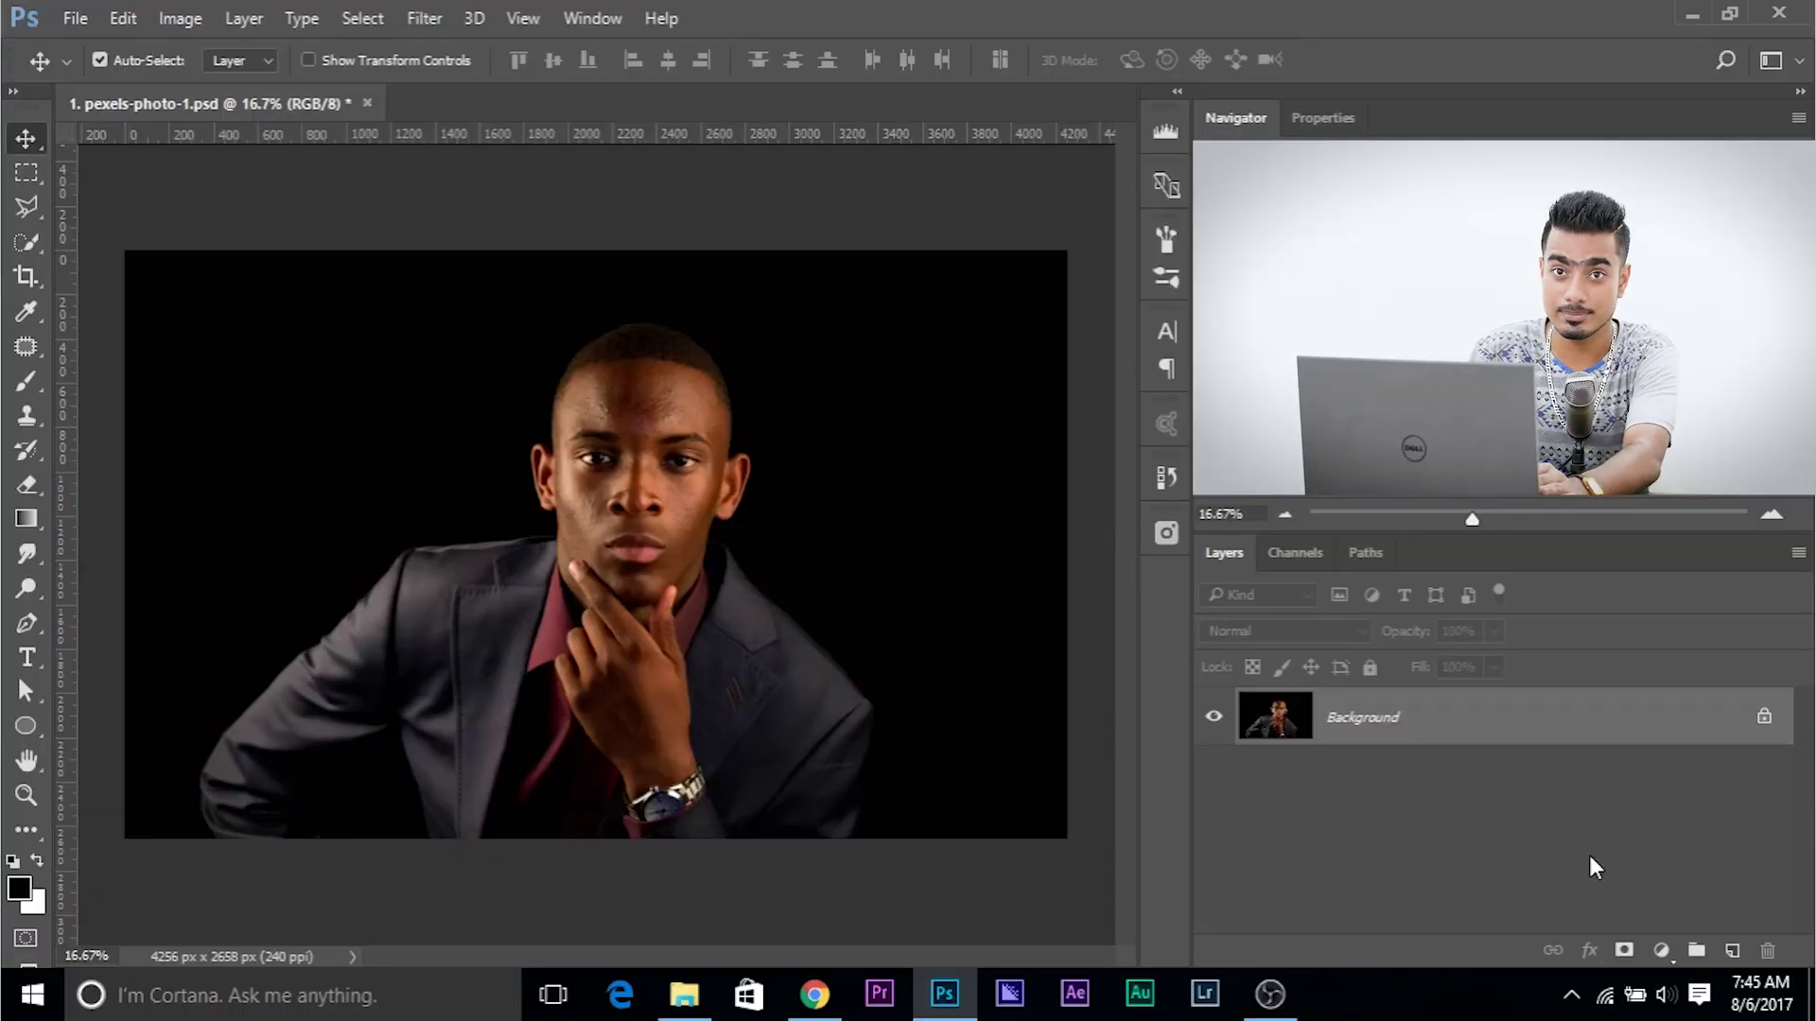
# Step: Add a Curves adjustment layer, float its narrowed Properties panel left, and zoom onto the face
pyautogui.click(1660, 951)
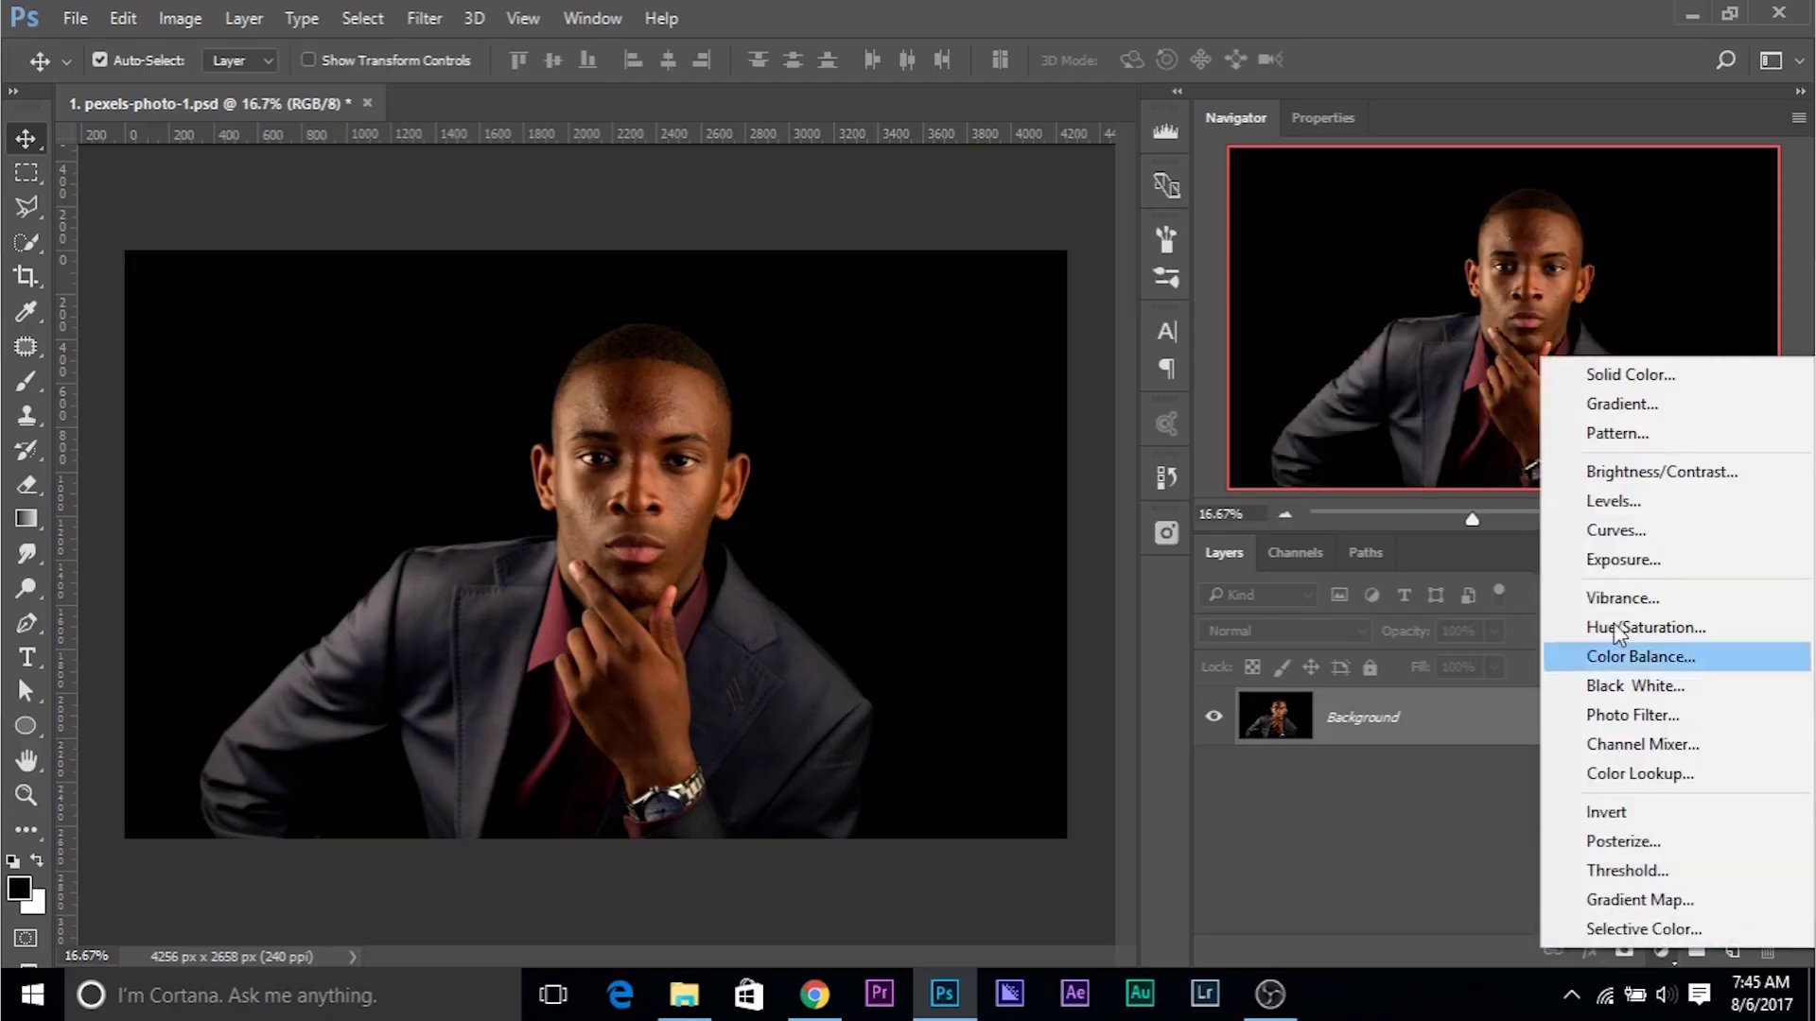
pyautogui.click(1608, 530)
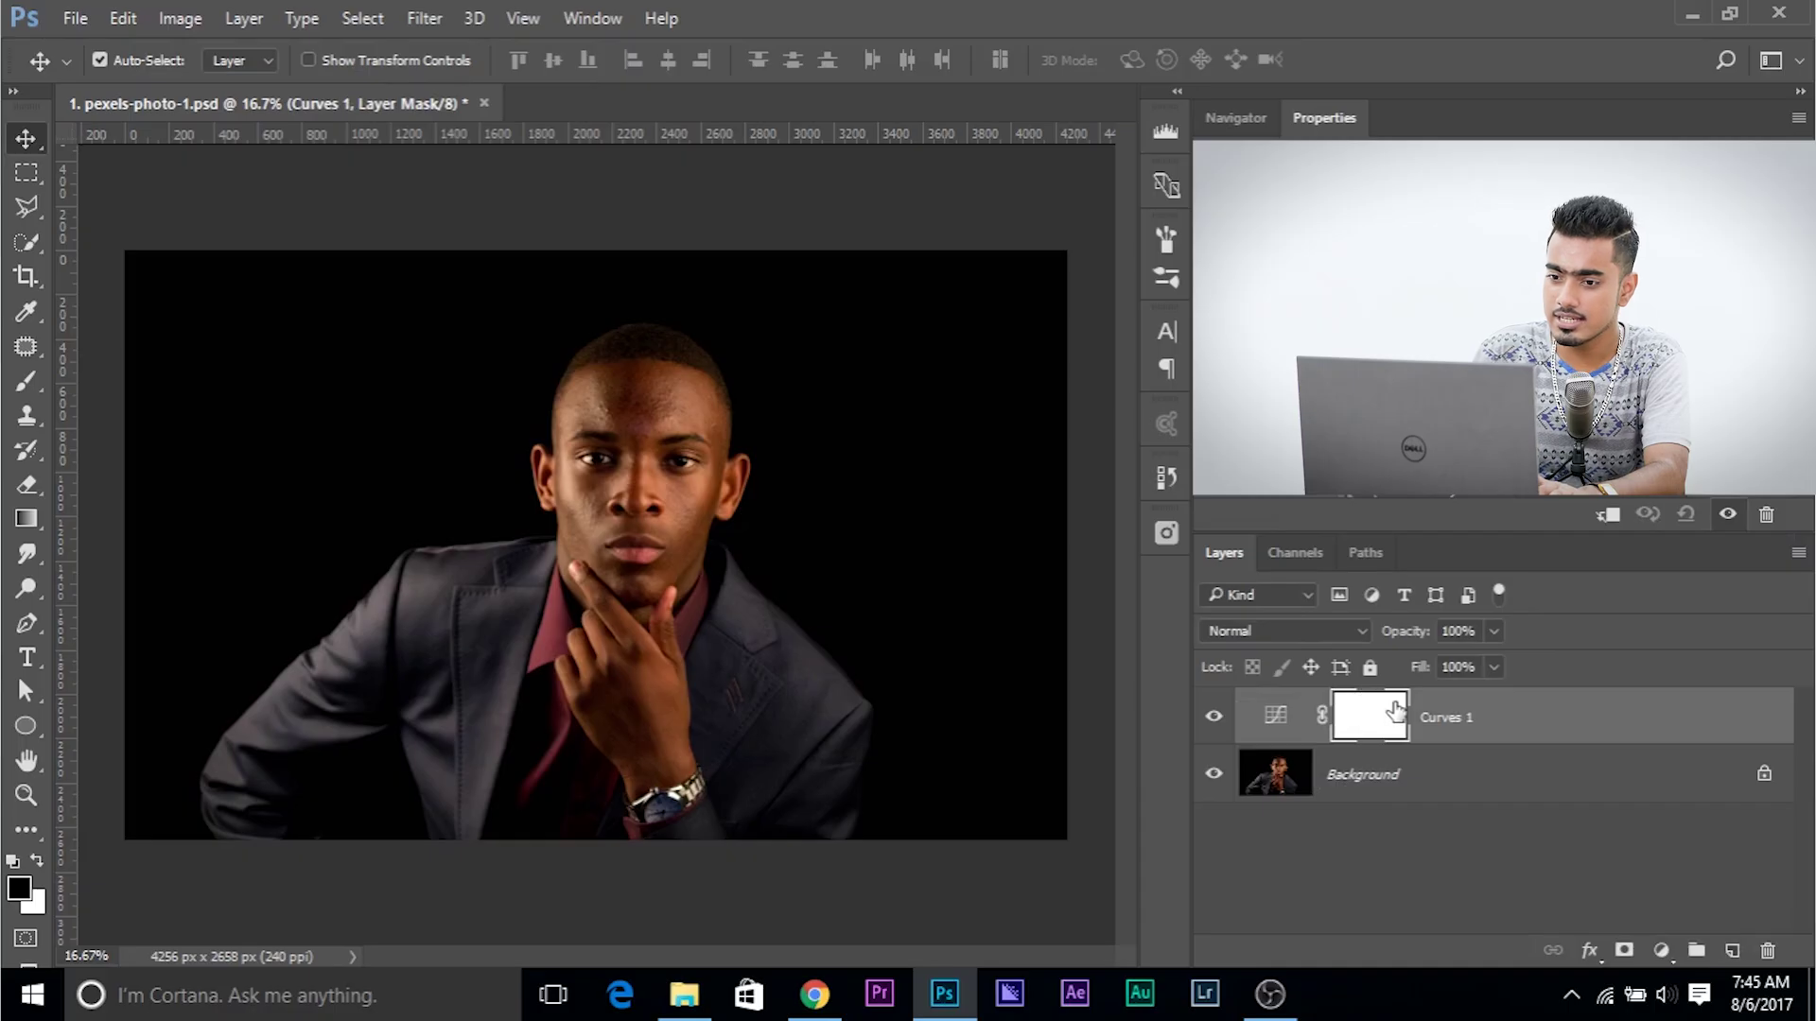
pyautogui.moveTo(1313, 113); pyautogui.dragTo(70, 263)
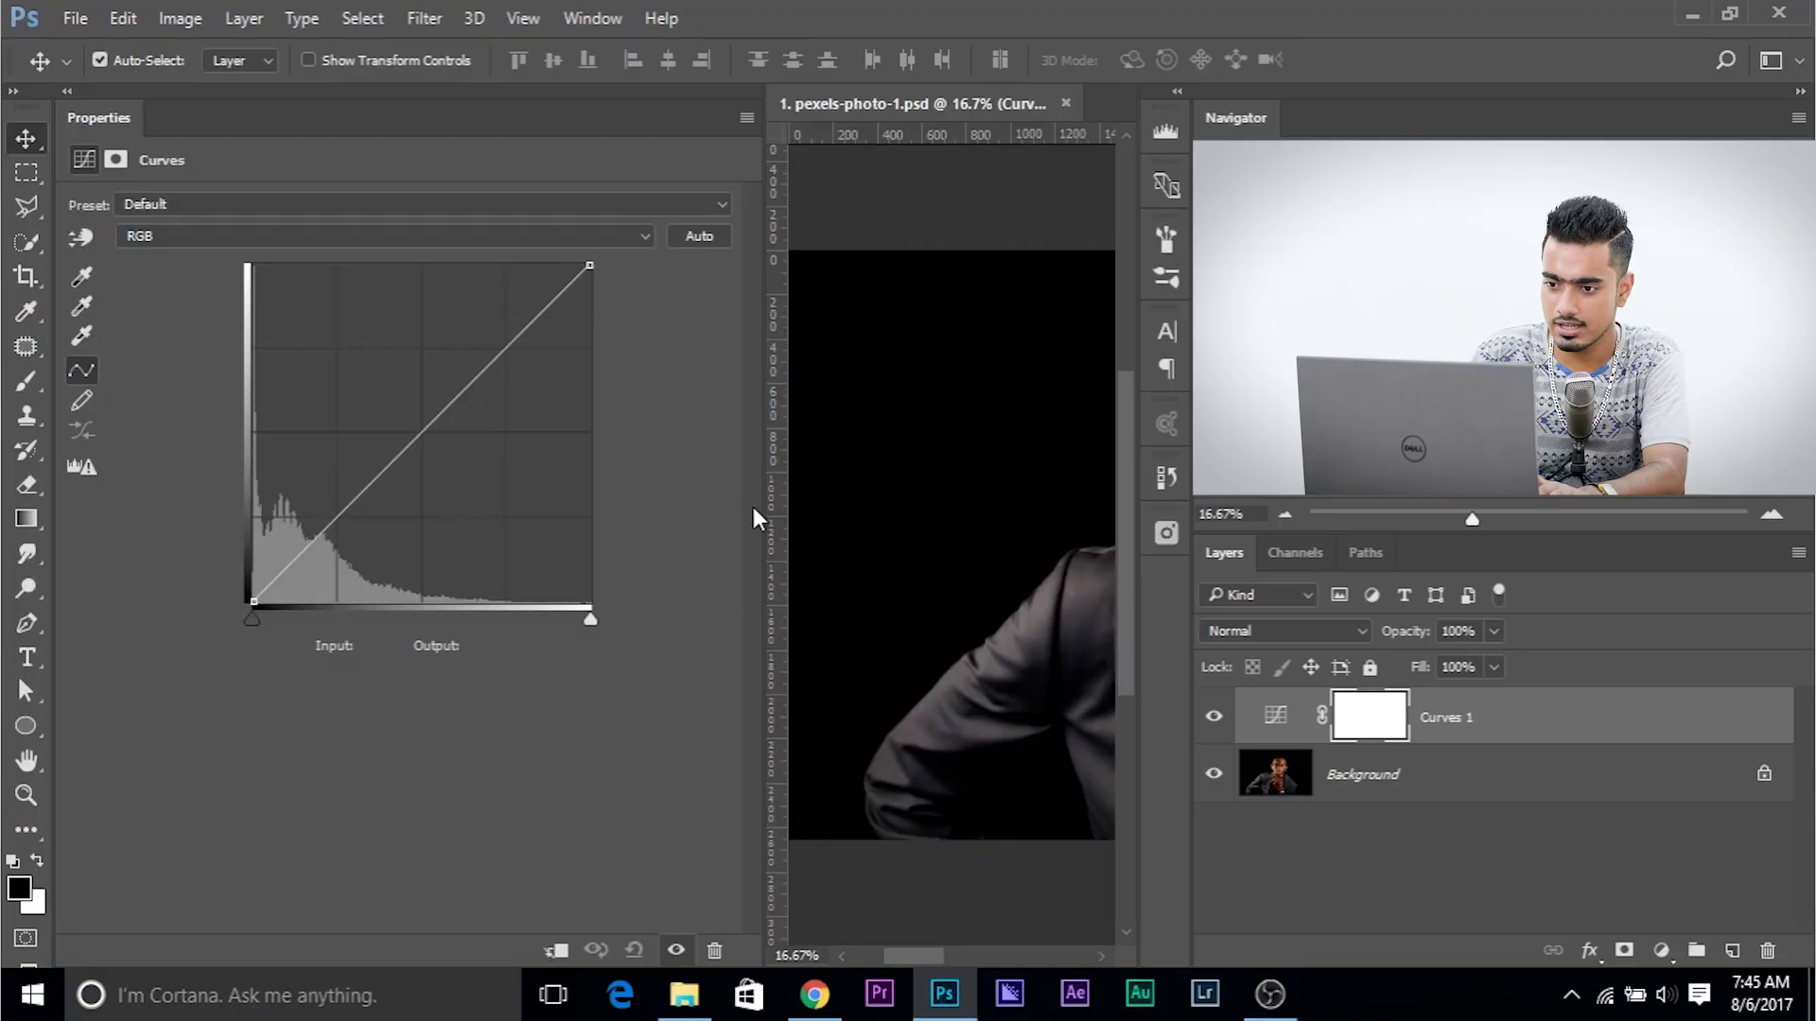
pyautogui.moveTo(768, 518); pyautogui.dragTo(477, 483)
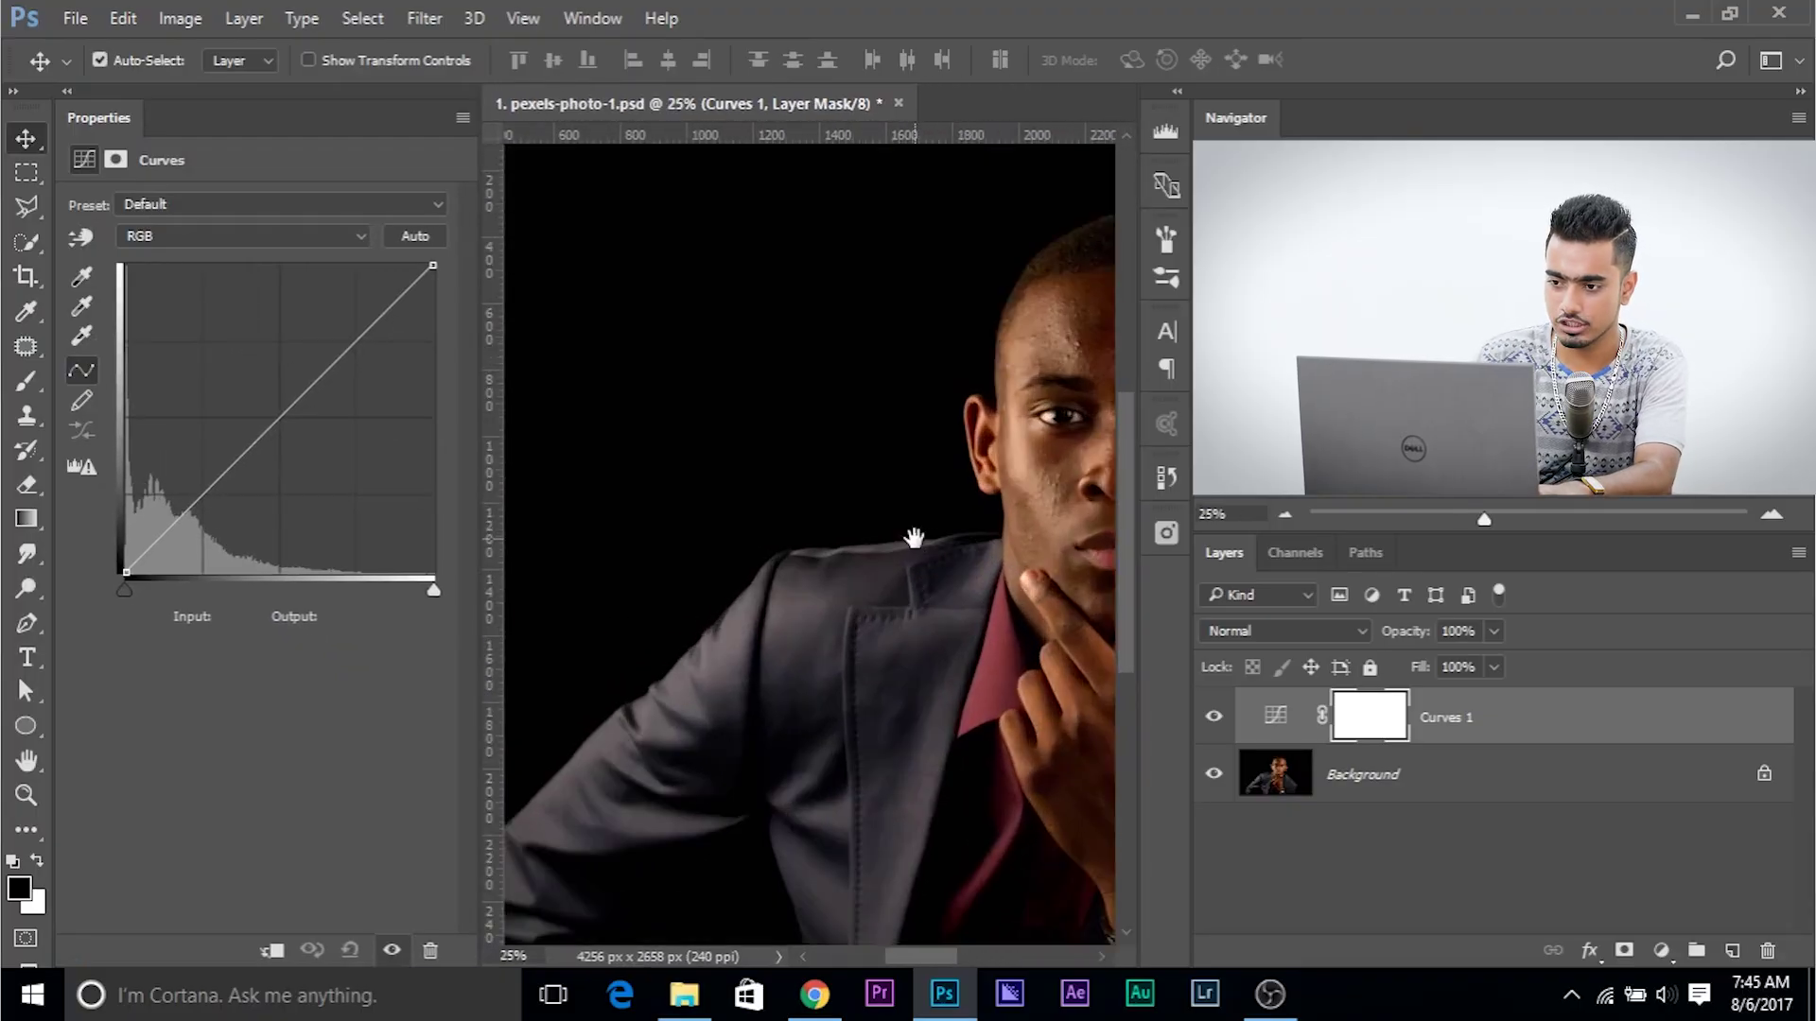
pyautogui.hotkey('ctrl', '+')
pyautogui.moveTo(1126, 530); pyautogui.dragTo(982, 530)
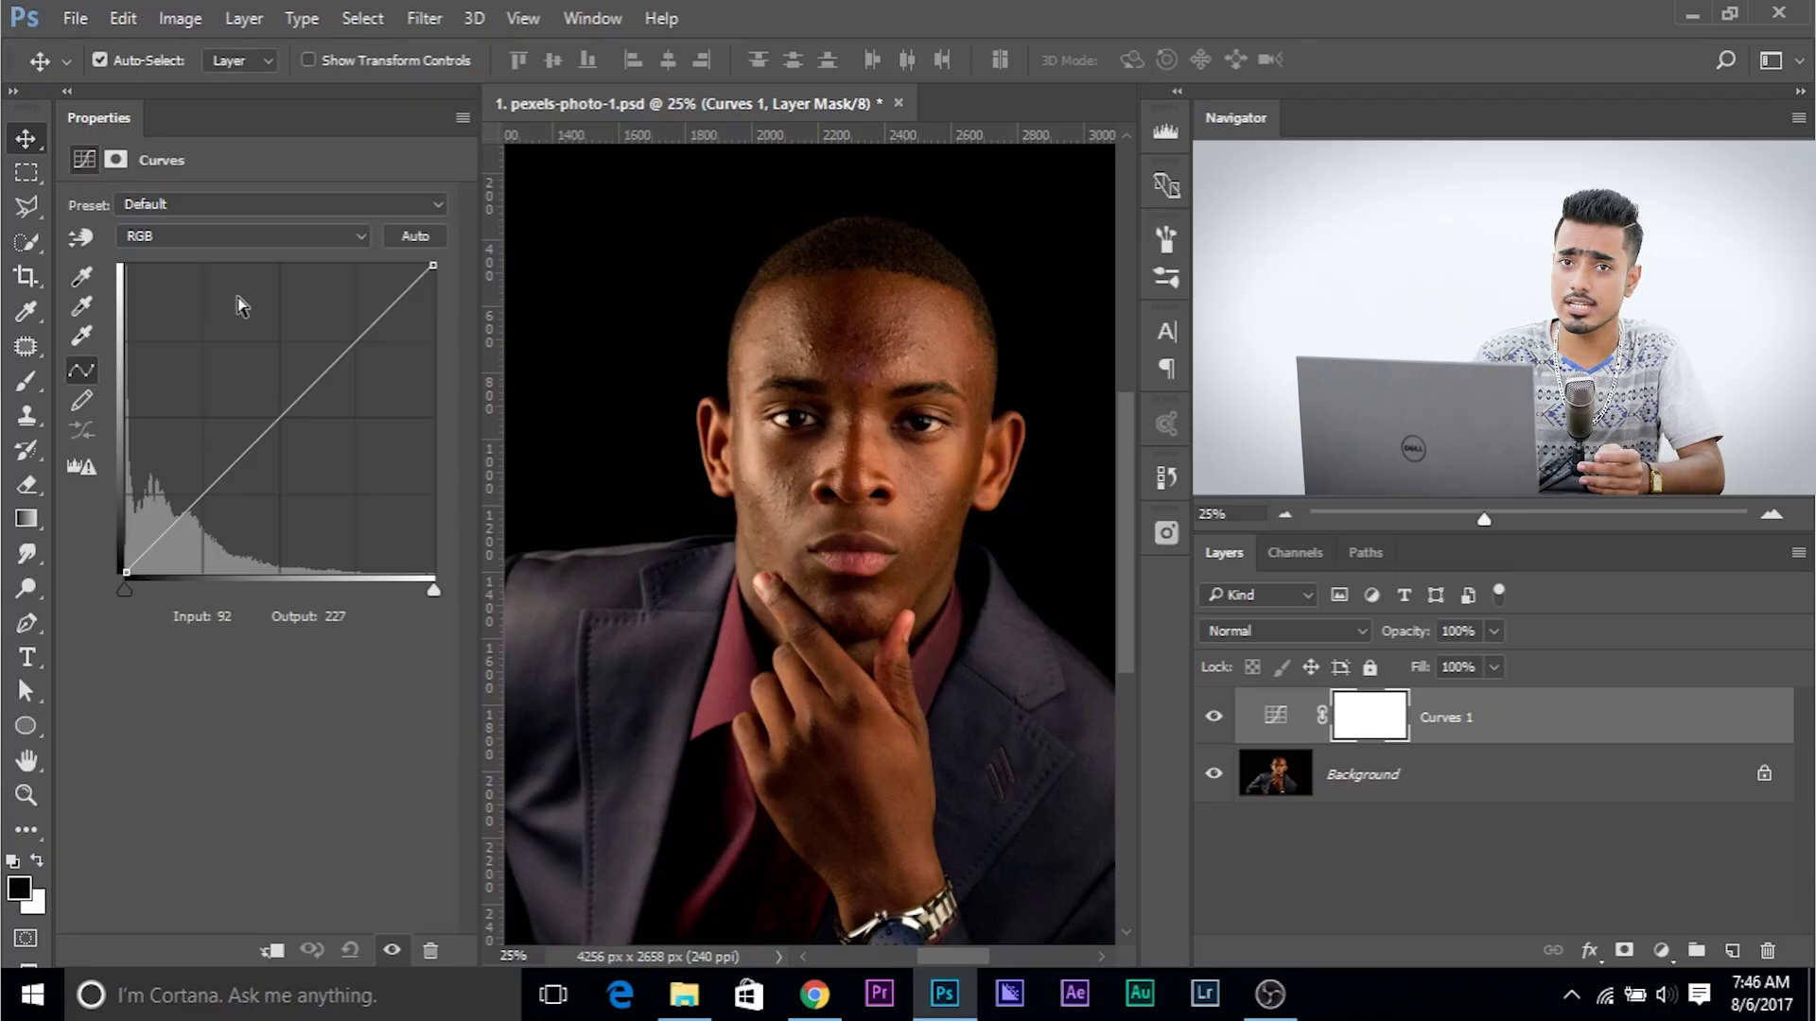
# Step: Select the Curves 1 adjustment thumbnail instead of its layer mask thumbnail
pyautogui.click(1286, 723)
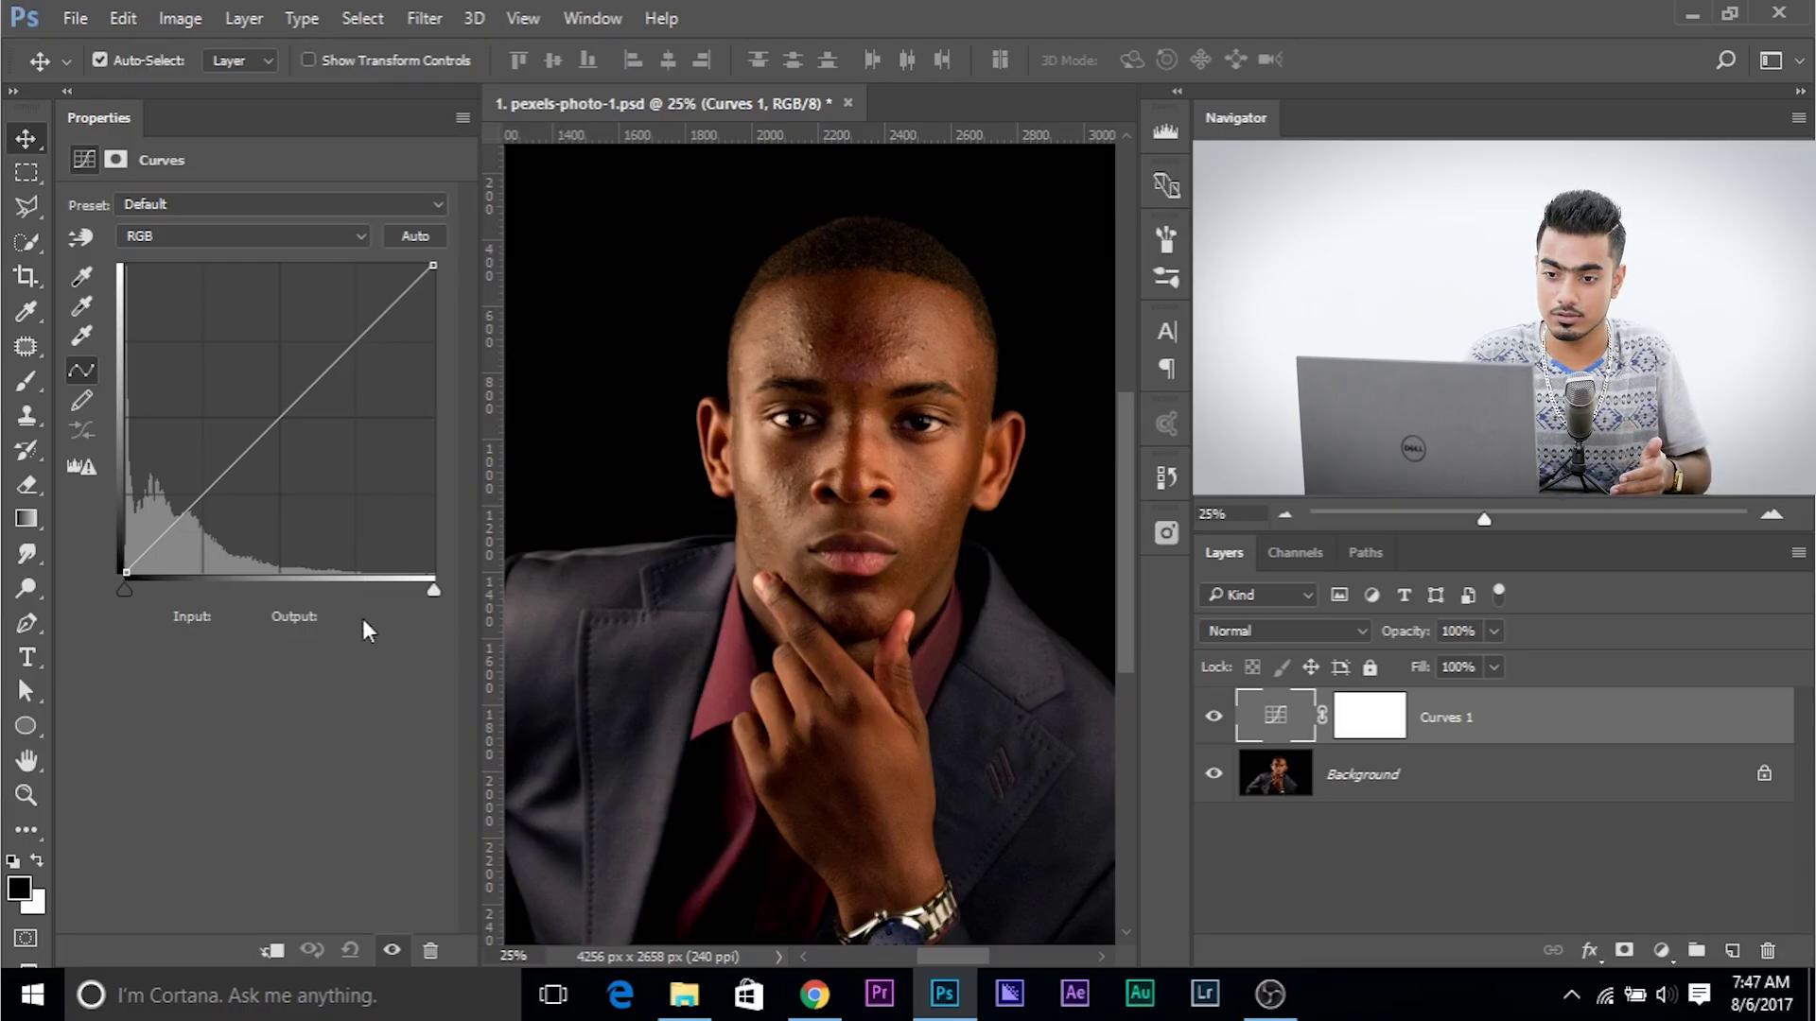
pyautogui.click(363, 335)
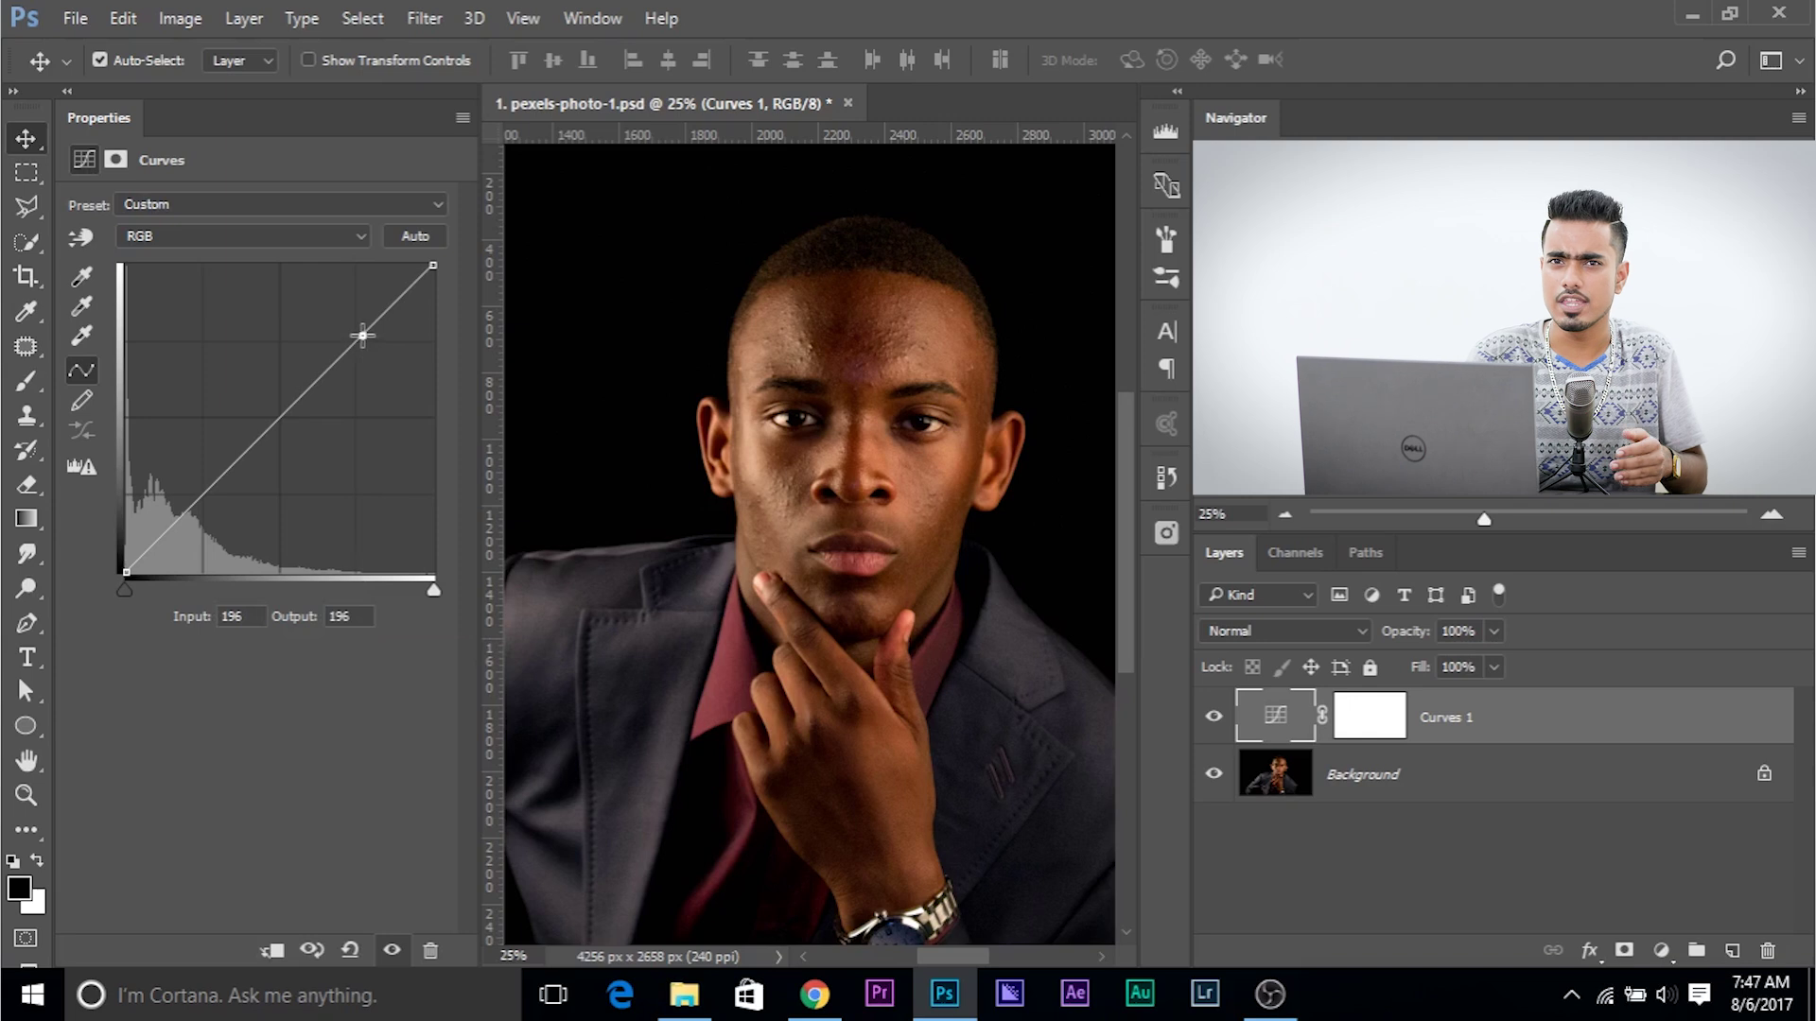
pyautogui.moveTo(362, 335); pyautogui.dragTo(356, 308)
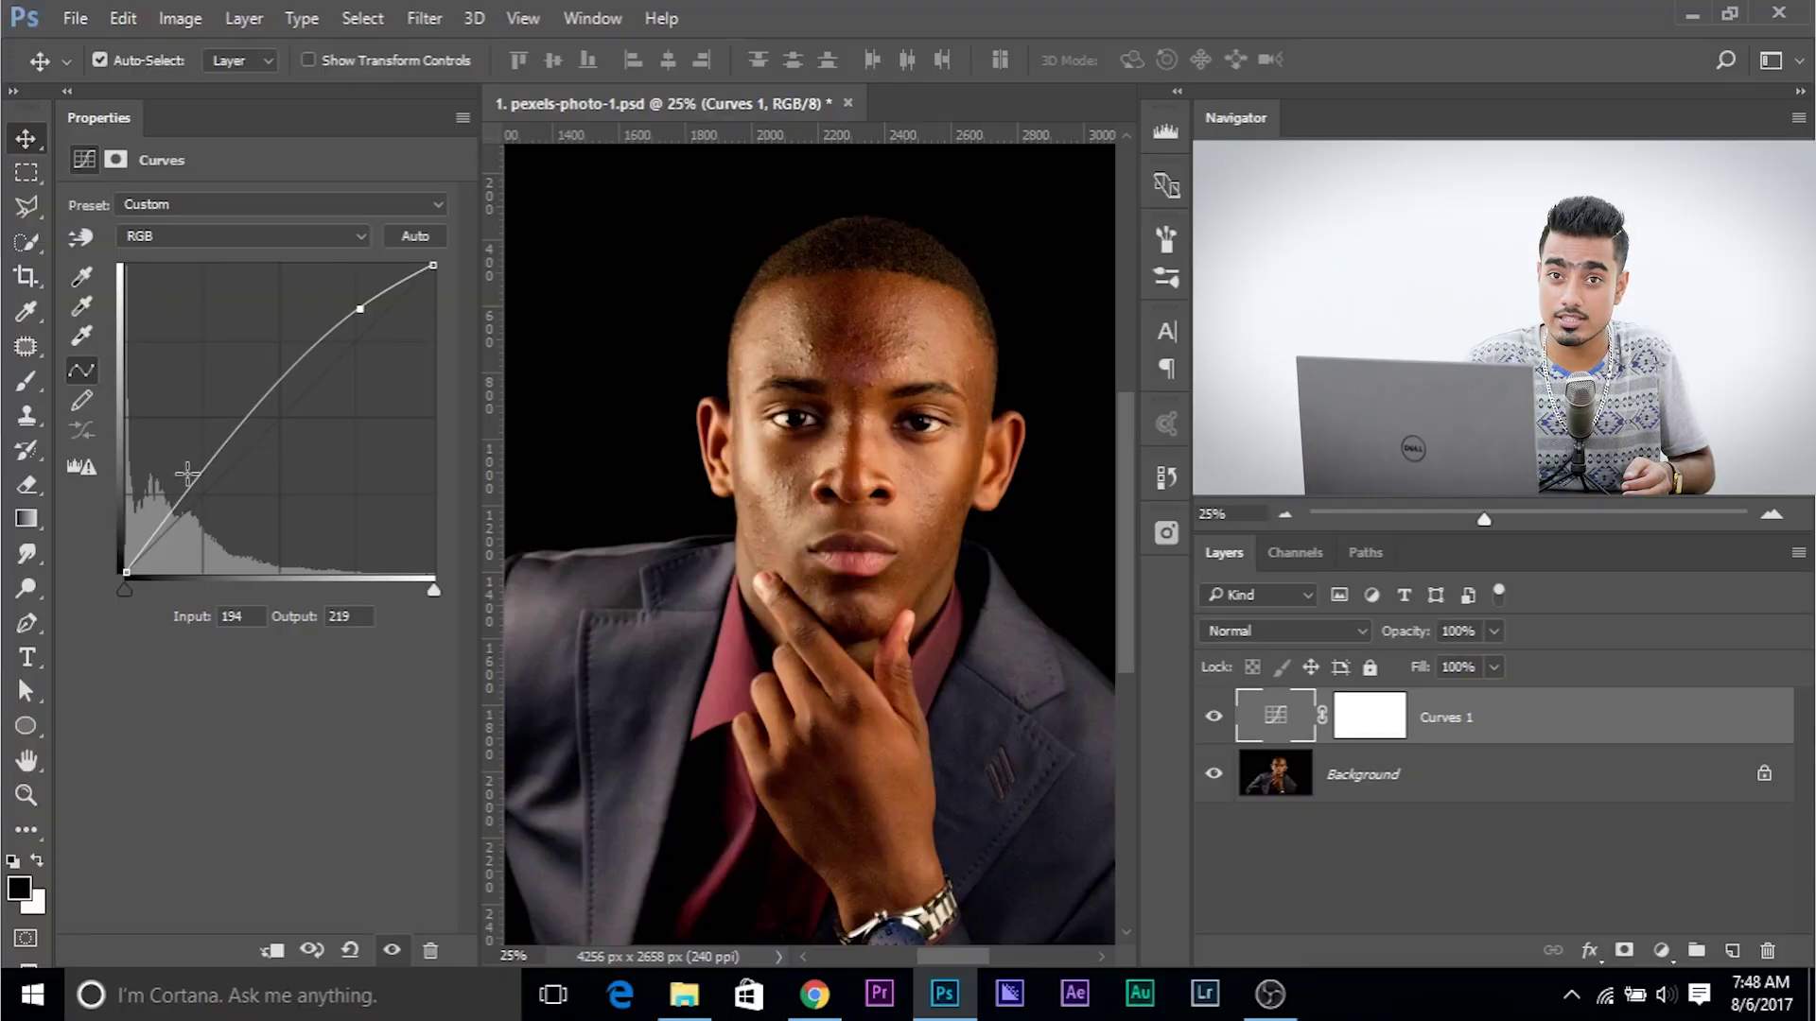
pyautogui.click(191, 488)
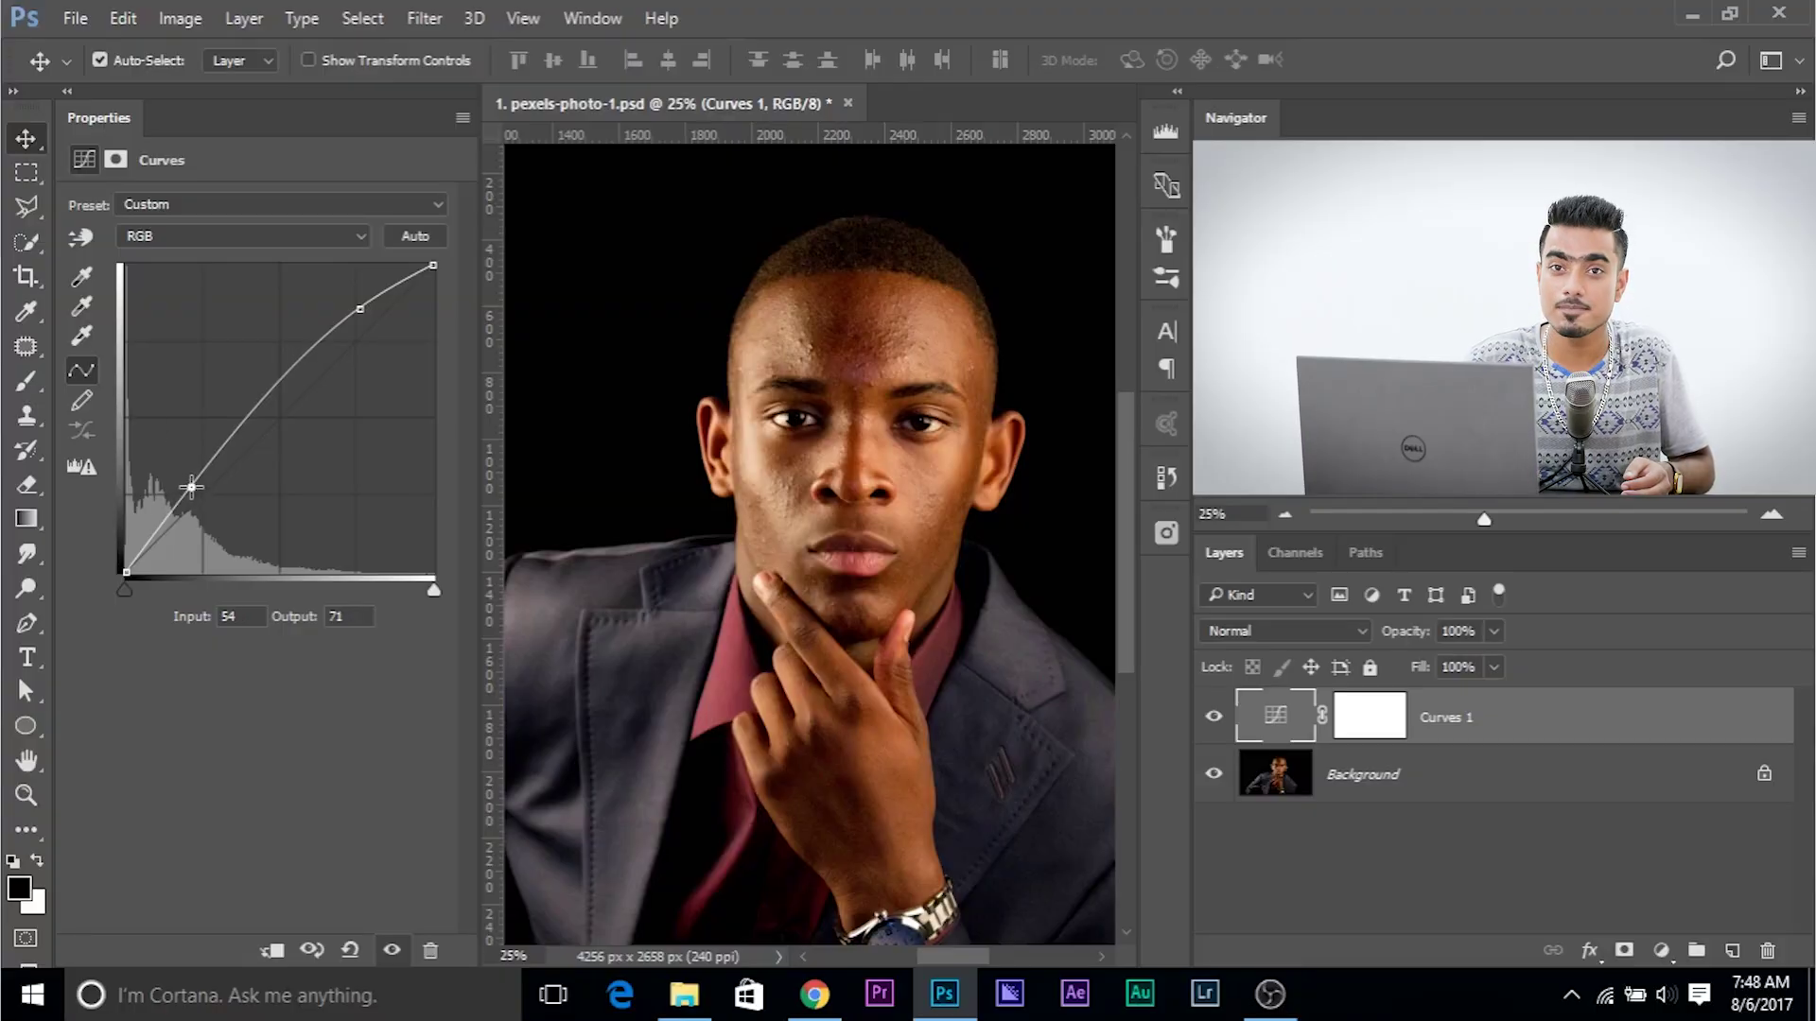
pyautogui.moveTo(191, 487); pyautogui.dragTo(192, 504)
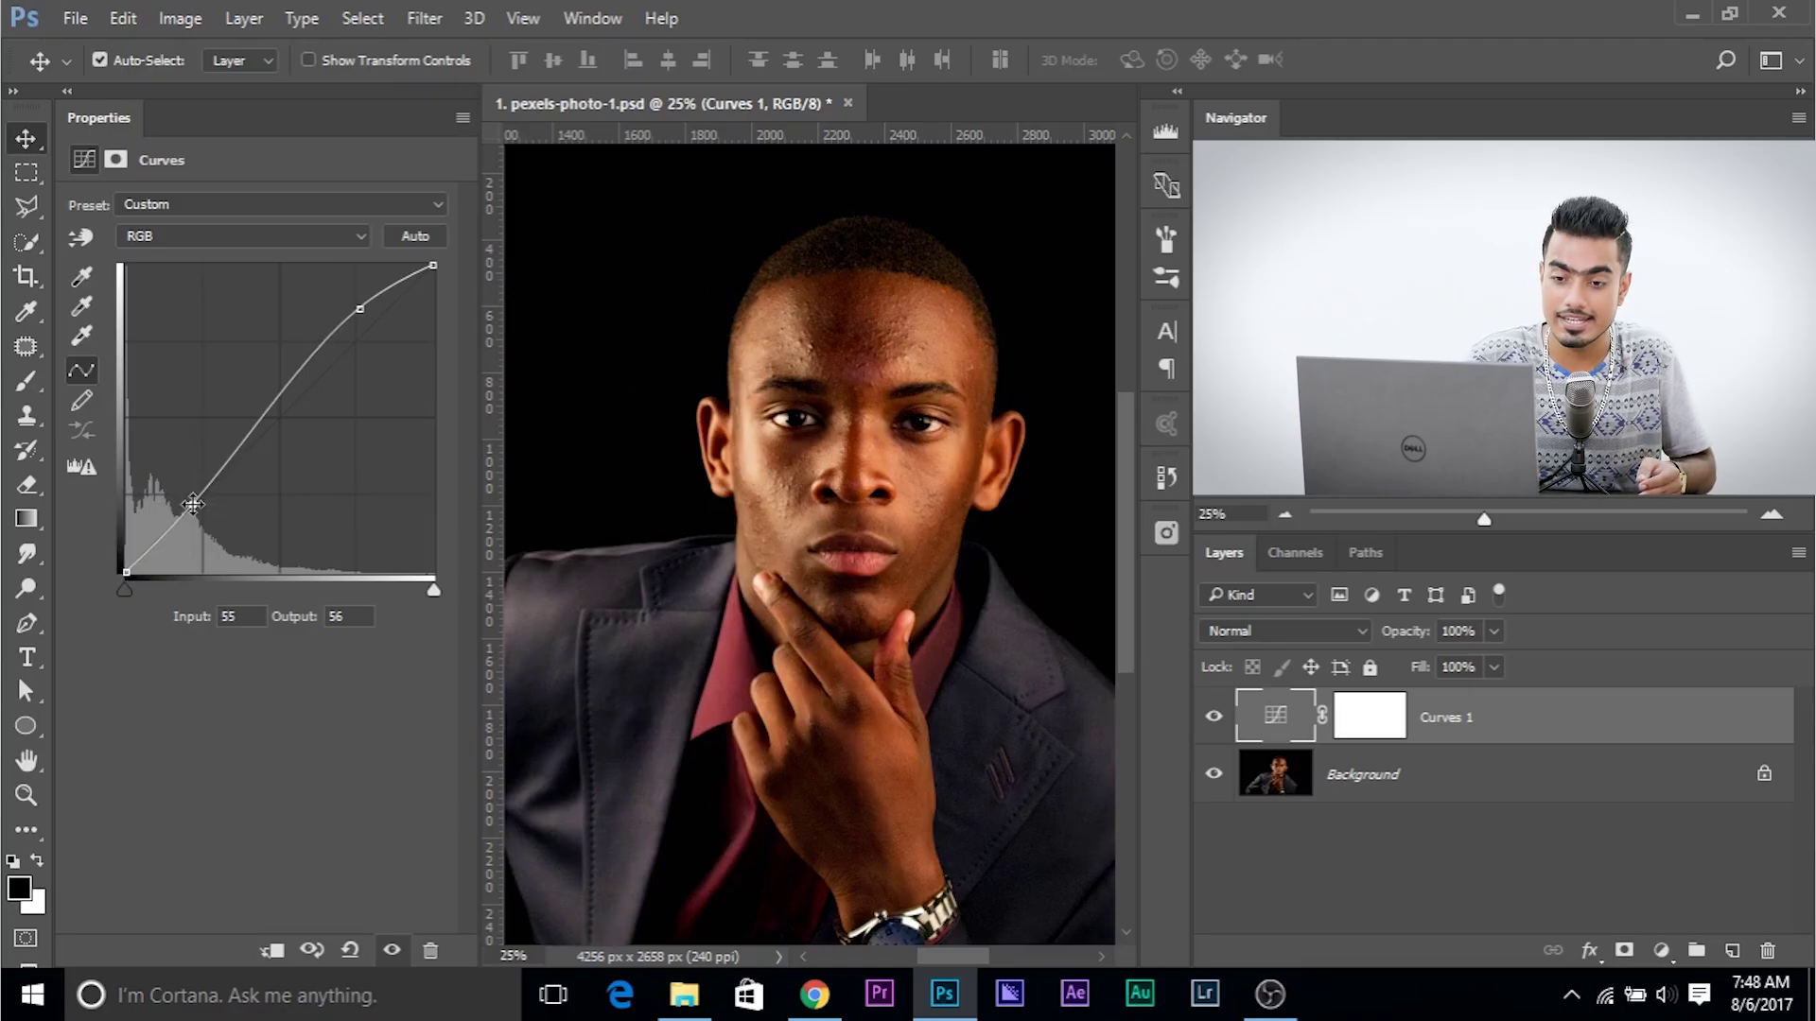
pyautogui.moveTo(192, 504); pyautogui.dragTo(465, 270)
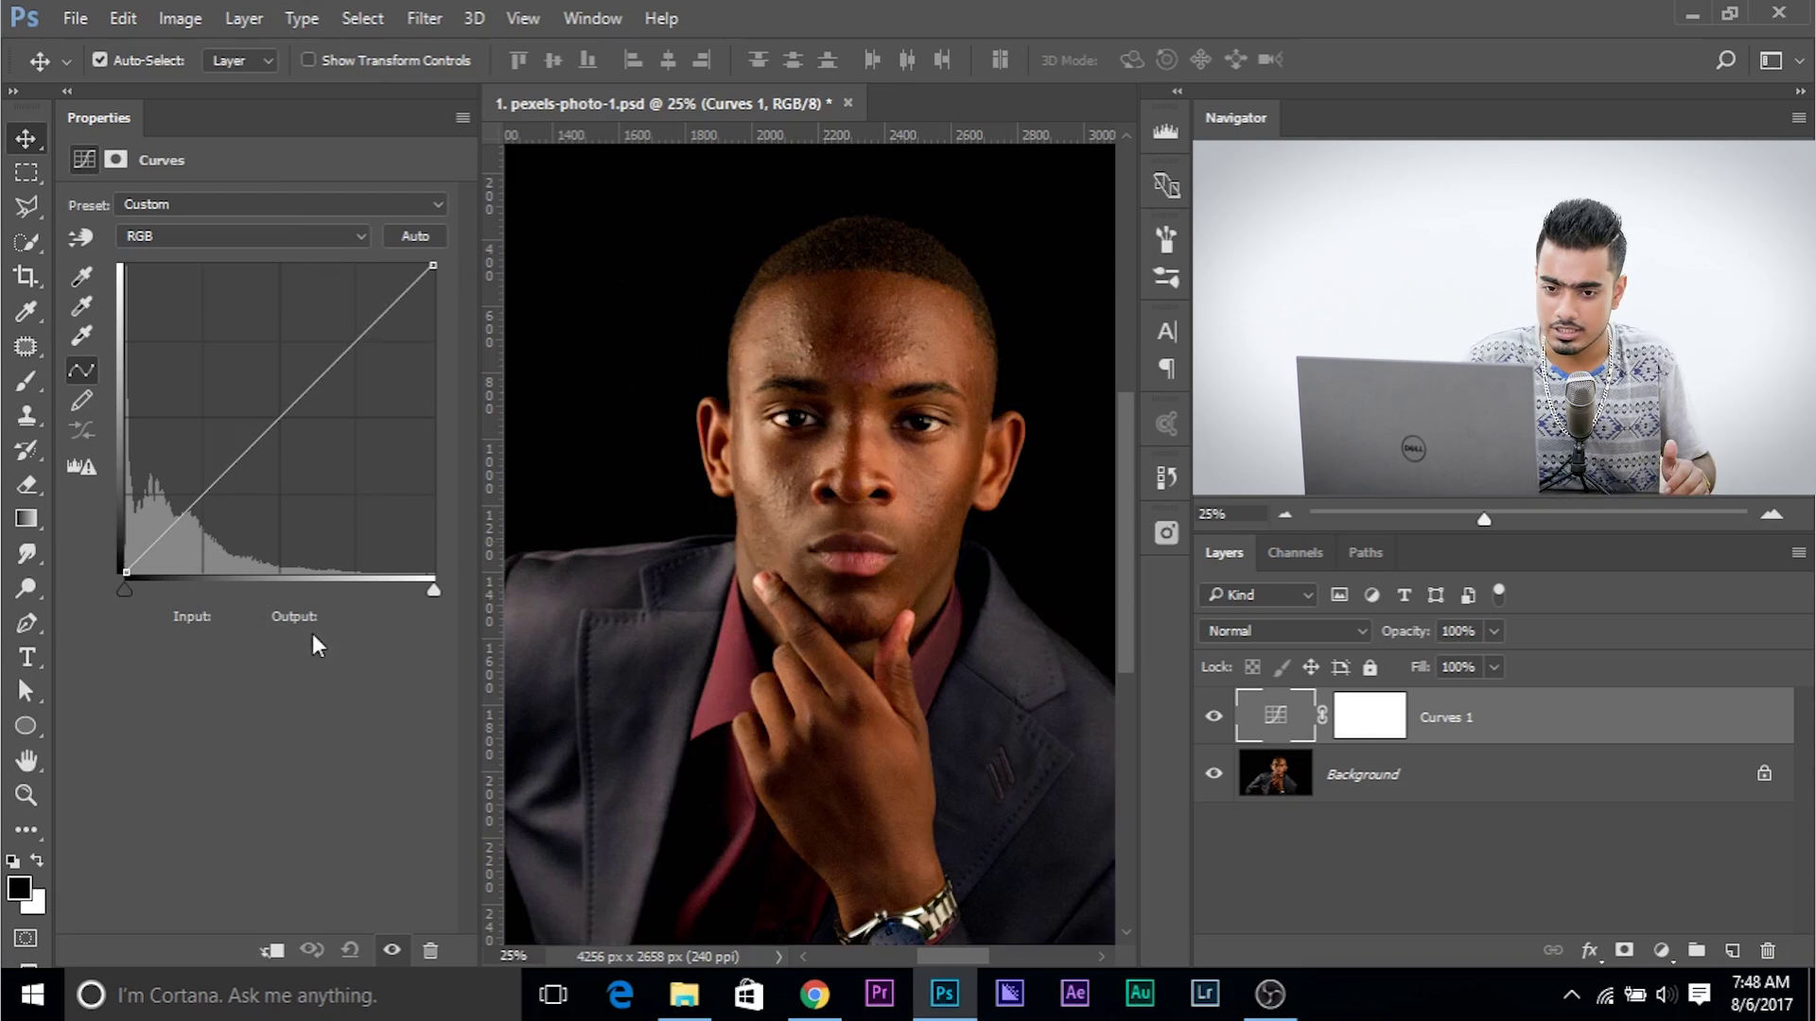
# Step: On the RGB curve, lift the black point, dip the lower midtones and raise the highlights
pyautogui.moveTo(126, 571); pyautogui.dragTo(115, 549)
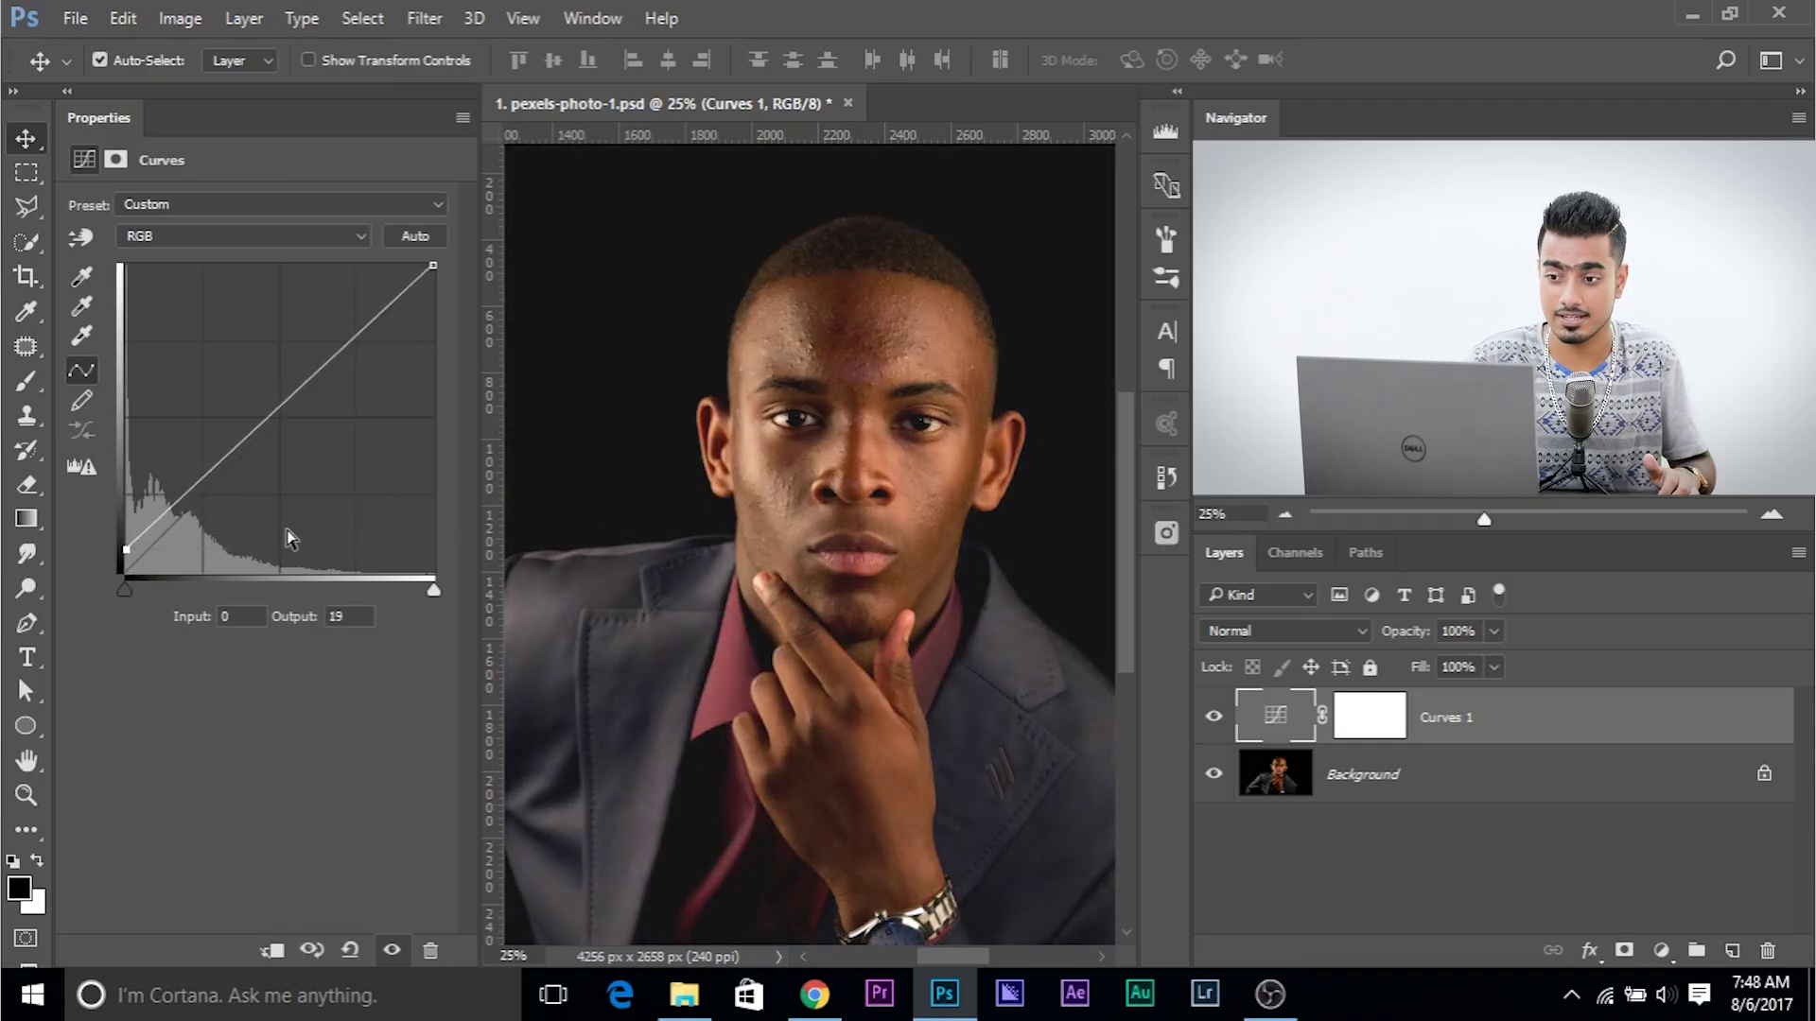
pyautogui.moveTo(173, 502); pyautogui.dragTo(178, 510)
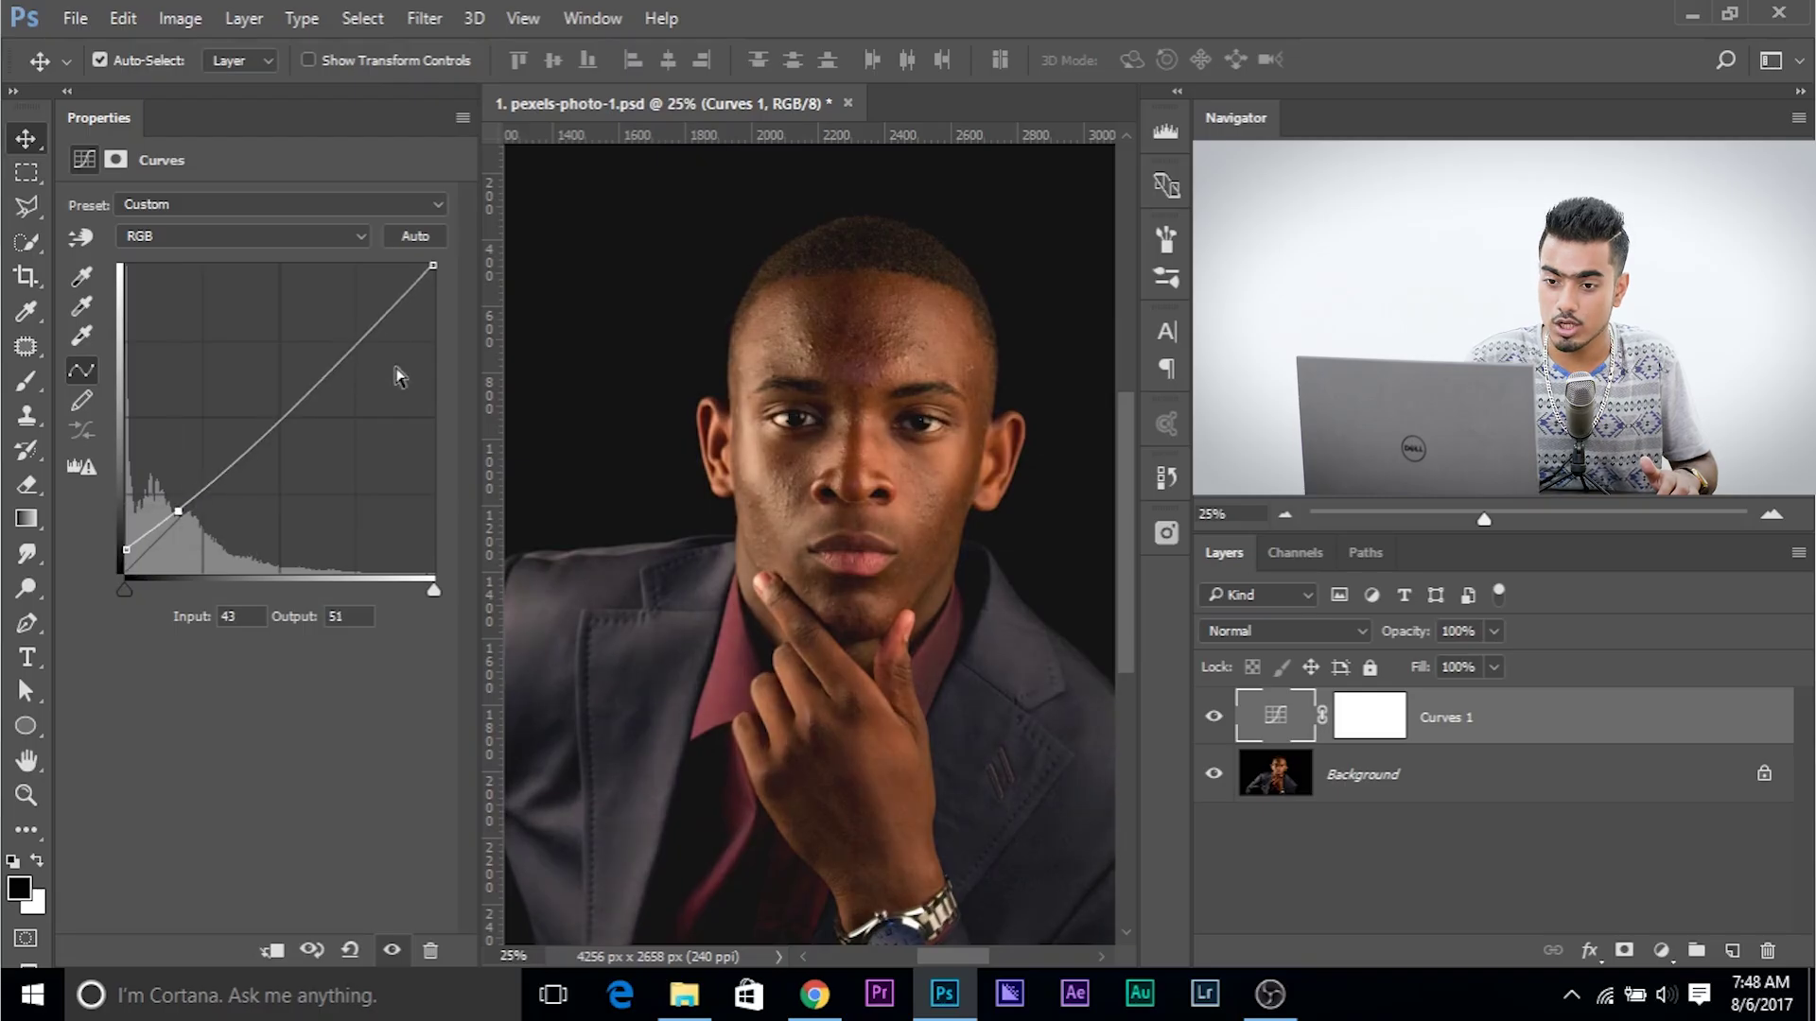
pyautogui.moveTo(355, 346)
pyautogui.mouseDown()
pyautogui.moveTo(333, 321)
pyautogui.moveTo(345, 334)
pyautogui.mouseUp()
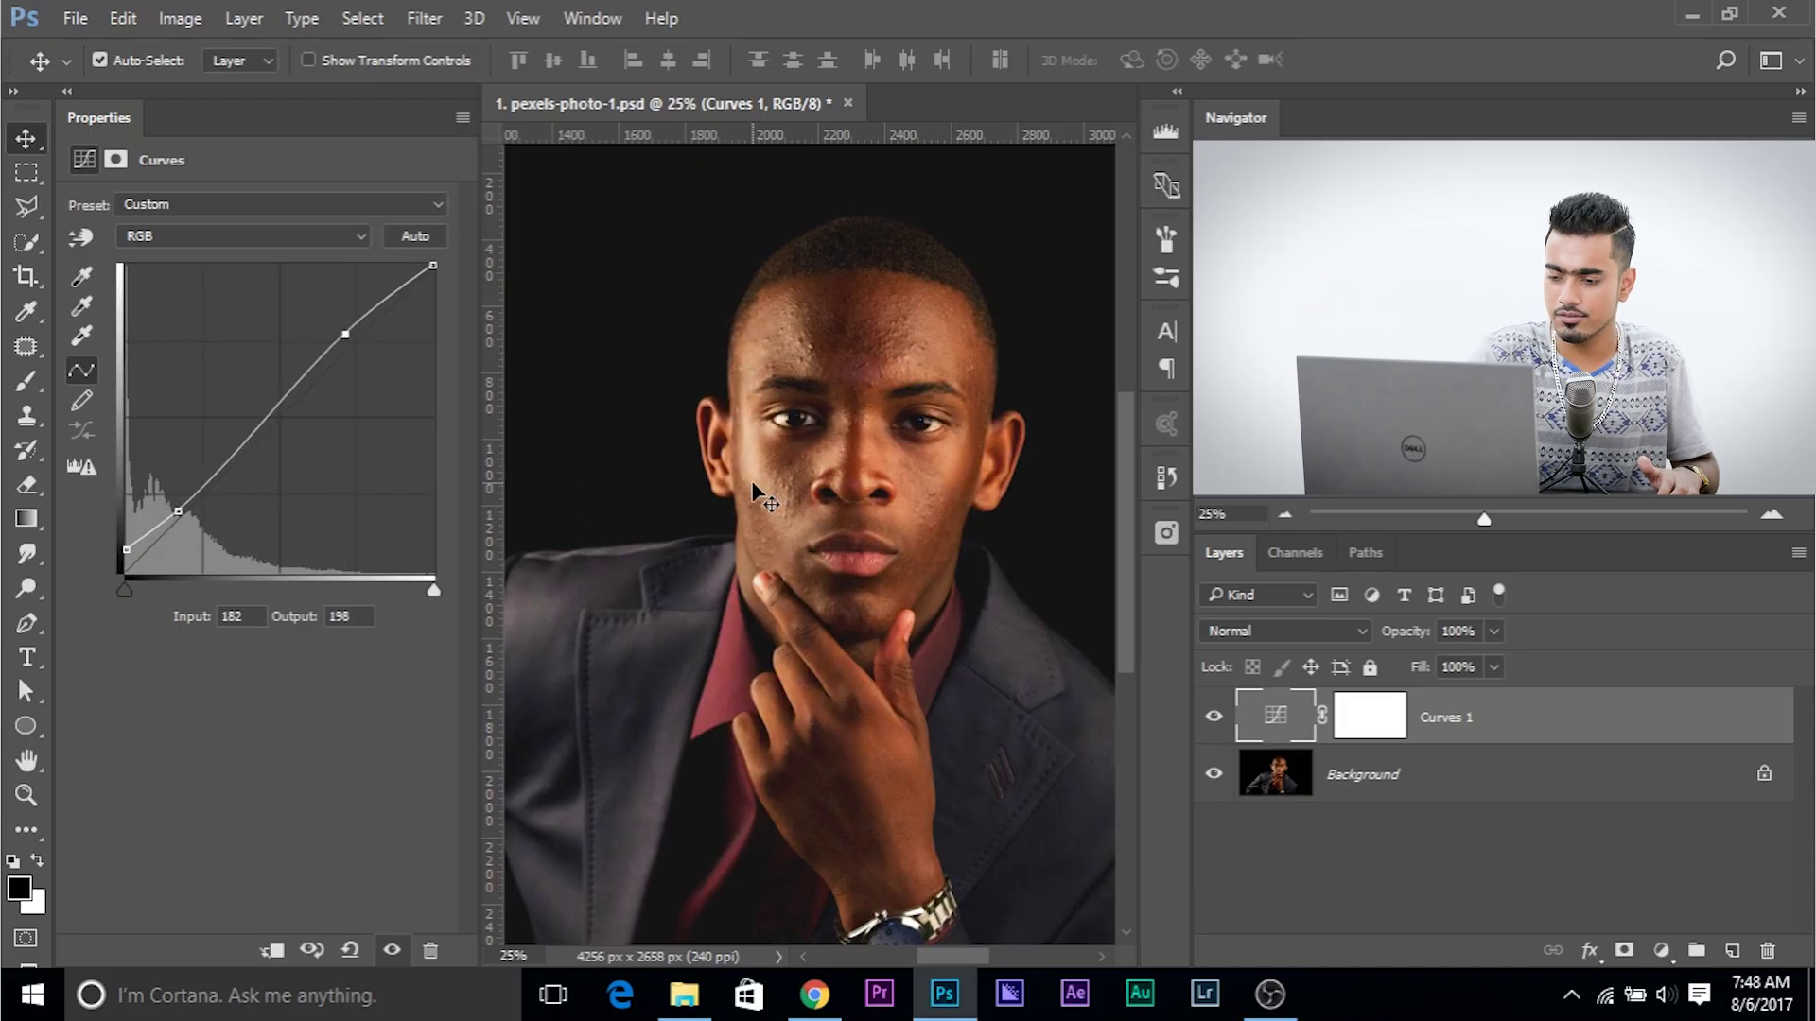
# Step: Compare Curves 1 against the original, then raise the highlight point to input 173, output 206
pyautogui.hotkey('ctrl', '-')
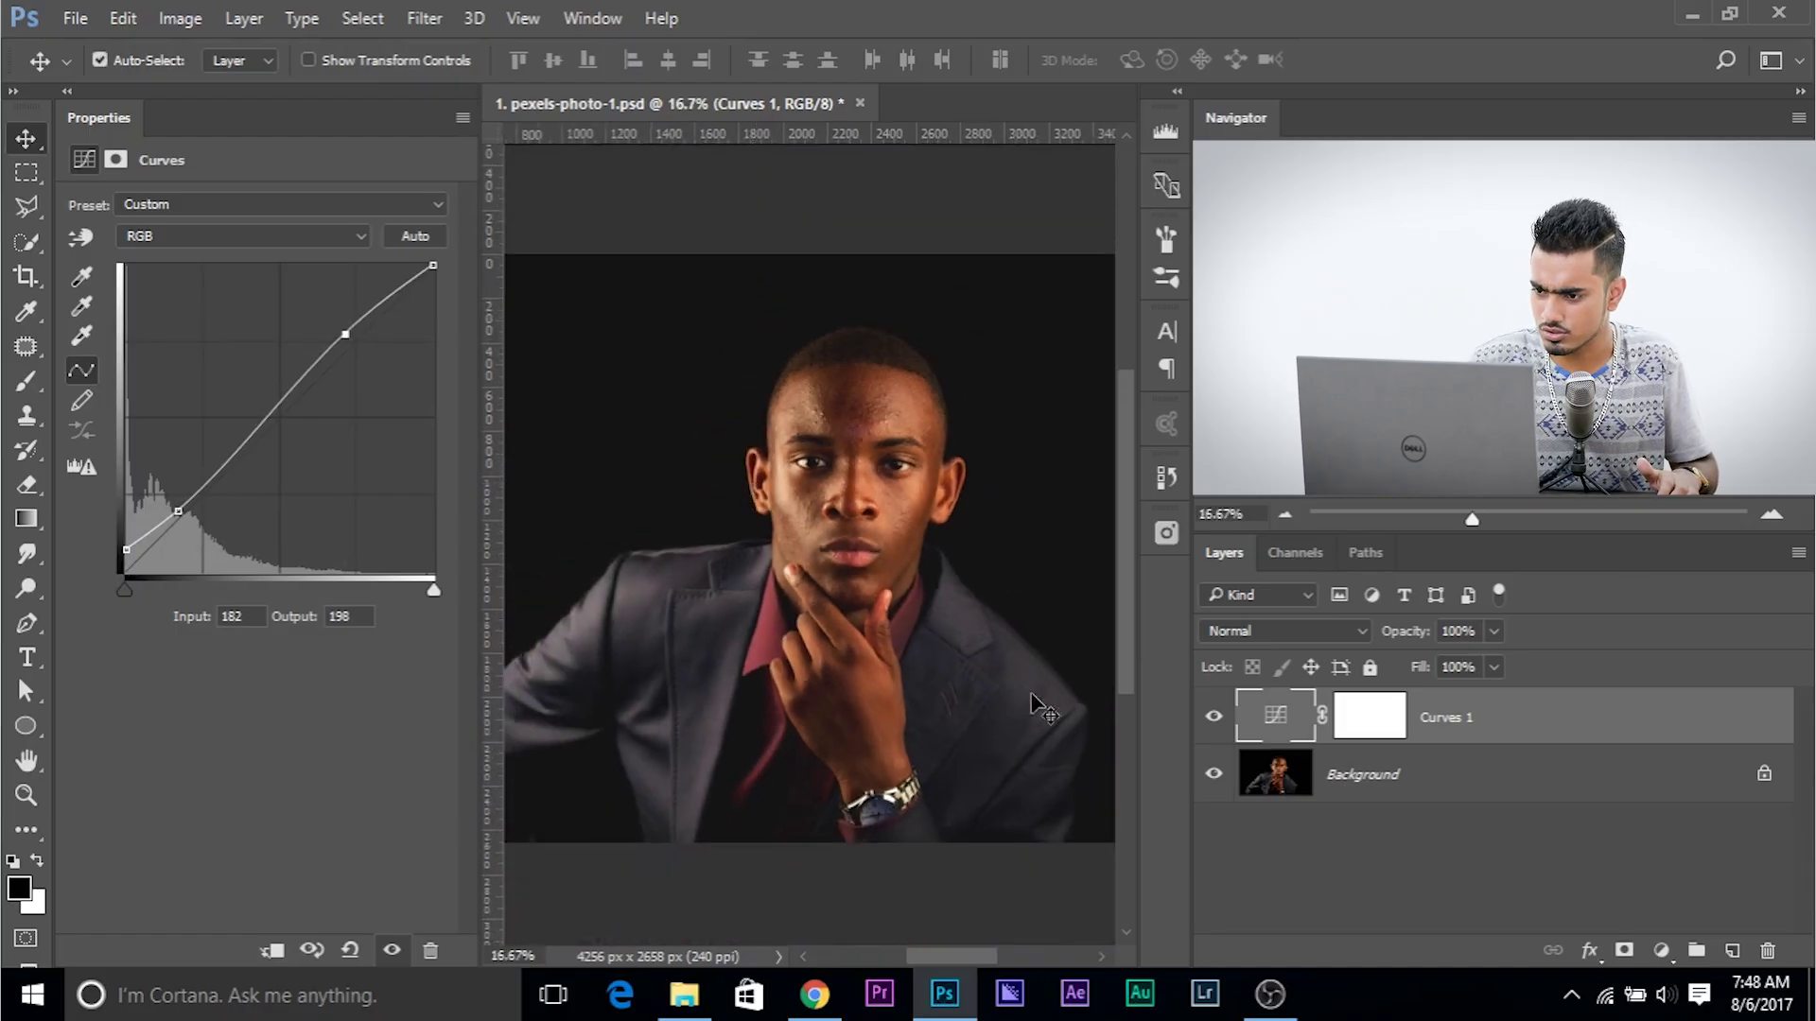
pyautogui.click(1214, 716)
pyautogui.click(1213, 716)
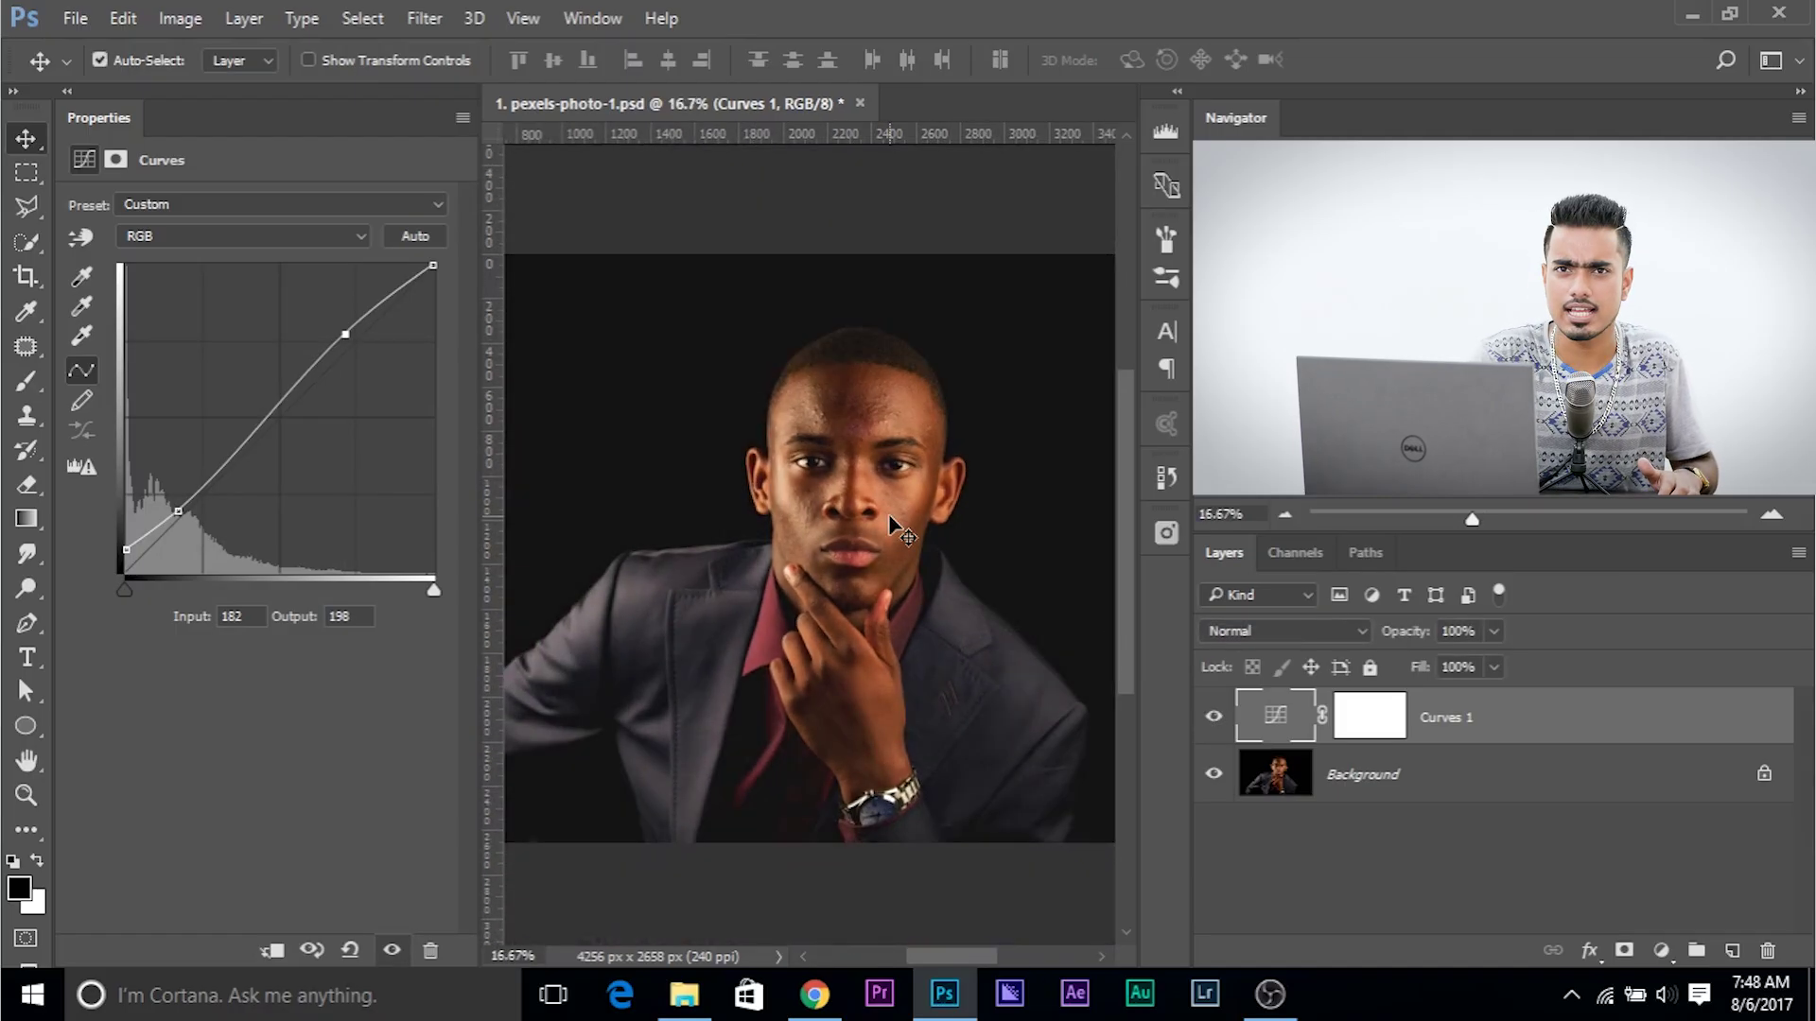
pyautogui.hotkey('ctrl', '+')
pyautogui.moveTo(345, 334); pyautogui.dragTo(341, 324)
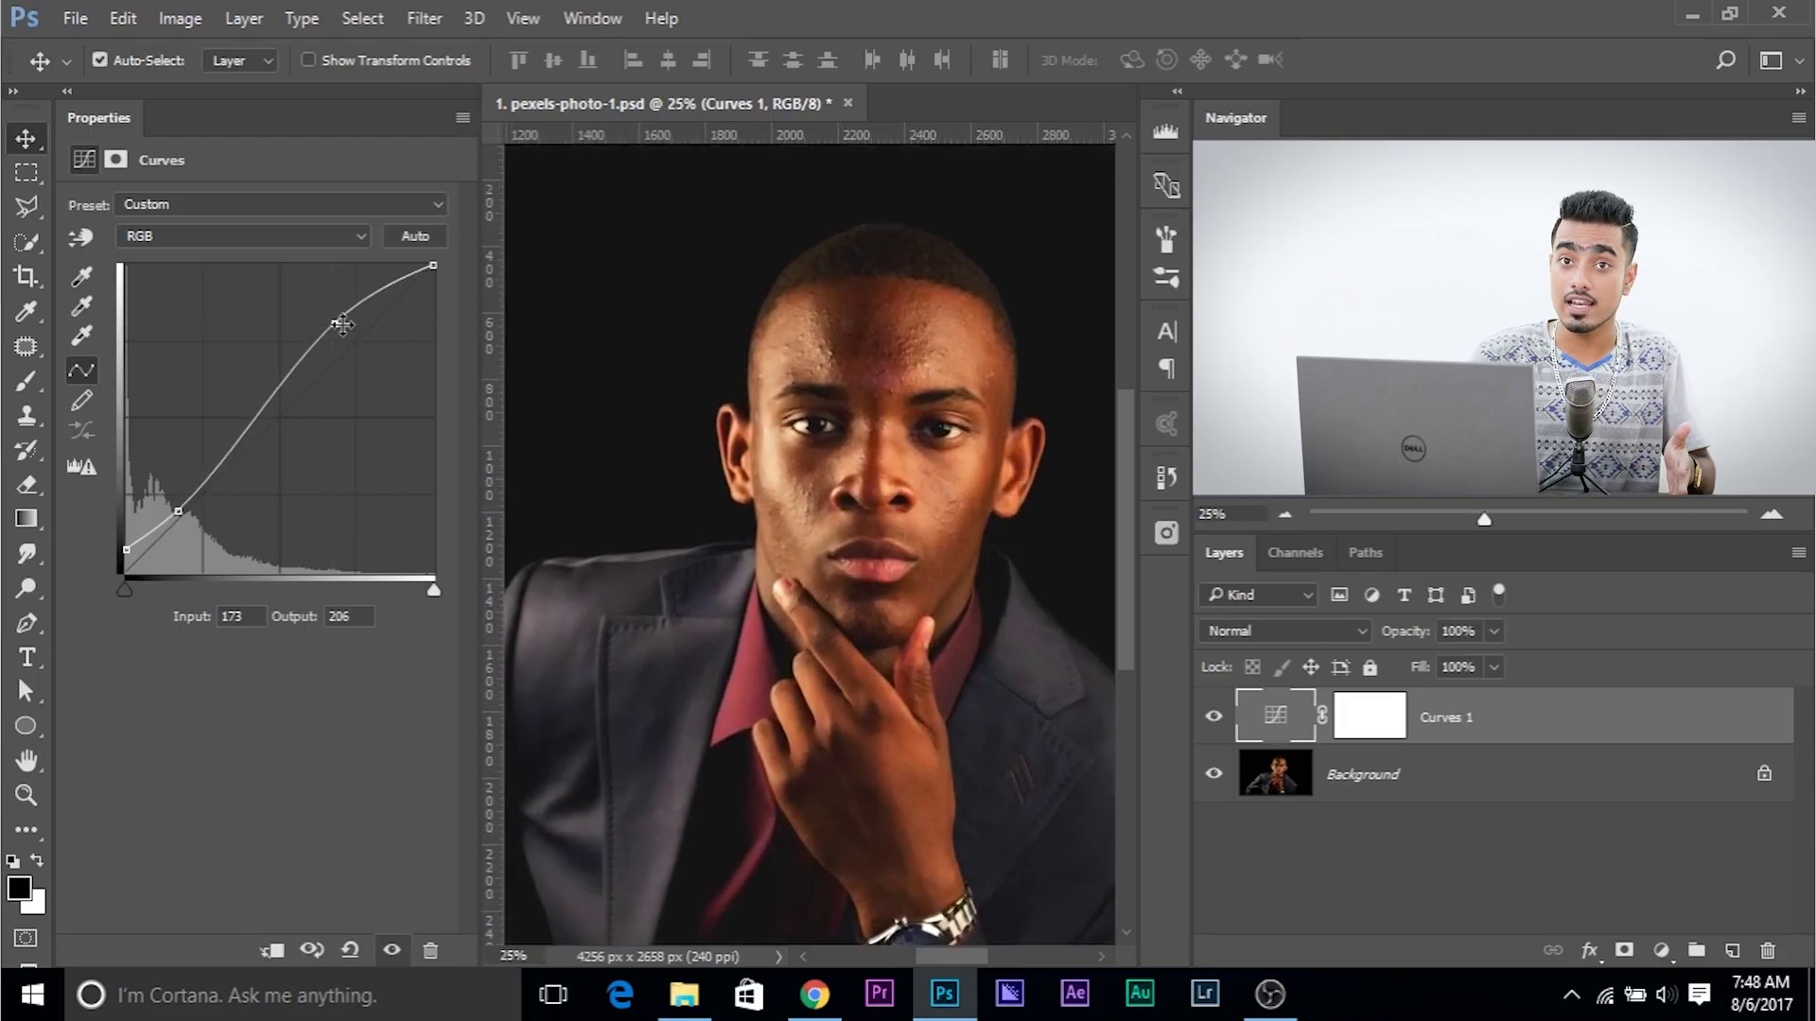
# Step: Build a Red-channel S-curve, upper point at 189→216 and lower point pulled down, then show Blue
pyautogui.click(214, 236)
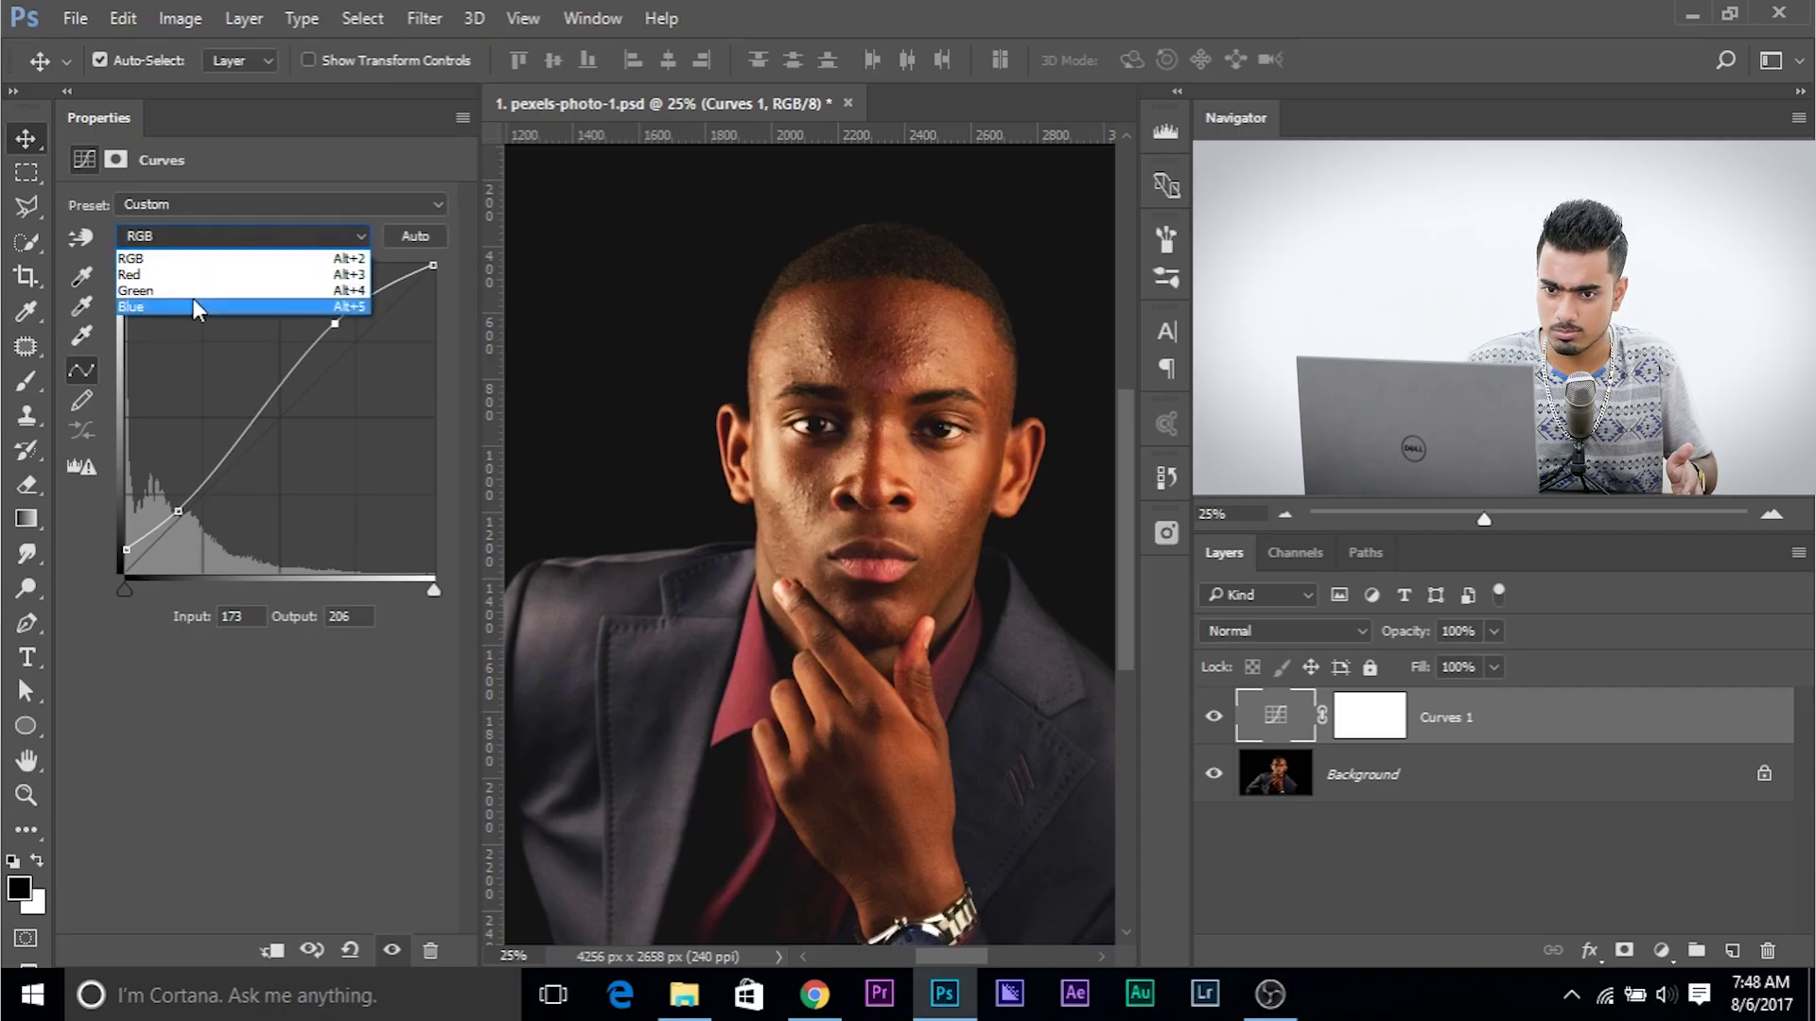
pyautogui.click(198, 275)
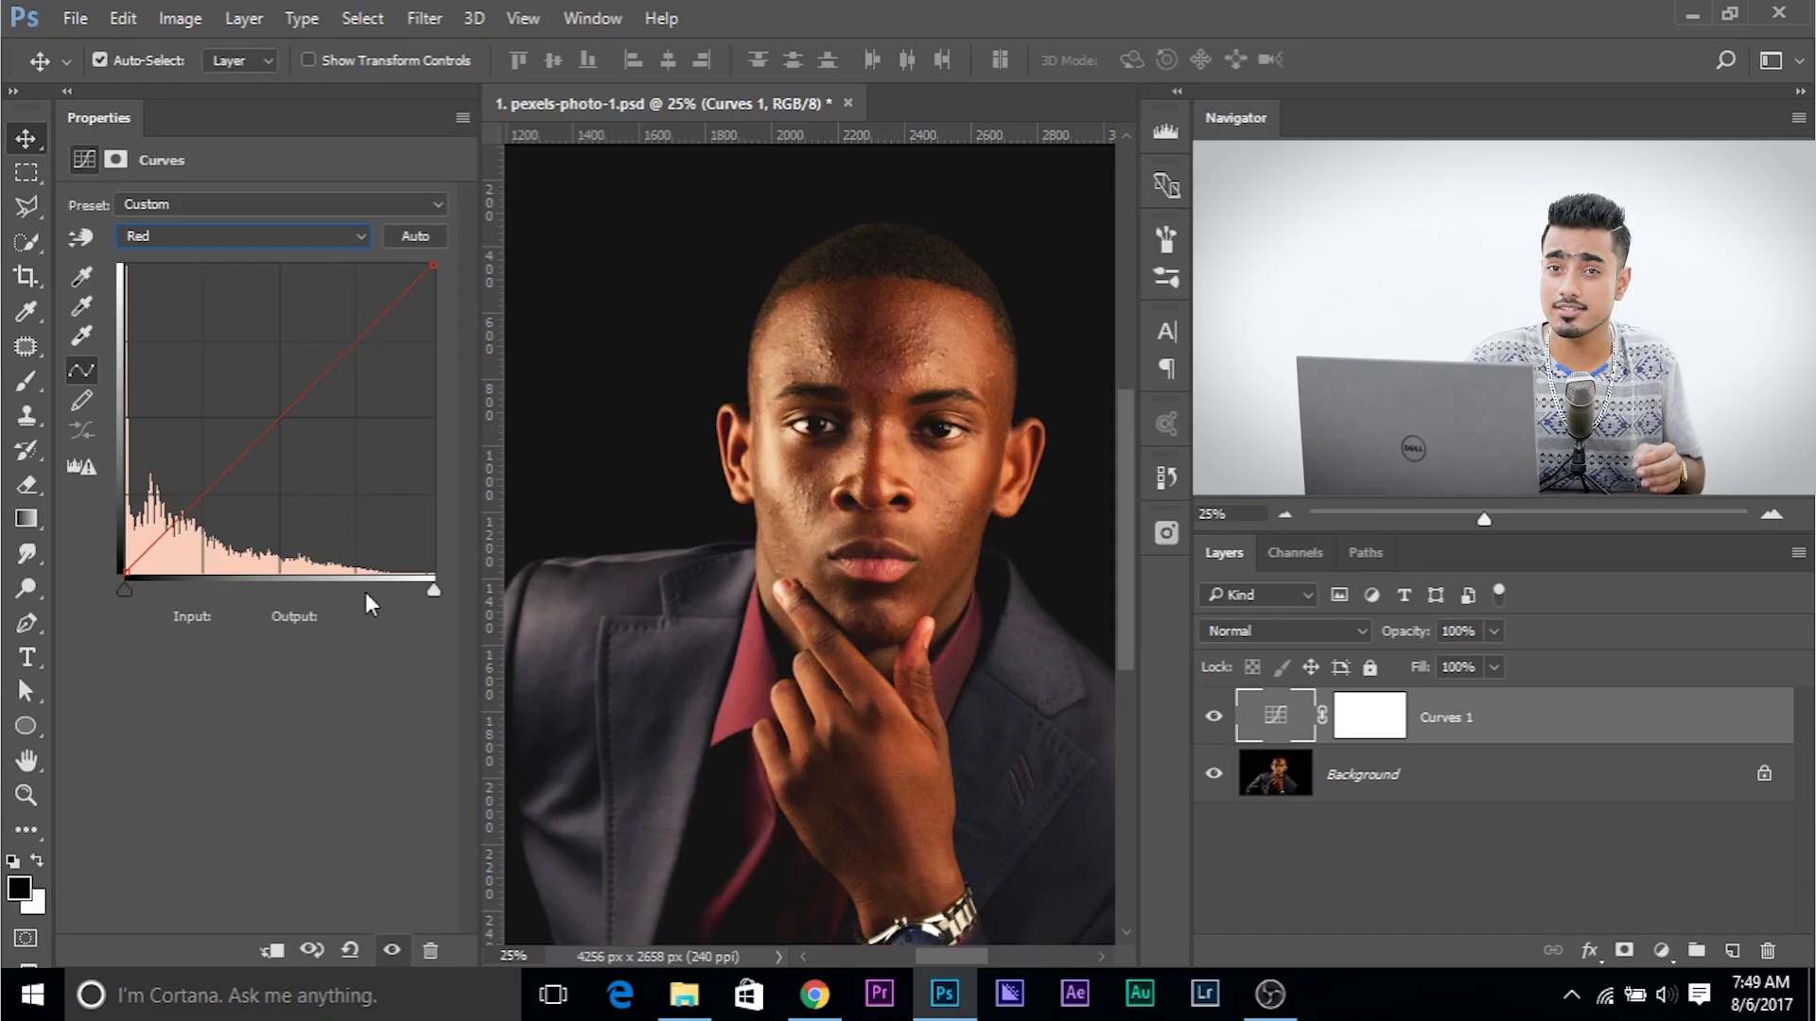
pyautogui.click(363, 338)
pyautogui.moveTo(363, 337); pyautogui.dragTo(356, 313)
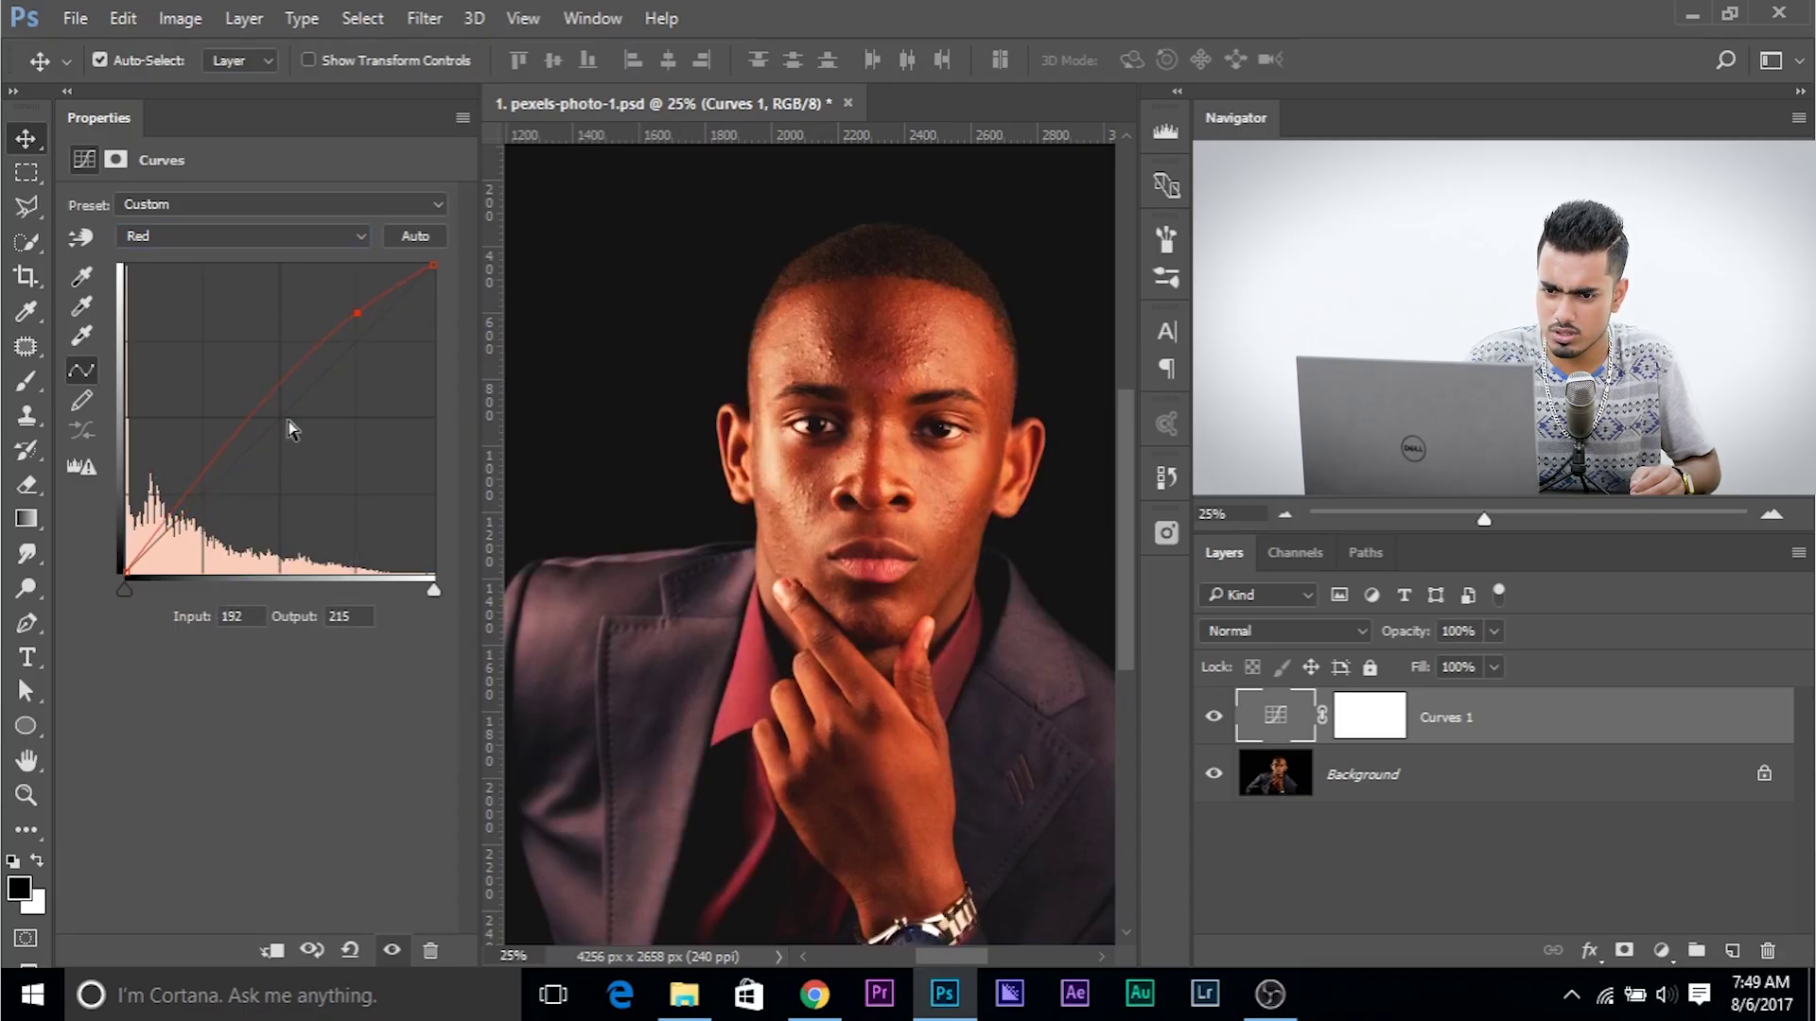
pyautogui.moveTo(263, 399); pyautogui.dragTo(263, 468)
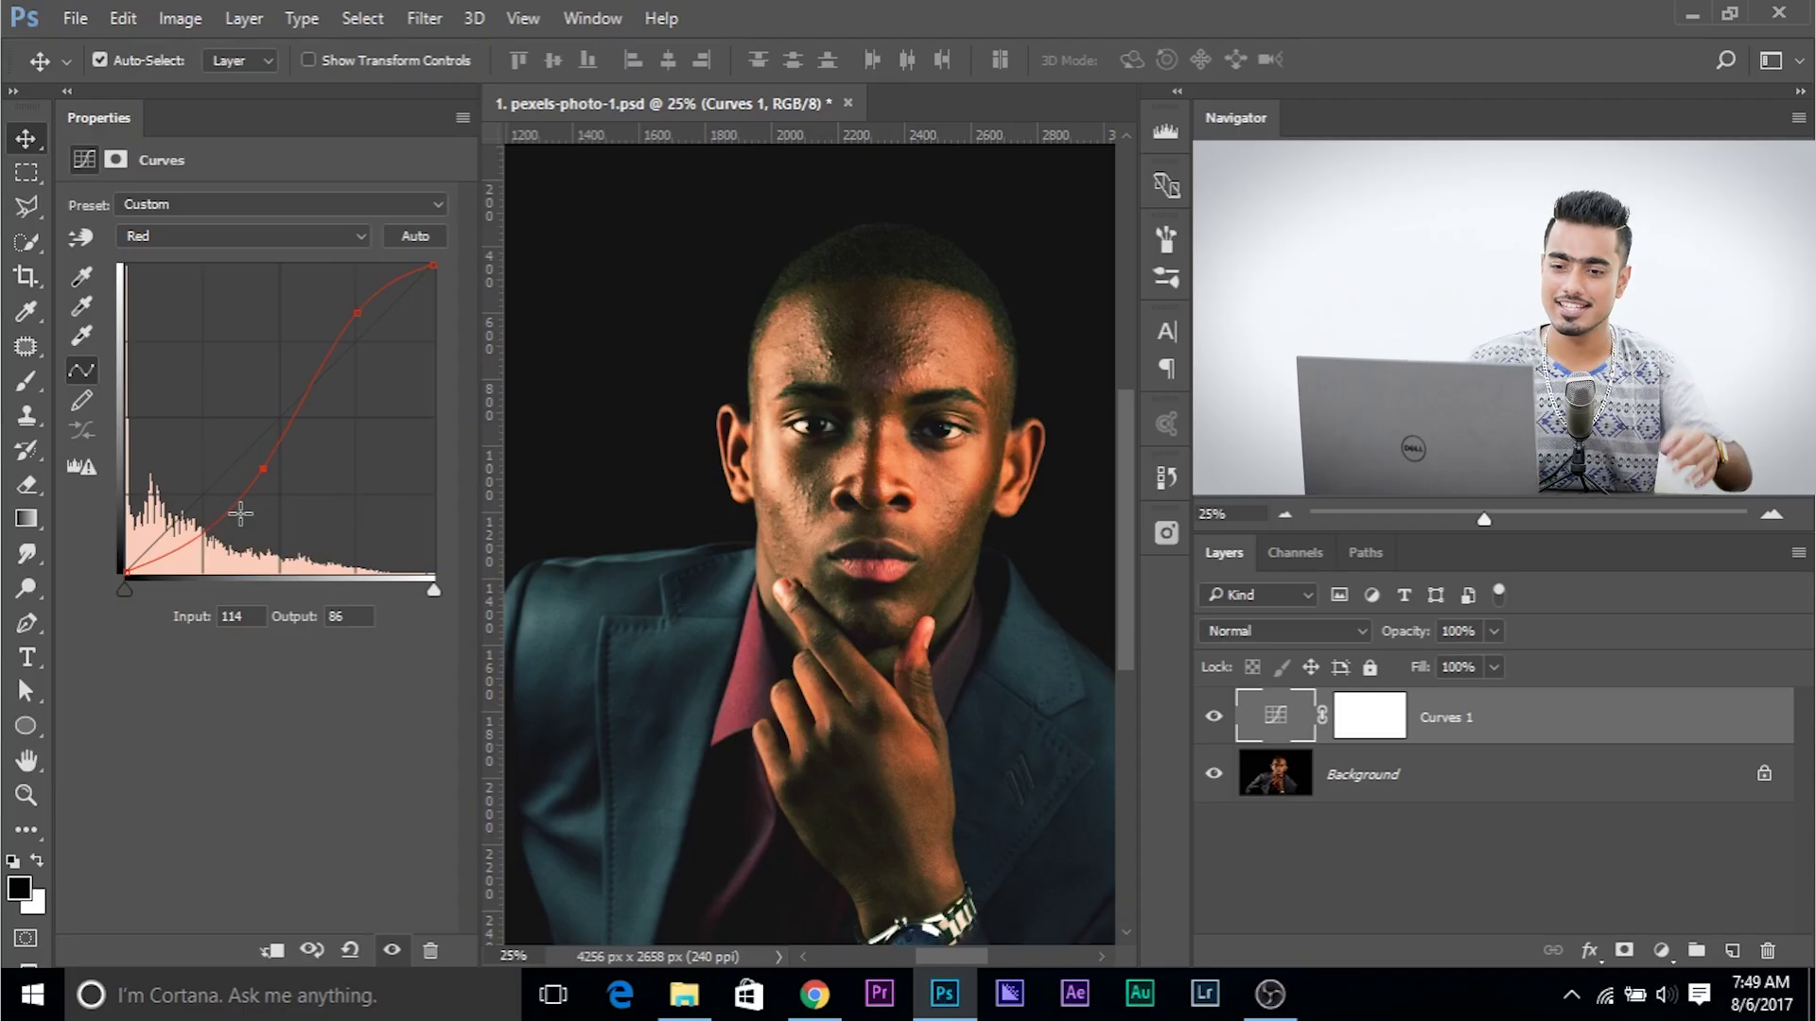
pyautogui.moveTo(257, 469)
pyautogui.mouseDown()
pyautogui.moveTo(244, 447)
pyautogui.moveTo(254, 470)
pyautogui.mouseUp()
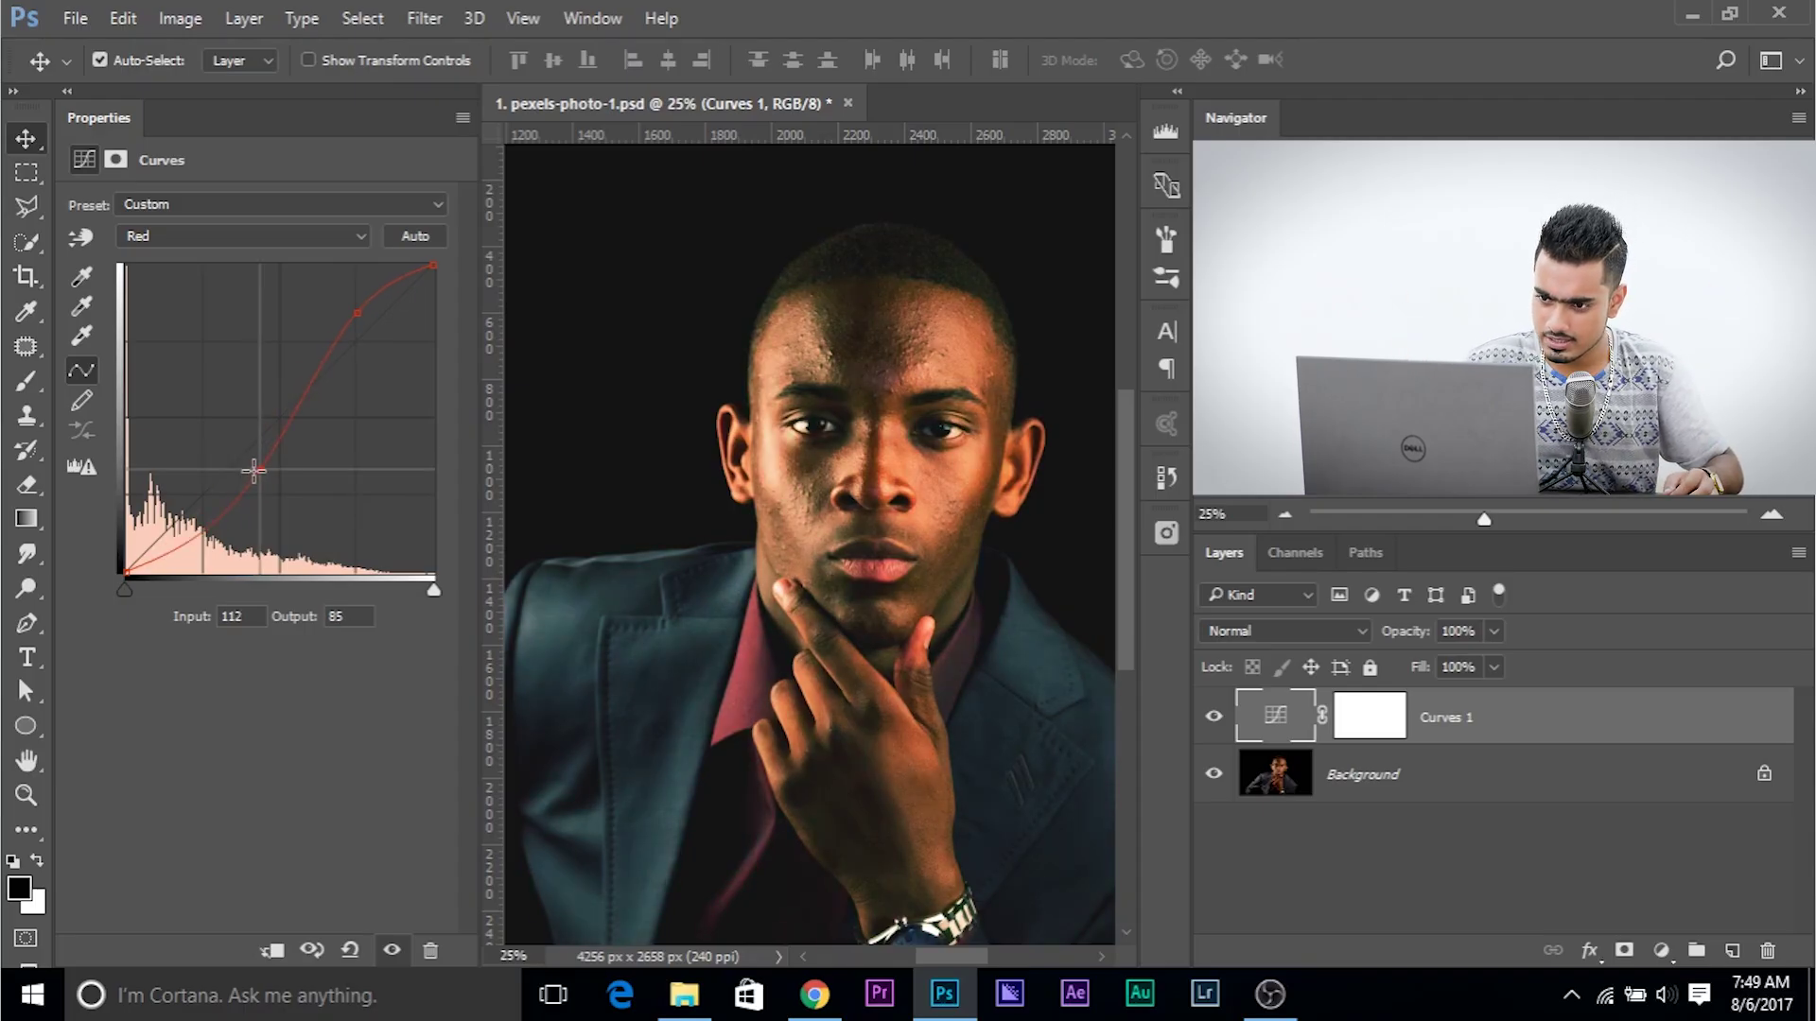
pyautogui.moveTo(357, 312); pyautogui.dragTo(355, 313)
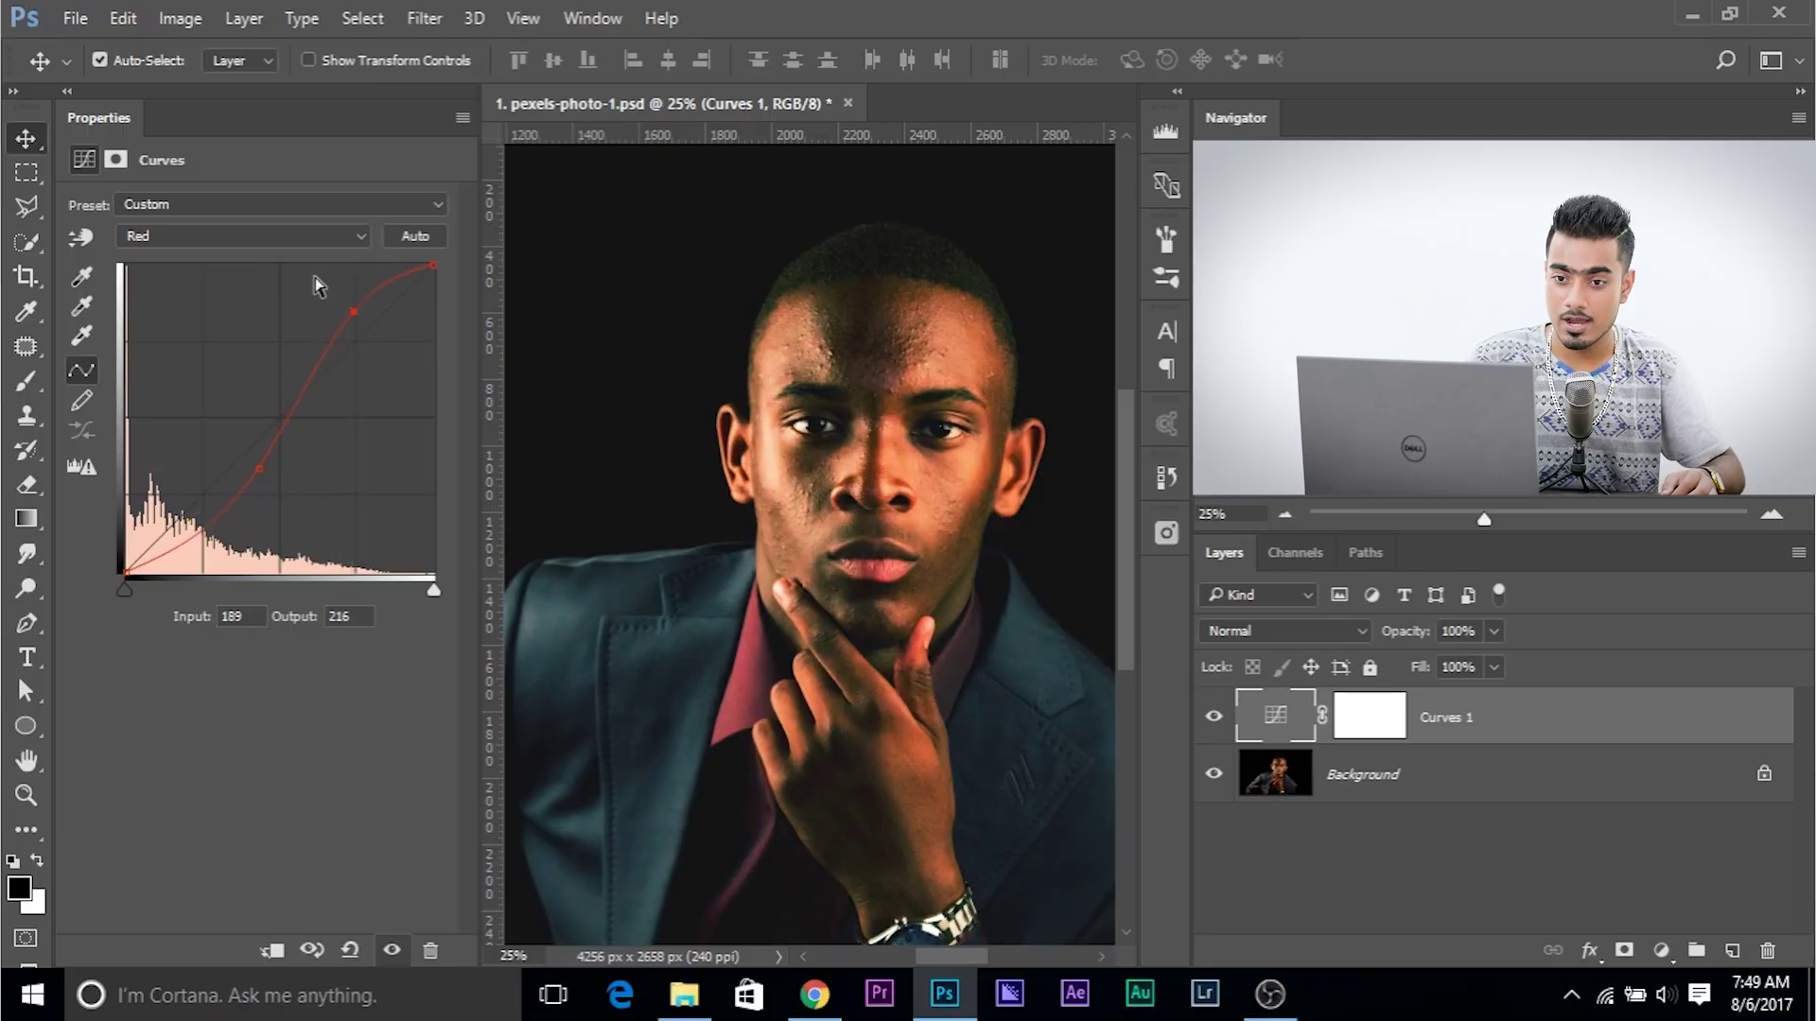
pyautogui.click(310, 237)
pyautogui.click(267, 304)
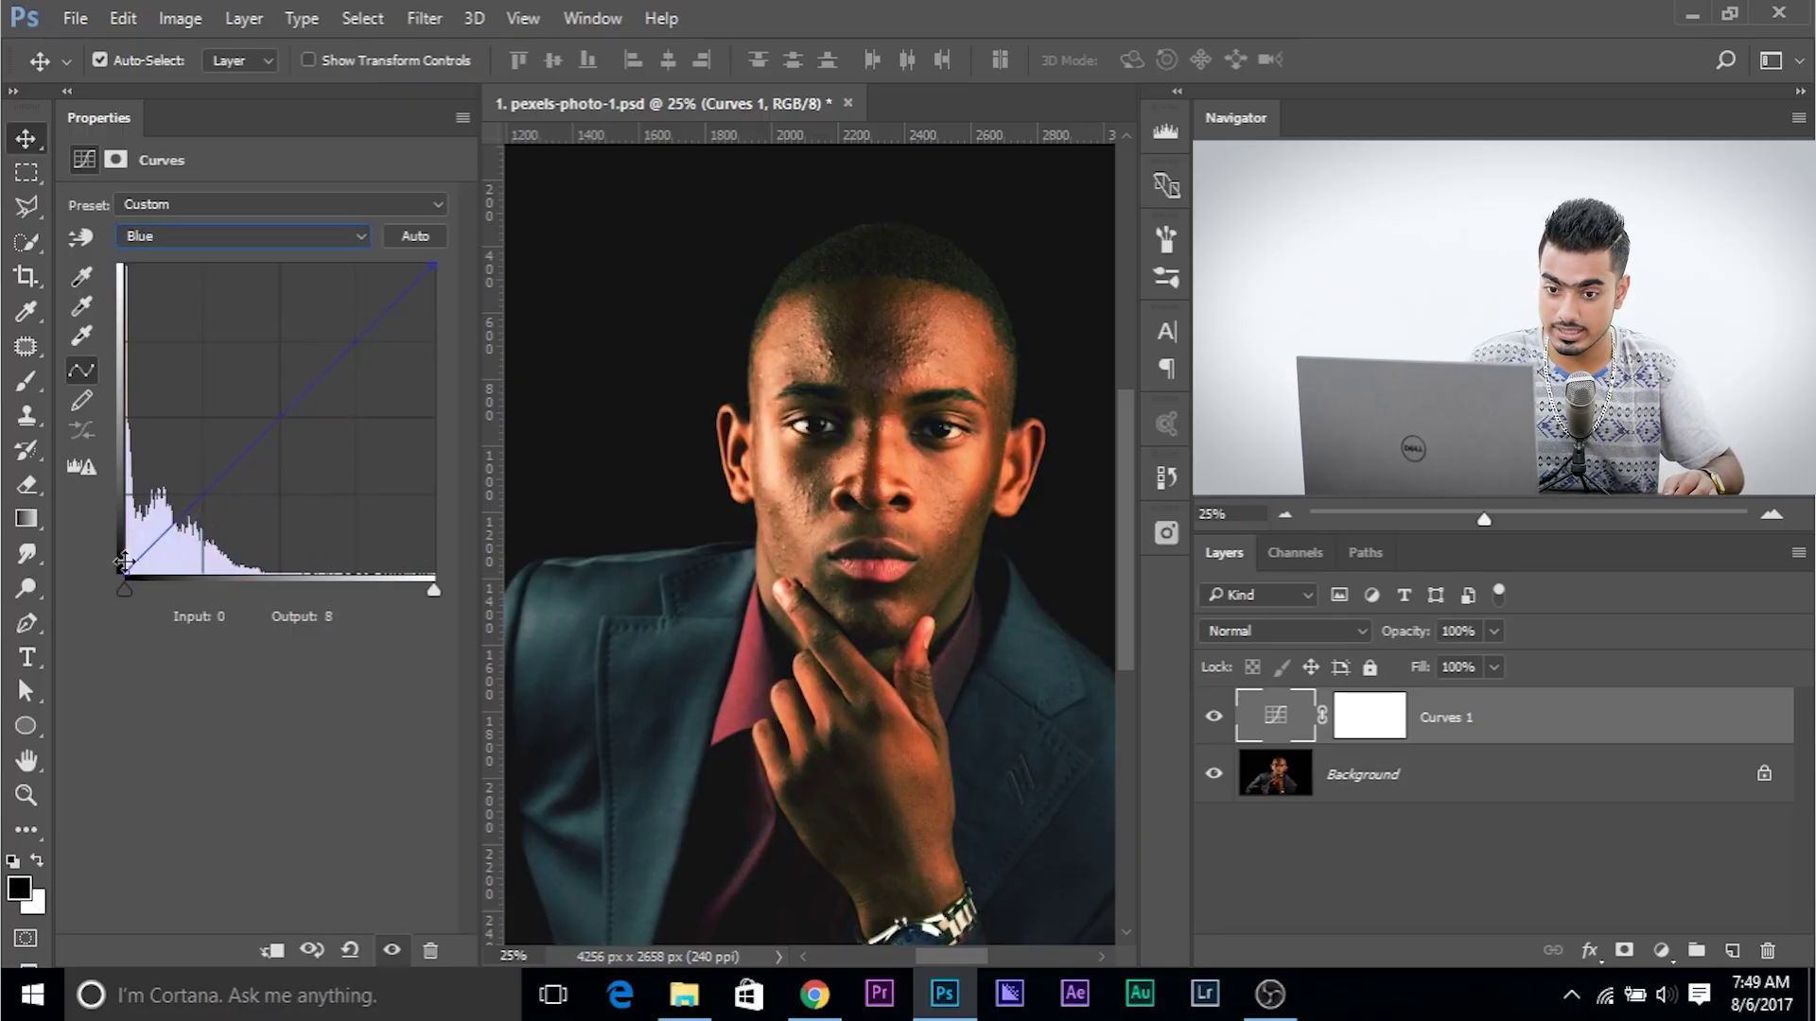
# Step: Lift the Blue curve's black point with a midpoint, then add Green points at 213→203 and 88→83
pyautogui.moveTo(126, 569); pyautogui.dragTo(127, 540)
pyautogui.moveTo(296, 388); pyautogui.dragTo(303, 404)
pyautogui.click(196, 238)
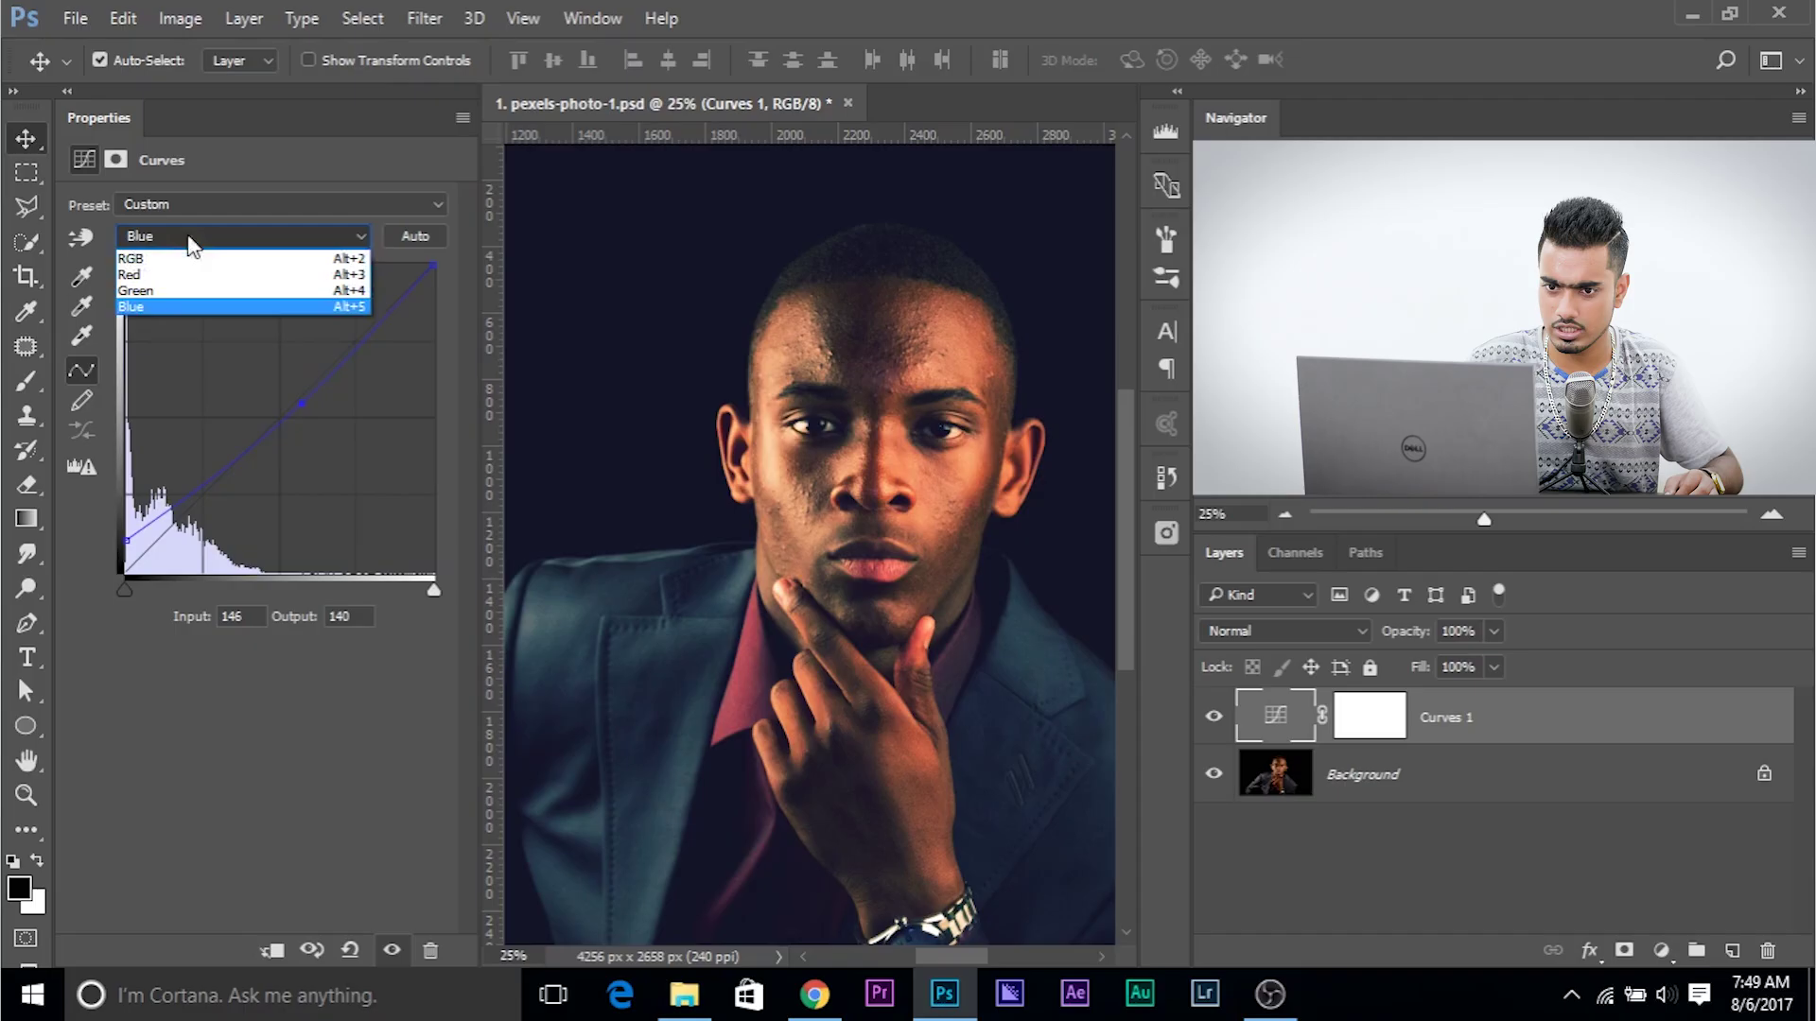
pyautogui.click(206, 293)
pyautogui.moveTo(276, 418); pyautogui.dragTo(382, 328)
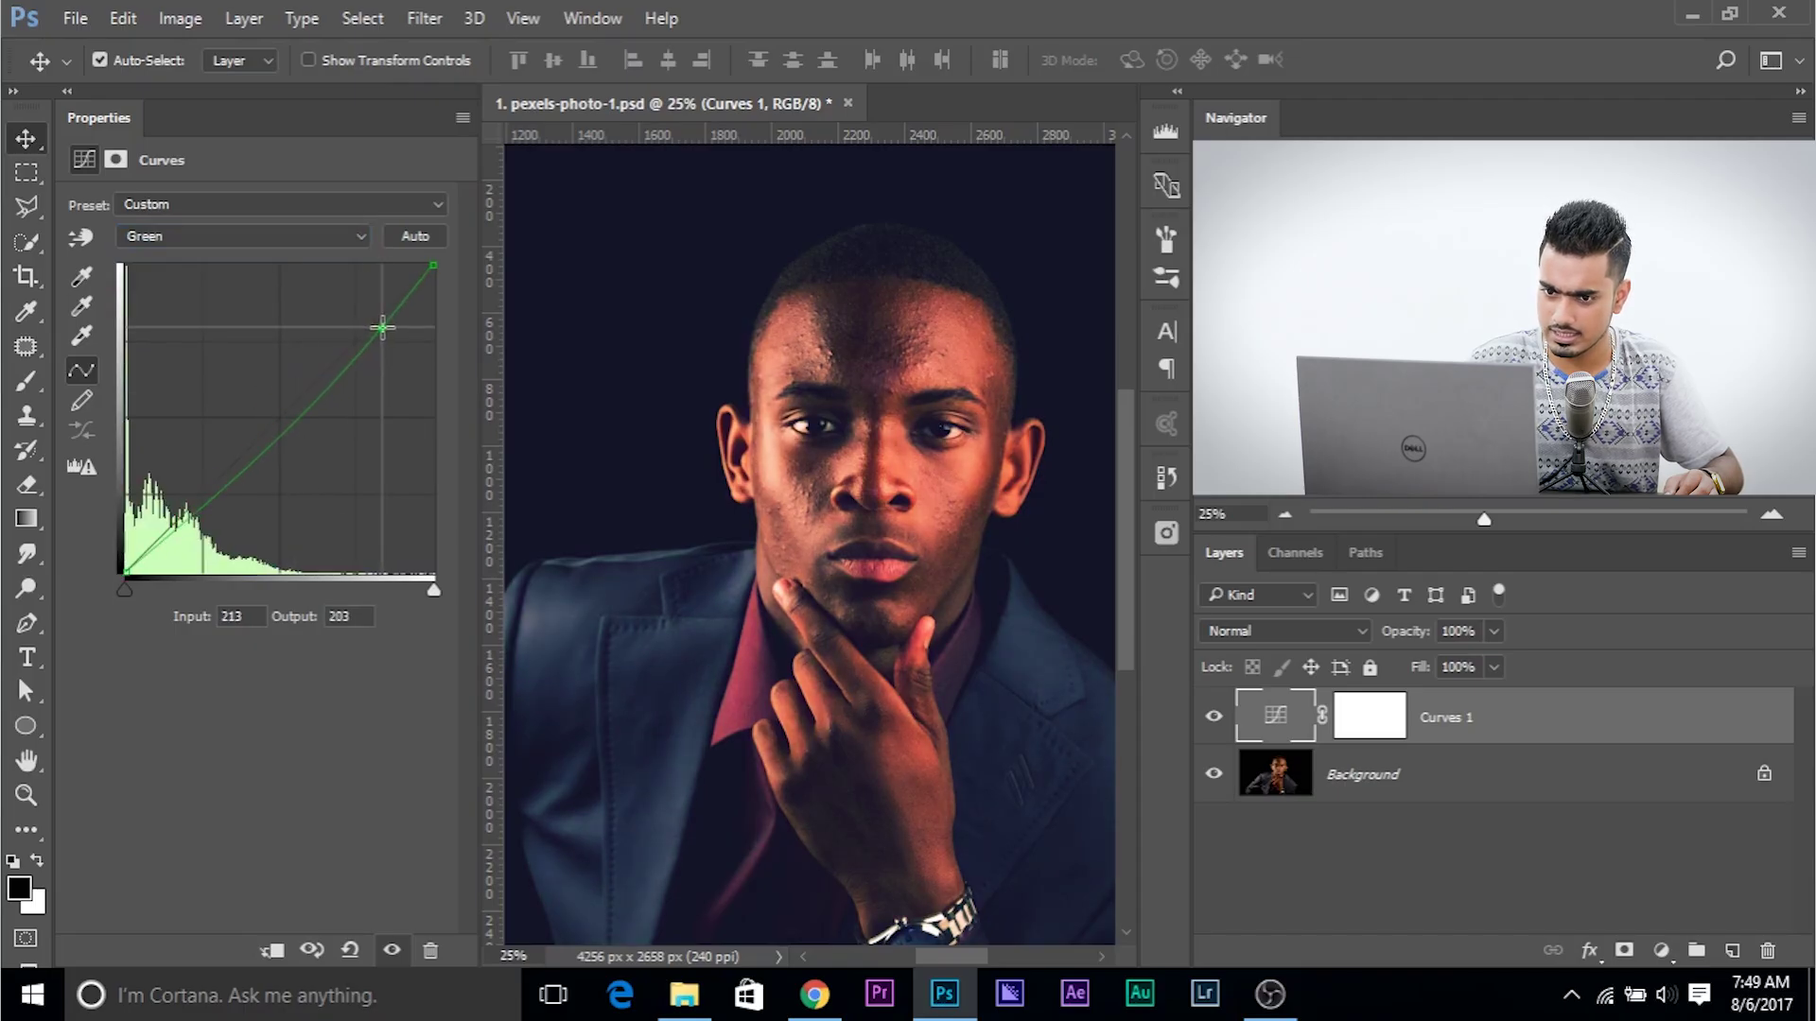
pyautogui.click(232, 472)
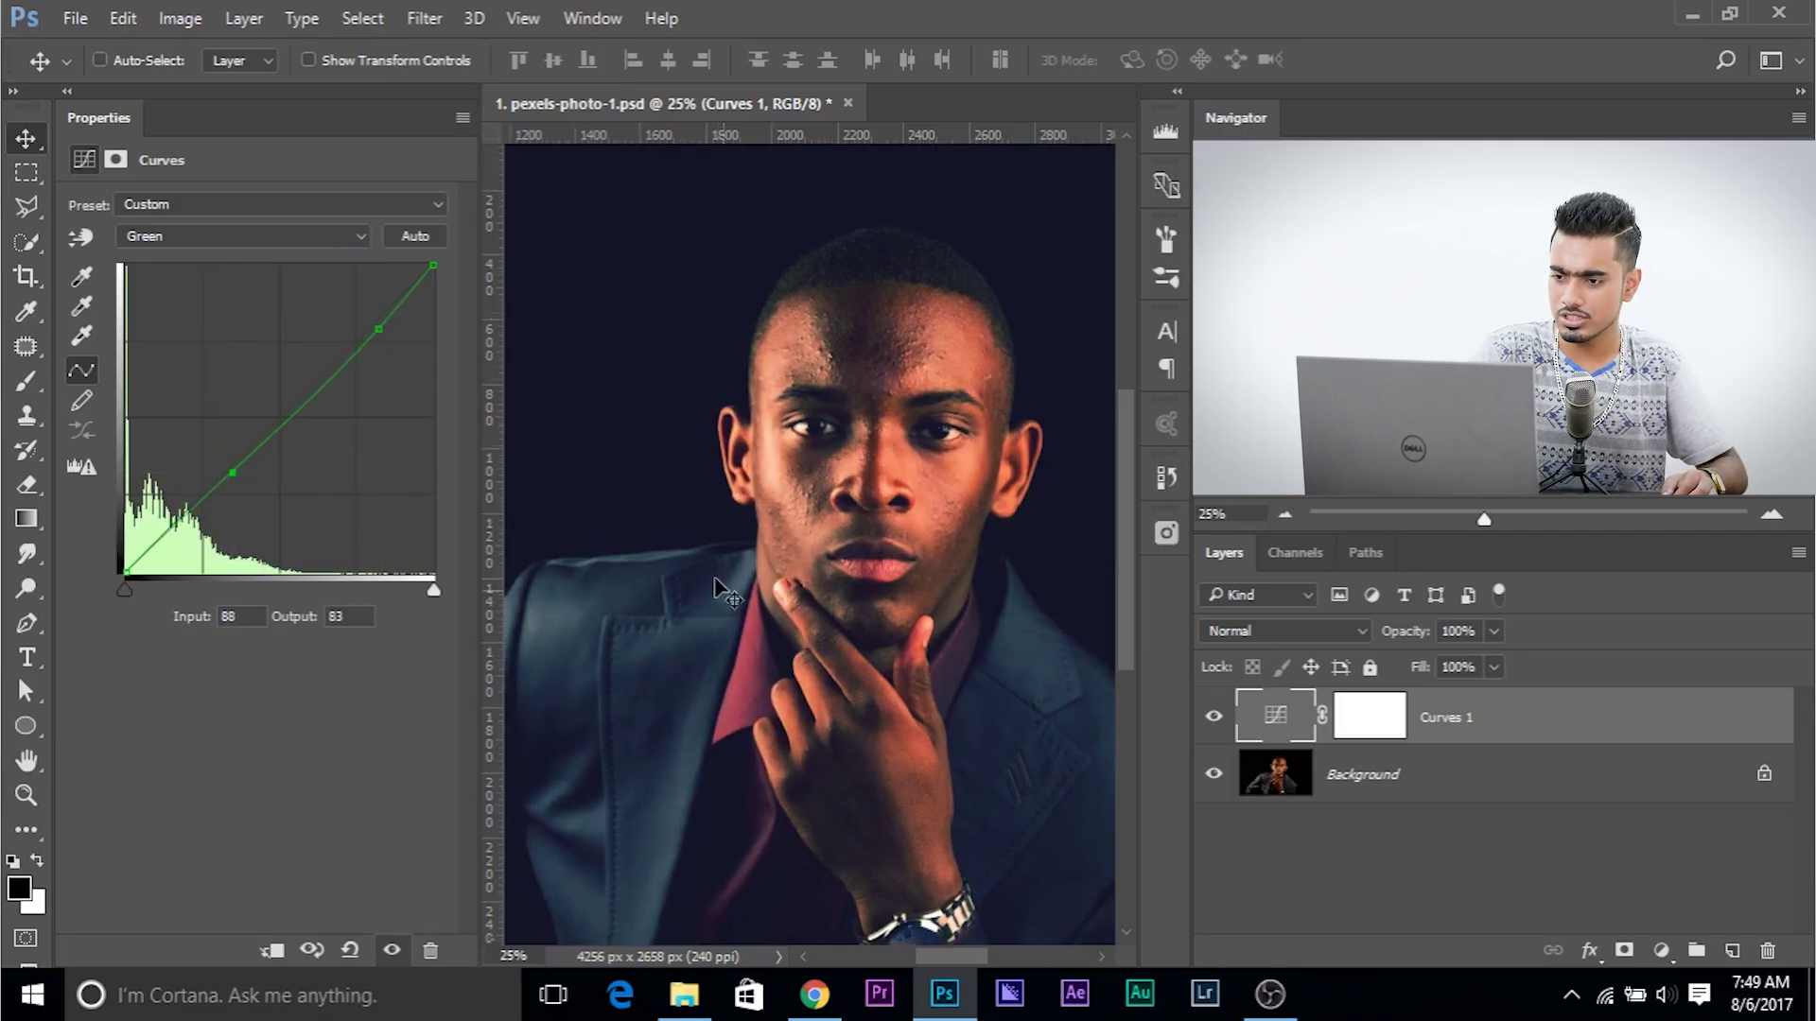
pyautogui.hotkey('ctrl', '-')
pyautogui.hotkey('ctrl', '-')
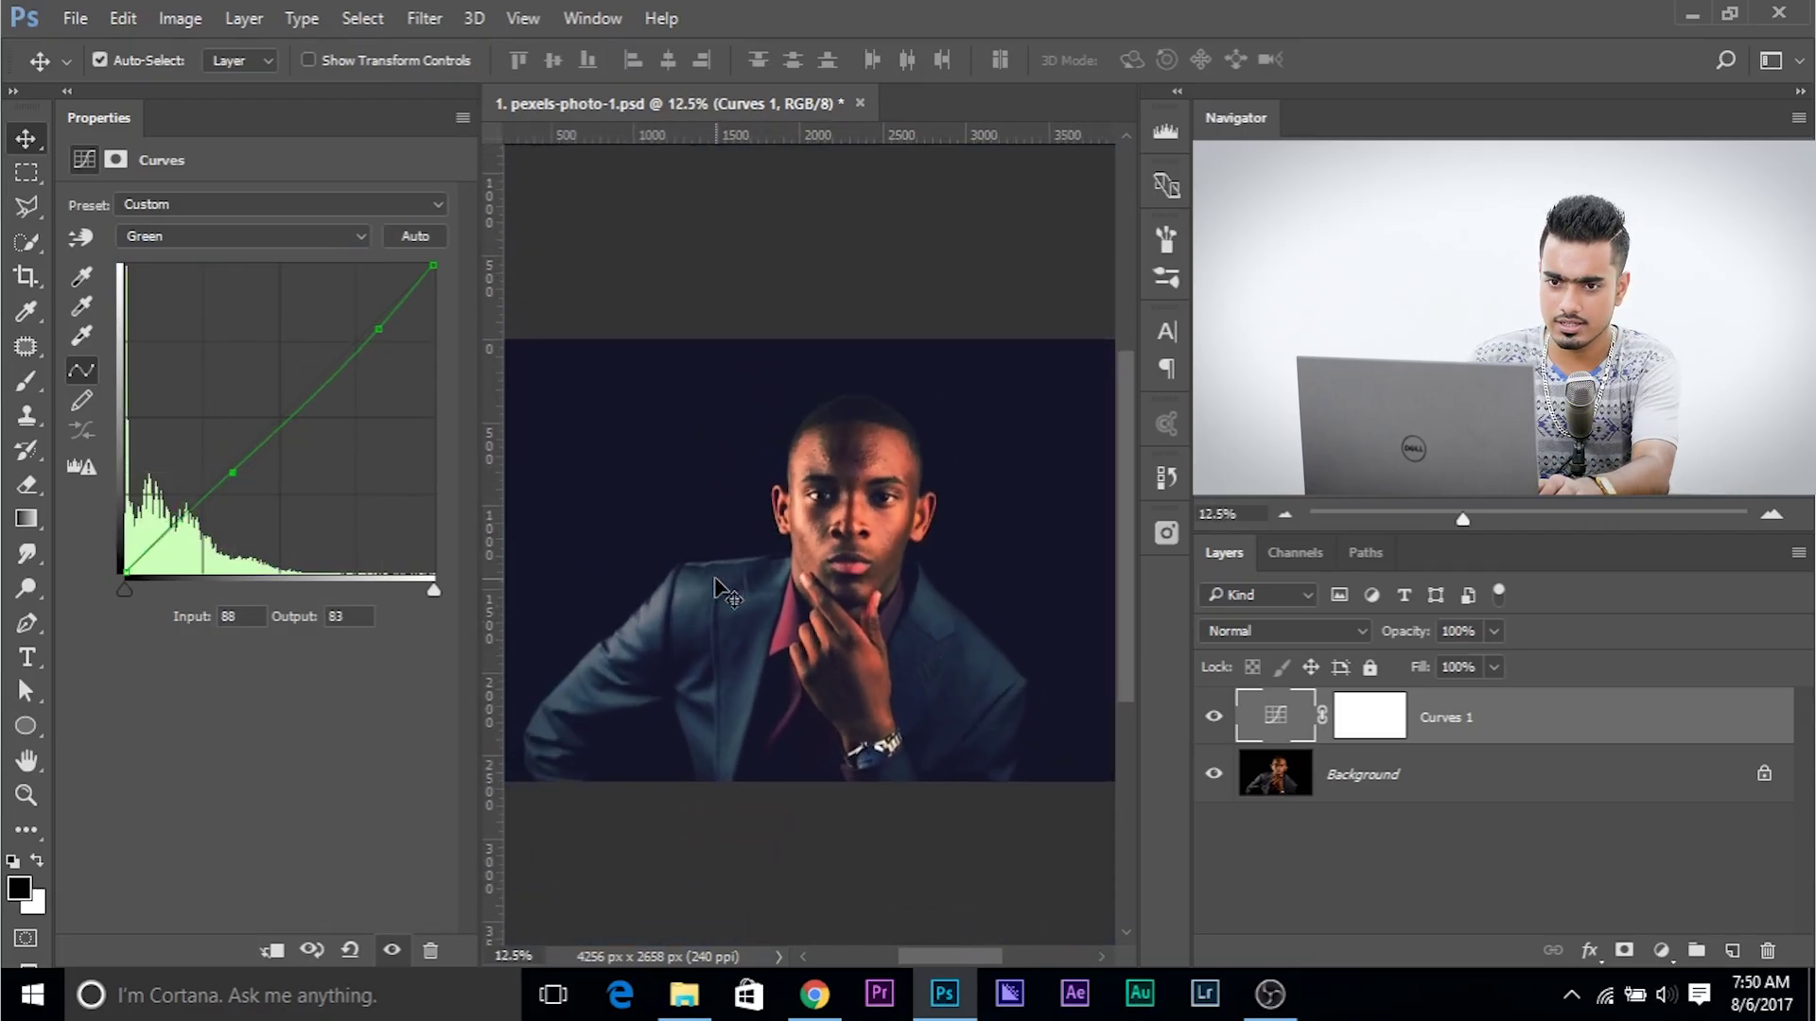
# Step: Close the Curves settings, zoom in slightly and toggle Curves 1 to compare with the original
pyautogui.moveTo(99, 118); pyautogui.dragTo(151, 162)
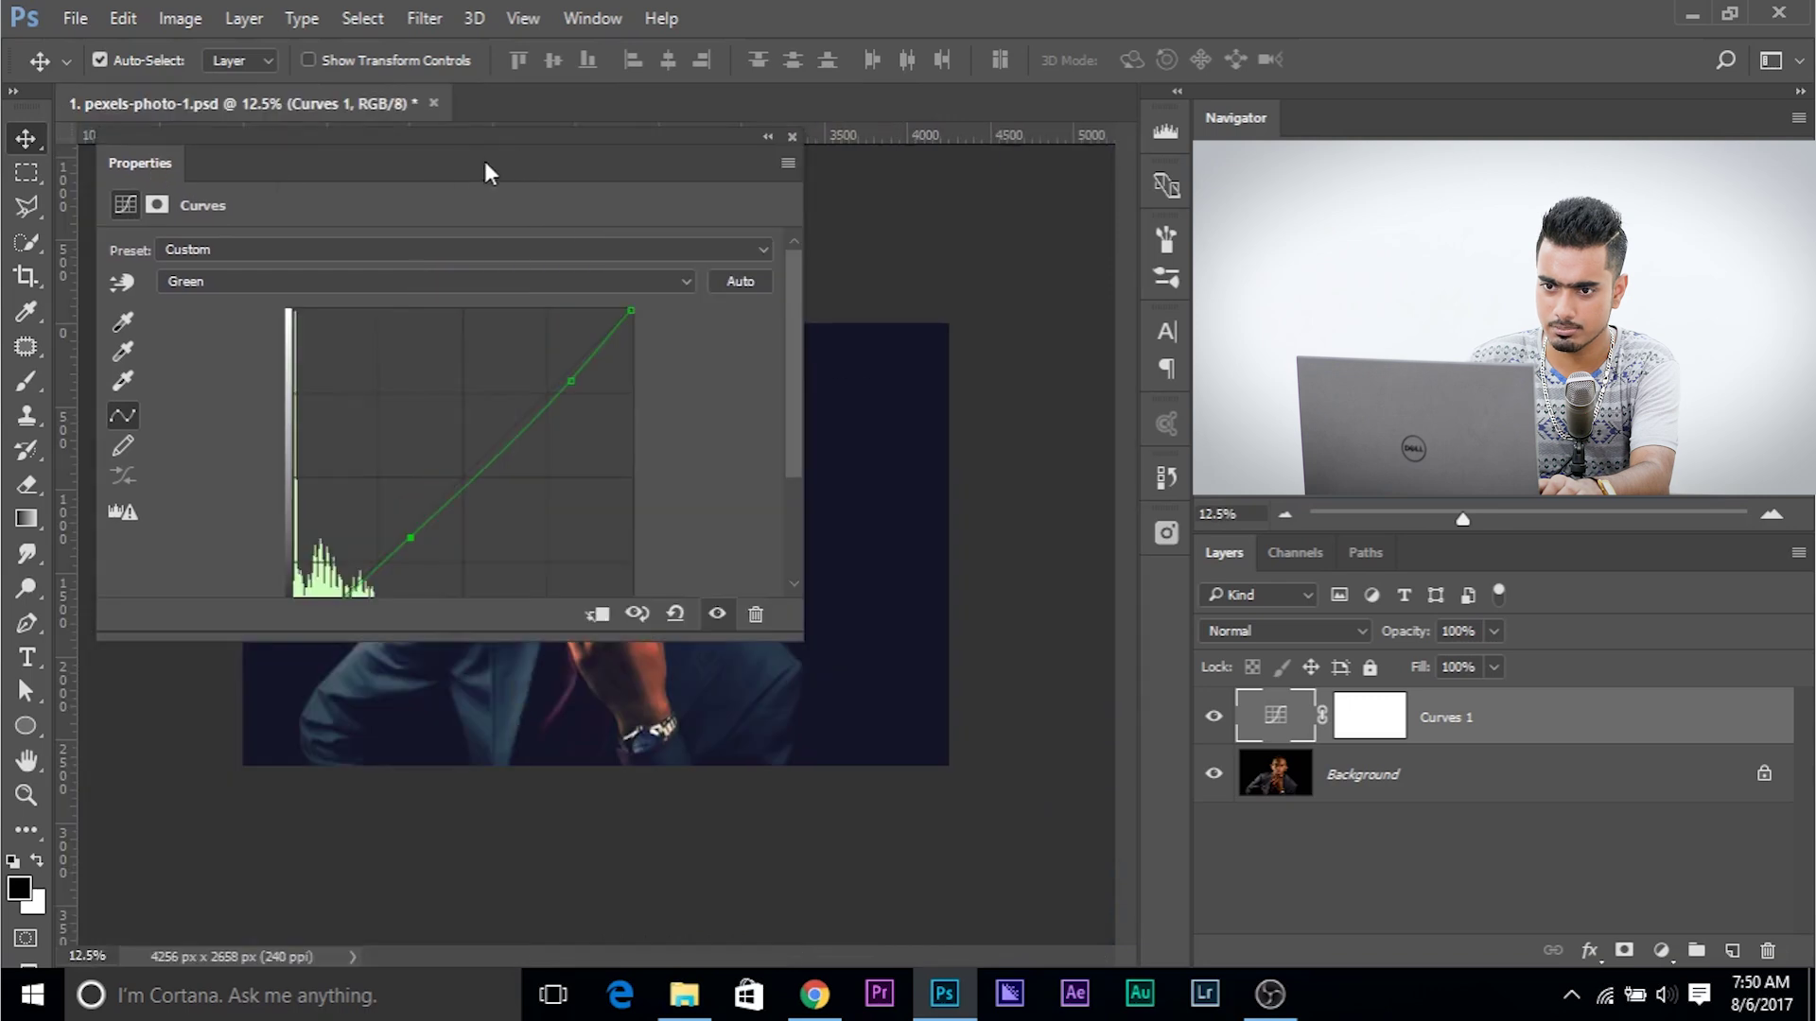
pyautogui.click(792, 137)
pyautogui.hotkey('ctrl', '+')
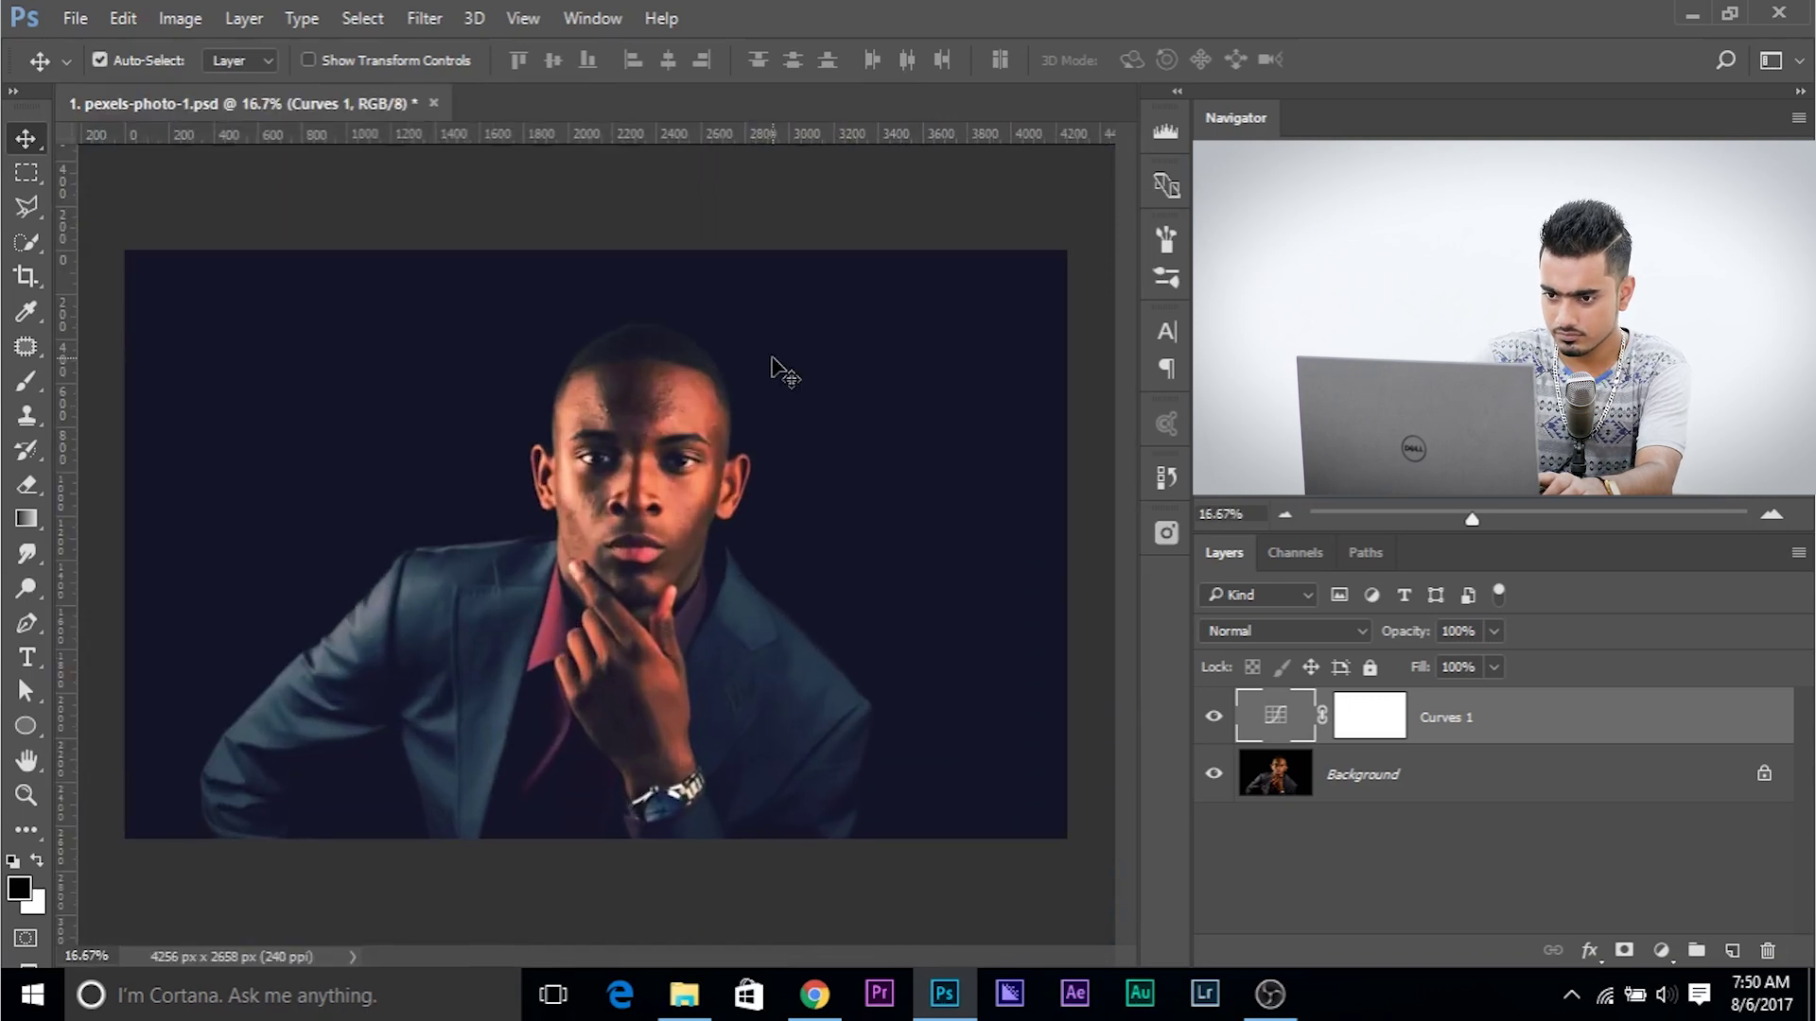
pyautogui.click(1214, 724)
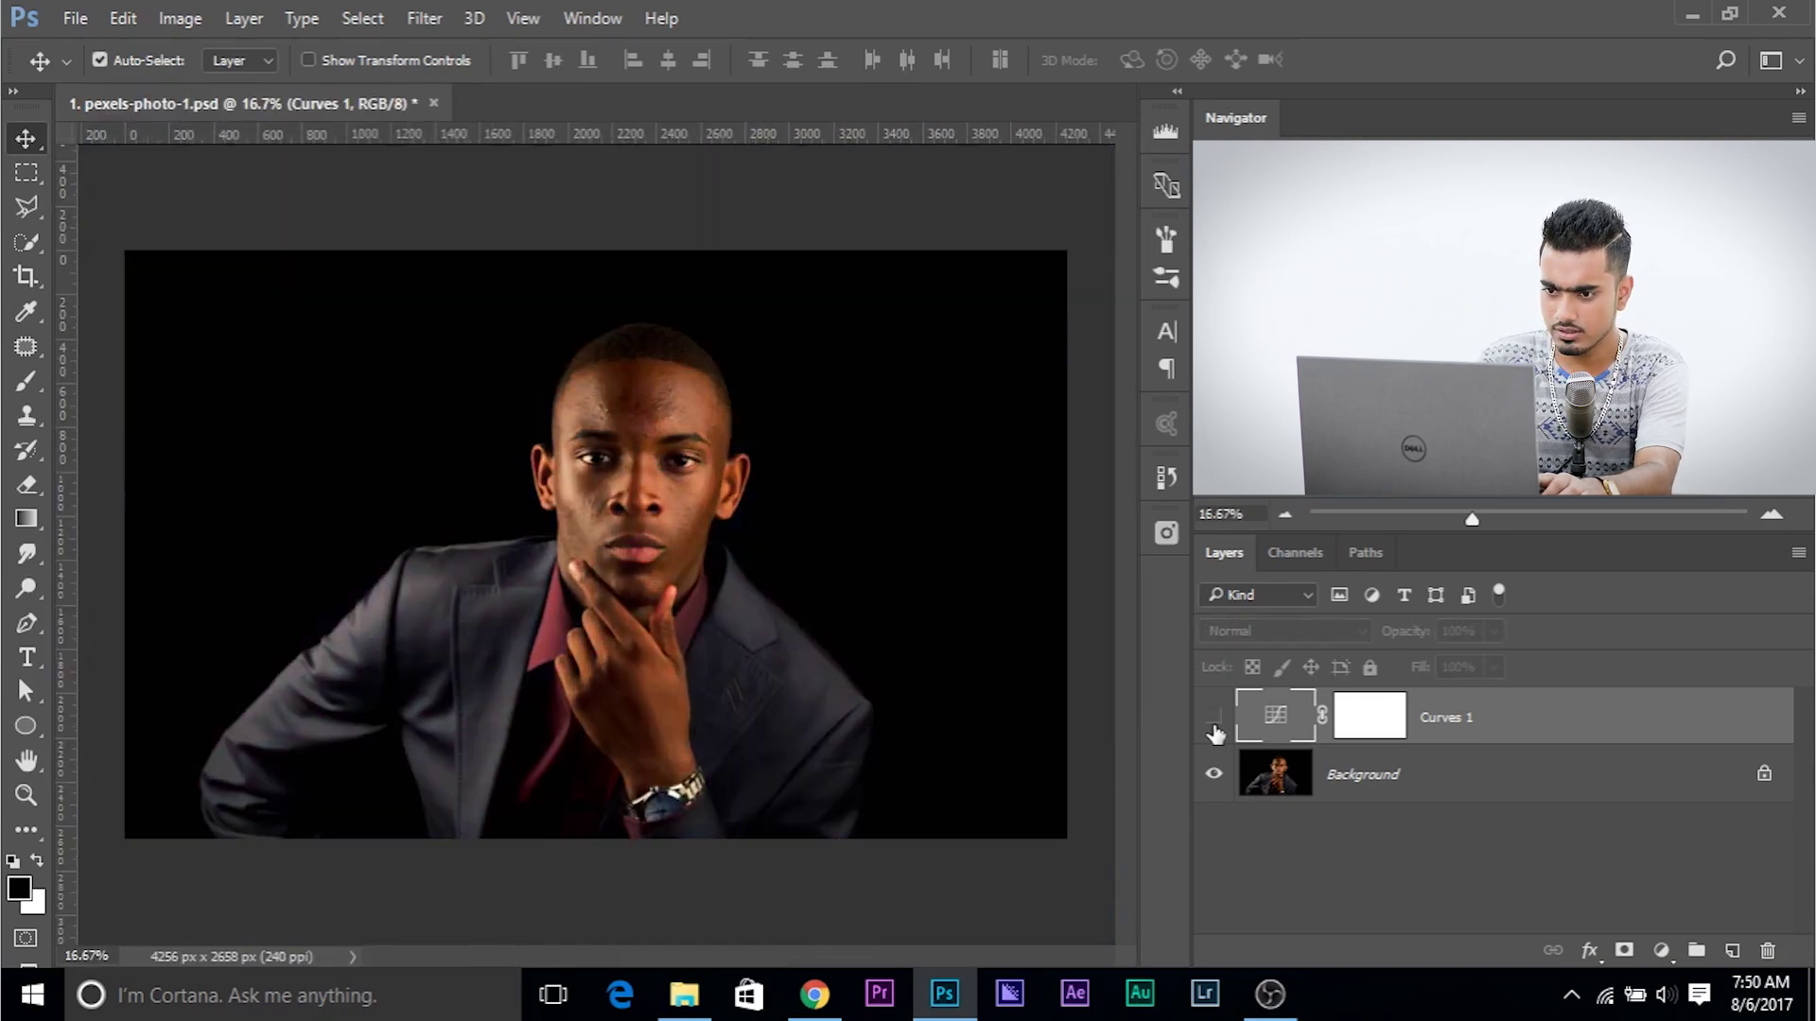
pyautogui.click(1215, 719)
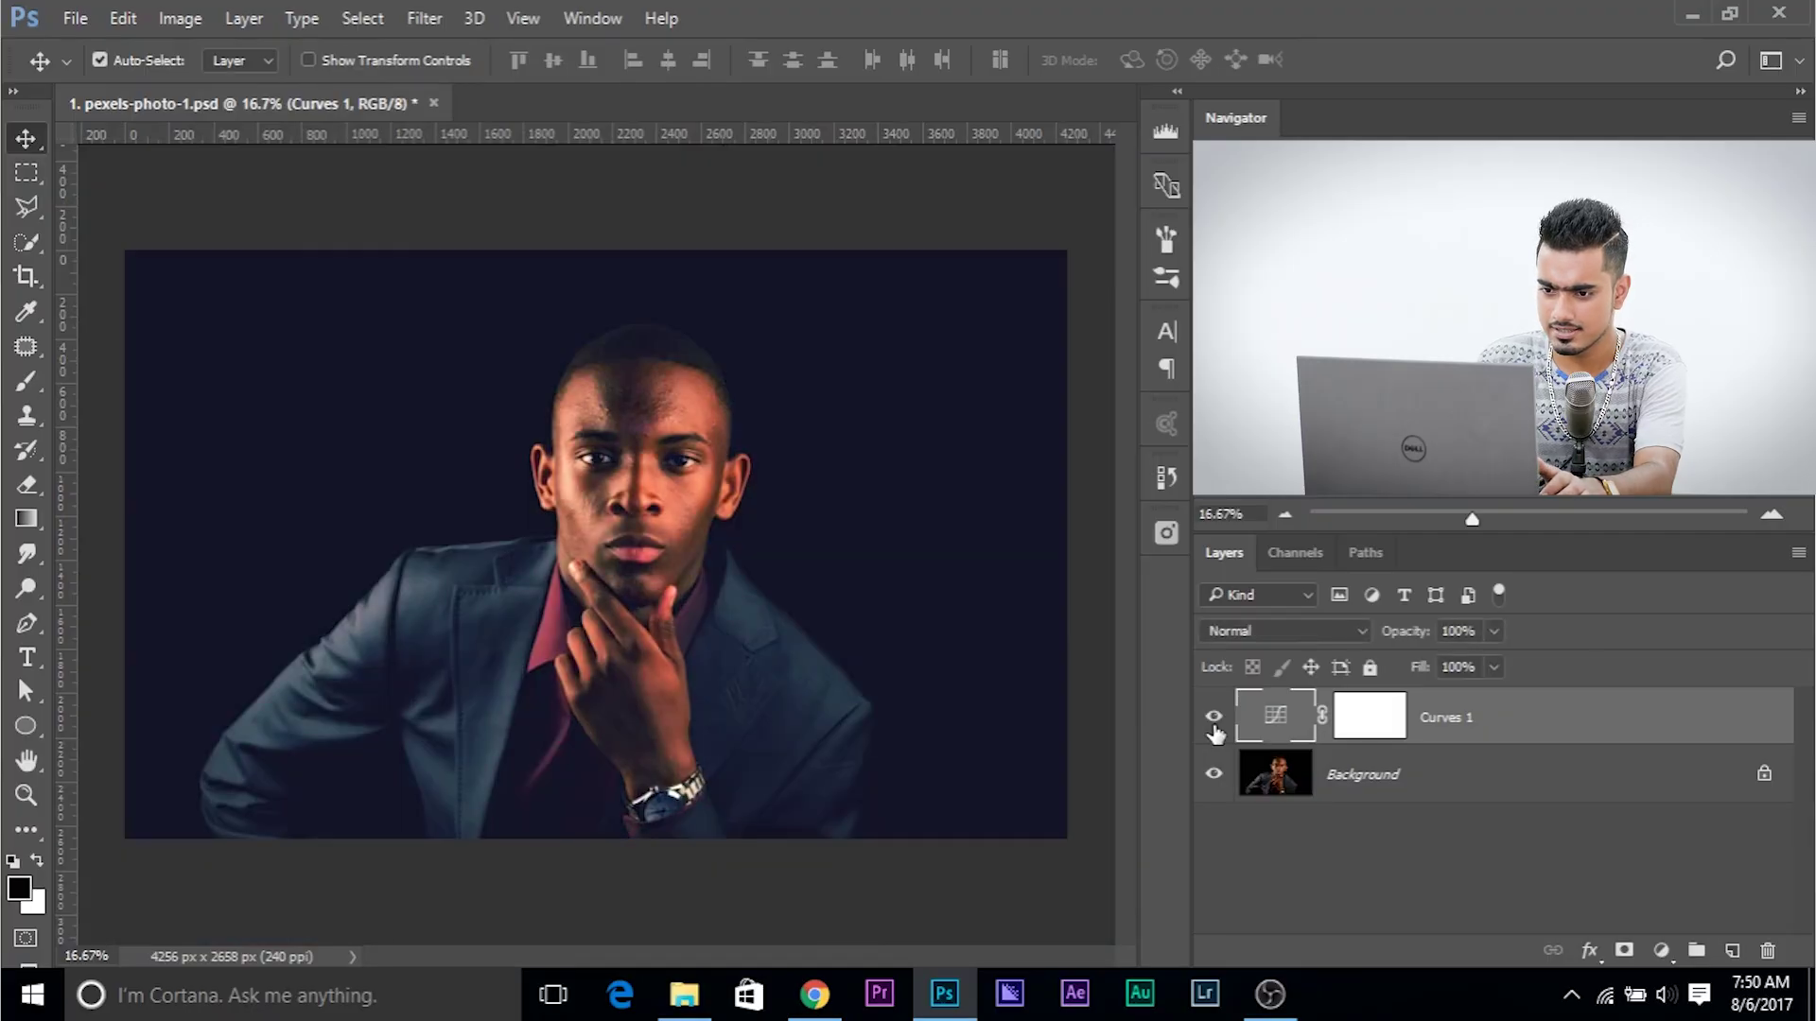
# Step: Reopen Curves 1 docked beside Navigator and pull a new RGB curve point down to darken
pyautogui.doubleClick(1289, 730)
pyautogui.moveTo(149, 162); pyautogui.dragTo(1352, 127)
pyautogui.scroll(-2, 1520, 357)
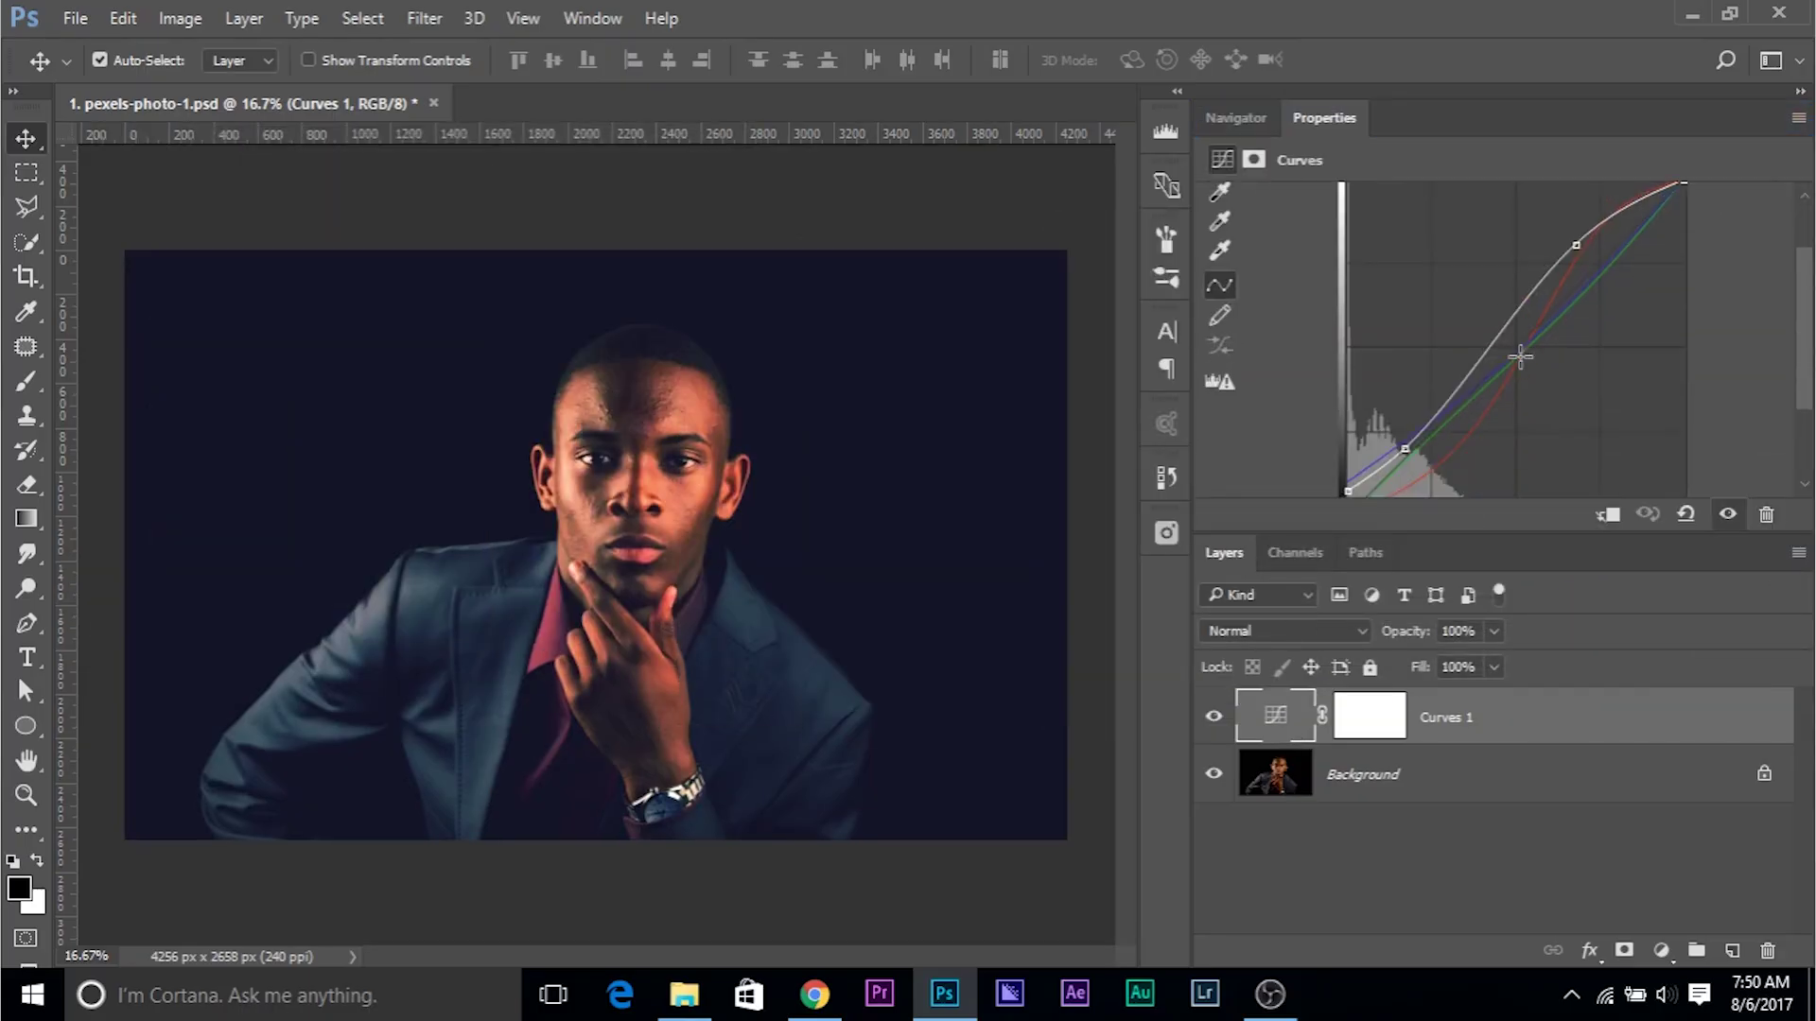
pyautogui.click(1409, 428)
pyautogui.moveTo(1404, 425); pyautogui.dragTo(1341, 481)
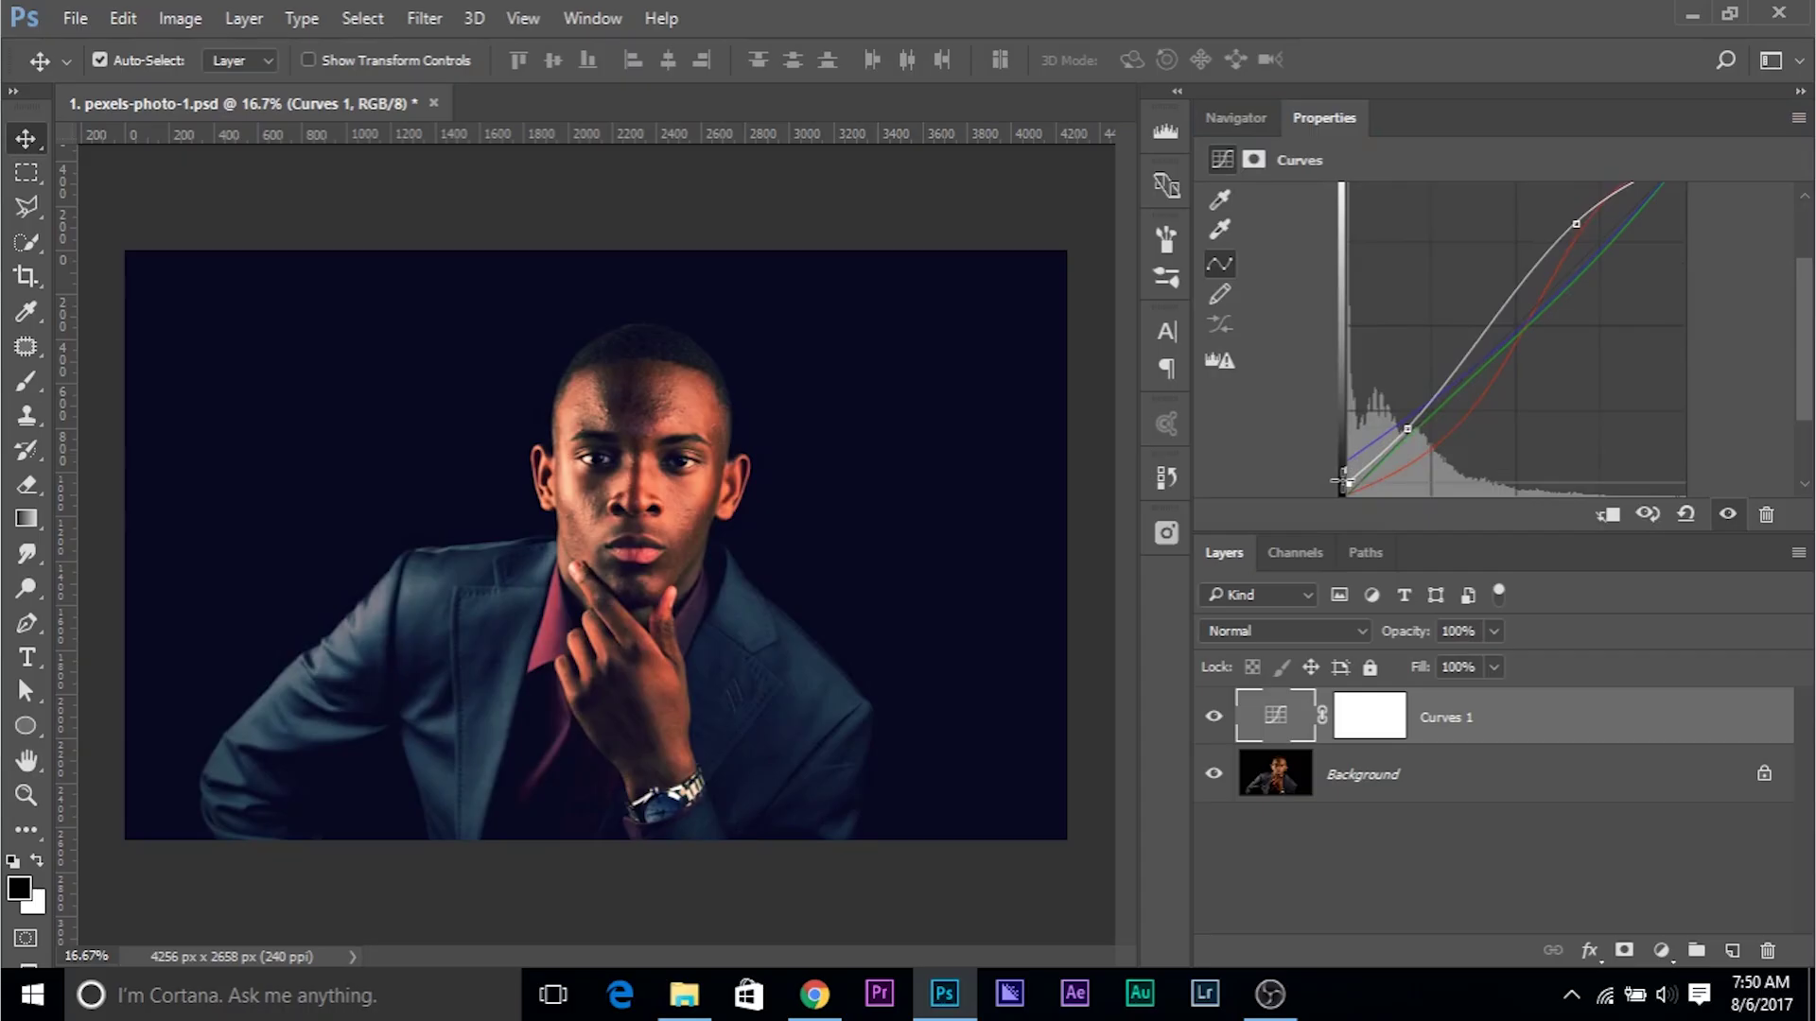
# Step: Compare Curves 1 on and off once more, then drag it to the Delete Layer trash
pyautogui.click(1215, 718)
pyautogui.click(1215, 721)
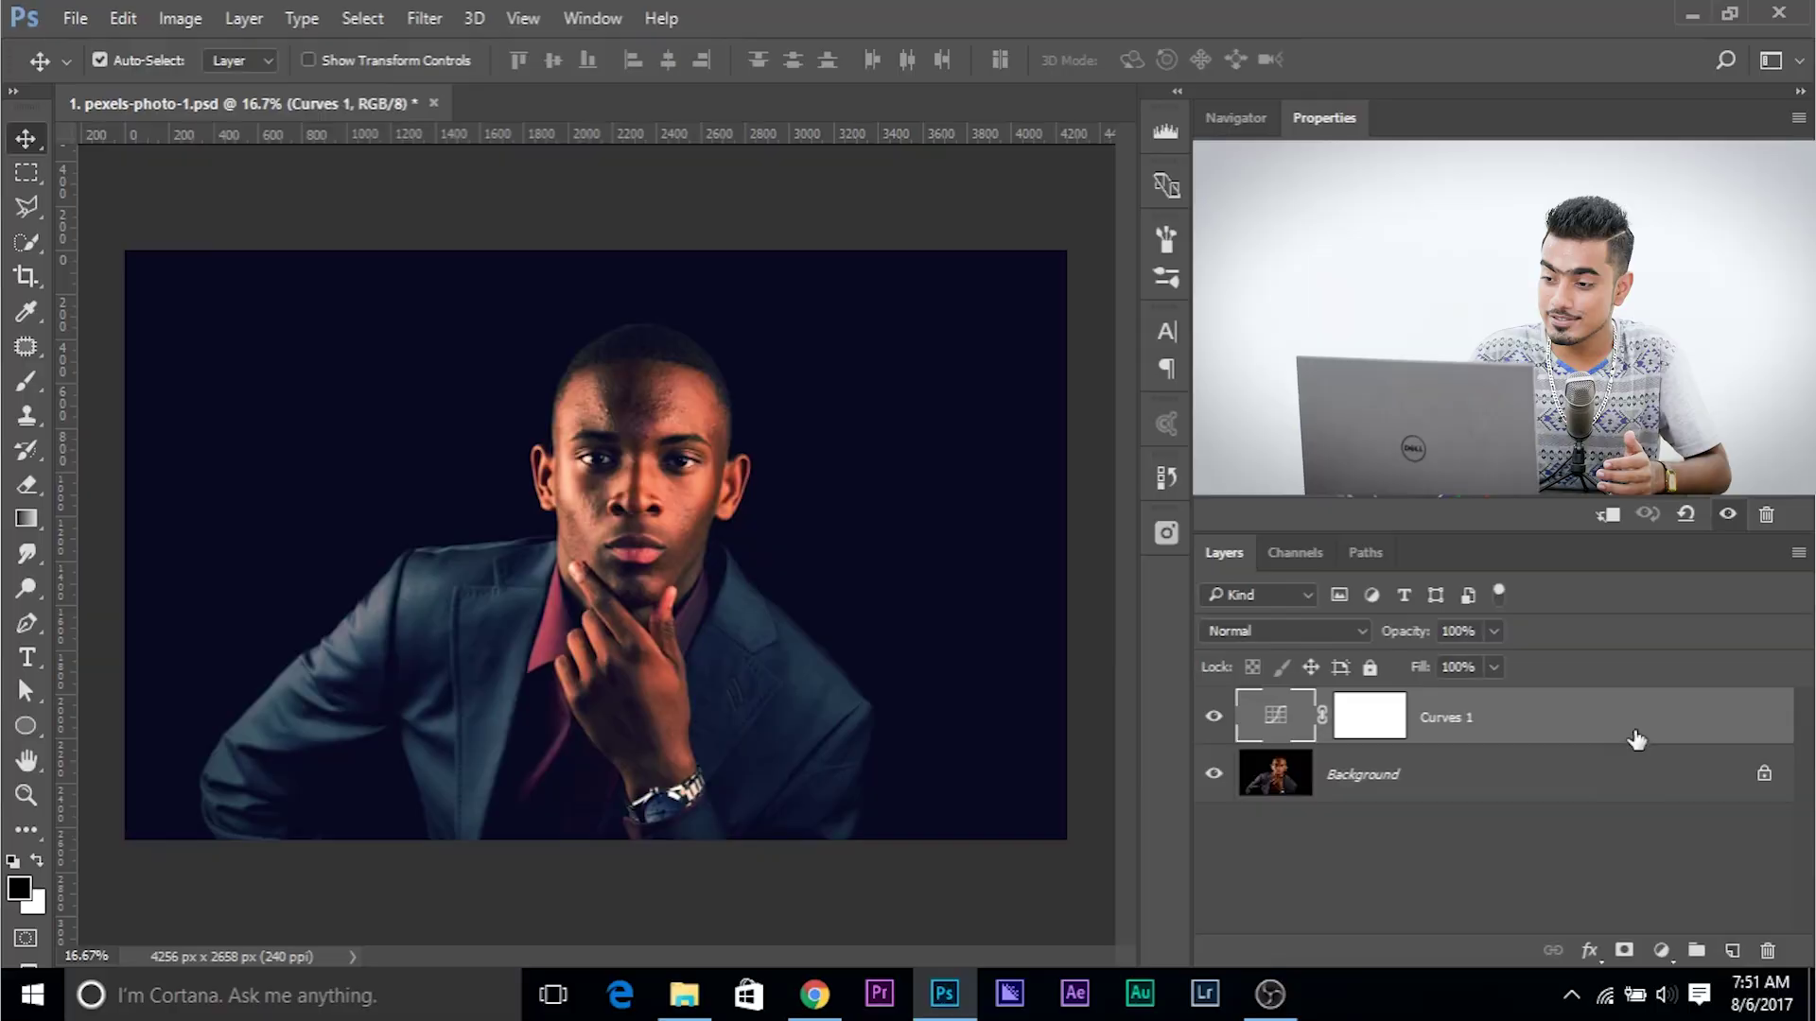
pyautogui.moveTo(1633, 734); pyautogui.dragTo(1759, 957)
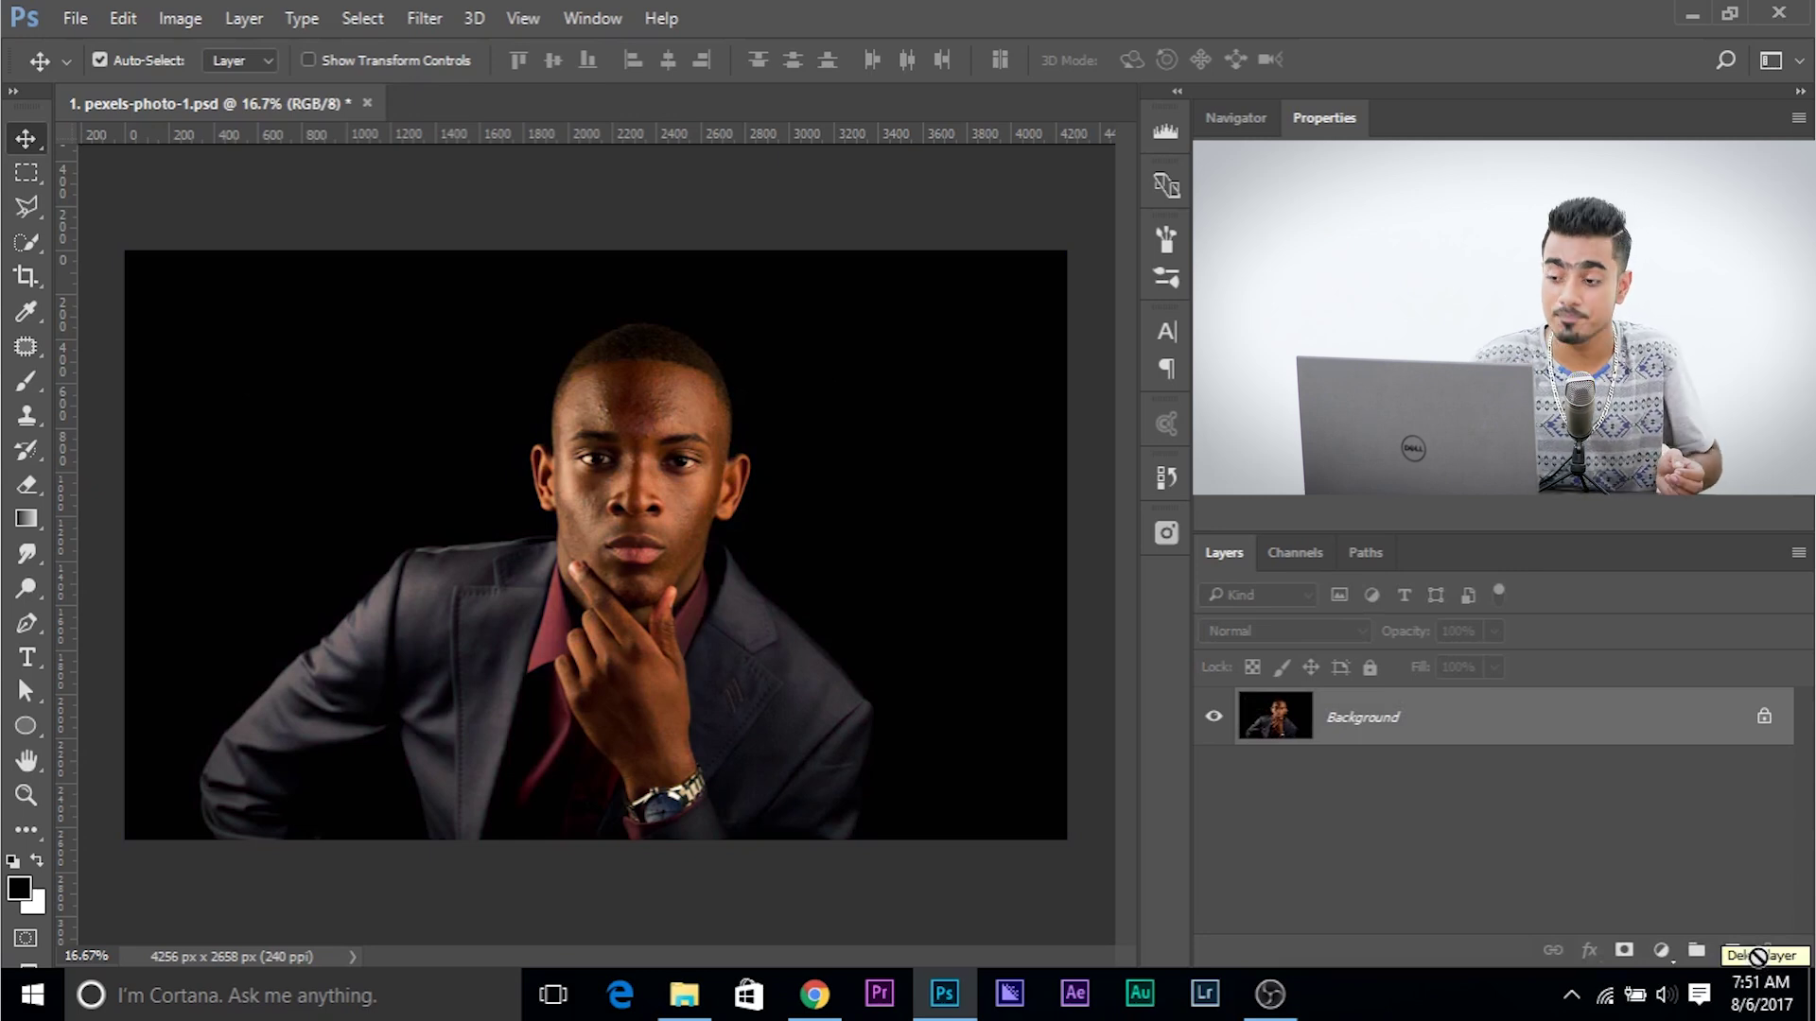
# Step: Add a Levels adjustment layer and then a Curves adjustment layer above the Background
pyautogui.click(1664, 957)
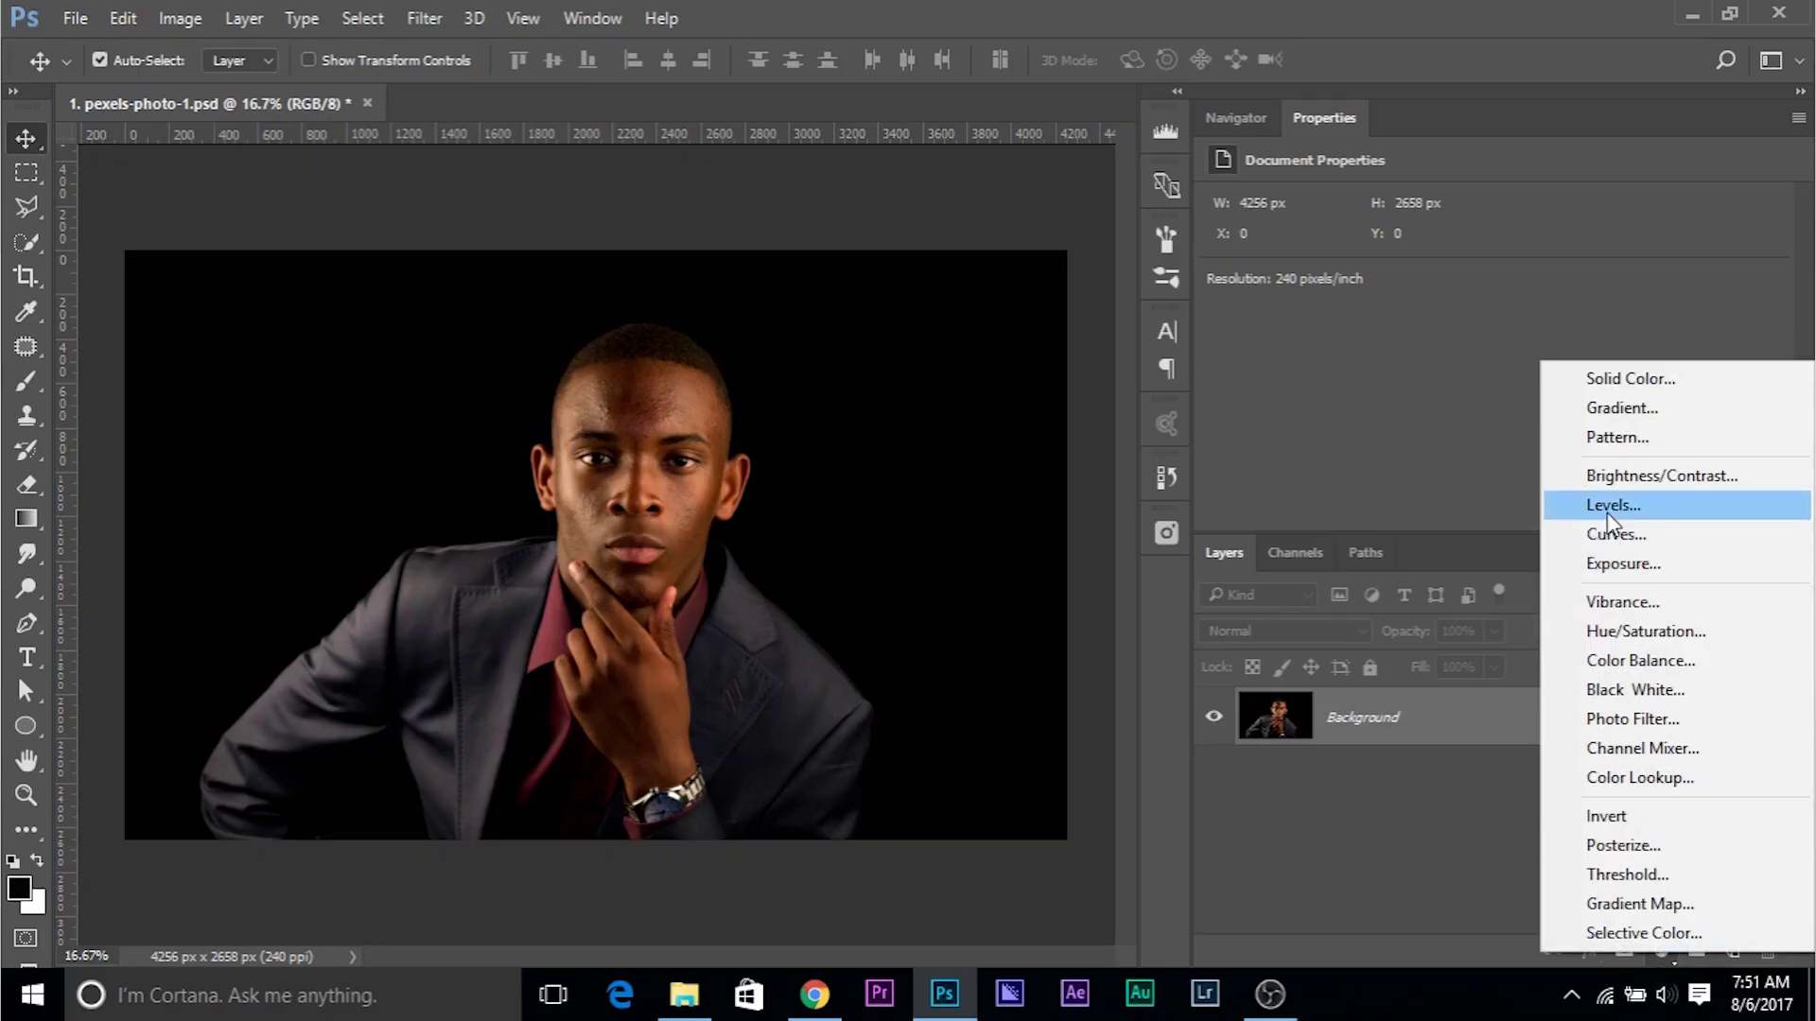
pyautogui.click(1607, 509)
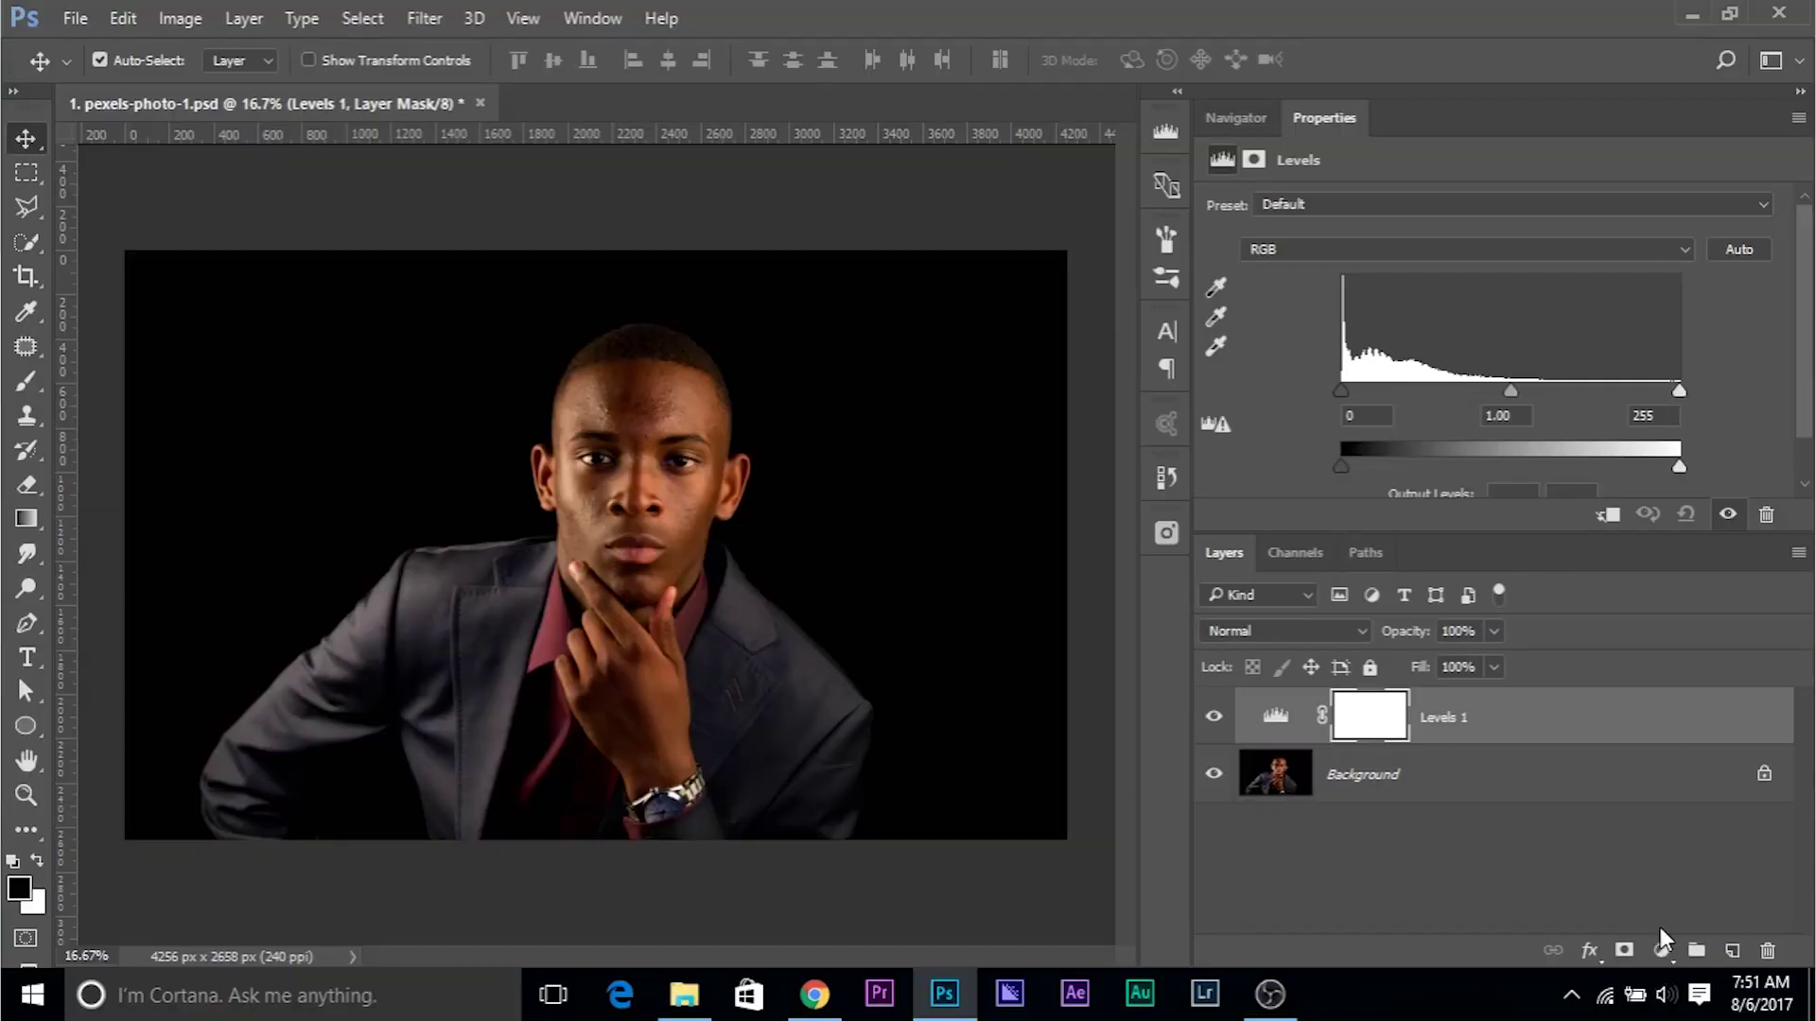
pyautogui.click(1663, 948)
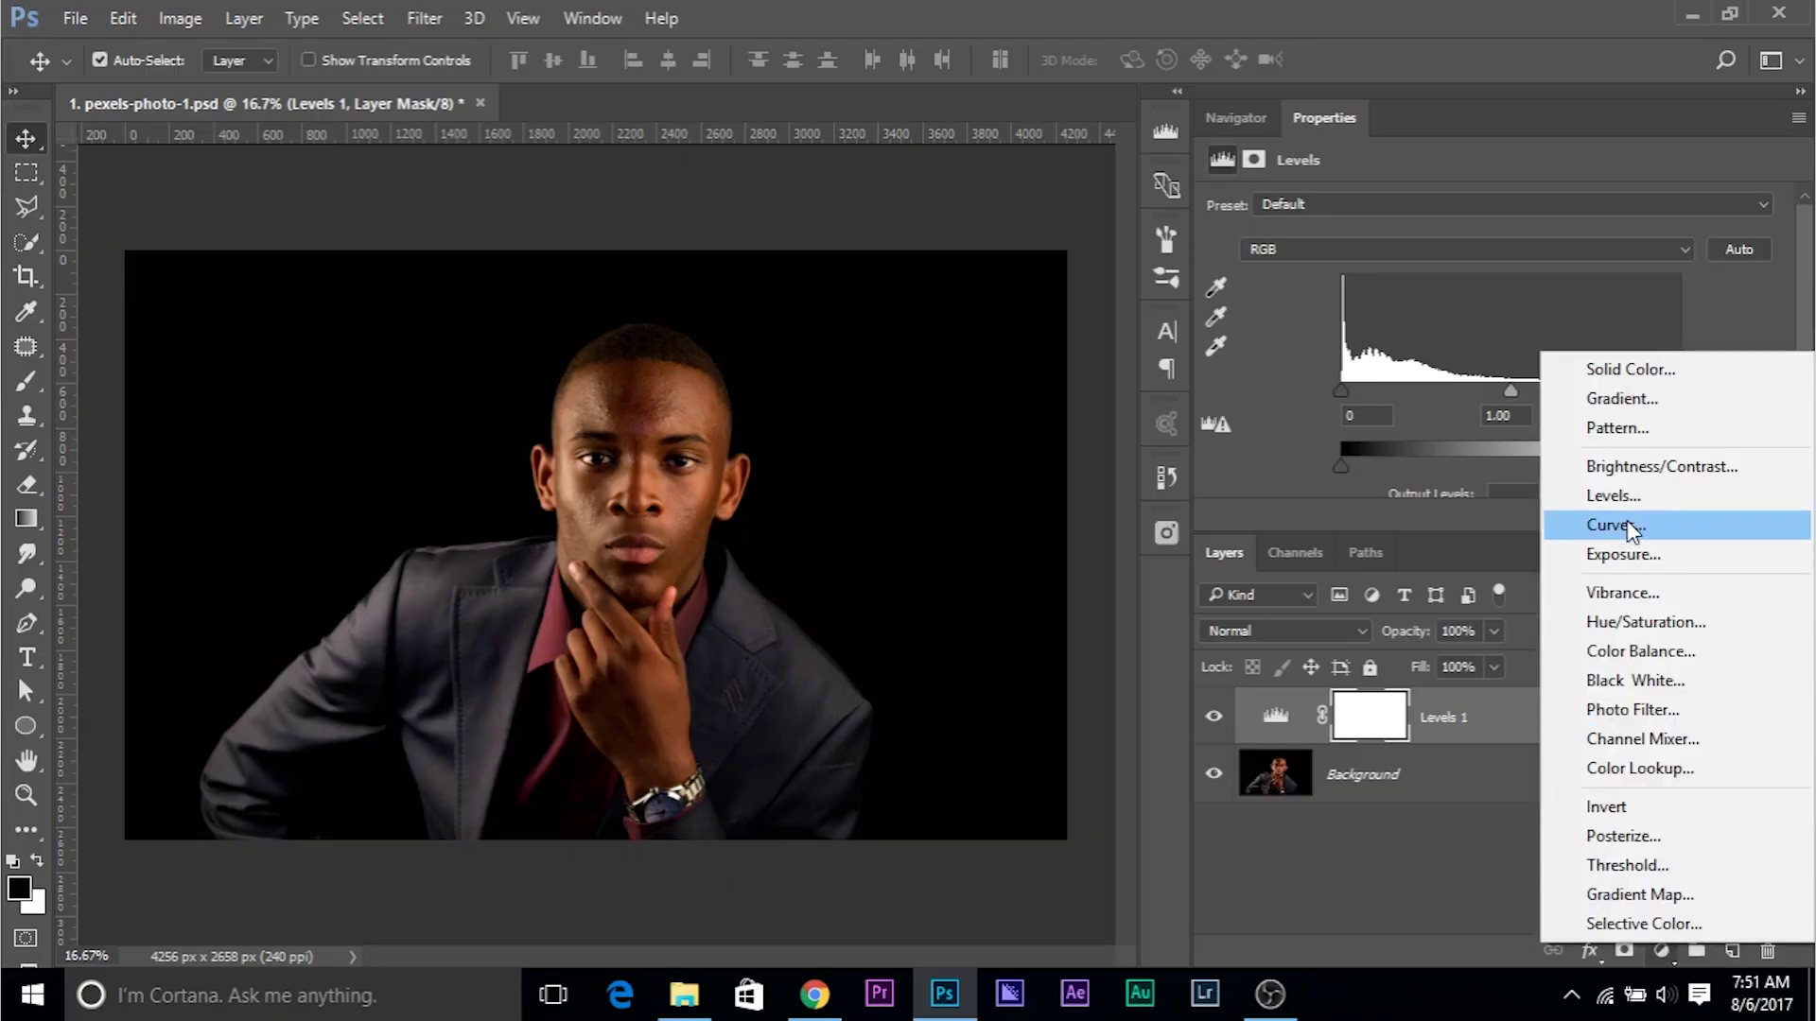
pyautogui.click(1627, 526)
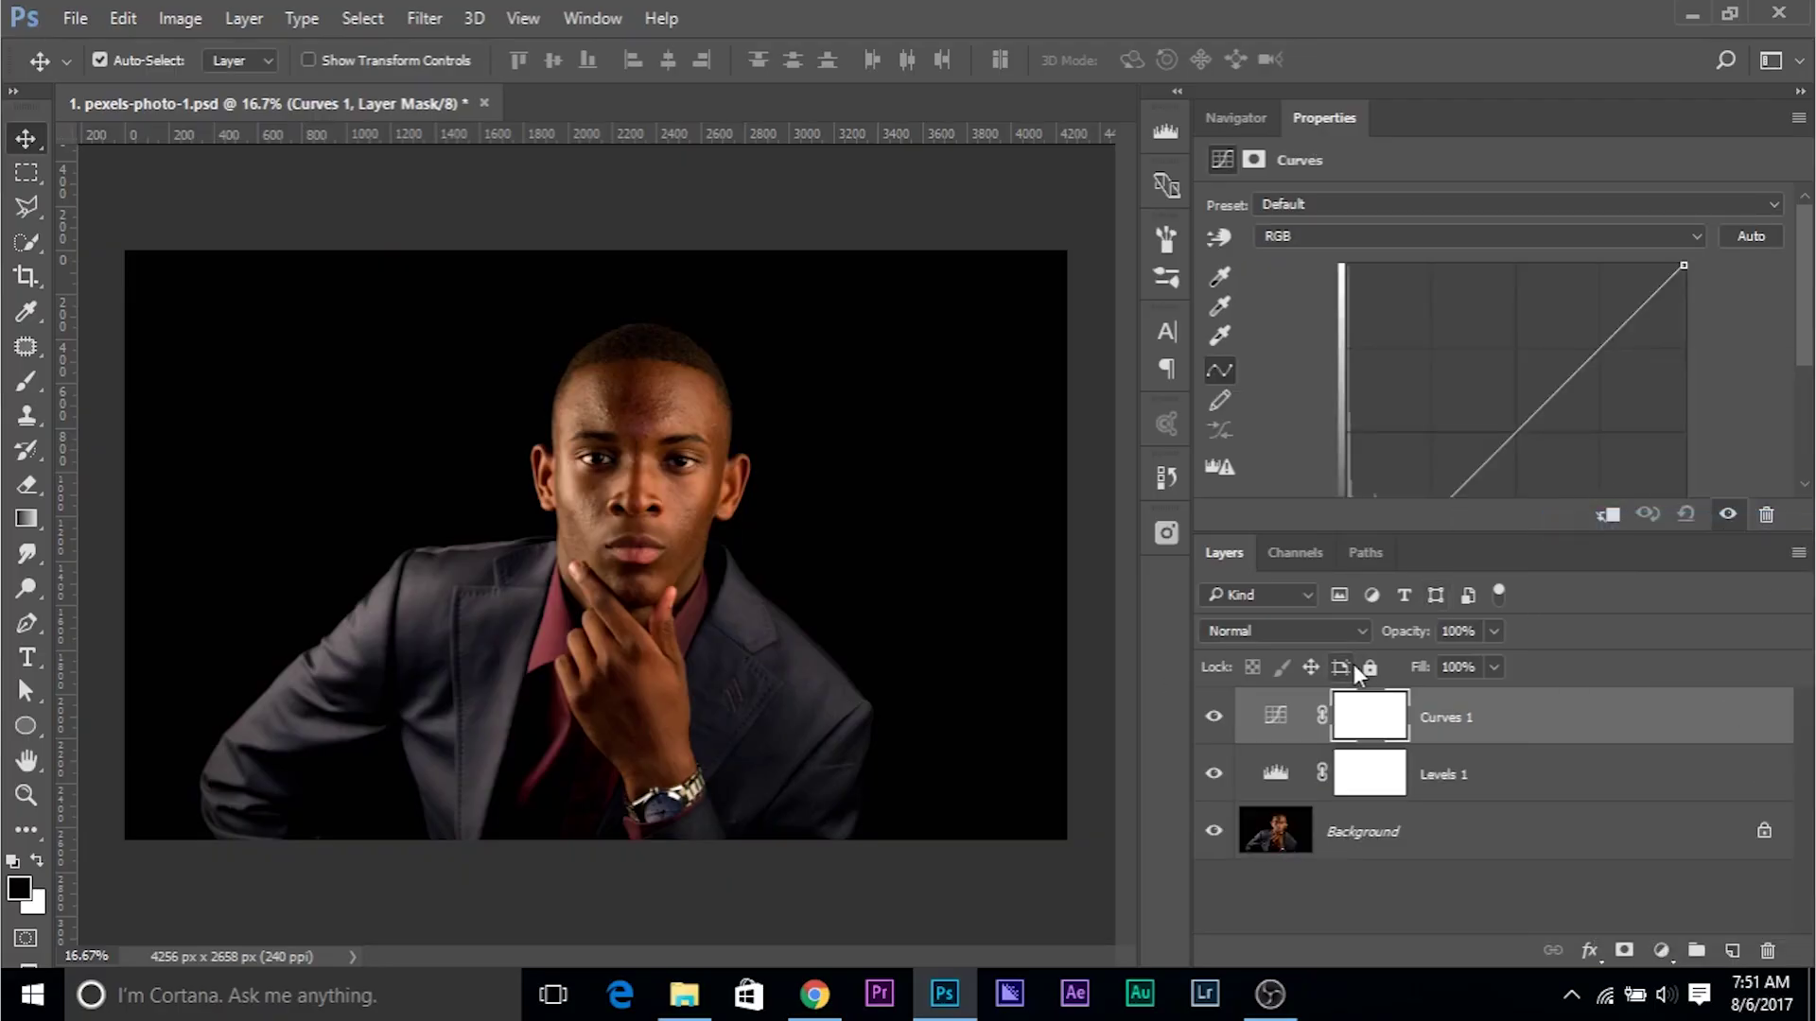
# Step: Float and enlarge the Curves Properties panel, targeting the Curves 1 adjustment rather than its mask
pyautogui.moveTo(1324, 117); pyautogui.dragTo(55, 269)
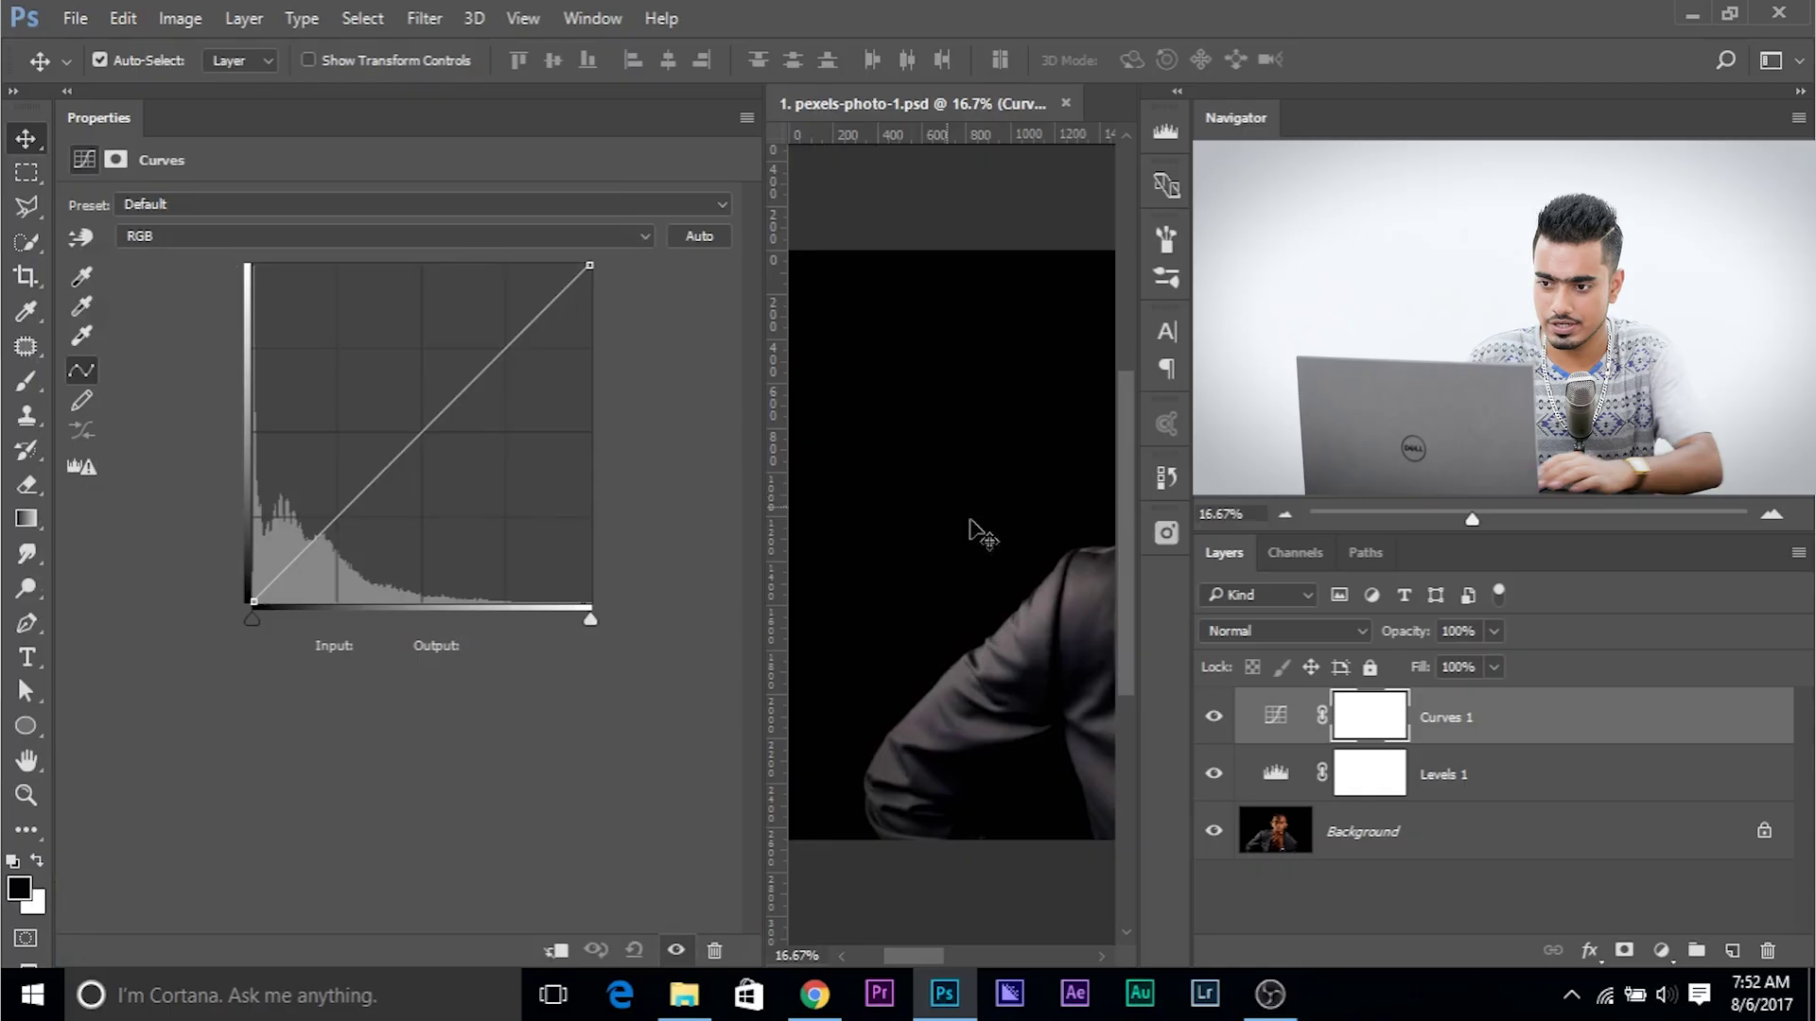
pyautogui.moveTo(913, 957); pyautogui.dragTo(979, 961)
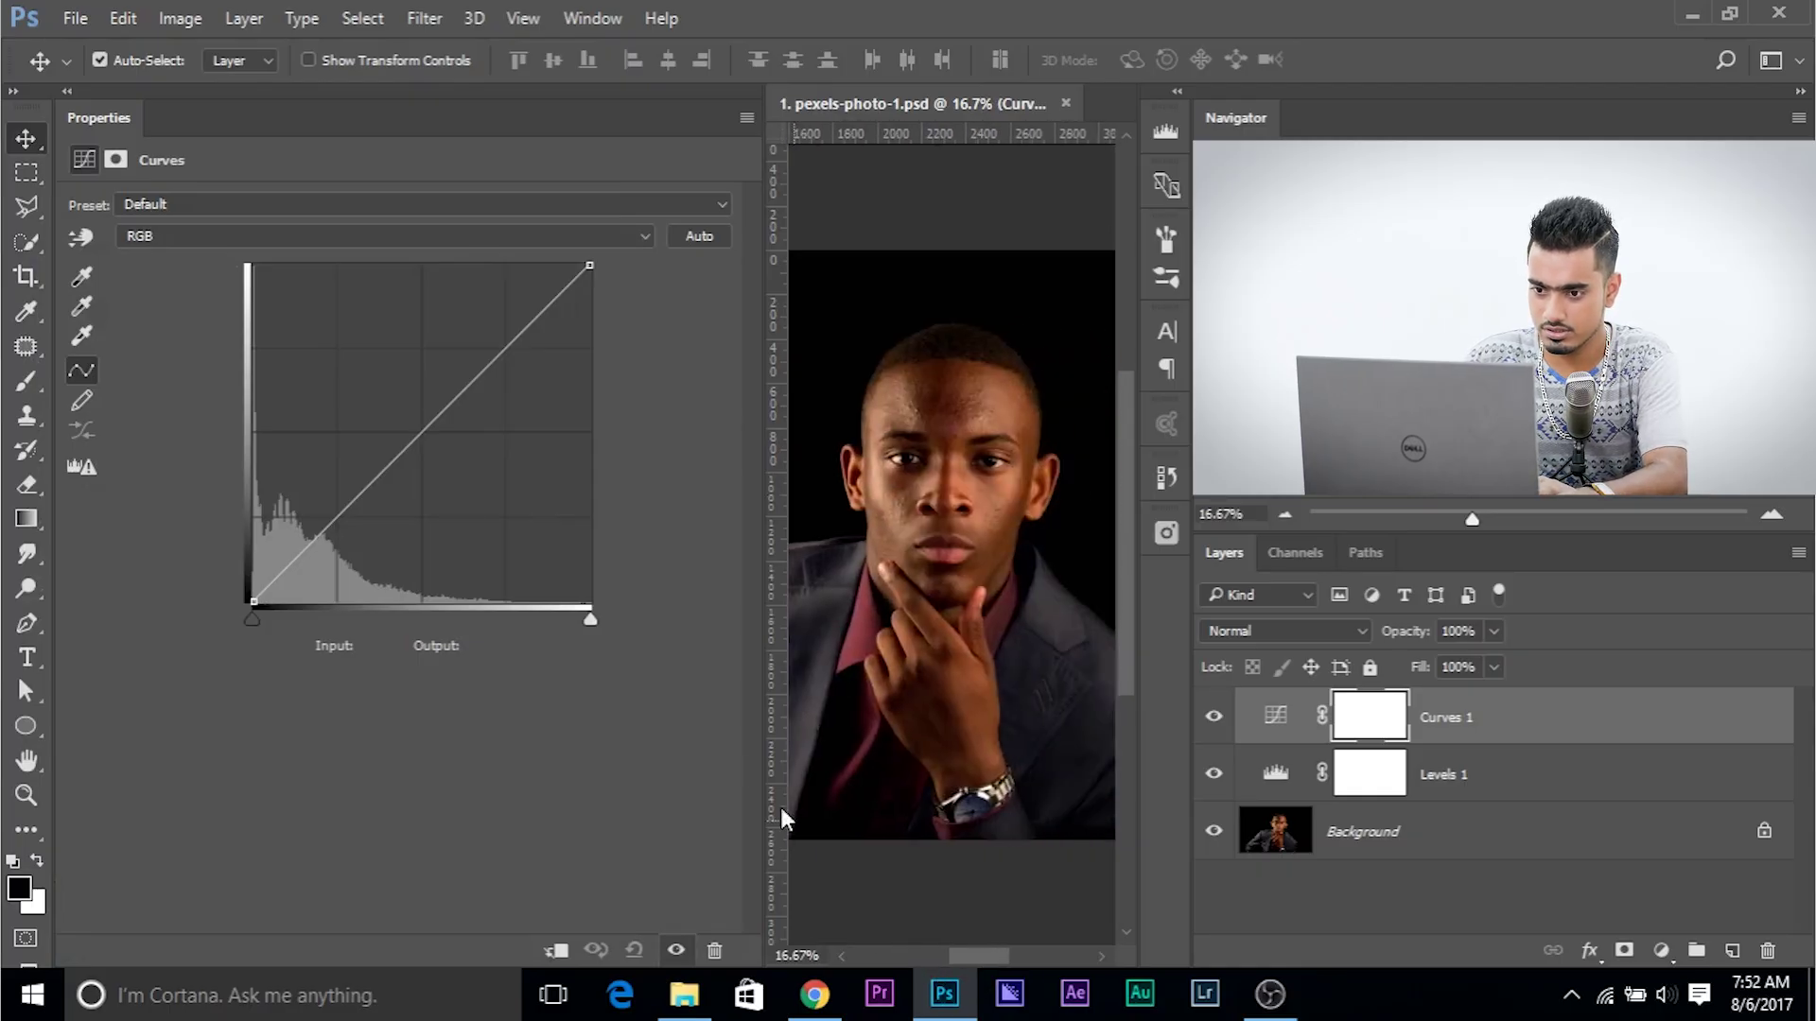
pyautogui.moveTo(763, 730); pyautogui.dragTo(538, 708)
pyautogui.moveTo(966, 957); pyautogui.dragTo(956, 956)
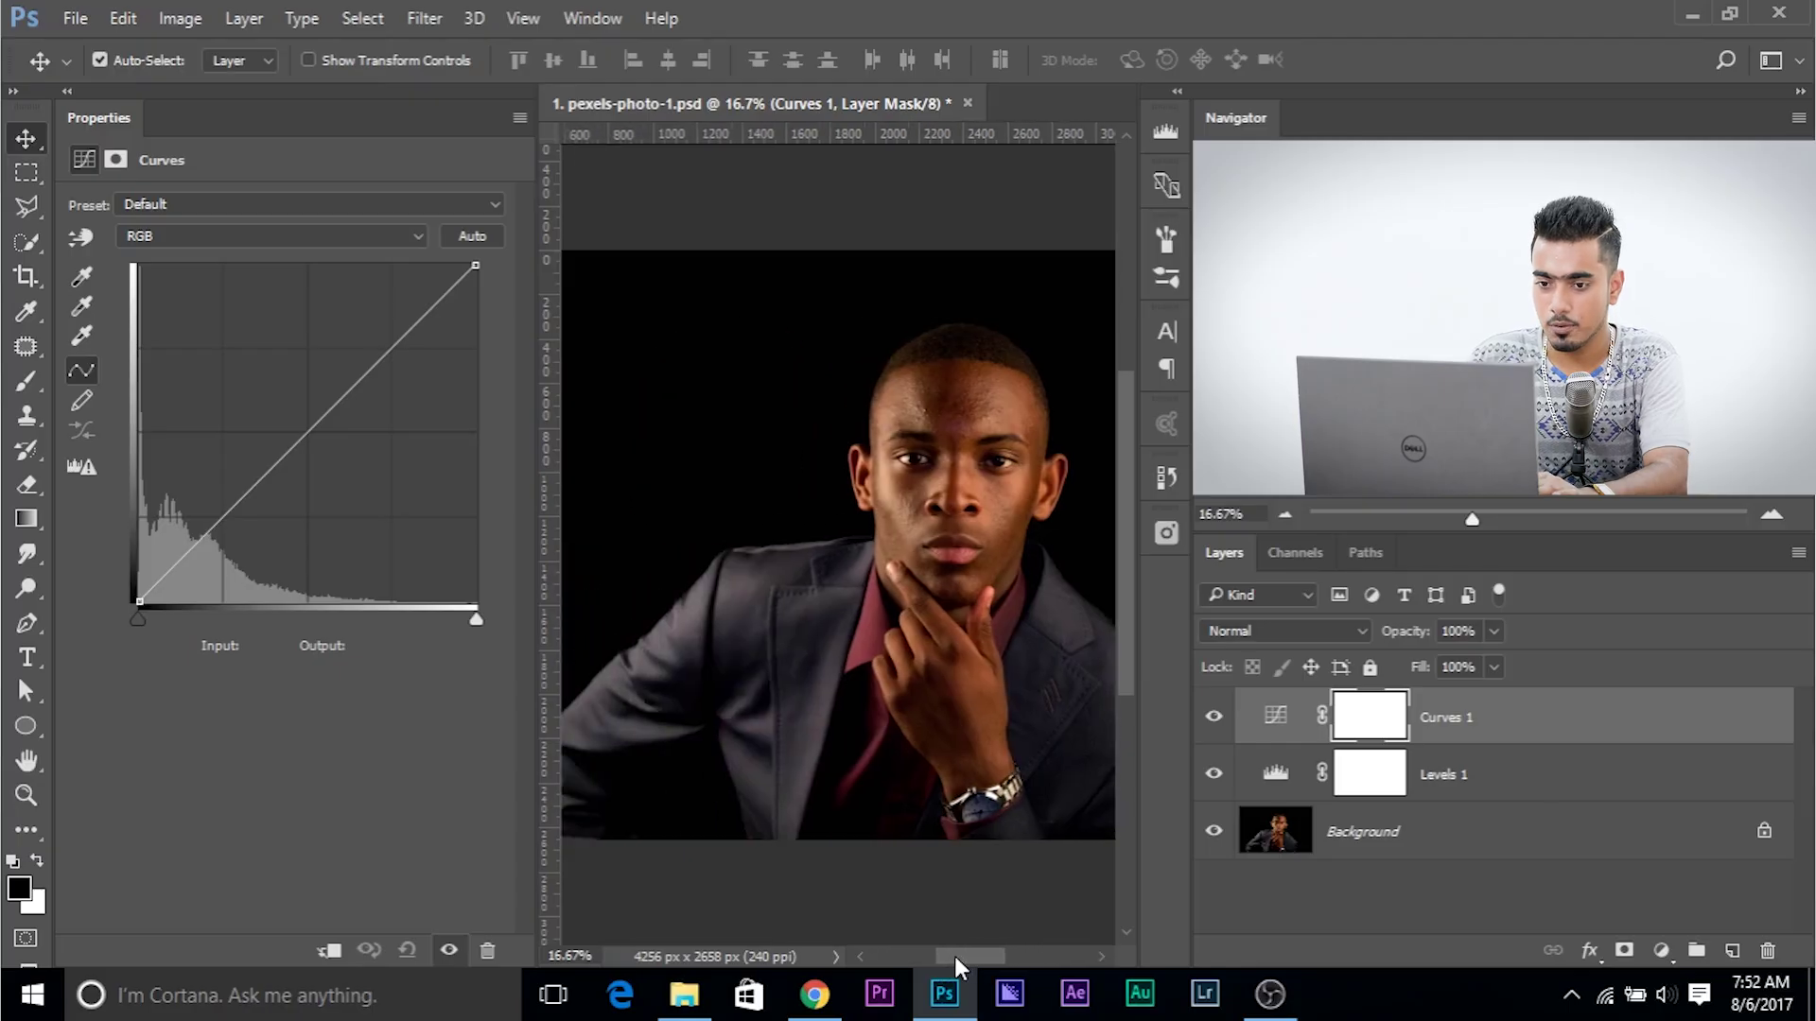
pyautogui.click(1279, 718)
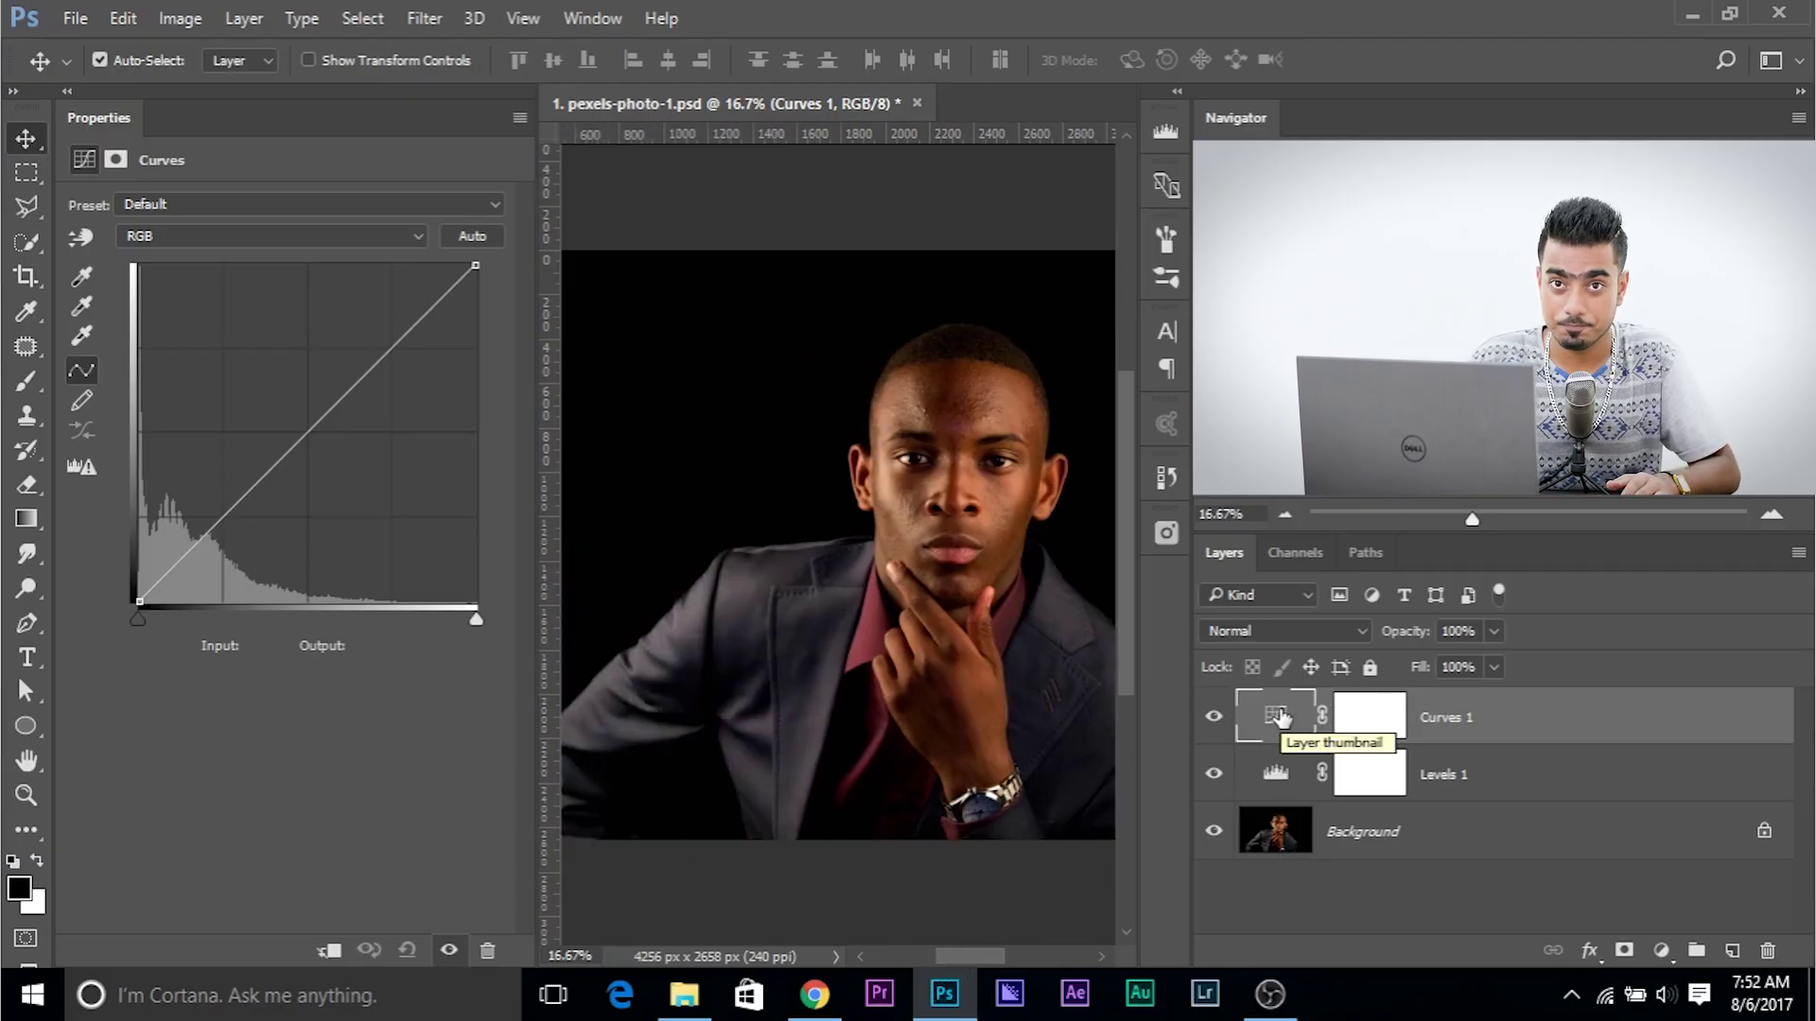
# Step: Preview the Curves 1 white and black endpoints, return them to the corners, and select Levels 1
pyautogui.moveTo(475, 264)
pyautogui.mouseDown()
pyautogui.moveTo(491, 649)
pyautogui.moveTo(479, 239)
pyautogui.moveTo(476, 265)
pyautogui.mouseUp()
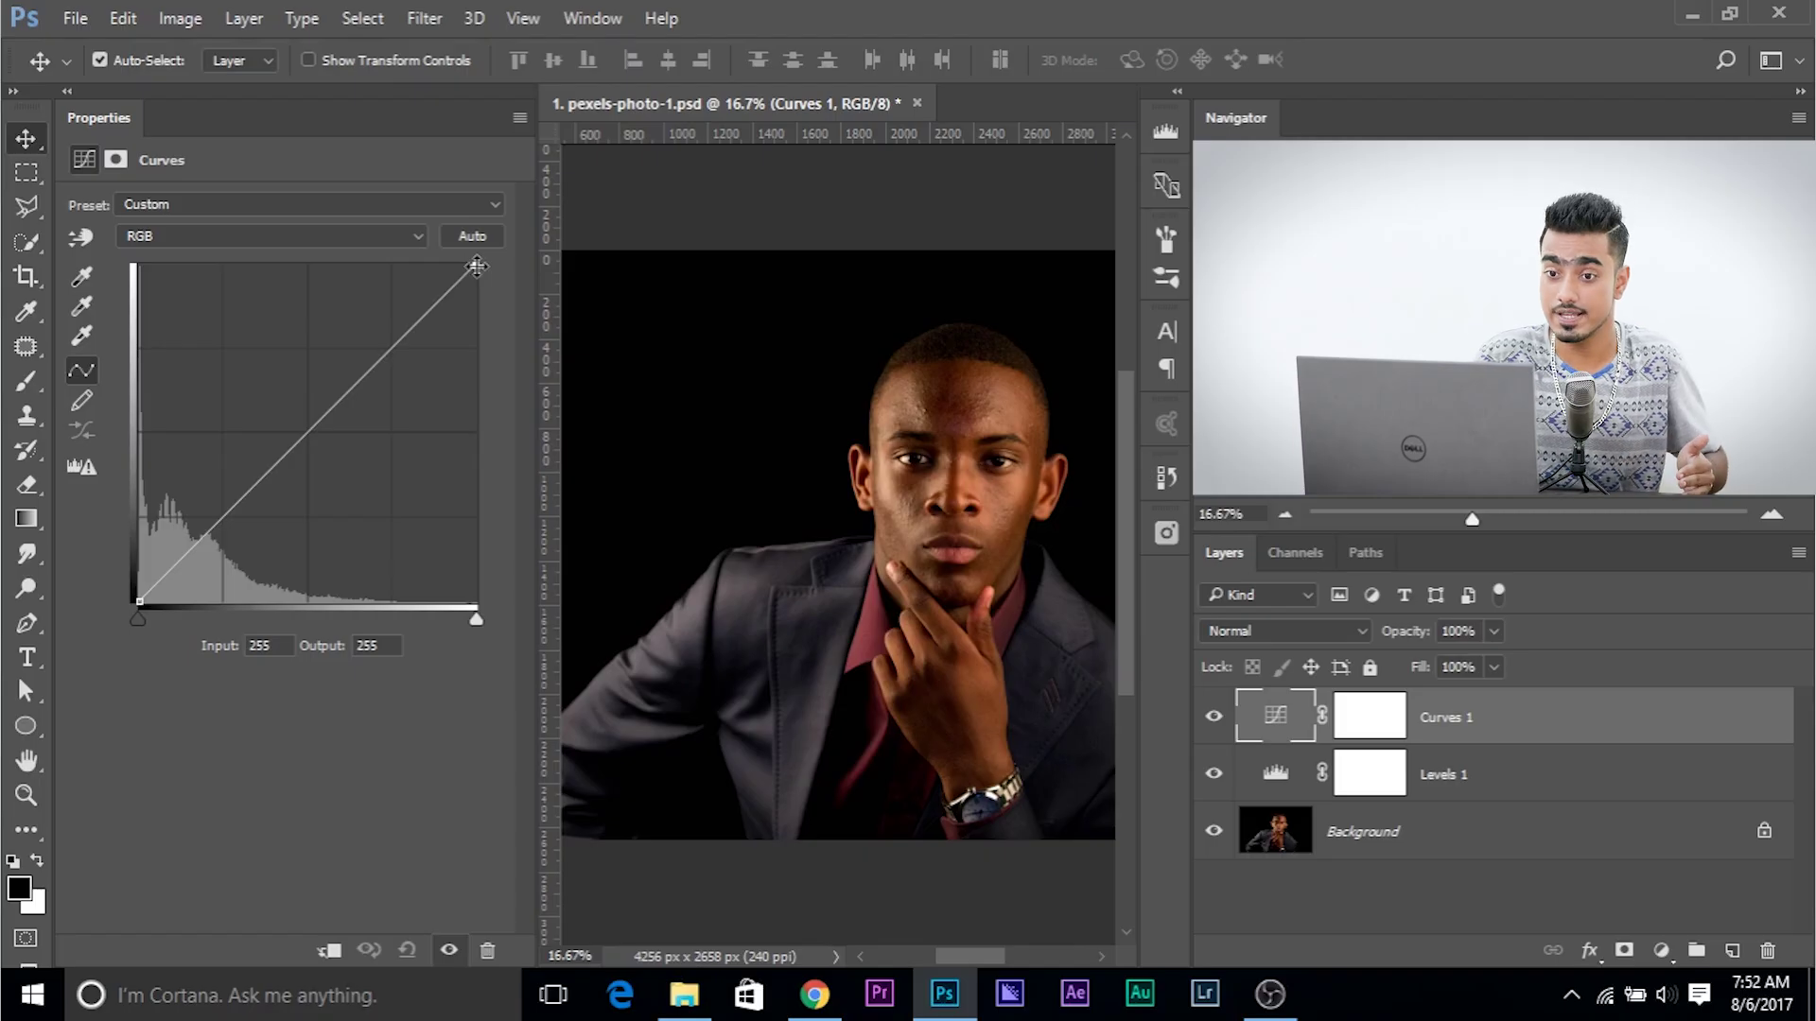
pyautogui.moveTo(476, 264)
pyautogui.mouseDown()
pyautogui.moveTo(475, 298)
pyautogui.moveTo(483, 244)
pyautogui.moveTo(479, 615)
pyautogui.moveTo(479, 241)
pyautogui.moveTo(477, 257)
pyautogui.mouseUp()
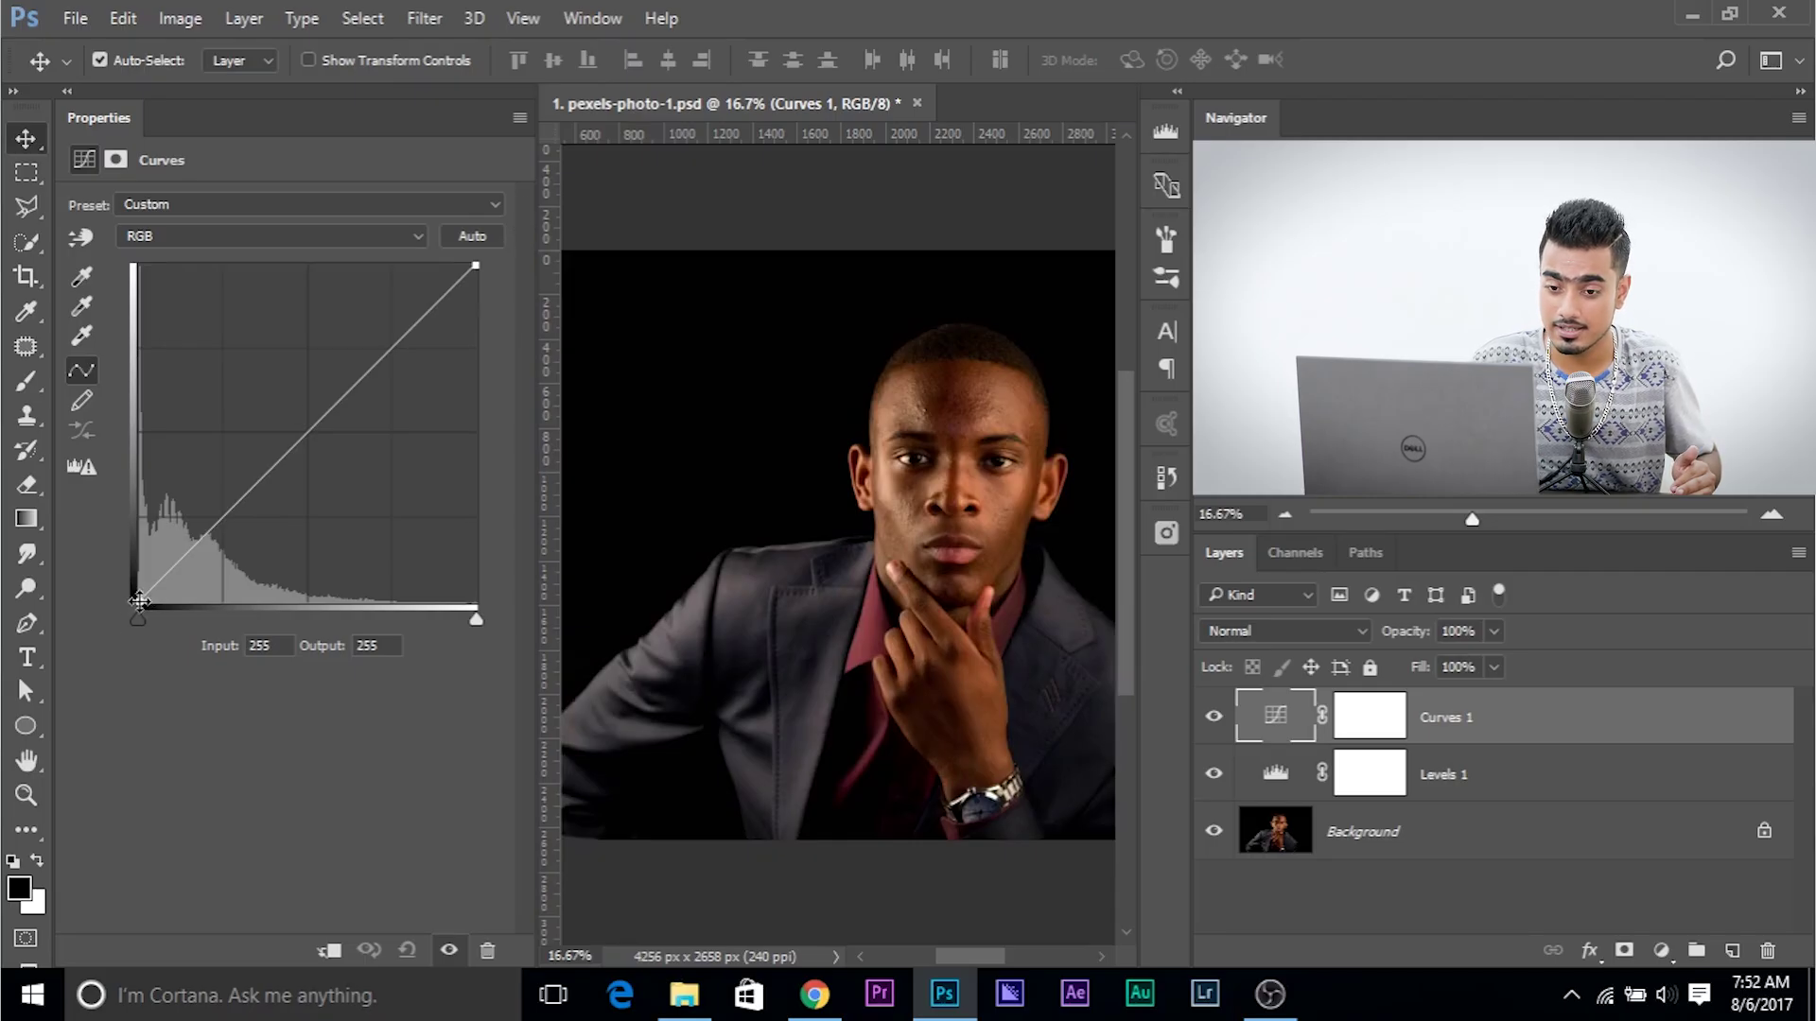
pyautogui.moveTo(140, 600); pyautogui.dragTo(88, 649)
pyautogui.moveTo(476, 265)
pyautogui.mouseDown()
pyautogui.moveTo(487, 616)
pyautogui.moveTo(496, 244)
pyautogui.moveTo(511, 600)
pyautogui.moveTo(490, 251)
pyautogui.mouseUp()
pyautogui.moveTo(147, 597); pyautogui.dragTo(106, 674)
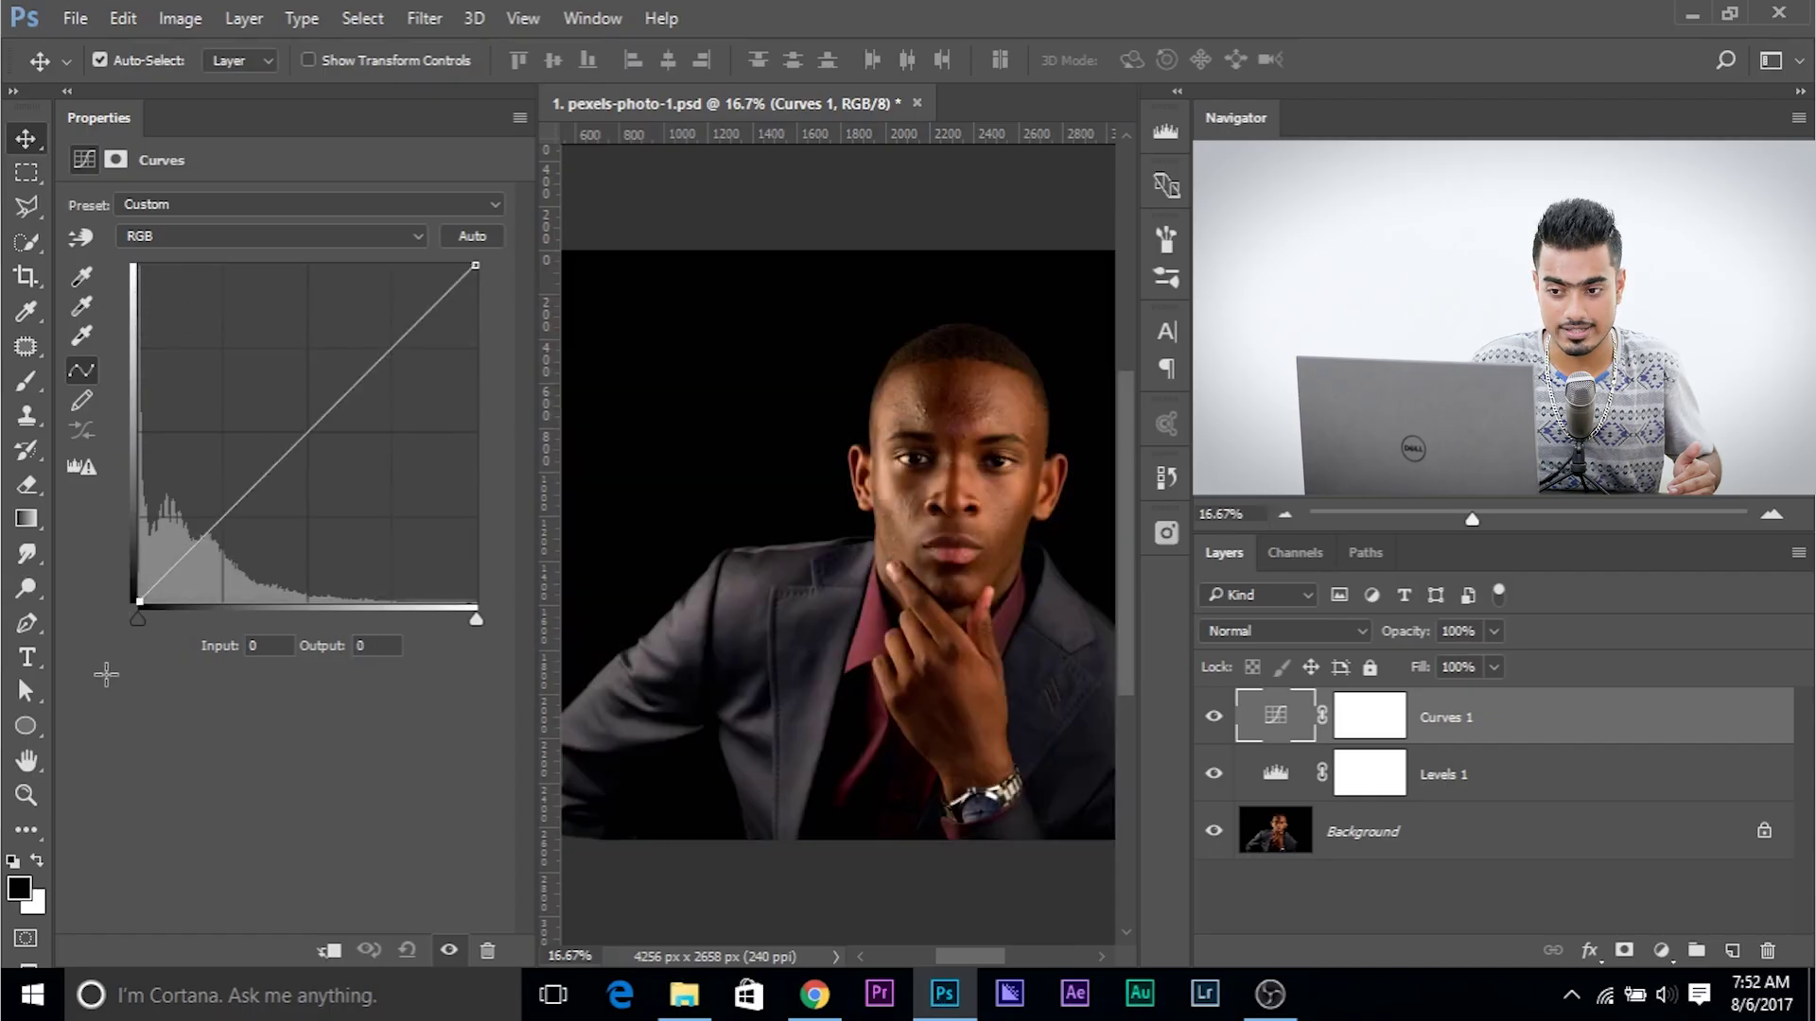
pyautogui.click(1279, 778)
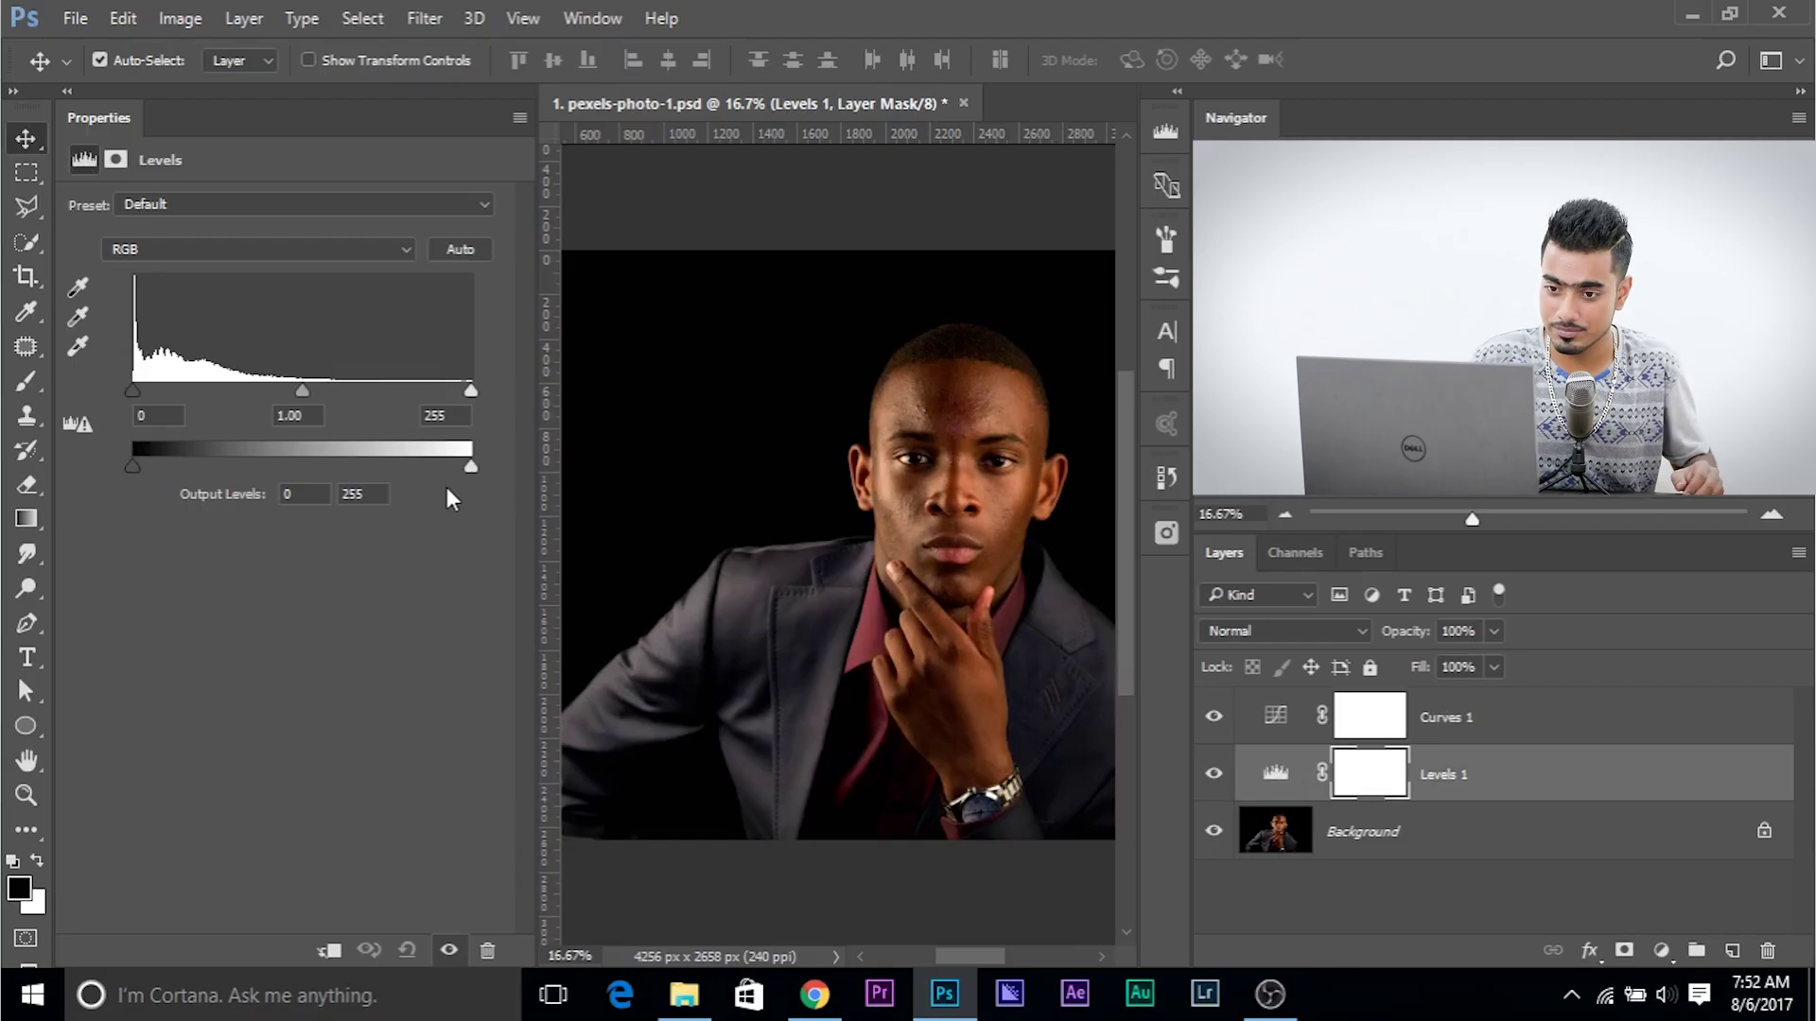
# Step: Try Levels output values 171 and 44, then move the Curves black input to 49 and reset it to 0
pyautogui.moveTo(473, 467); pyautogui.dragTo(511, 488)
pyautogui.moveTo(129, 463); pyautogui.dragTo(70, 463)
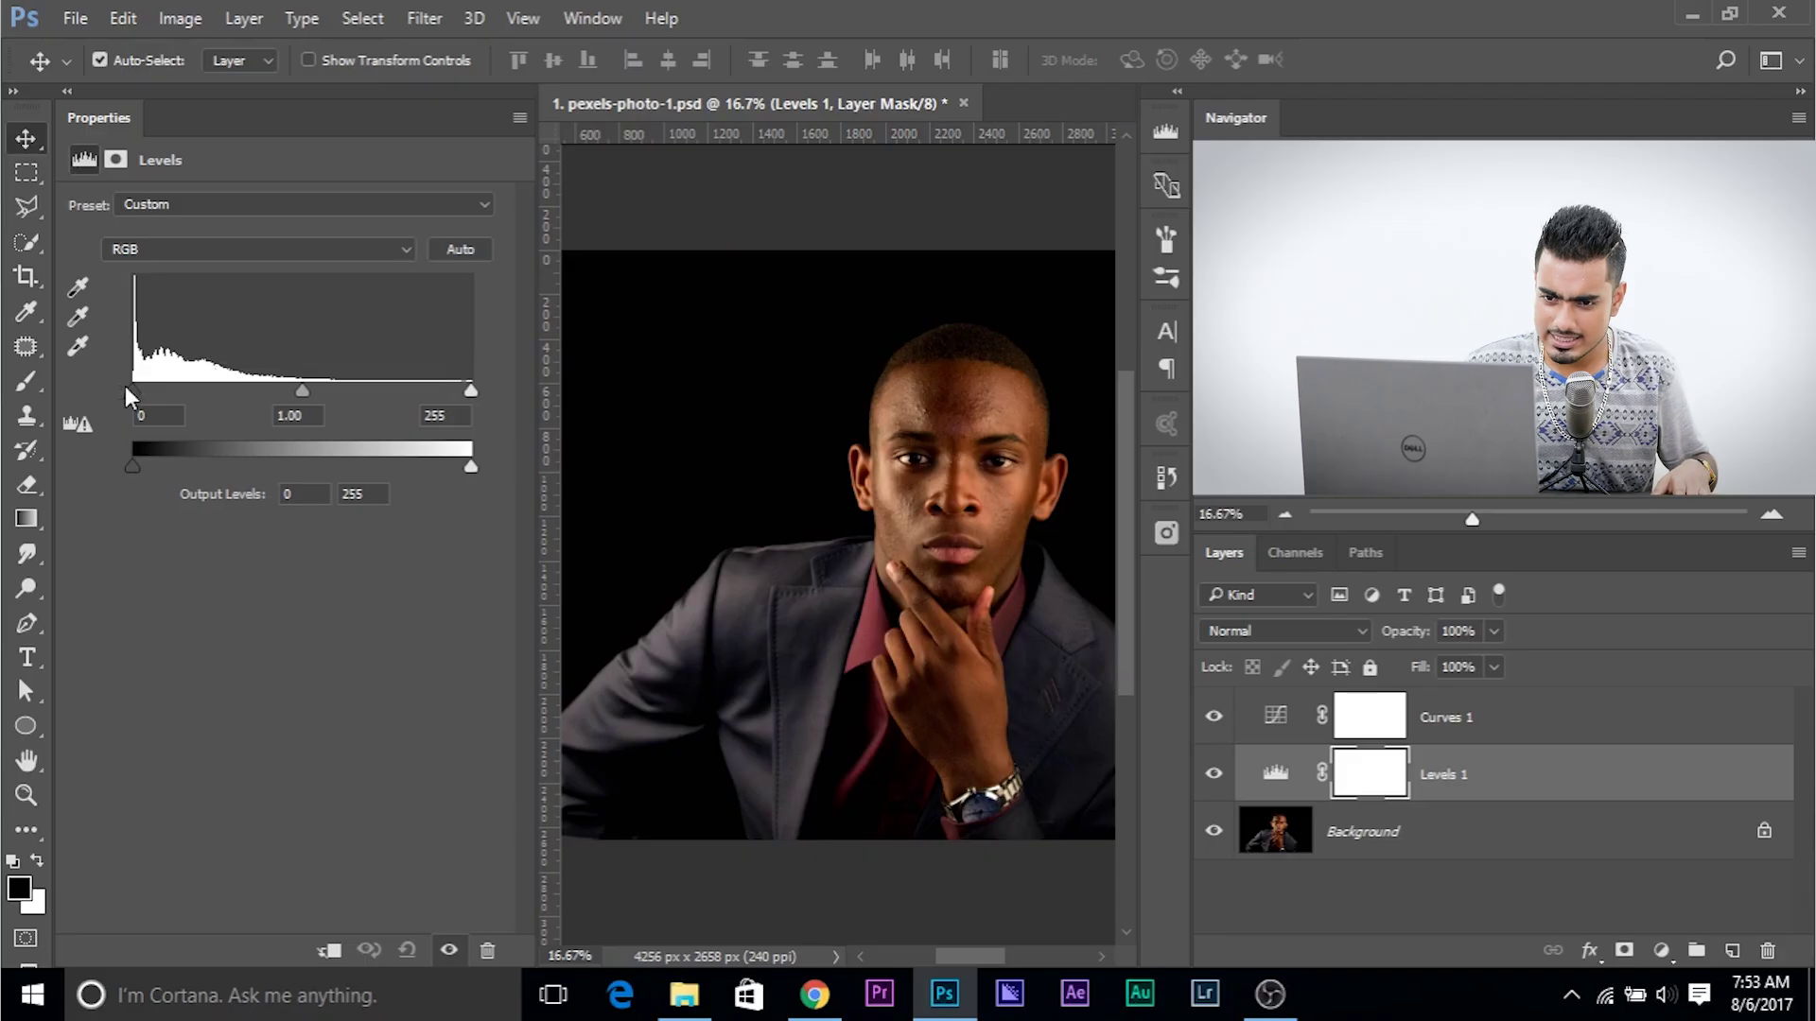
pyautogui.click(1279, 719)
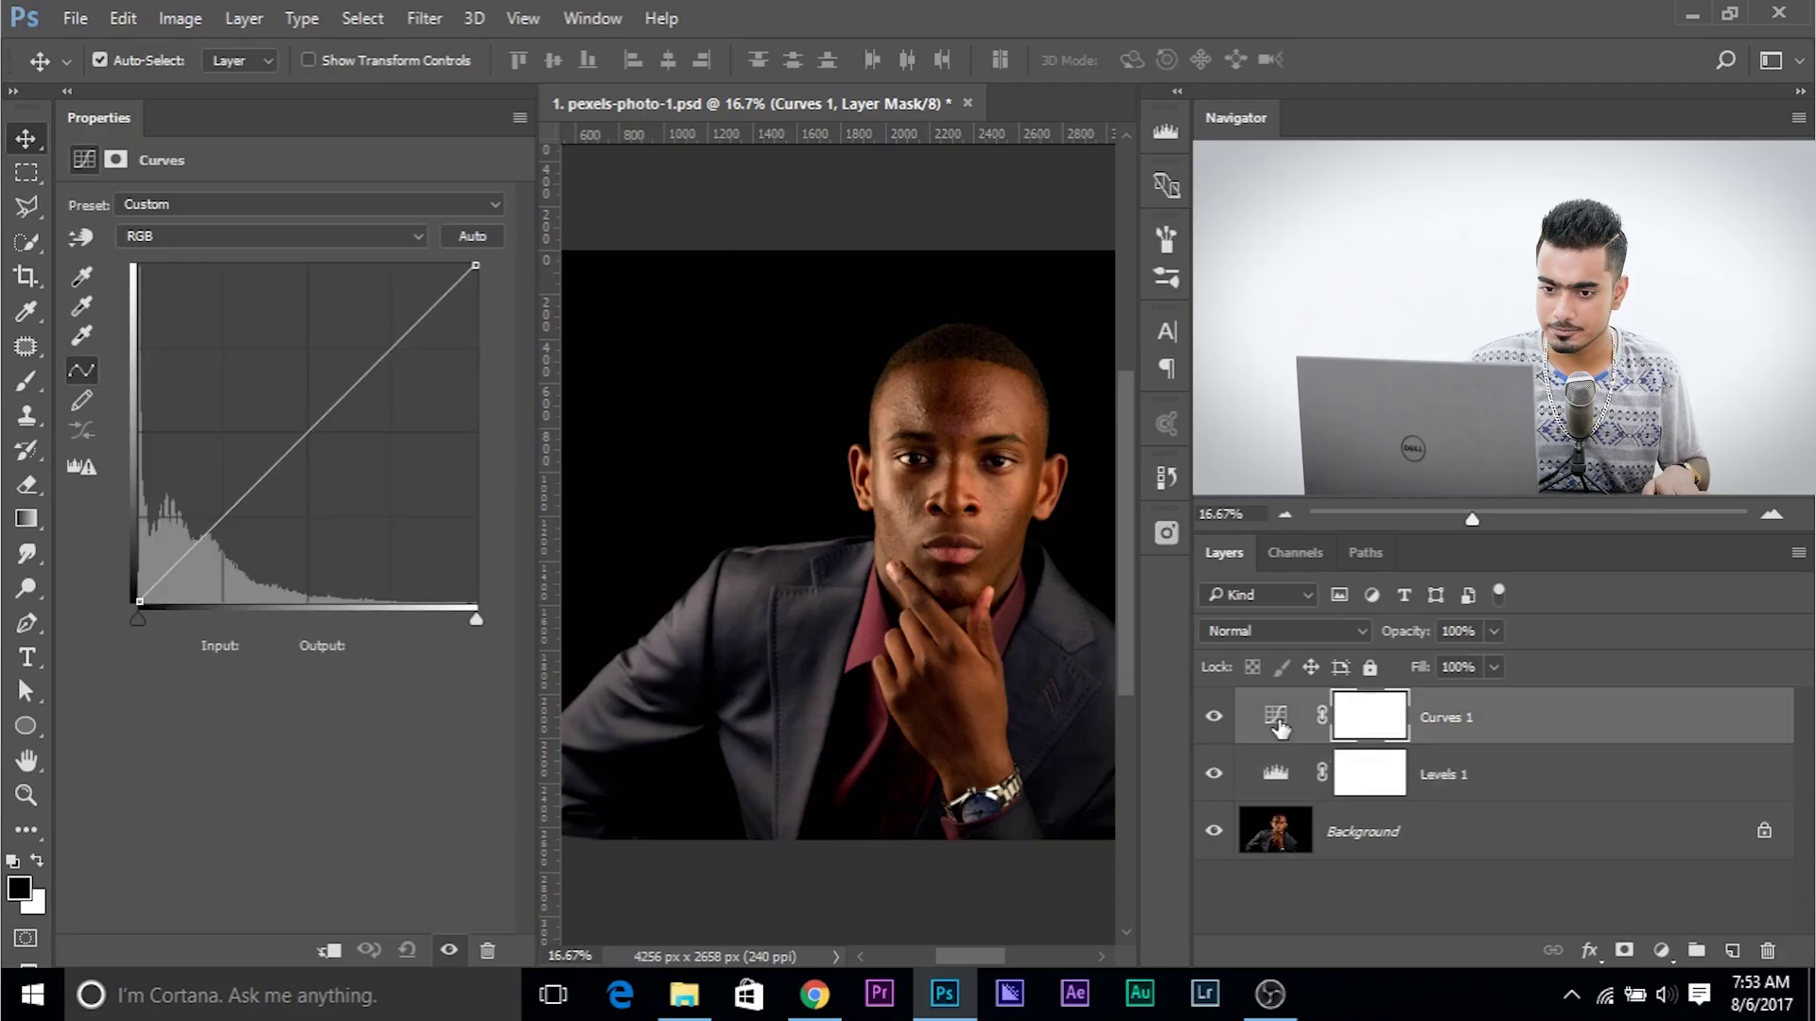
pyautogui.click(139, 620)
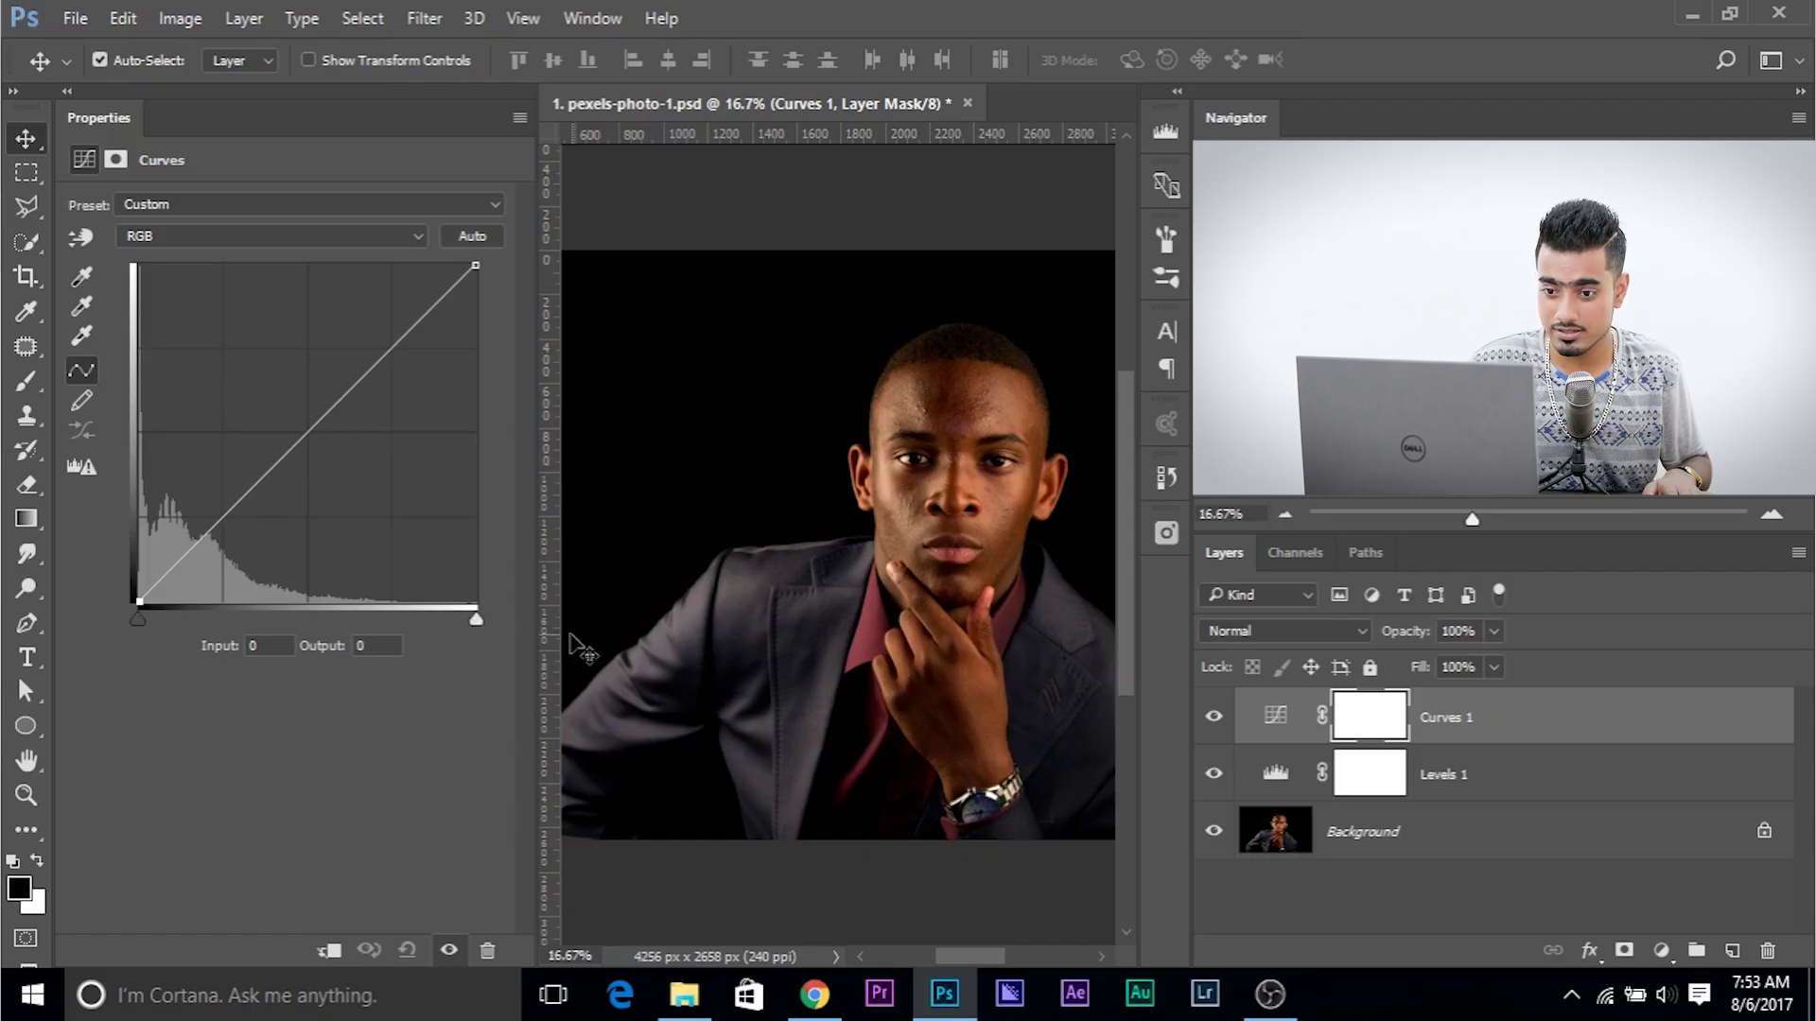
pyautogui.moveTo(138, 617); pyautogui.dragTo(156, 650)
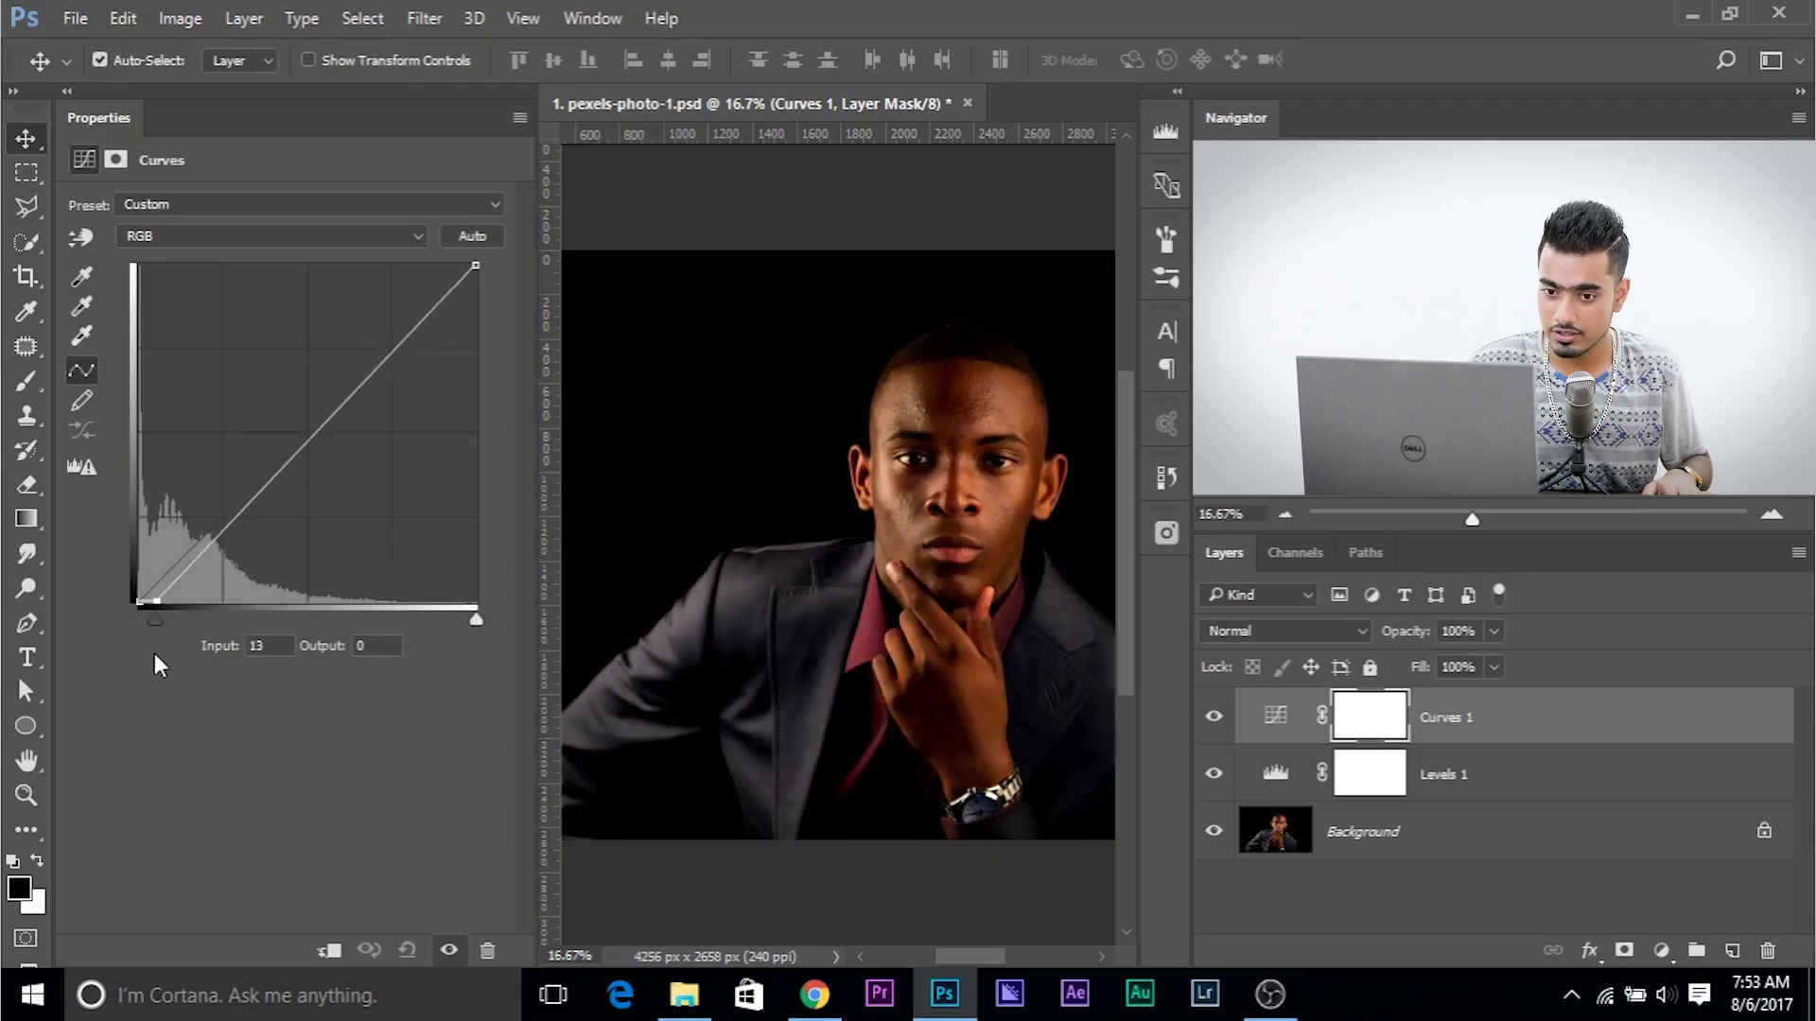
pyautogui.moveTo(479, 620); pyautogui.dragTo(558, 651)
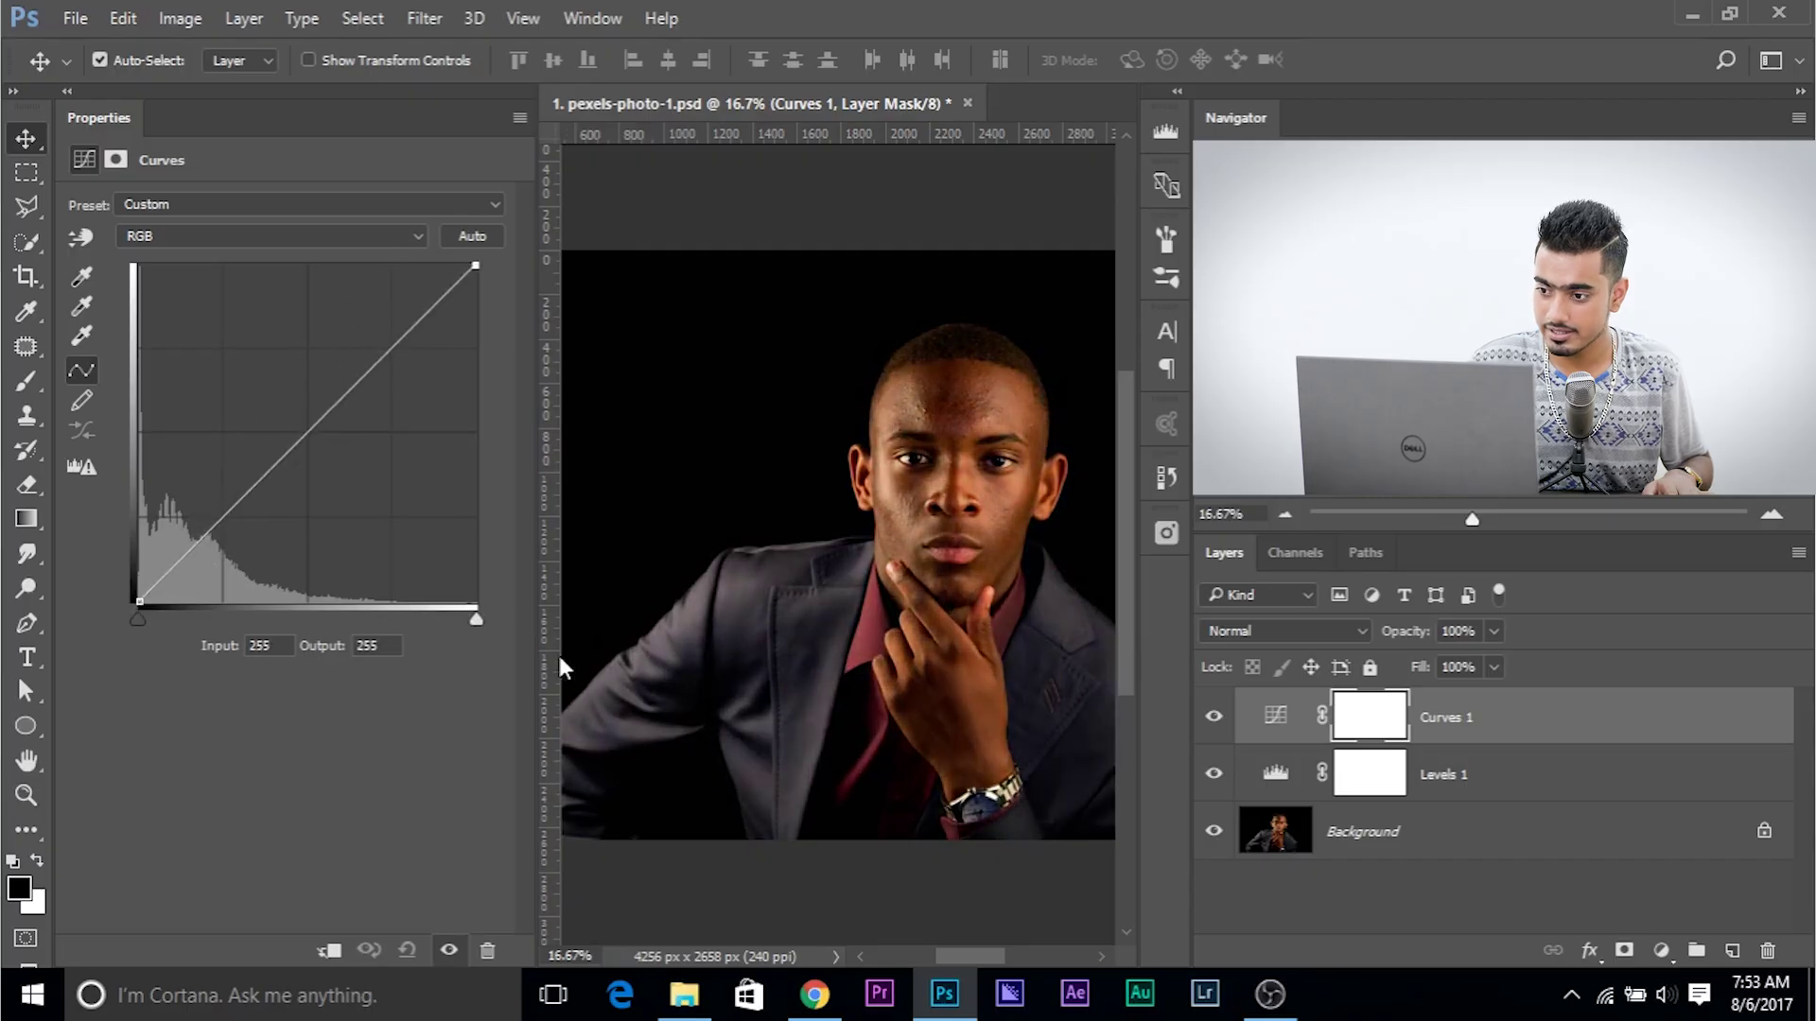
# Step: Test the Levels 1 input sliders and midtone gamma 1.59/1.57, then type the gamma back to 1
pyautogui.click(1277, 774)
pyautogui.moveTo(137, 396)
pyautogui.mouseDown()
pyautogui.moveTo(203, 393)
pyautogui.moveTo(133, 392)
pyautogui.mouseUp()
pyautogui.moveTo(471, 392); pyautogui.dragTo(548, 395)
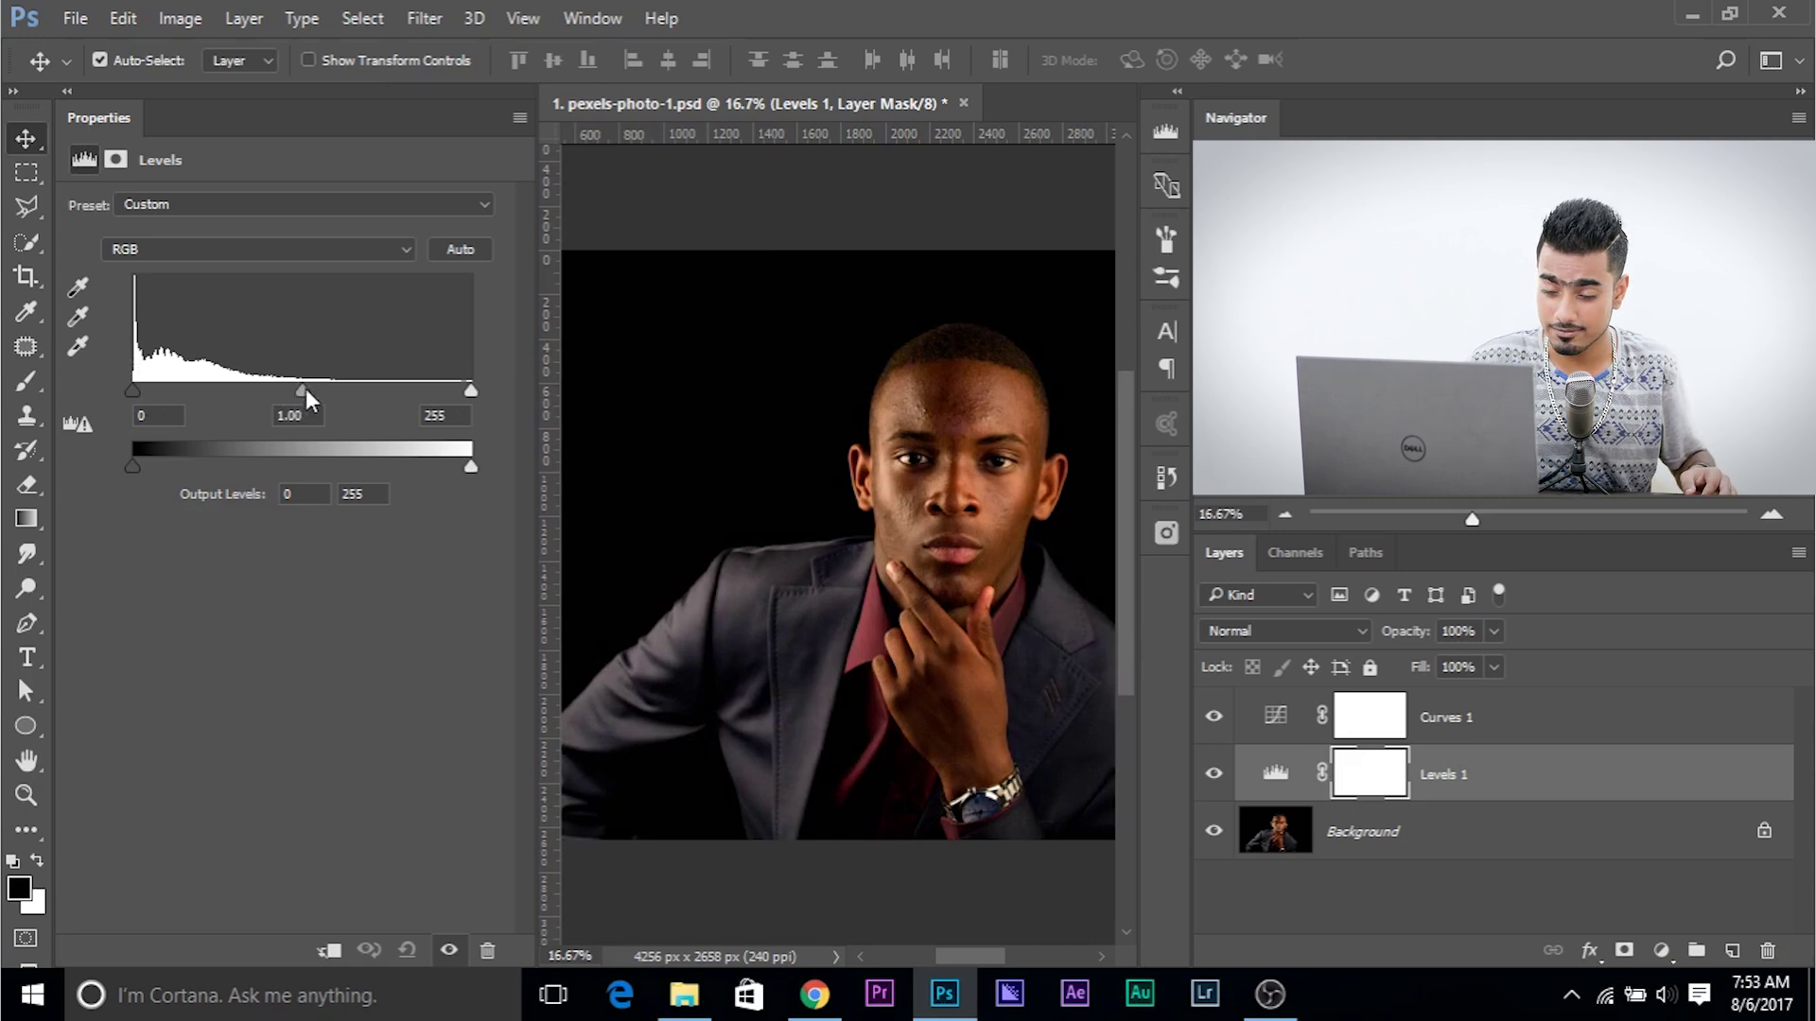
pyautogui.moveTo(304, 388); pyautogui.dragTo(246, 388)
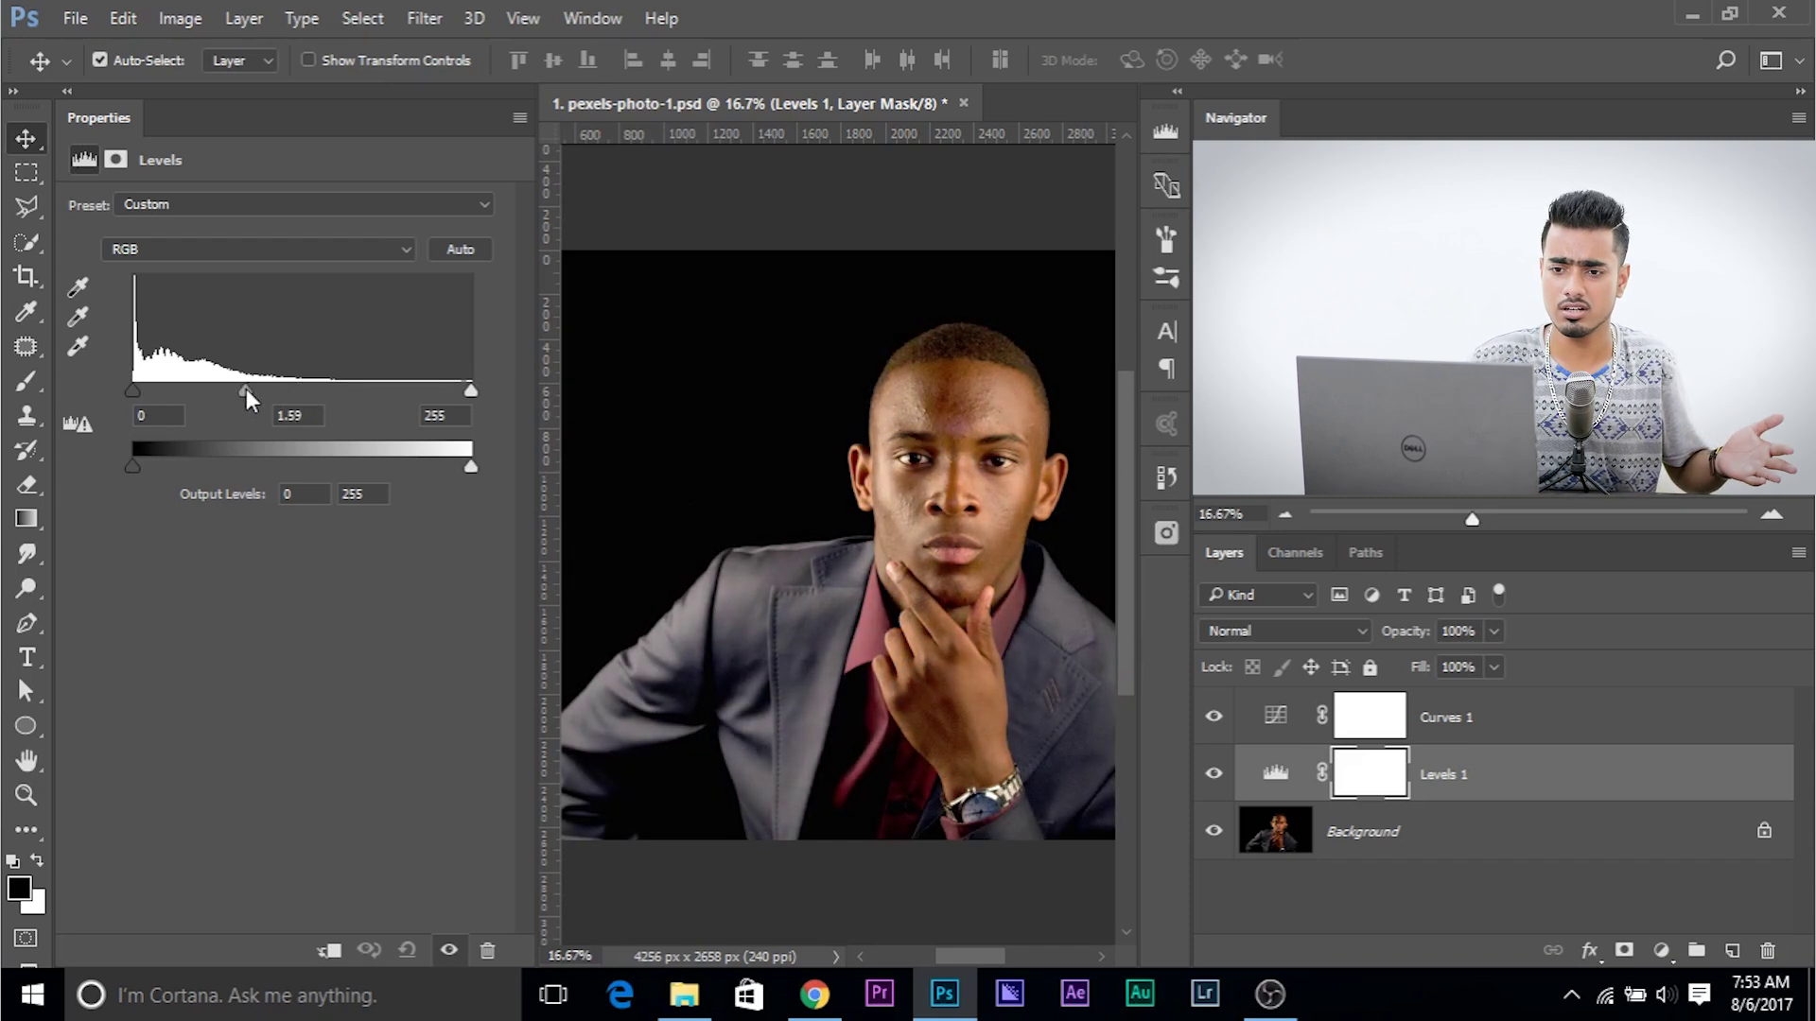
pyautogui.moveTo(246, 389); pyautogui.dragTo(297, 388)
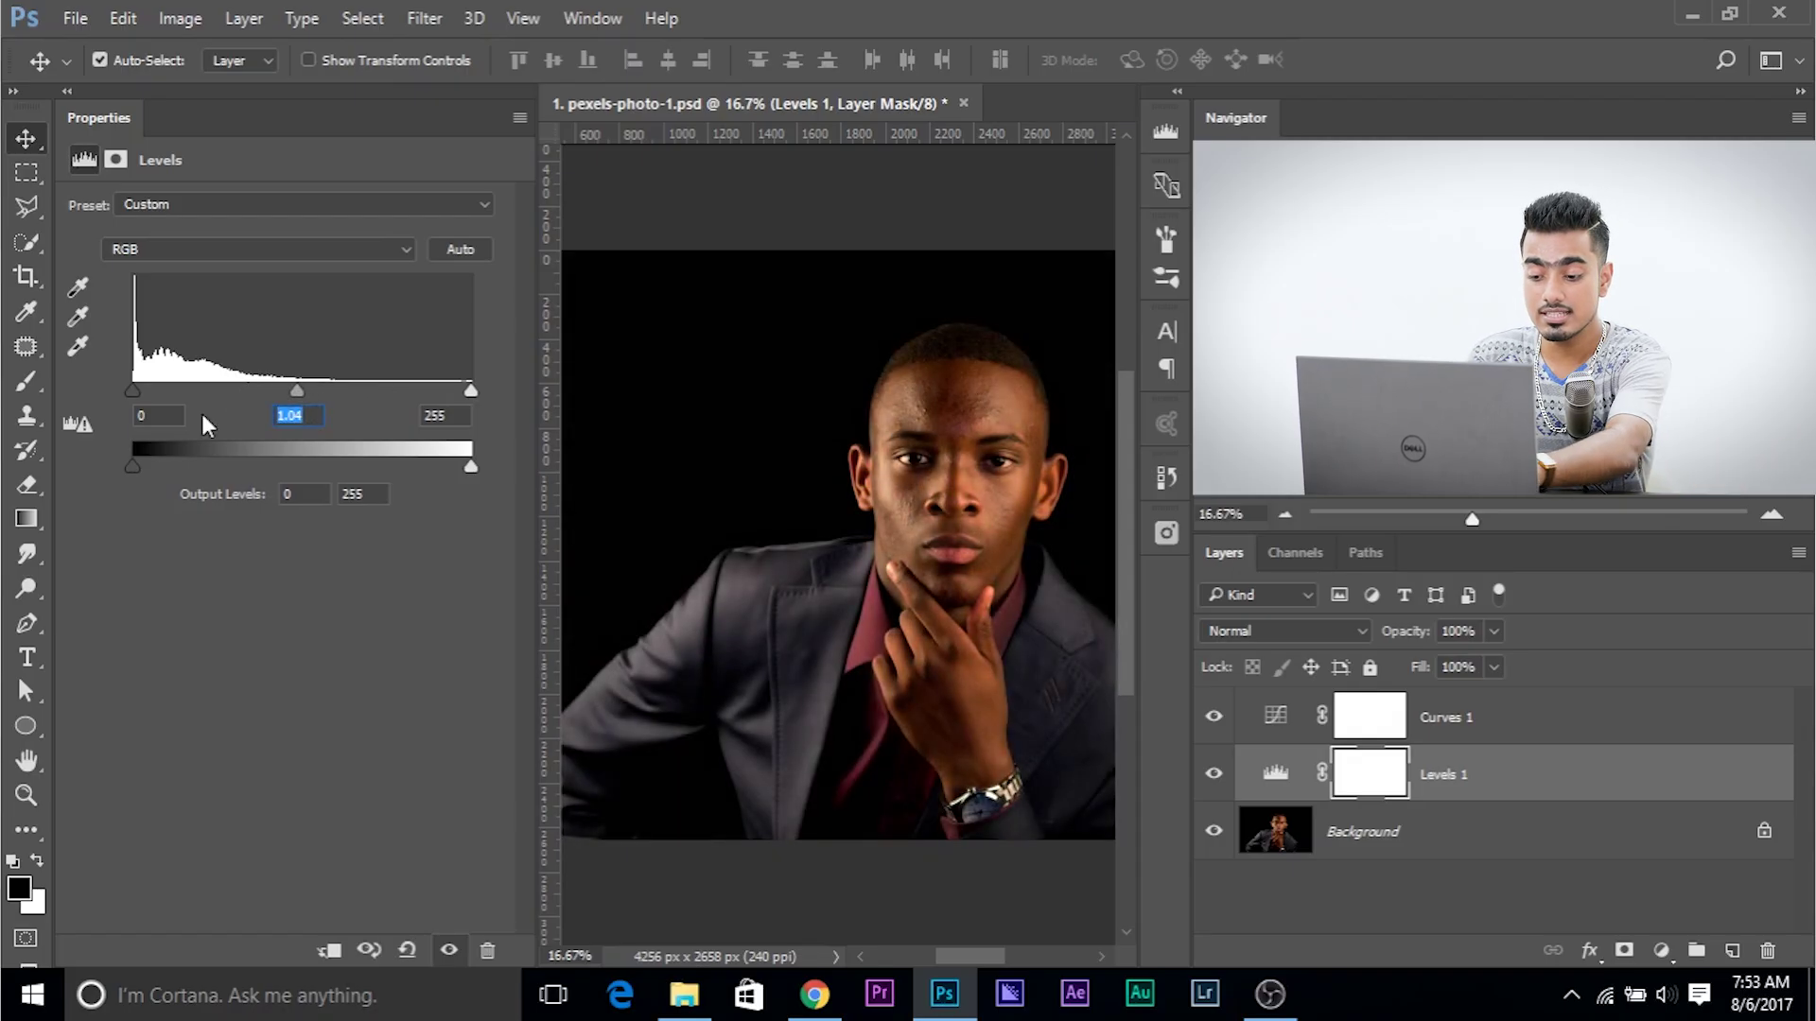
pyautogui.write('0')
pyautogui.press('BackSpace')
pyautogui.write('1')
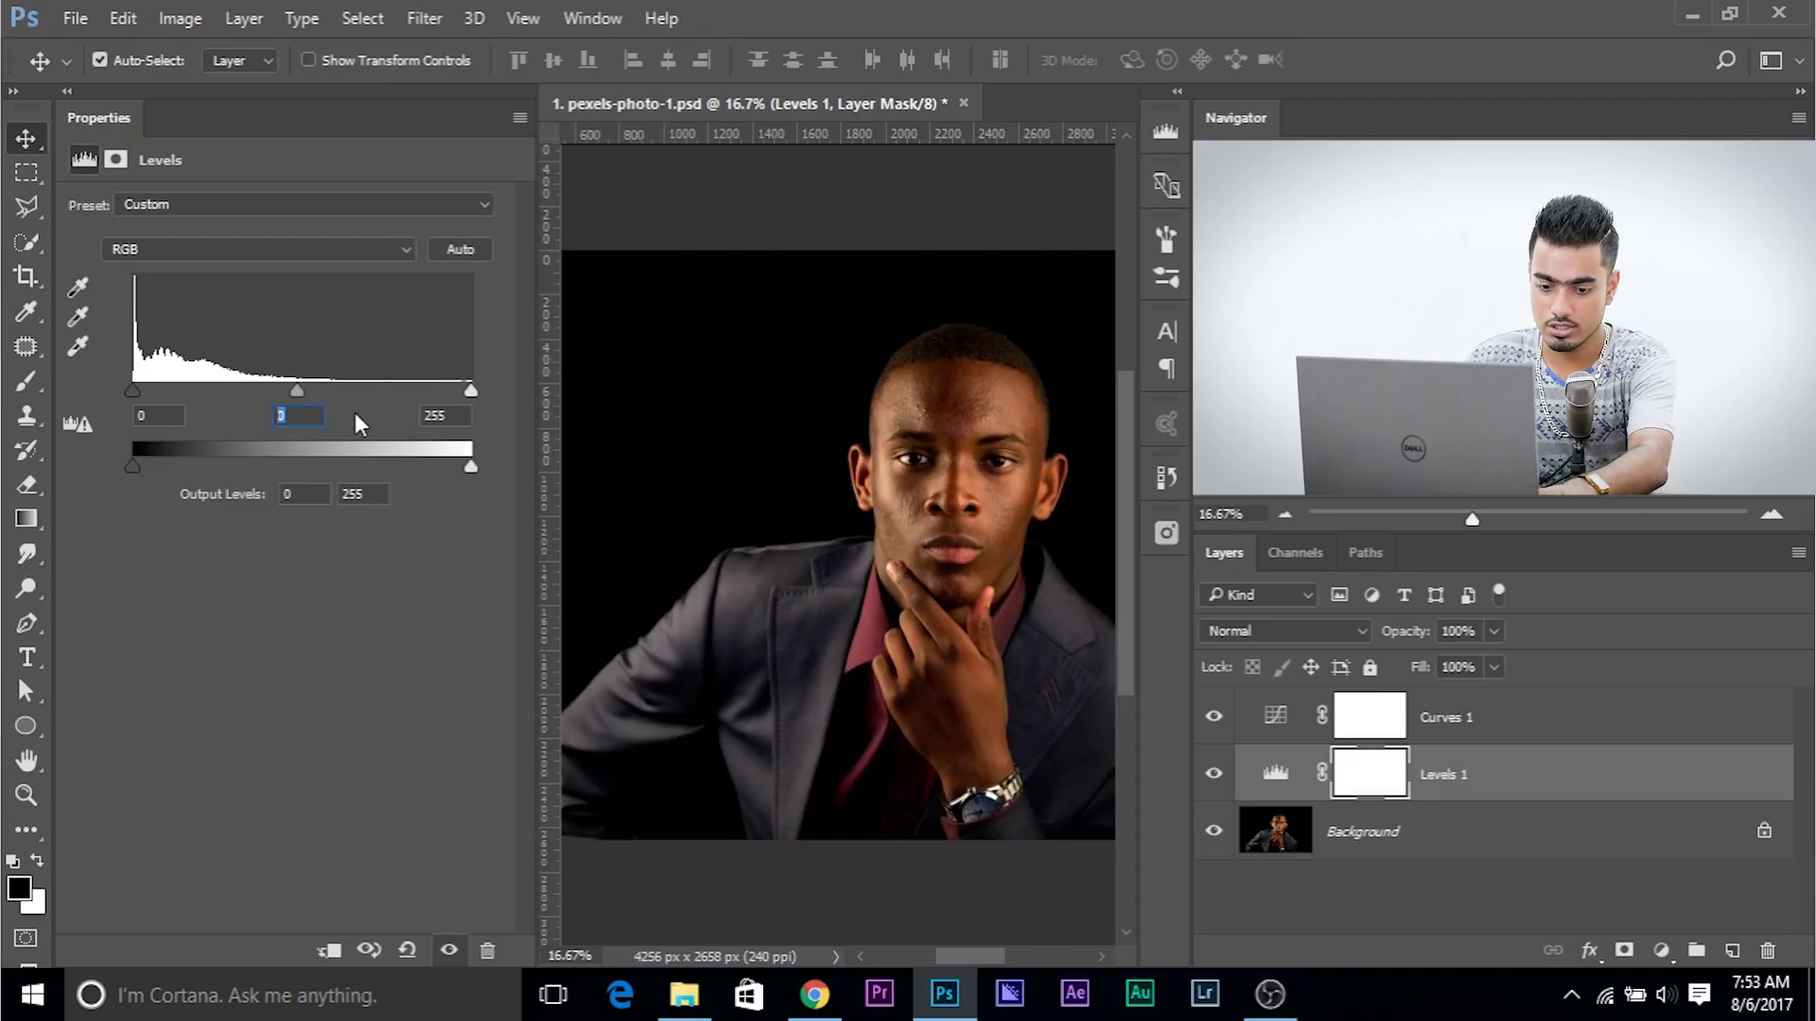
pyautogui.click(1284, 719)
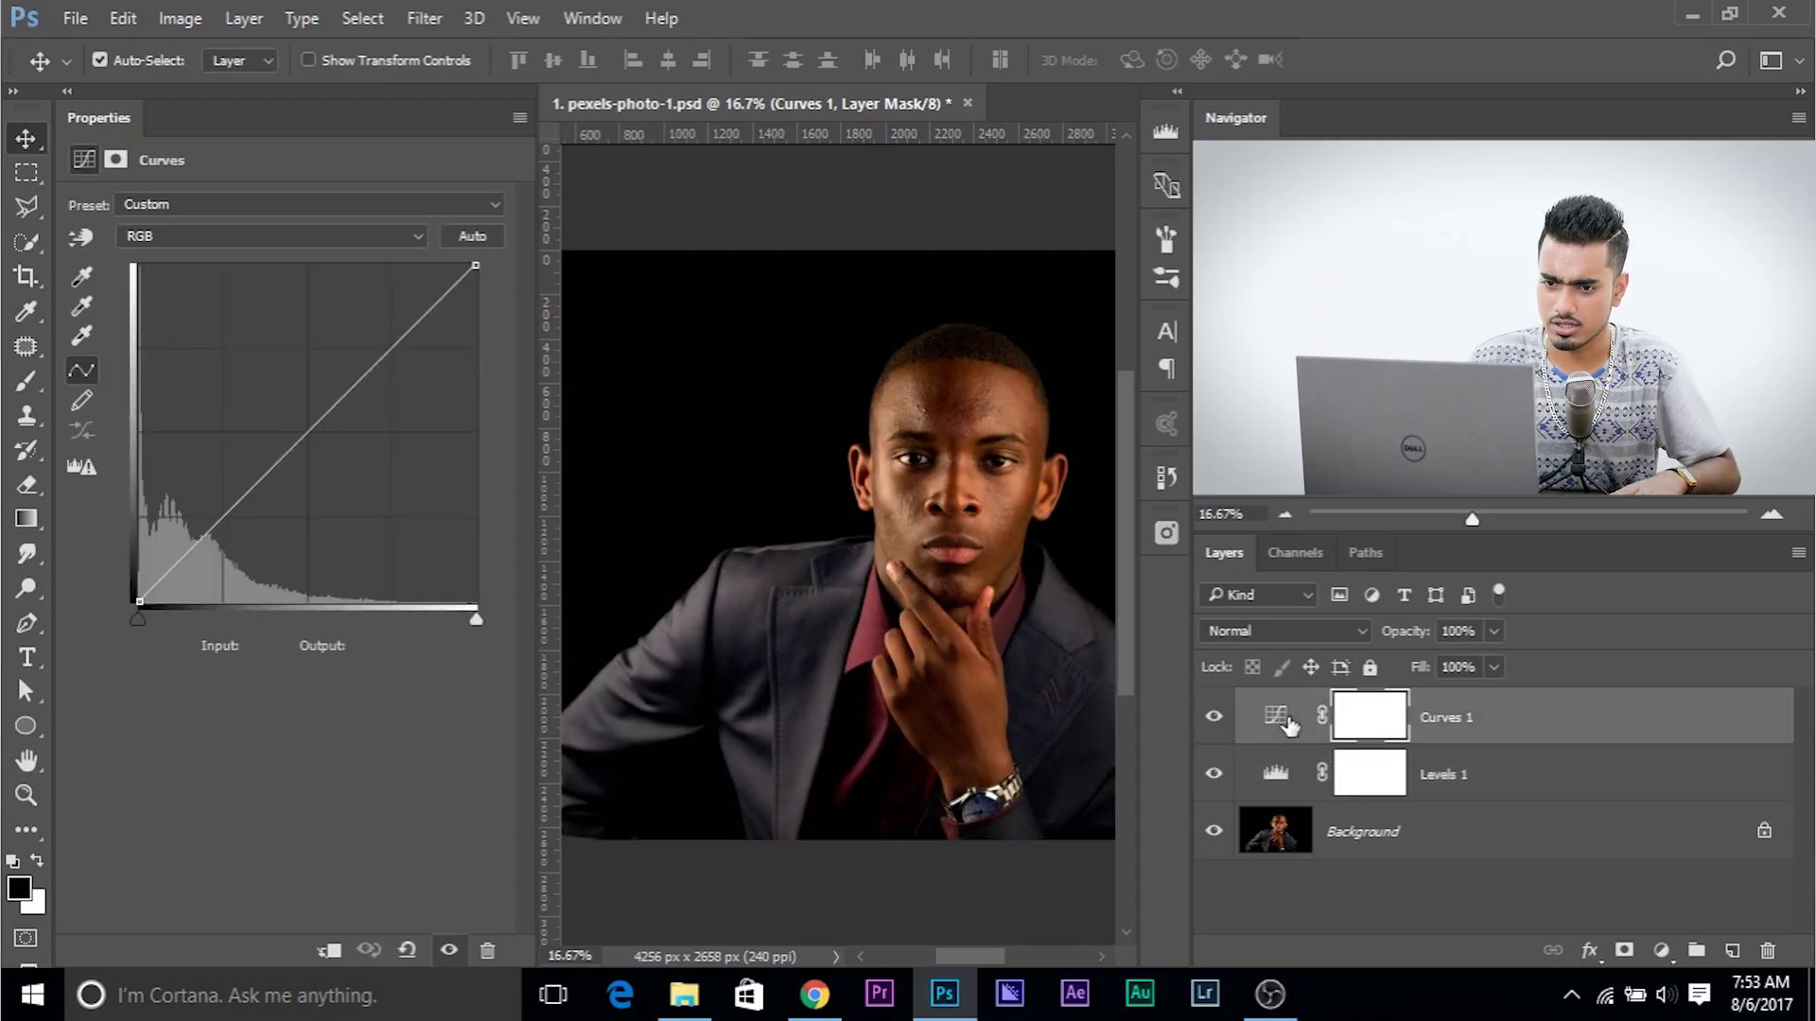
# Step: Test a darkening curve midpoint (192→130), then delete Curves 1, keeping Levels 1 above the portrait
pyautogui.click(306, 432)
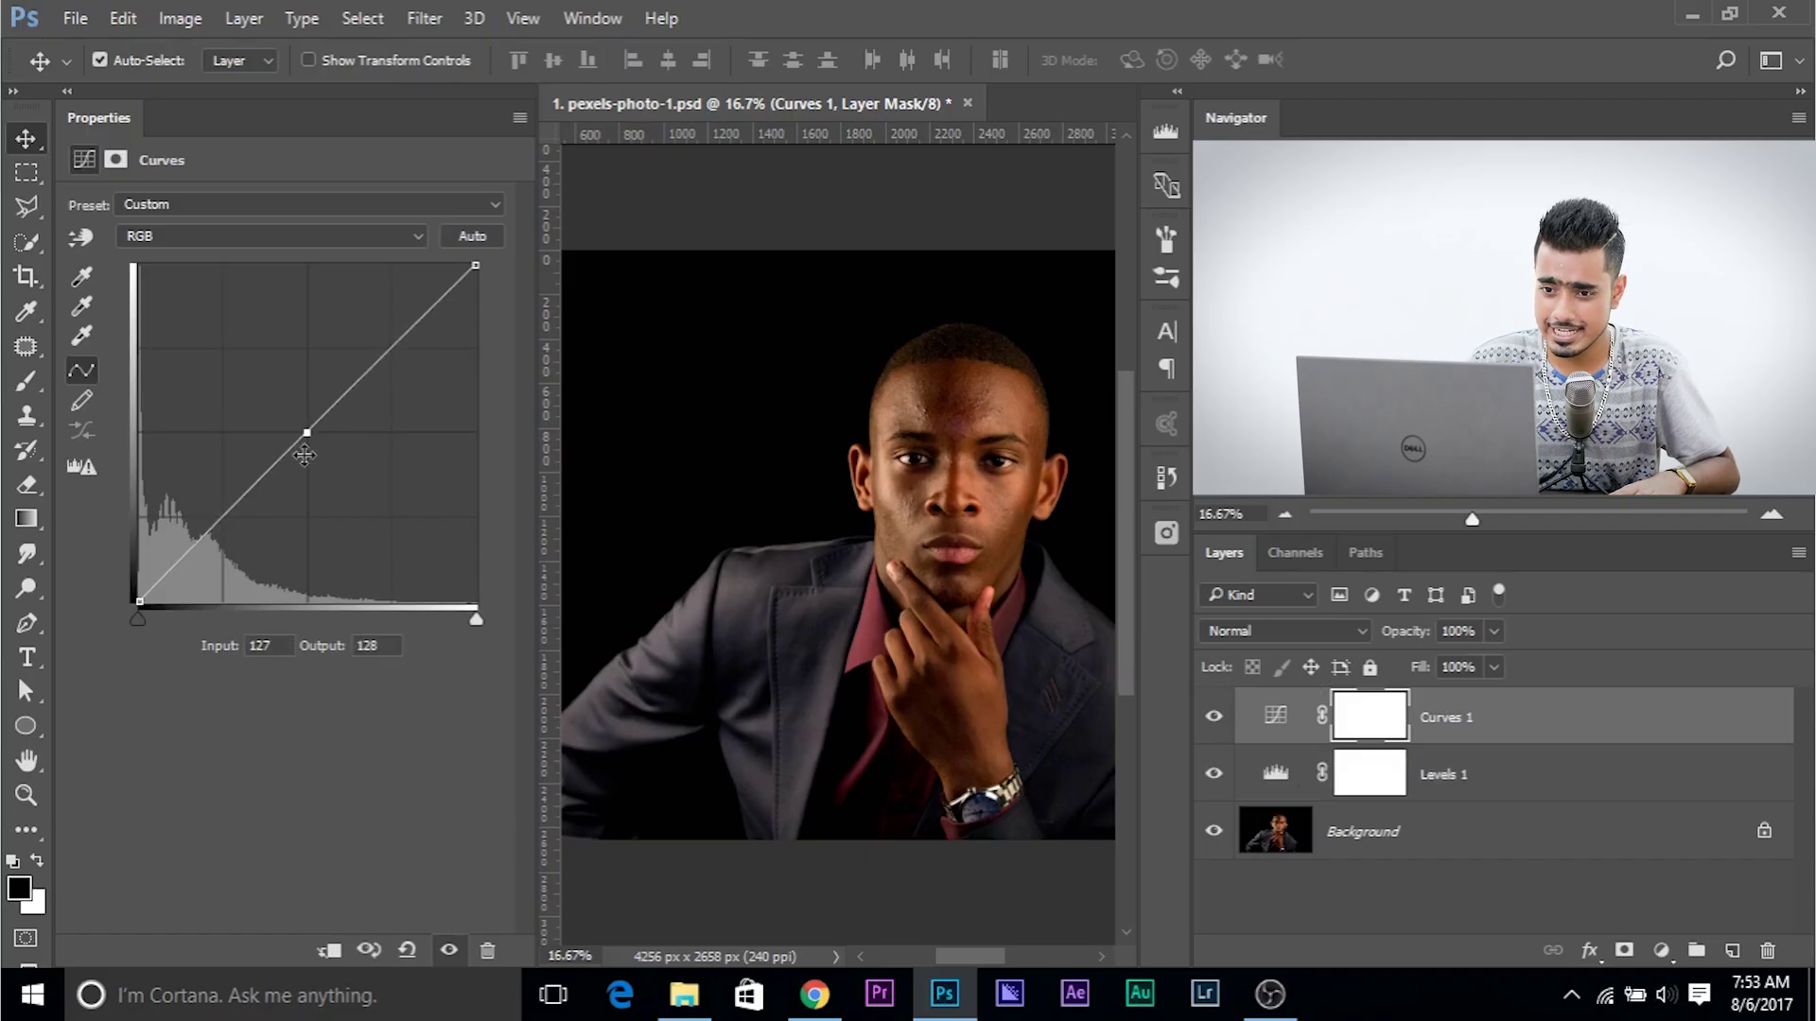
pyautogui.moveTo(305, 432); pyautogui.dragTo(390, 432)
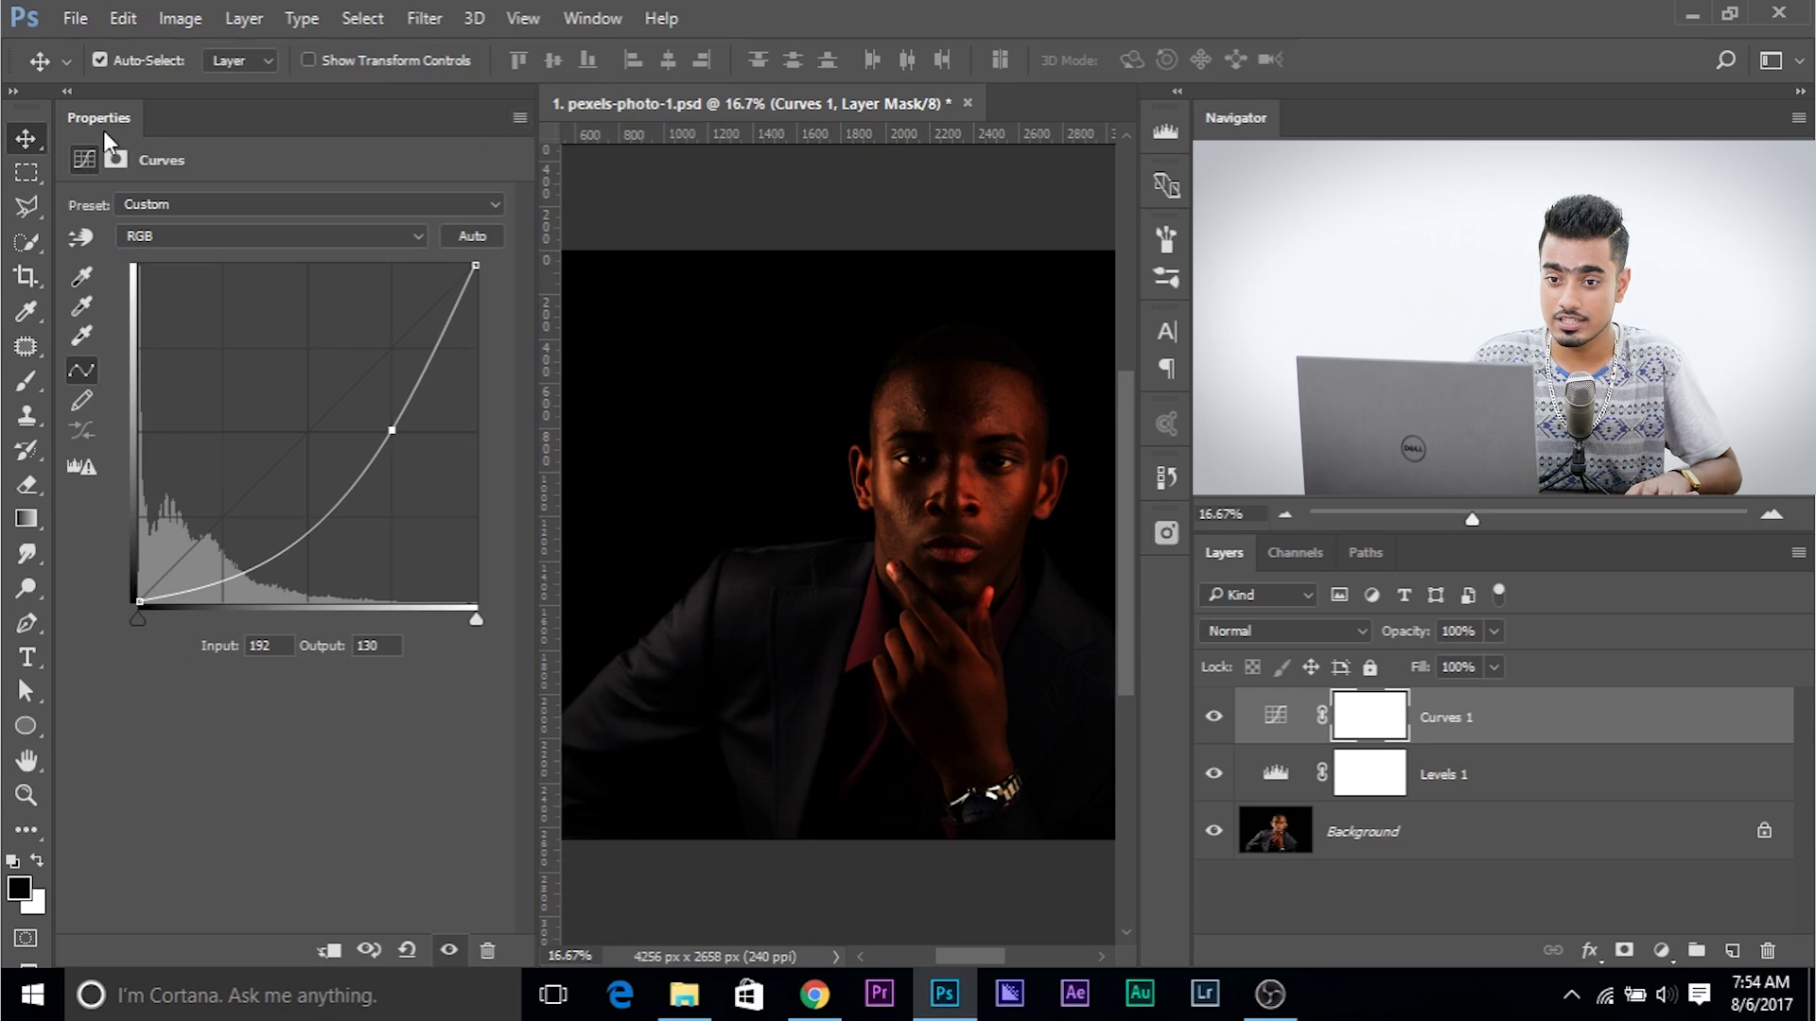
pyautogui.click(1292, 777)
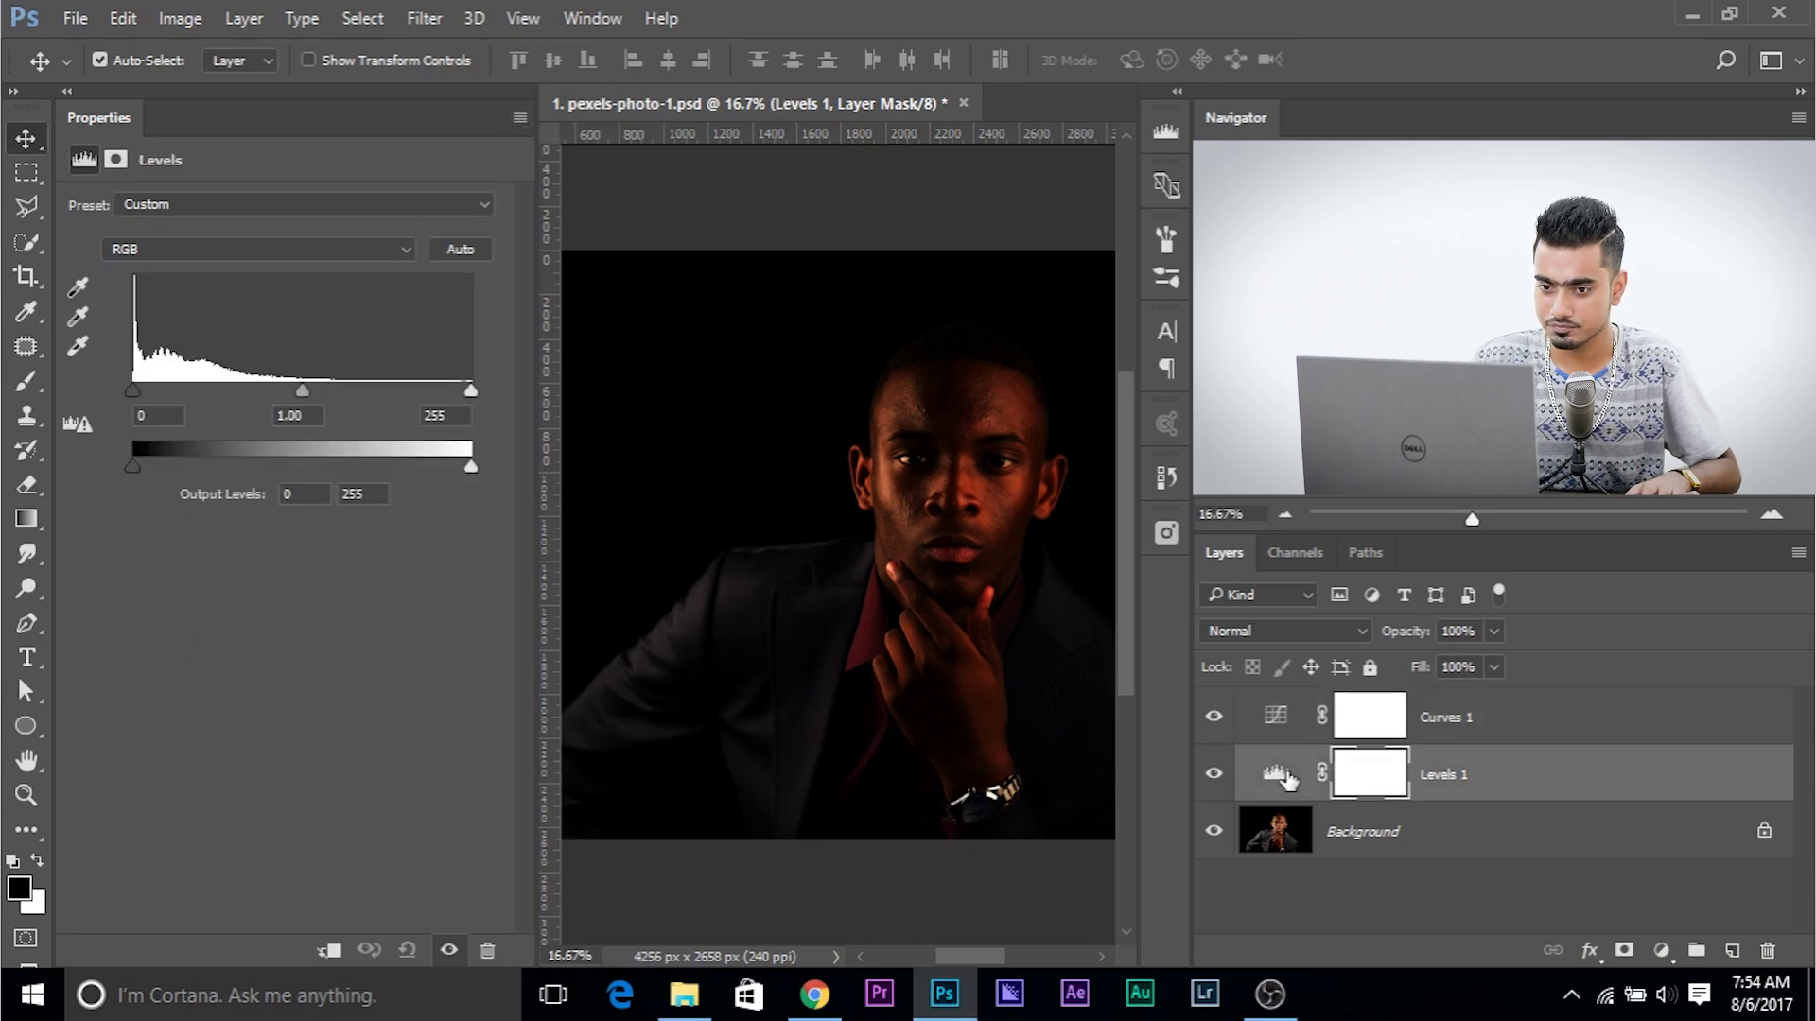
pyautogui.moveTo(1524, 738); pyautogui.dragTo(1767, 950)
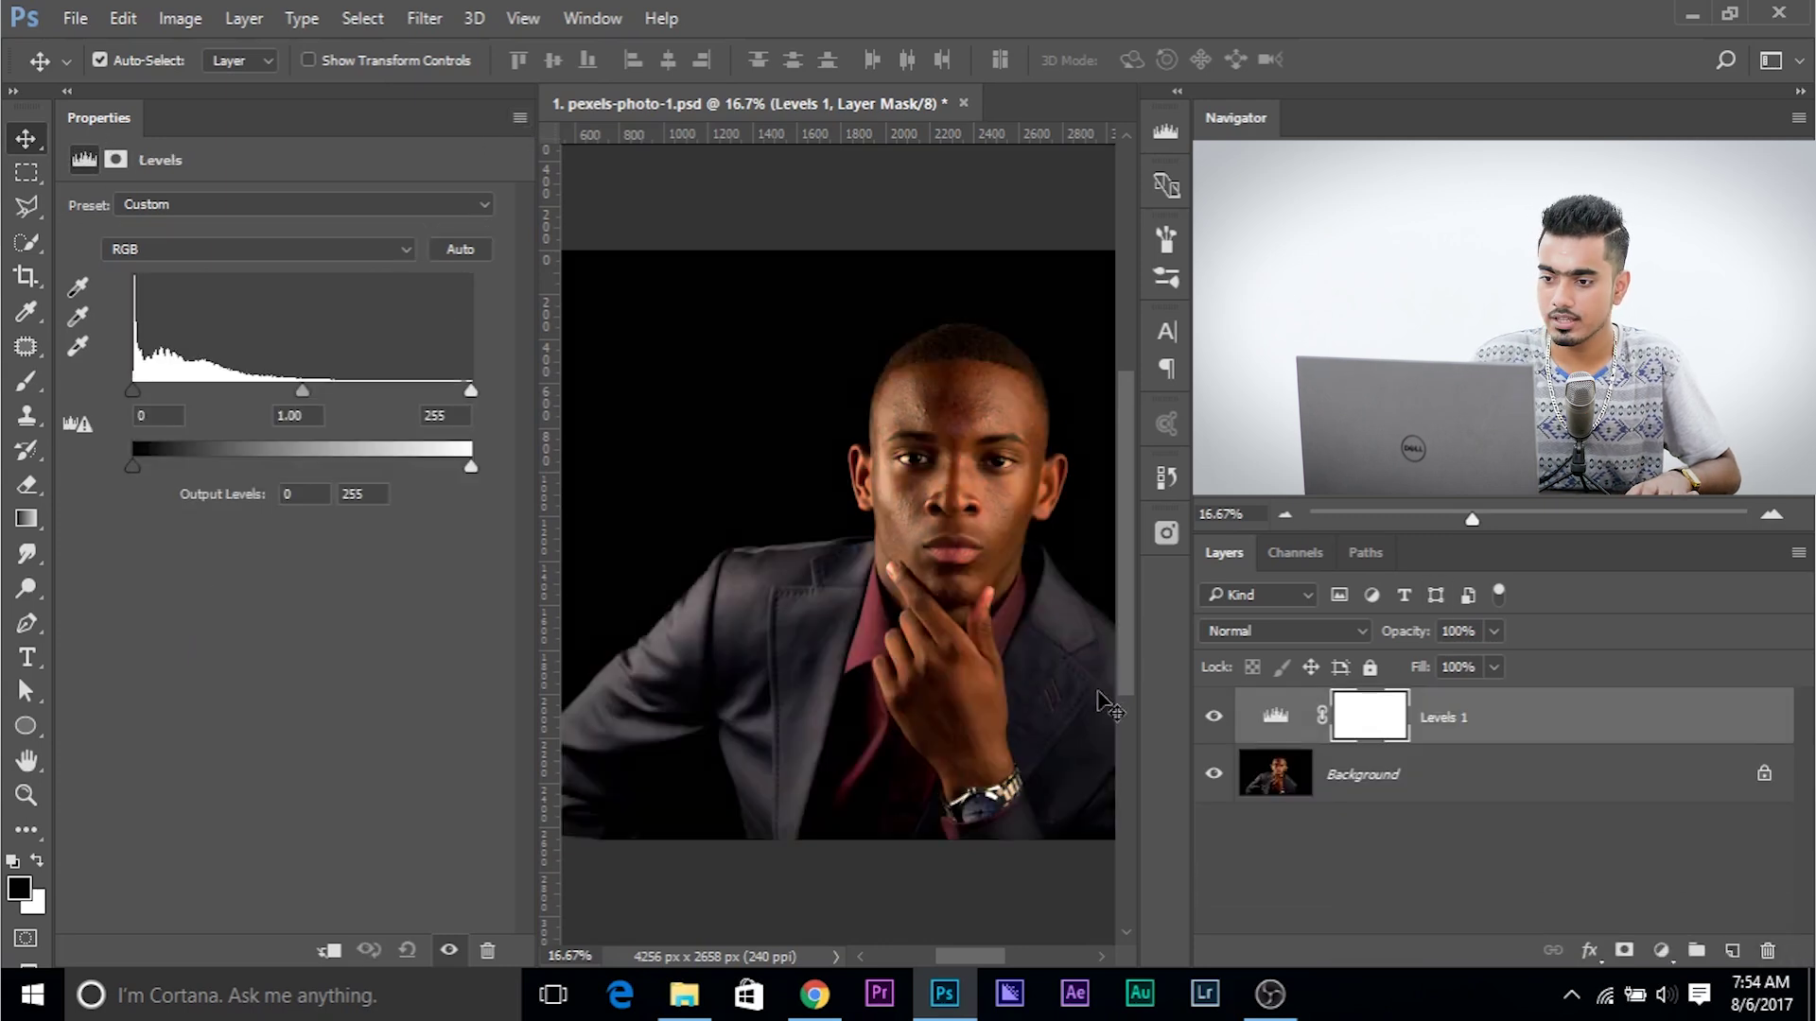
# Step: Set the RGB Levels to input black 10, input white 220 and output black 17
pyautogui.moveTo(139, 465); pyautogui.dragTo(74, 452)
pyautogui.moveTo(477, 465); pyautogui.dragTo(473, 467)
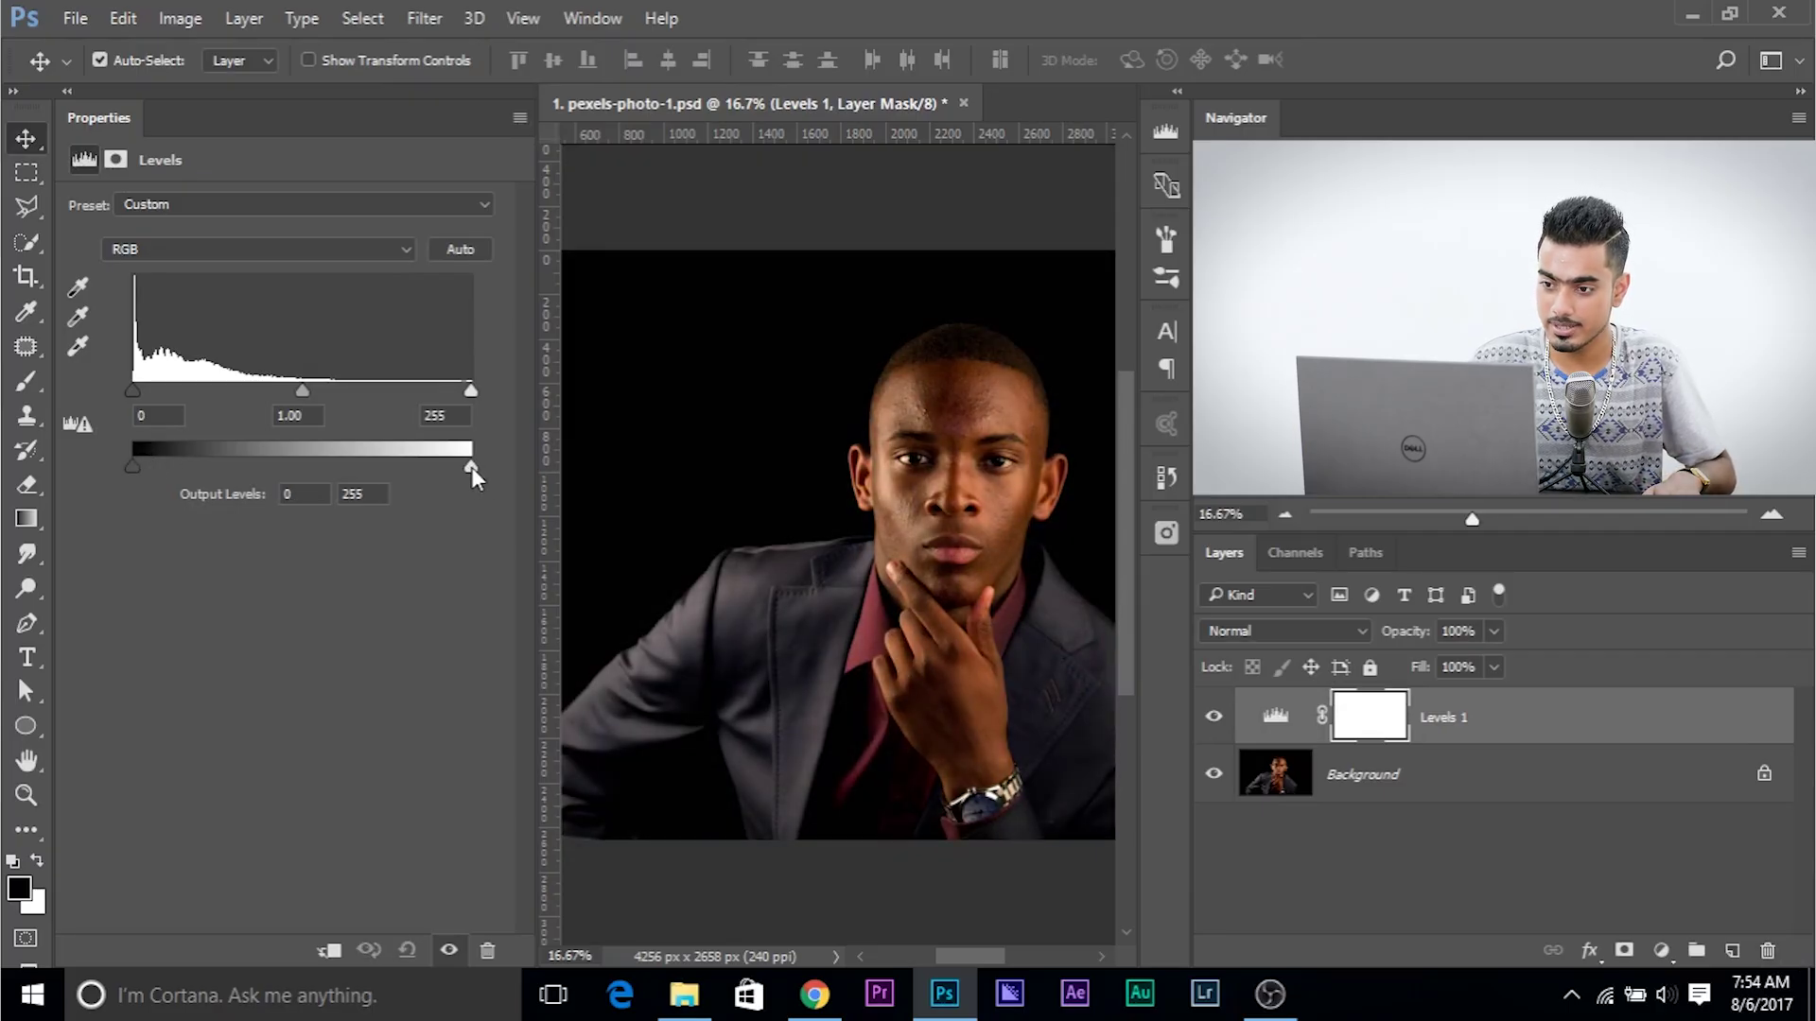
pyautogui.moveTo(130, 395)
pyautogui.mouseDown()
pyautogui.moveTo(173, 393)
pyautogui.moveTo(134, 389)
pyautogui.mouseUp()
pyautogui.moveTo(465, 394)
pyautogui.mouseDown()
pyautogui.moveTo(433, 392)
pyautogui.moveTo(471, 392)
pyautogui.mouseUp()
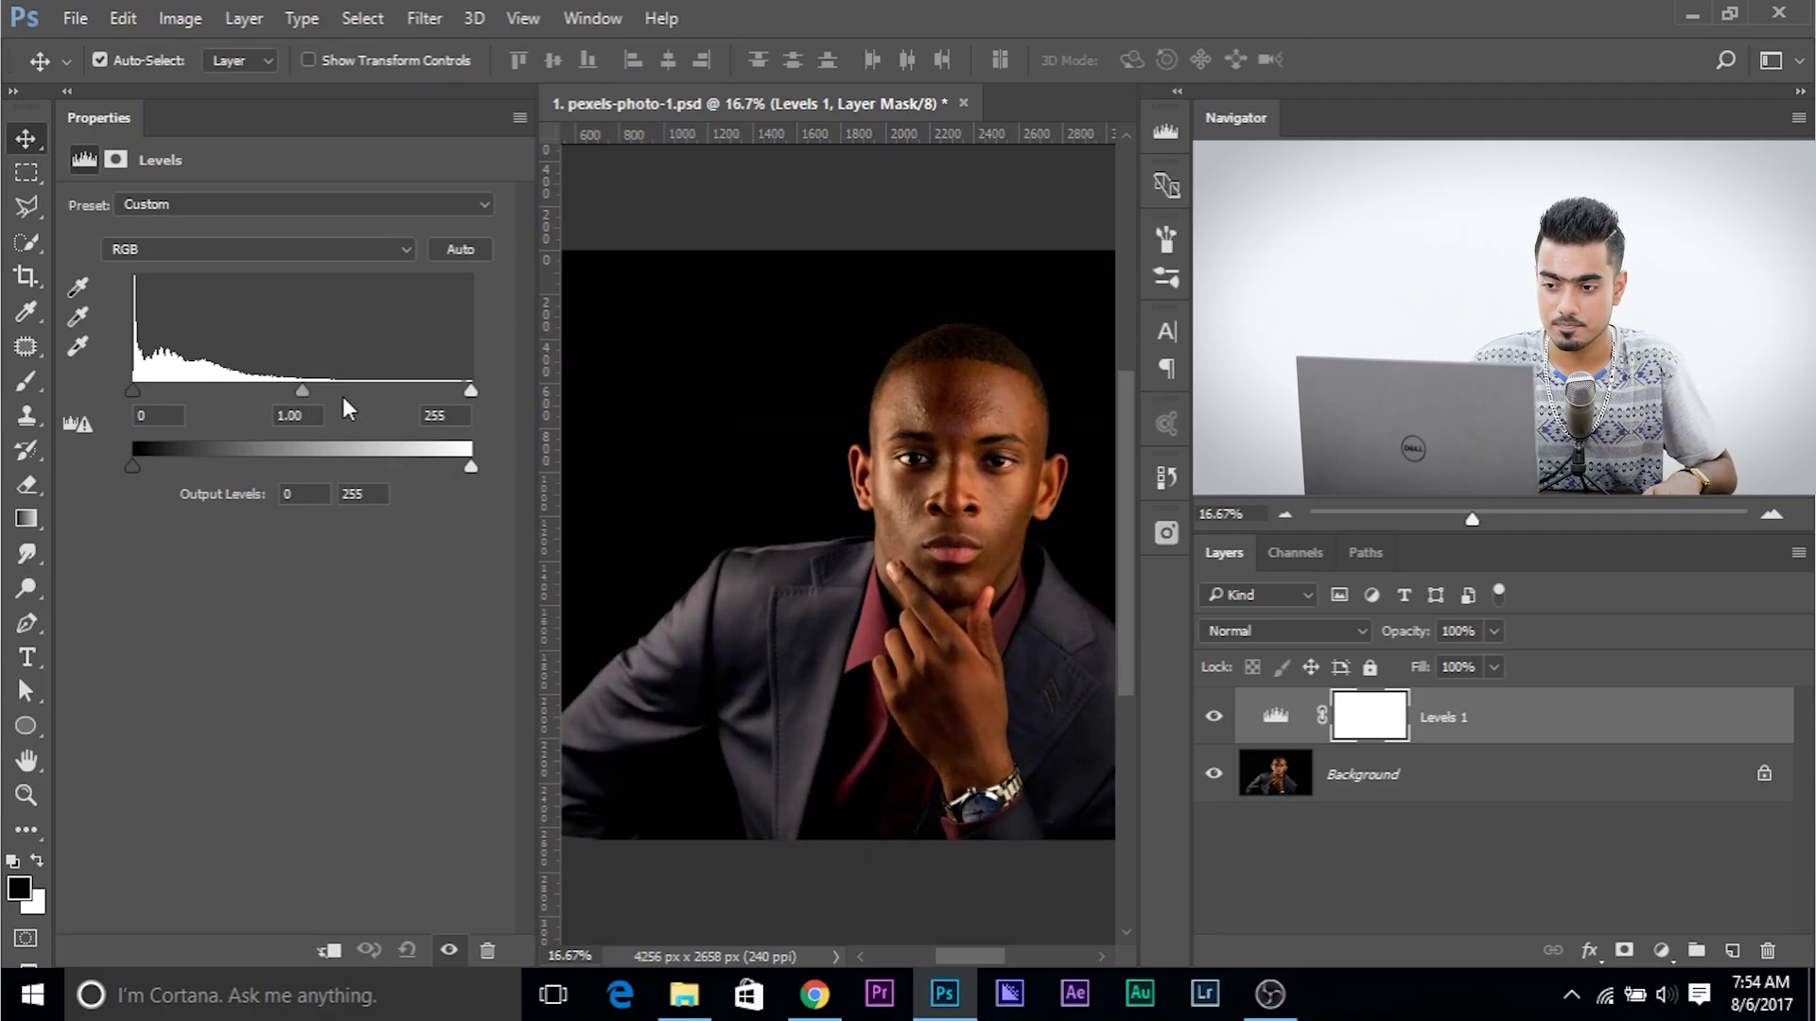
pyautogui.moveTo(136, 466); pyautogui.dragTo(146, 468)
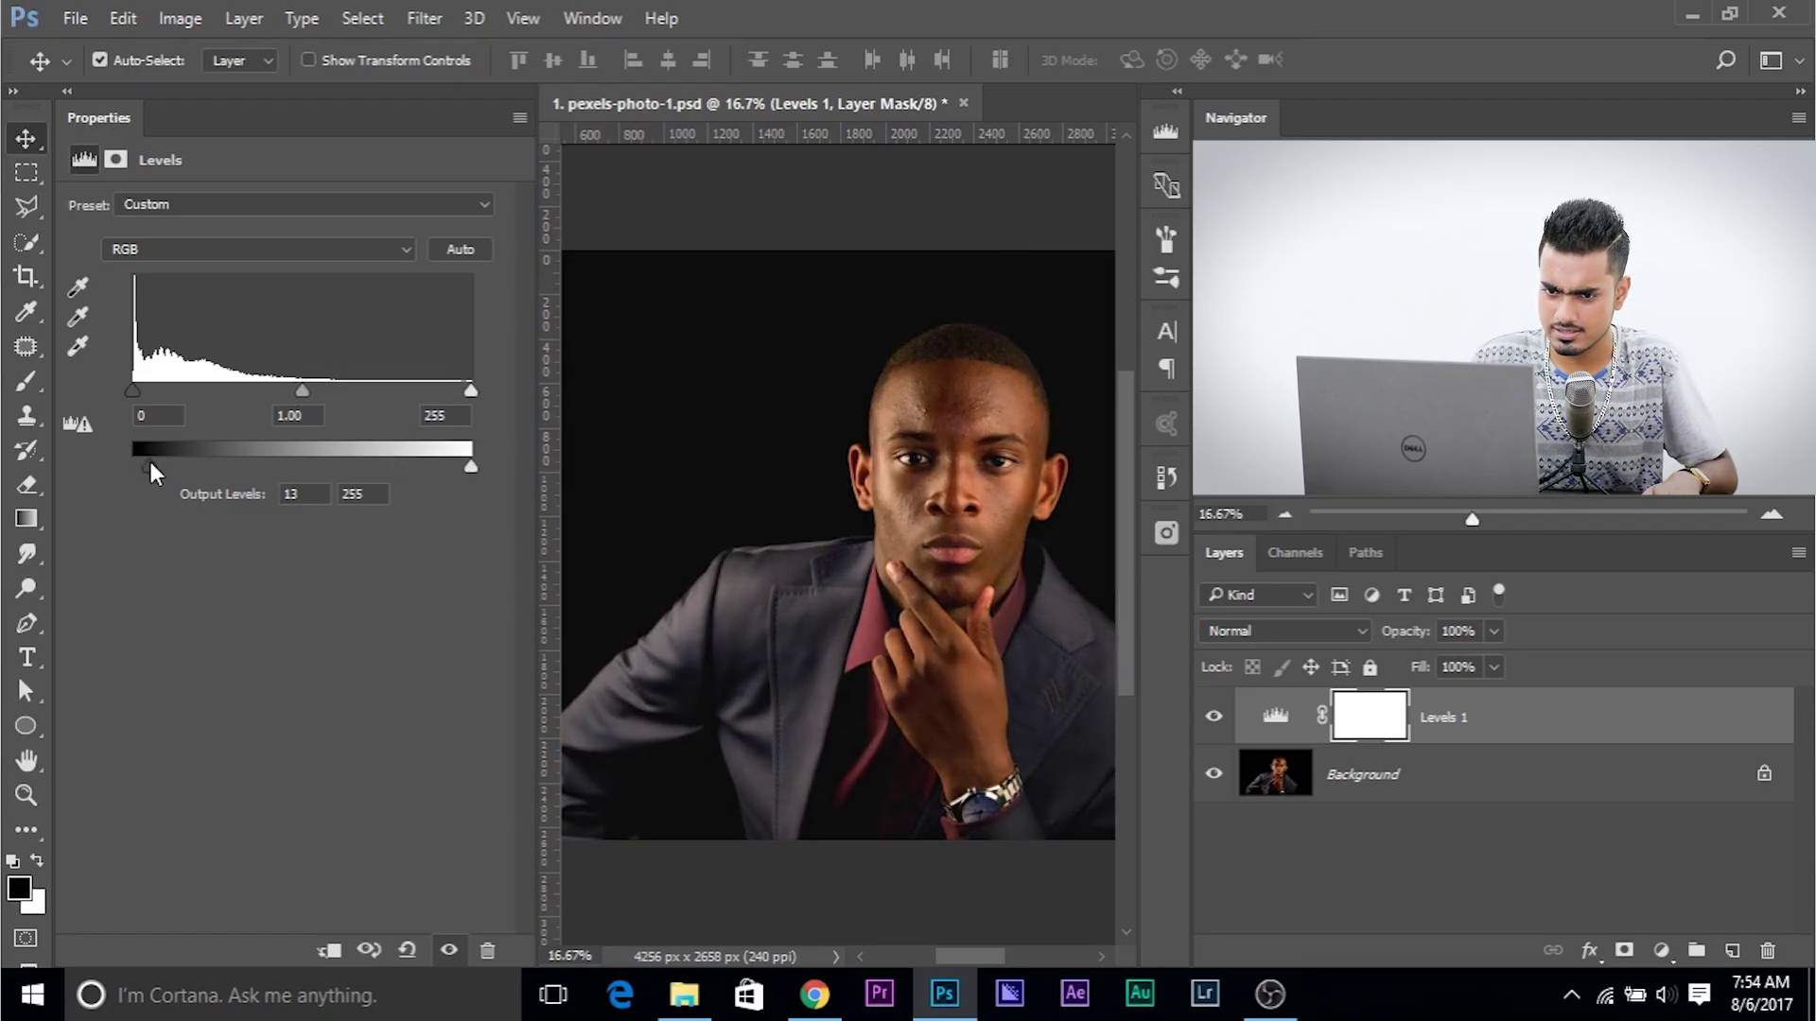
pyautogui.moveTo(132, 394); pyautogui.dragTo(144, 393)
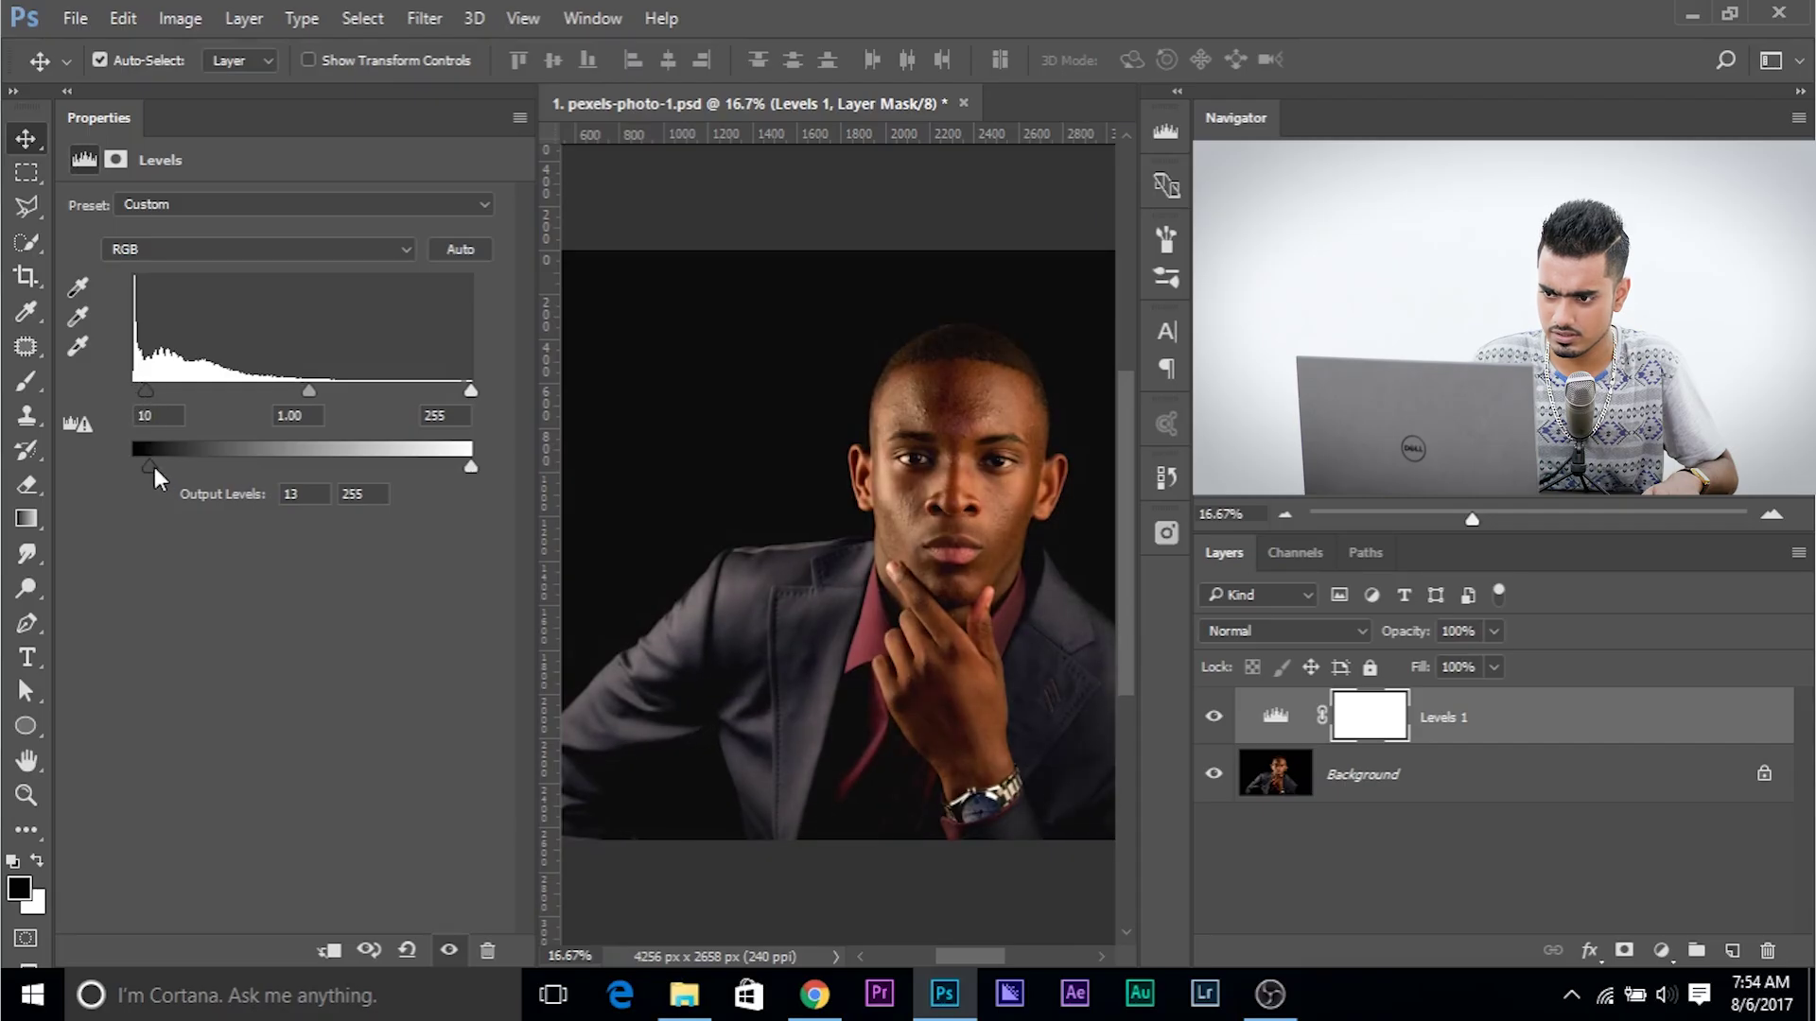
pyautogui.moveTo(157, 463); pyautogui.dragTo(155, 463)
pyautogui.click(468, 386)
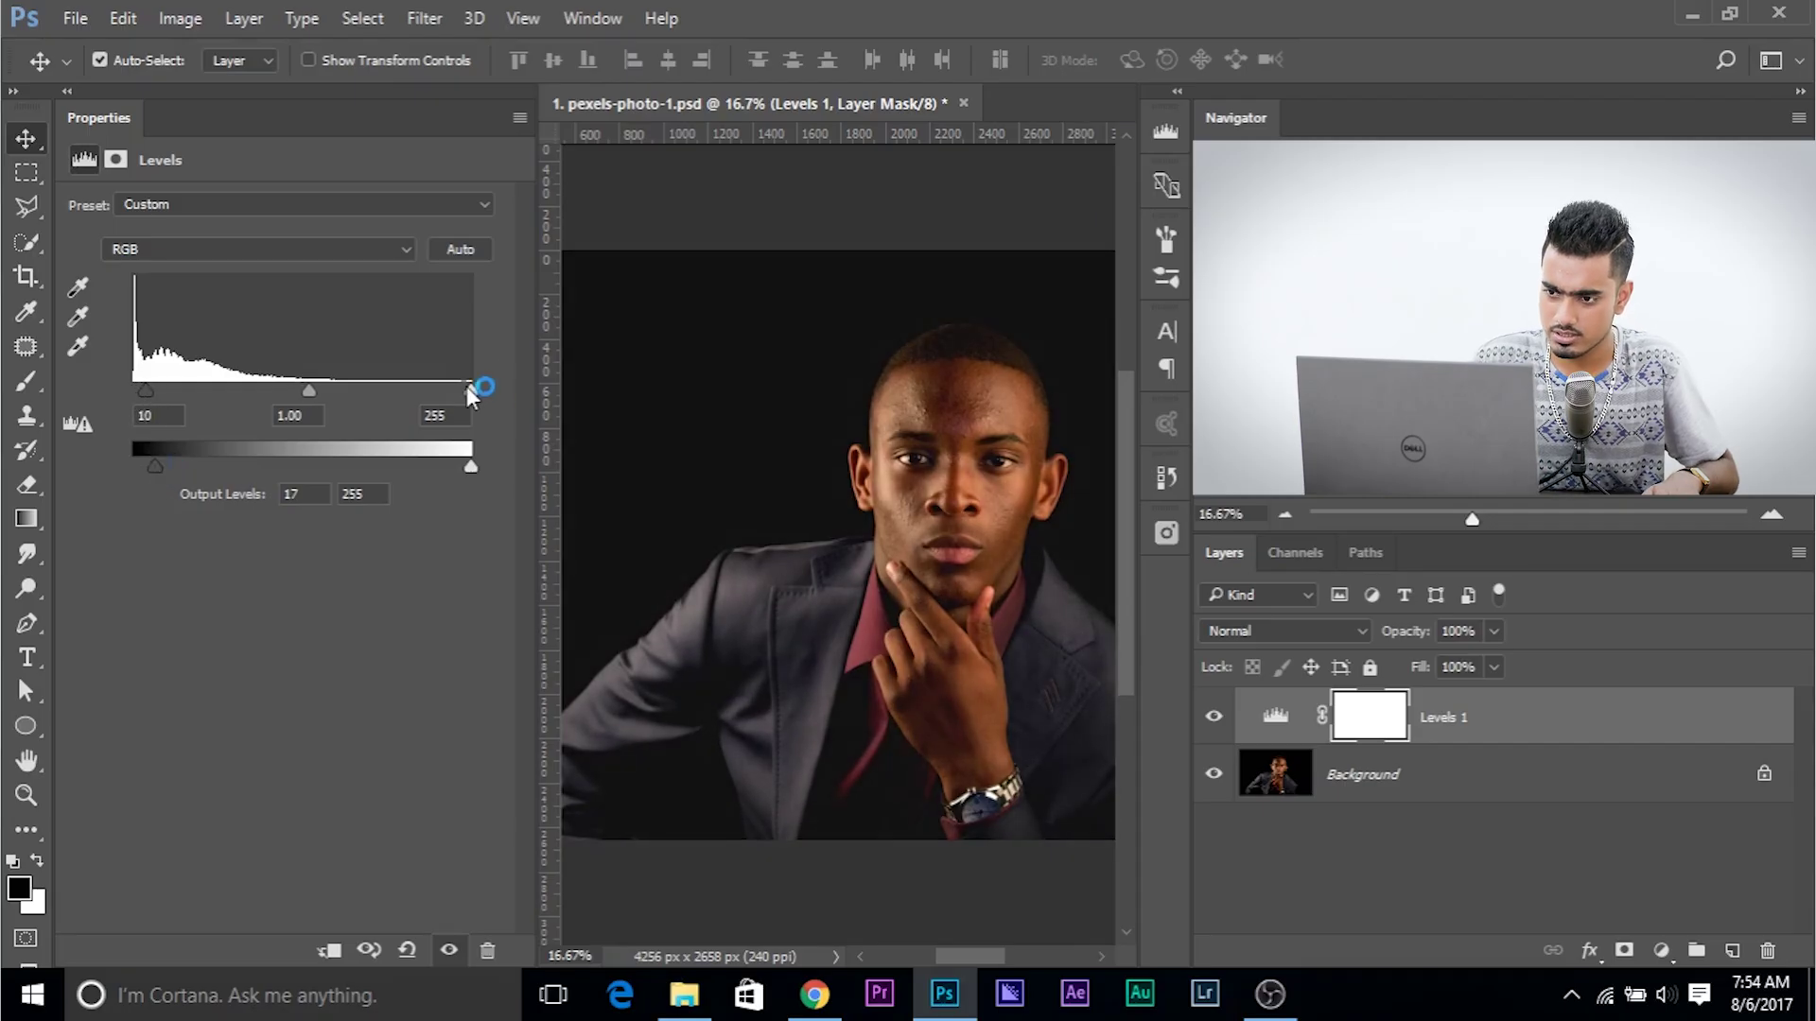
pyautogui.moveTo(469, 388); pyautogui.dragTo(425, 388)
pyautogui.click(226, 249)
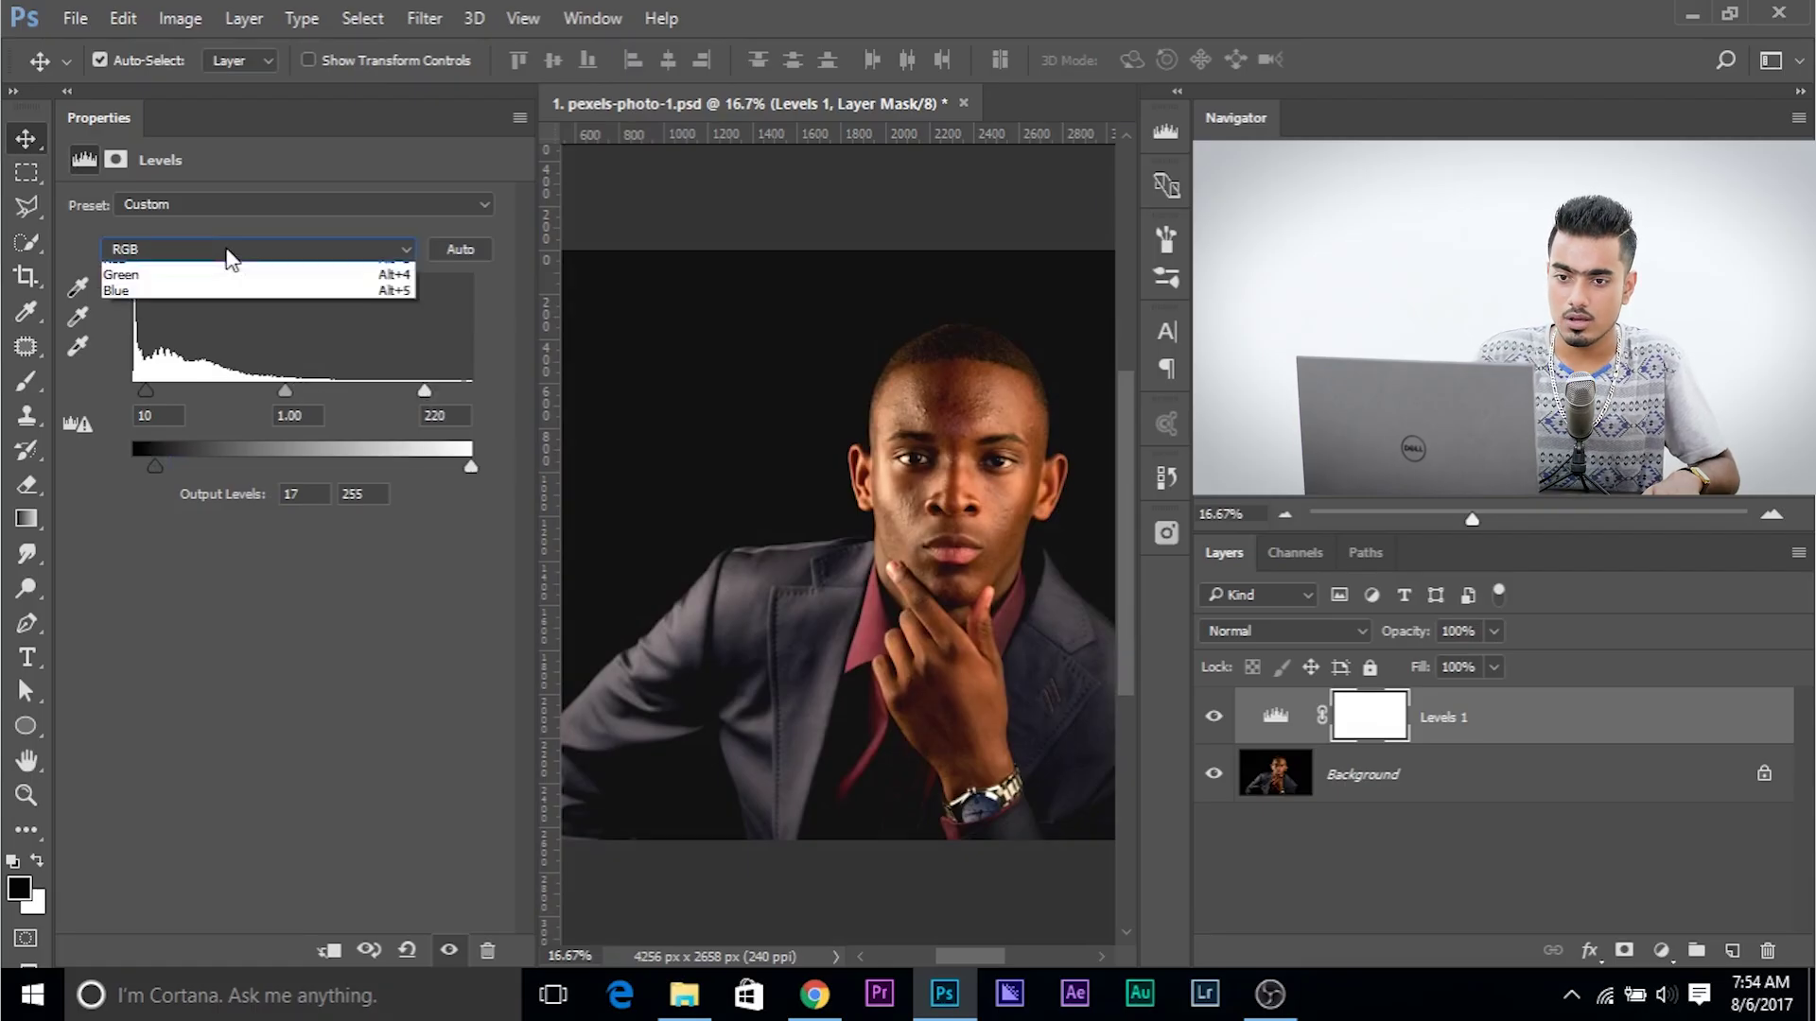
# Step: Set the Red channel Levels to input white 215 and midtone 0.57, reducing red
pyautogui.click(215, 287)
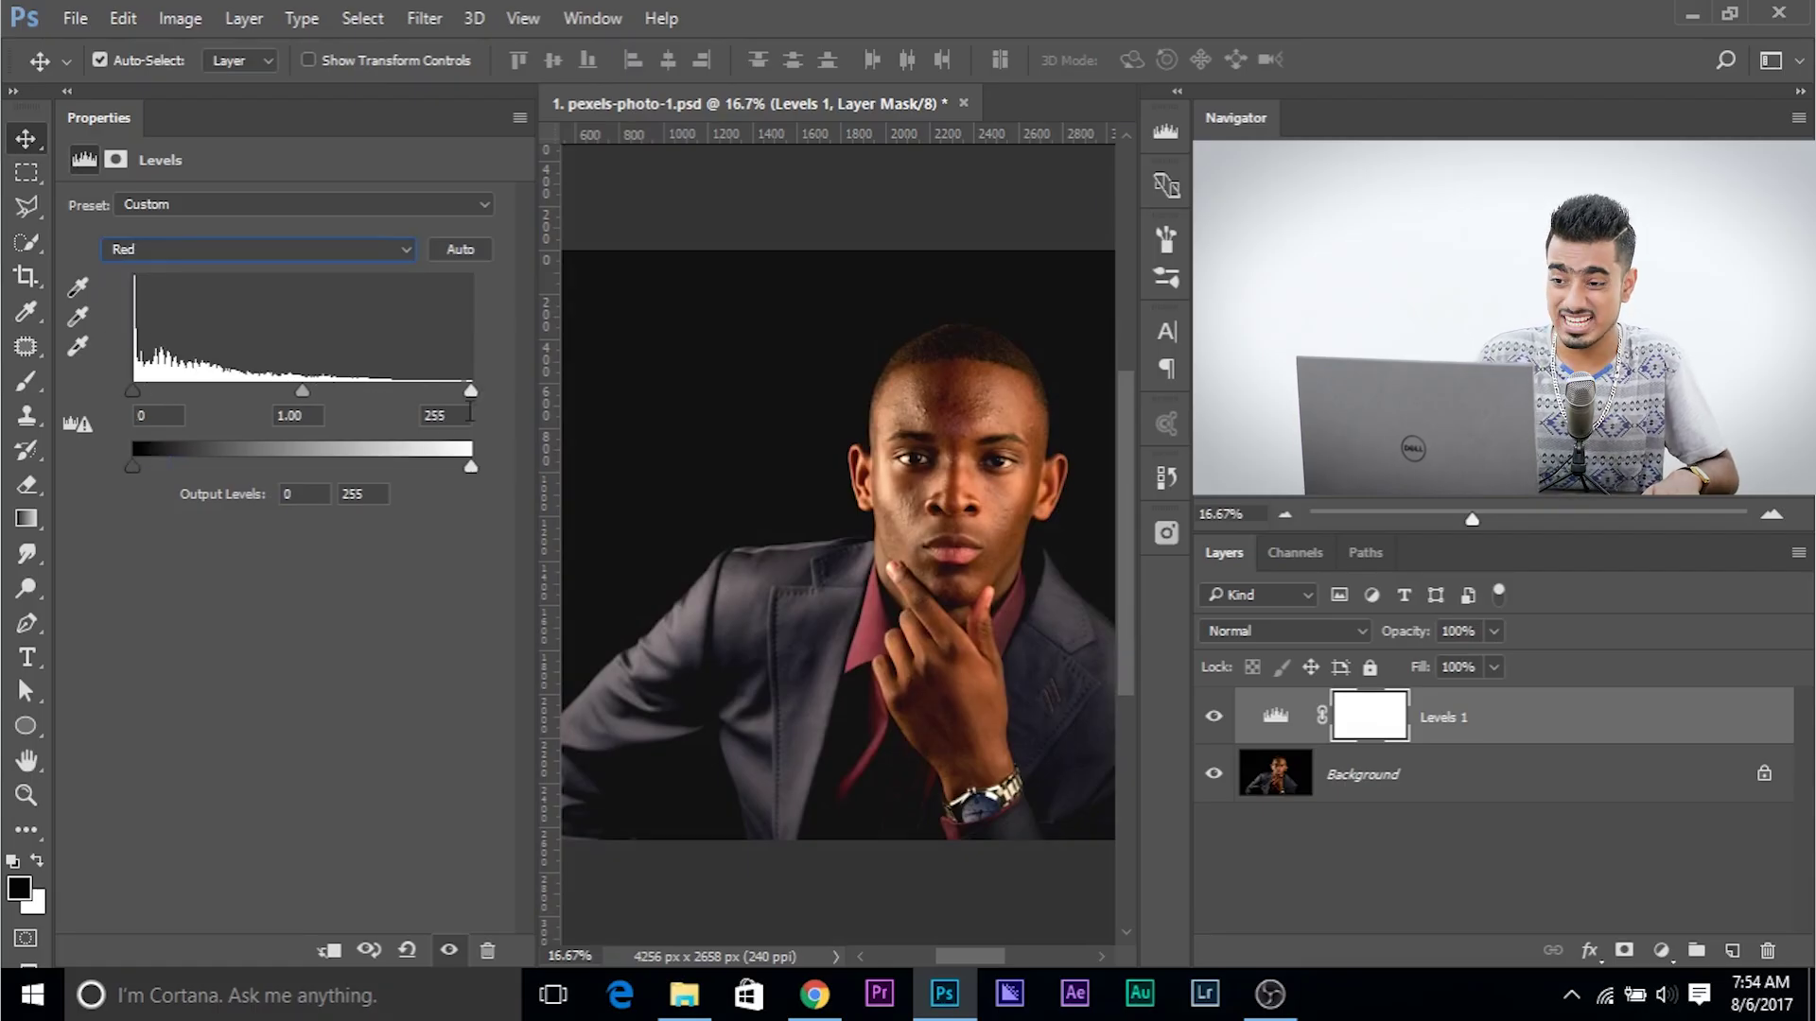
pyautogui.moveTo(469, 388); pyautogui.dragTo(418, 380)
pyautogui.moveTo(278, 390); pyautogui.dragTo(323, 388)
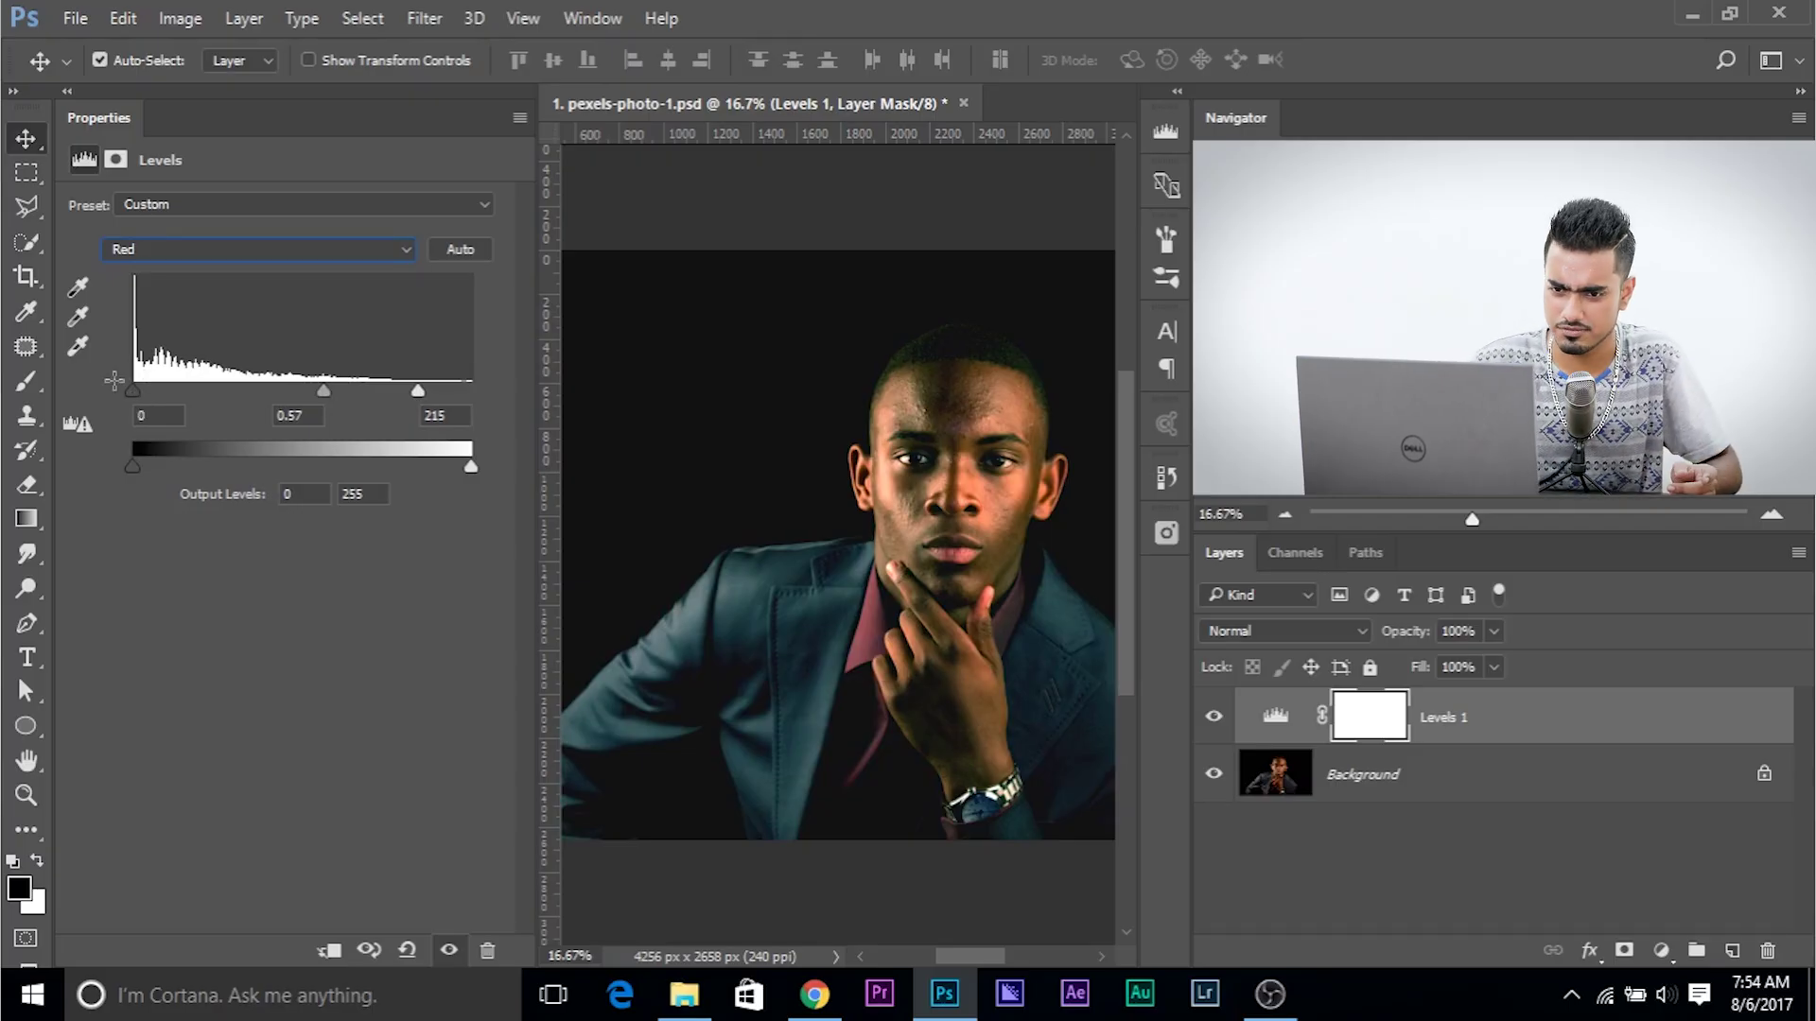
pyautogui.moveTo(133, 465)
pyautogui.mouseDown()
pyautogui.moveTo(161, 468)
pyautogui.moveTo(115, 463)
pyautogui.mouseUp()
pyautogui.moveTo(471, 467)
pyautogui.mouseDown()
pyautogui.moveTo(444, 465)
pyautogui.moveTo(470, 467)
pyautogui.mouseUp()
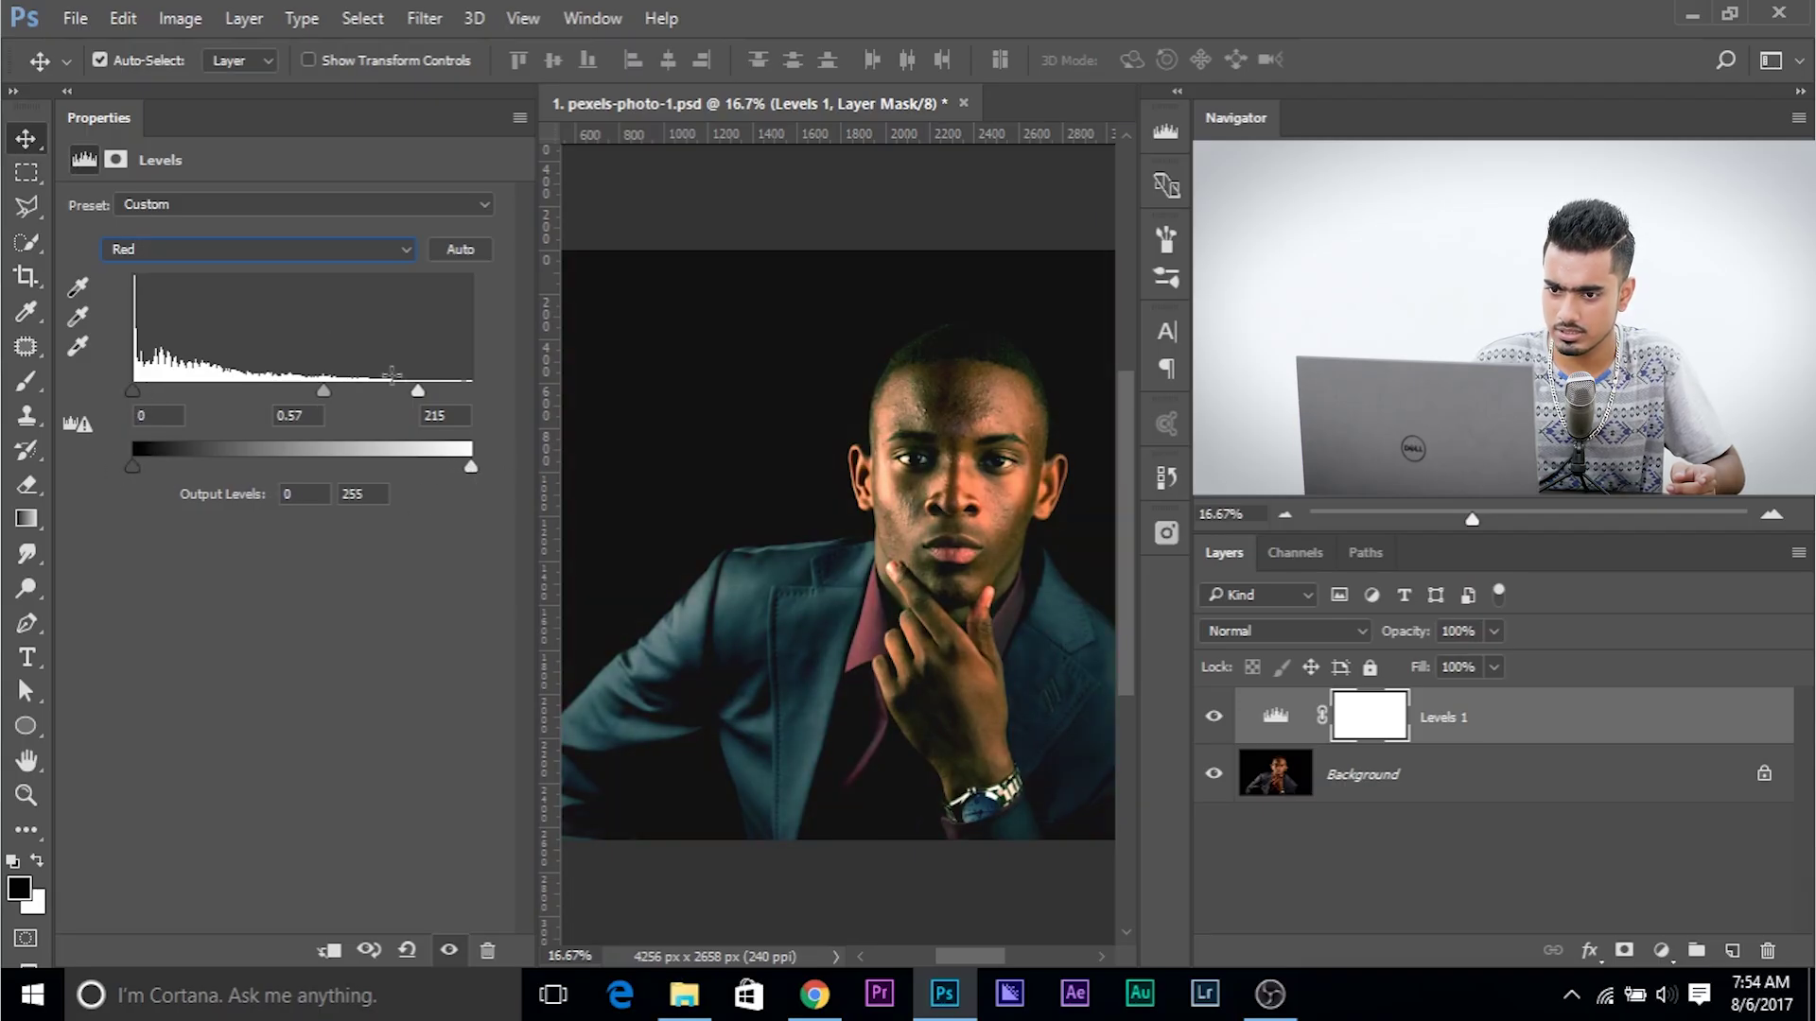
pyautogui.moveTo(418, 393)
pyautogui.mouseDown()
pyautogui.moveTo(388, 388)
pyautogui.moveTo(405, 390)
pyautogui.mouseUp()
# Step: Set the Blue channel output levels to 26 and 213 for bluish shadows
pyautogui.click(237, 248)
pyautogui.click(207, 322)
pyautogui.moveTo(133, 388); pyautogui.dragTo(78, 393)
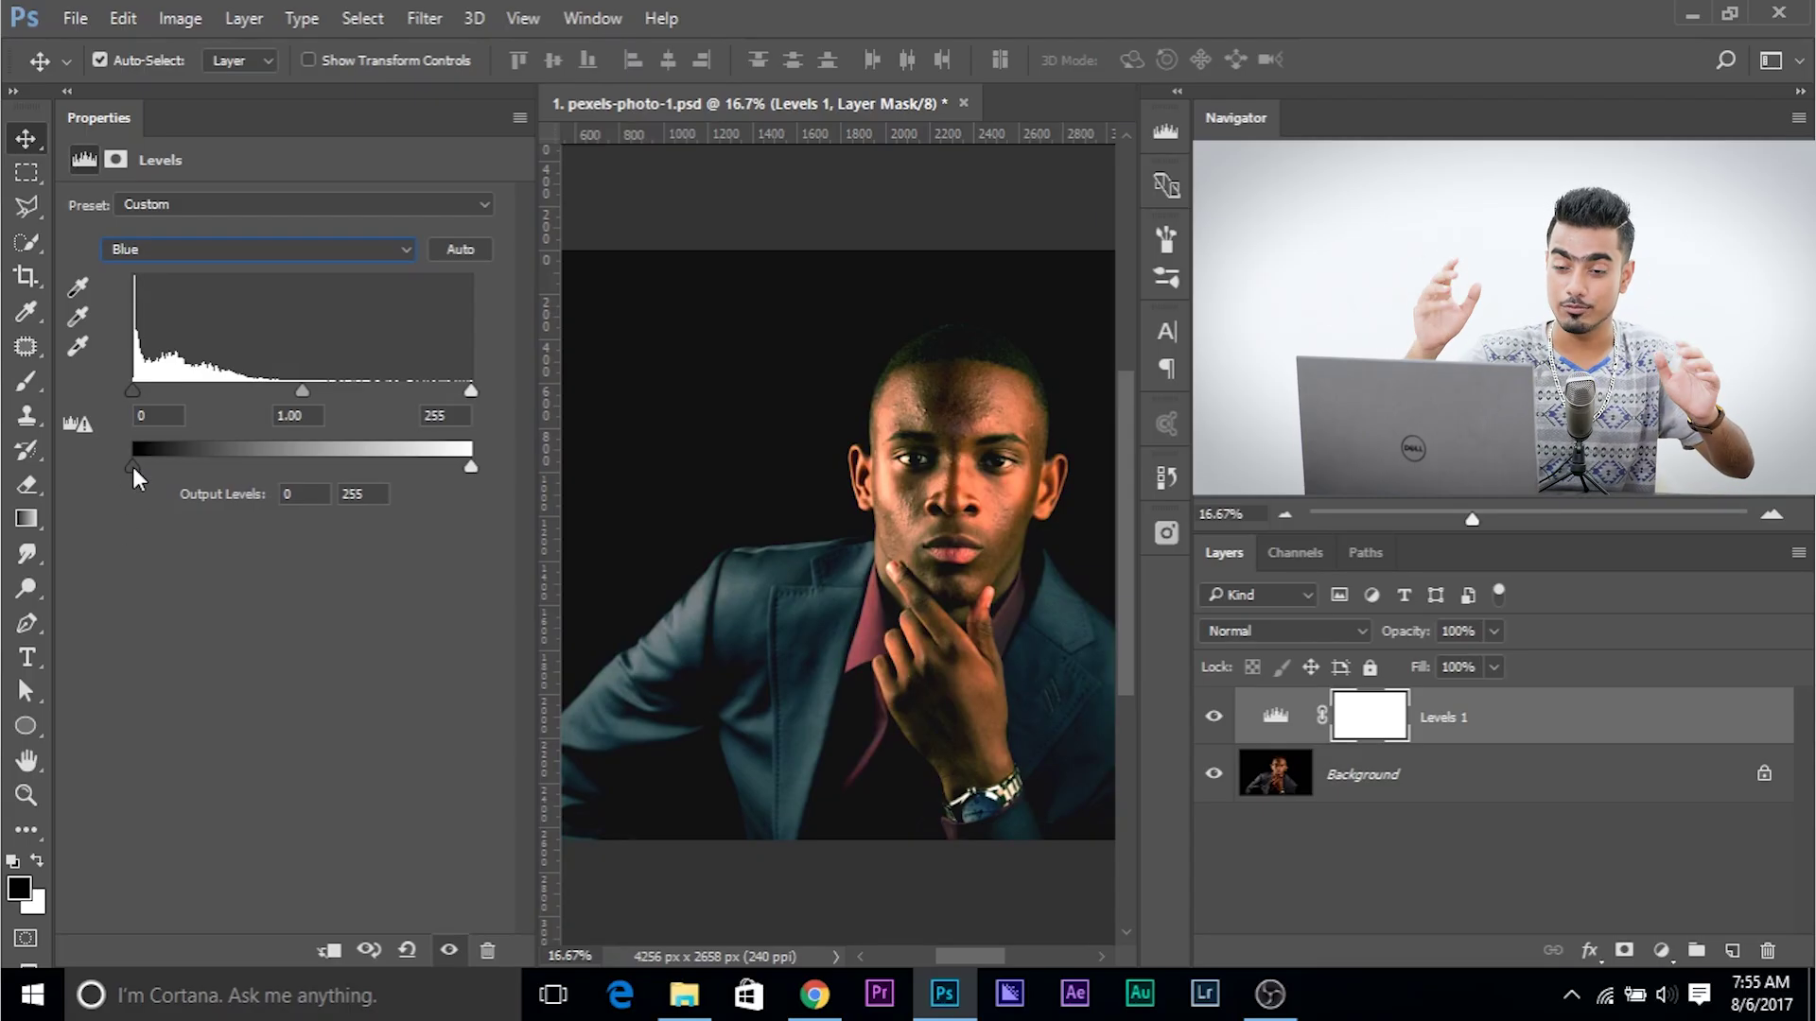
pyautogui.moveTo(132, 467); pyautogui.dragTo(157, 467)
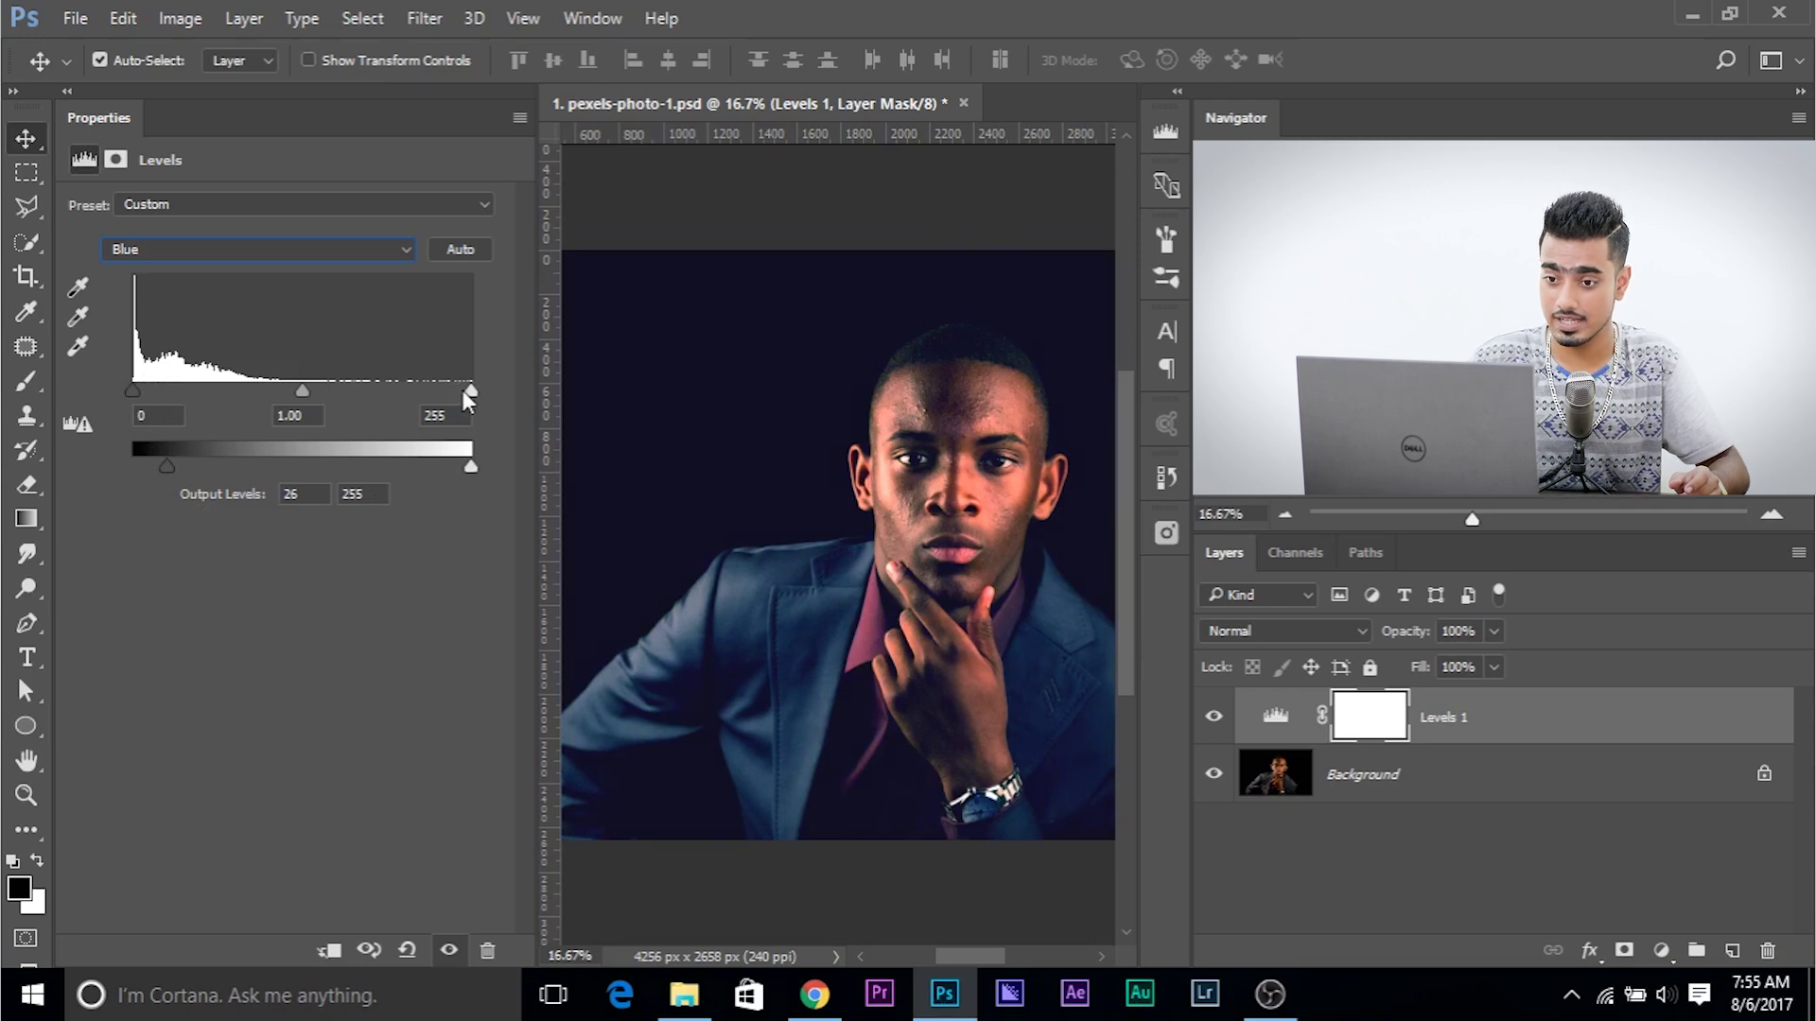
pyautogui.moveTo(472, 467); pyautogui.dragTo(438, 464)
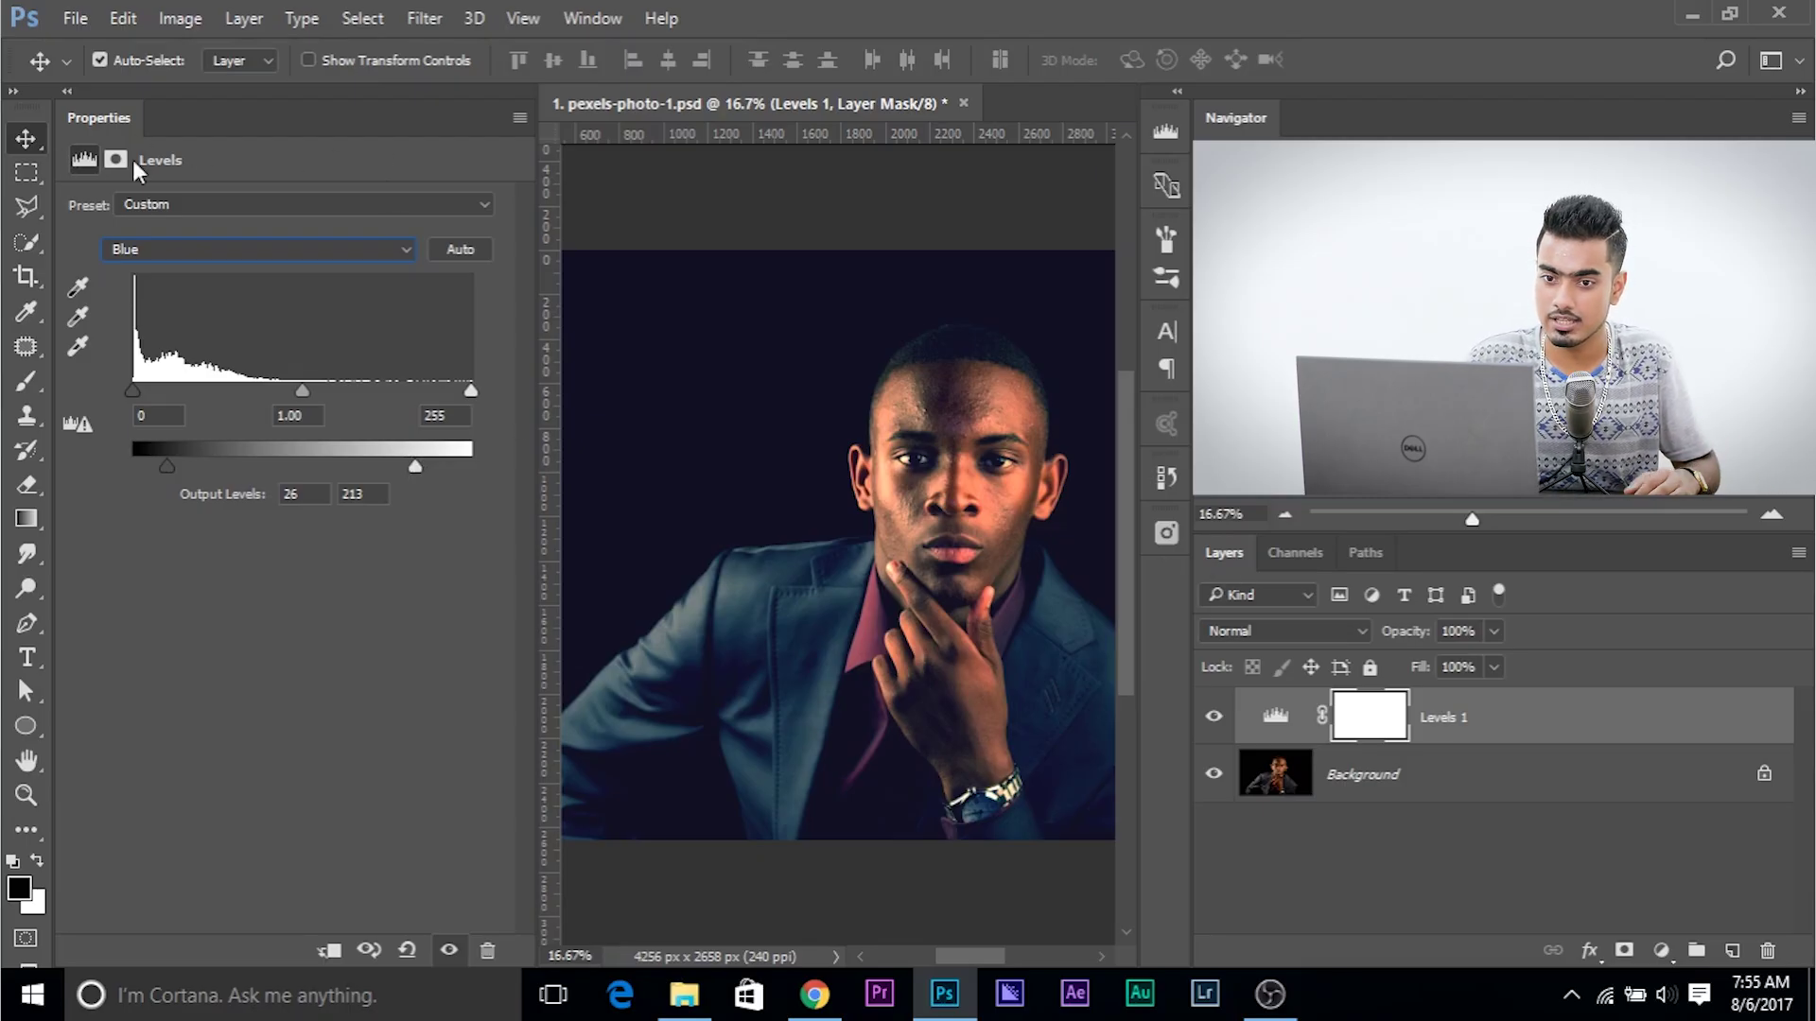
# Step: Compare the grade with Levels 1 hidden and shown, then close the Properties panel
pyautogui.click(1214, 716)
pyautogui.click(1214, 716)
pyautogui.moveTo(104, 123); pyautogui.dragTo(550, 180)
pyautogui.click(855, 166)
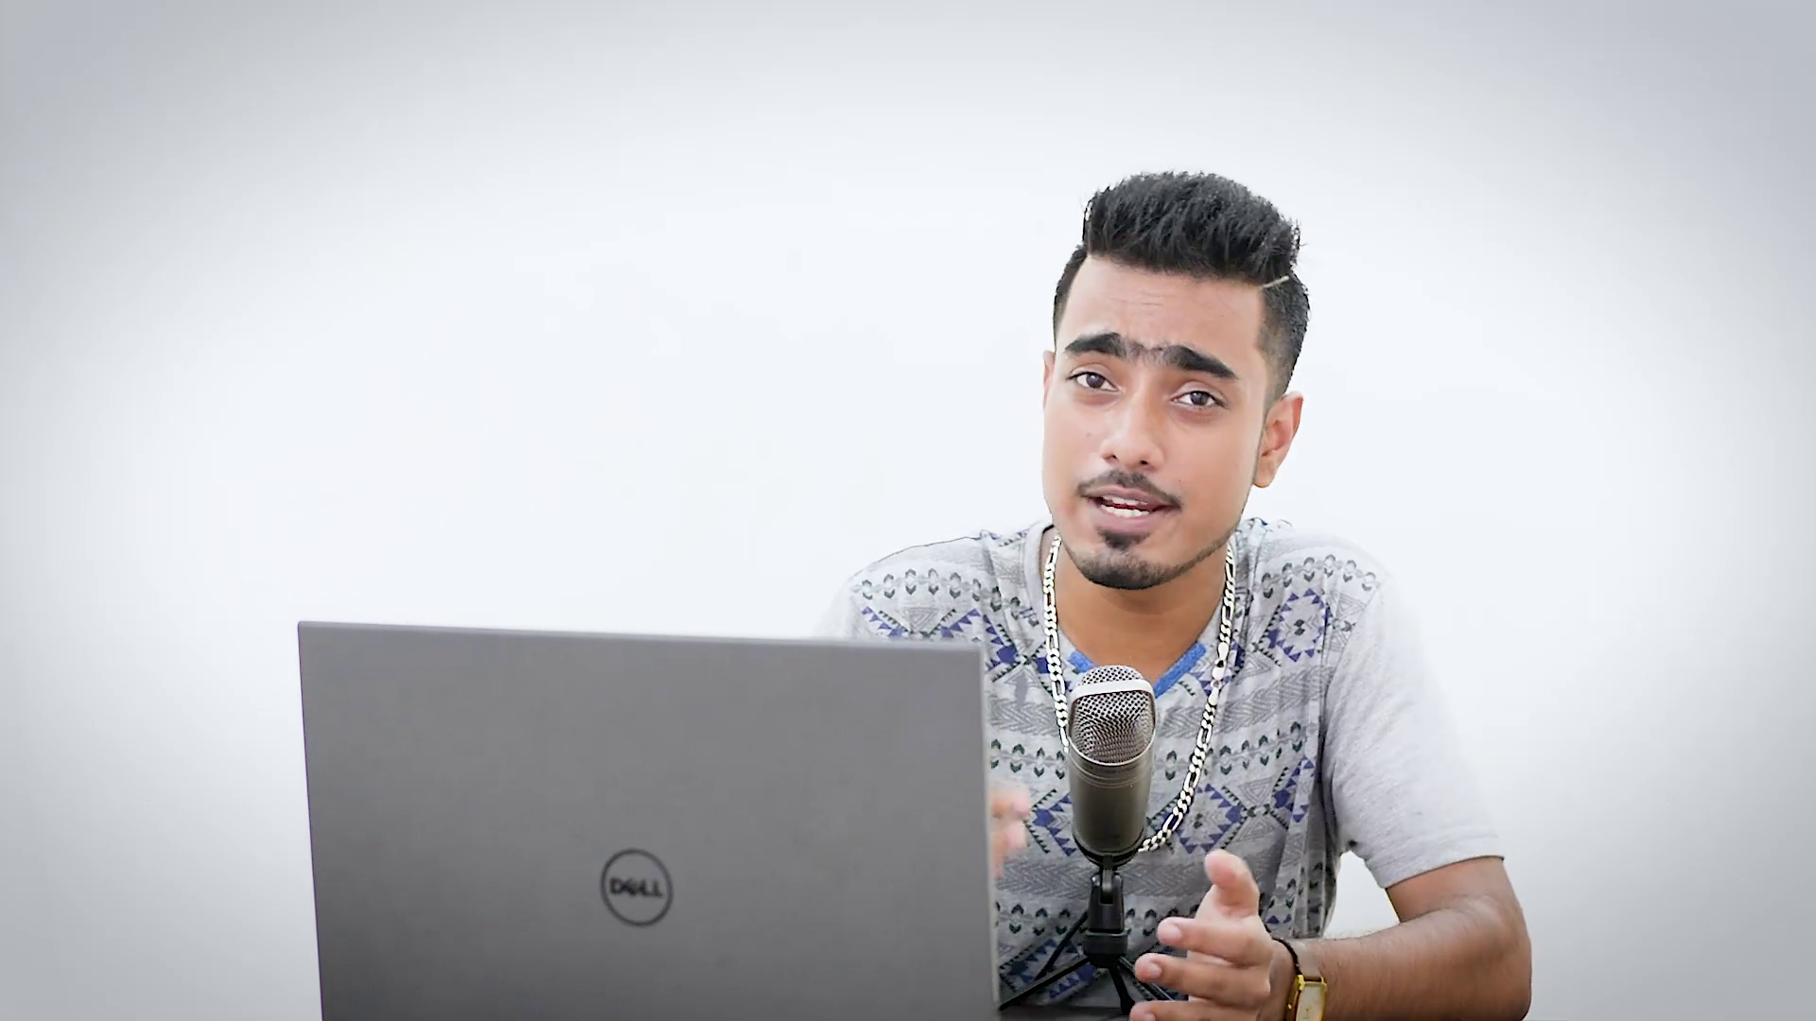
pyautogui.click(1661, 950)
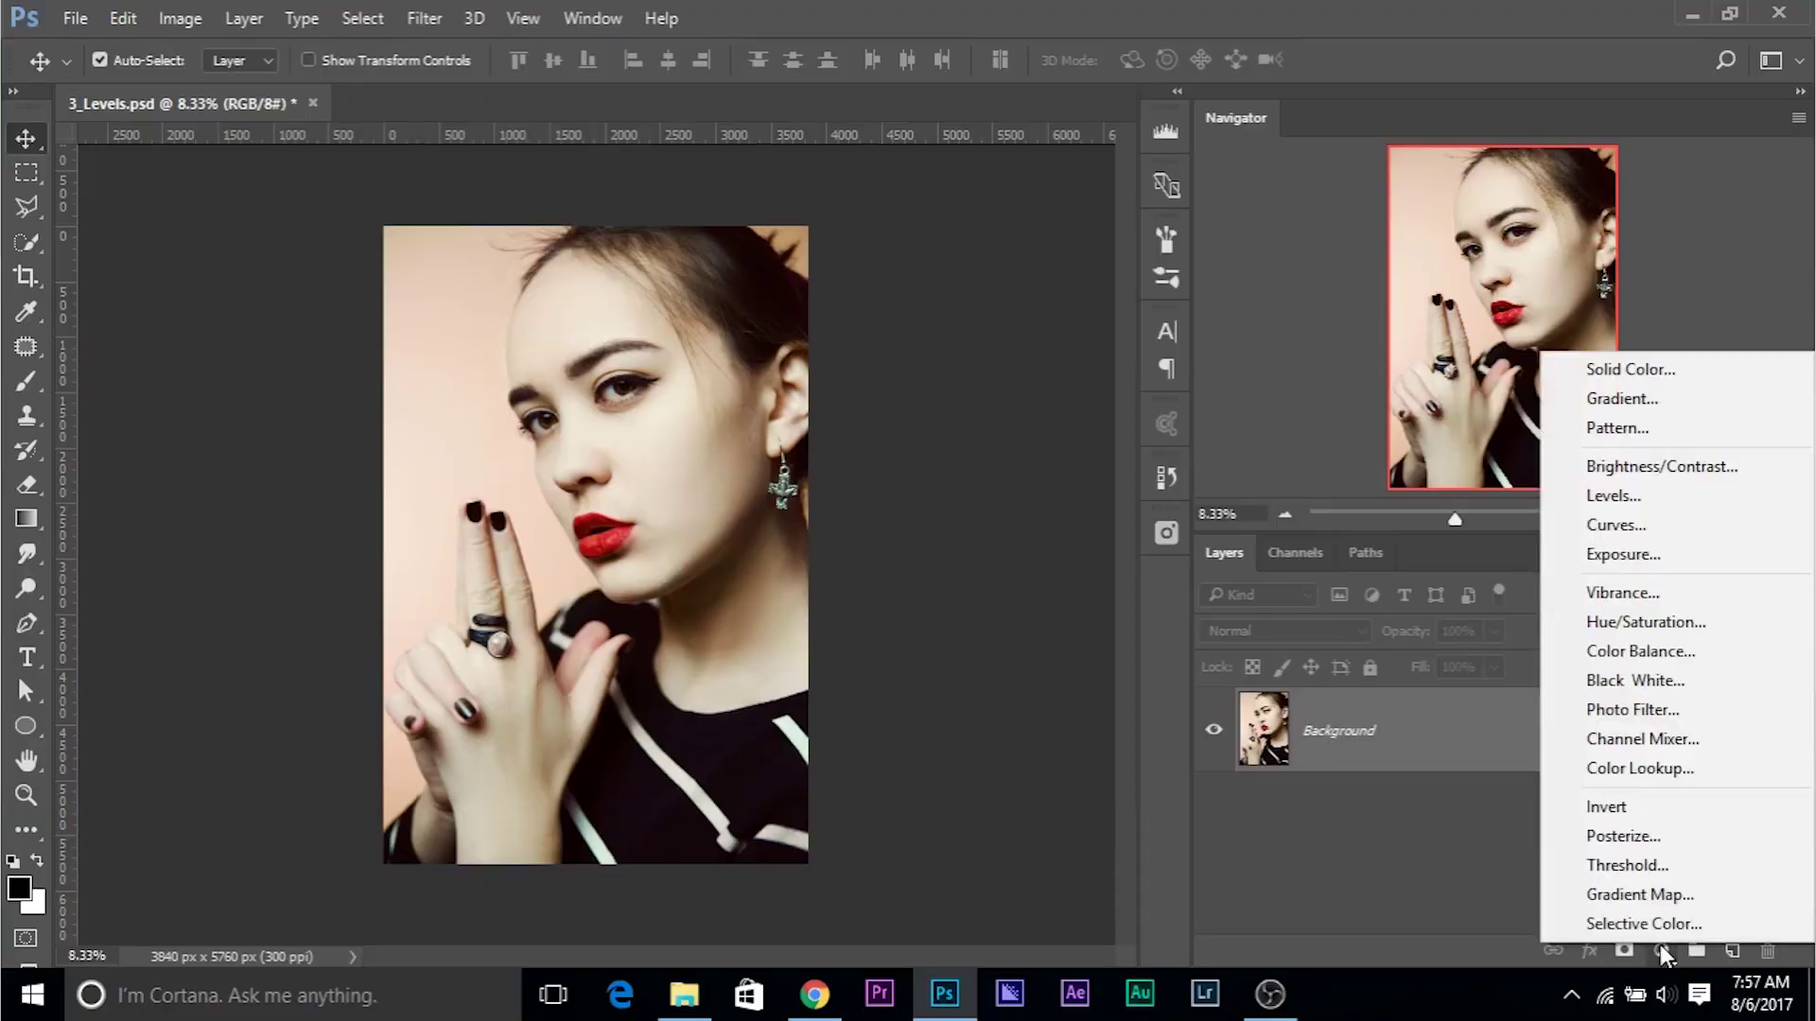
# Step: Add a Levels adjustment, set RGB black input to 47 and raise output black to fade shadows
pyautogui.click(1613, 493)
pyautogui.moveTo(202, 189); pyautogui.dragTo(988, 398)
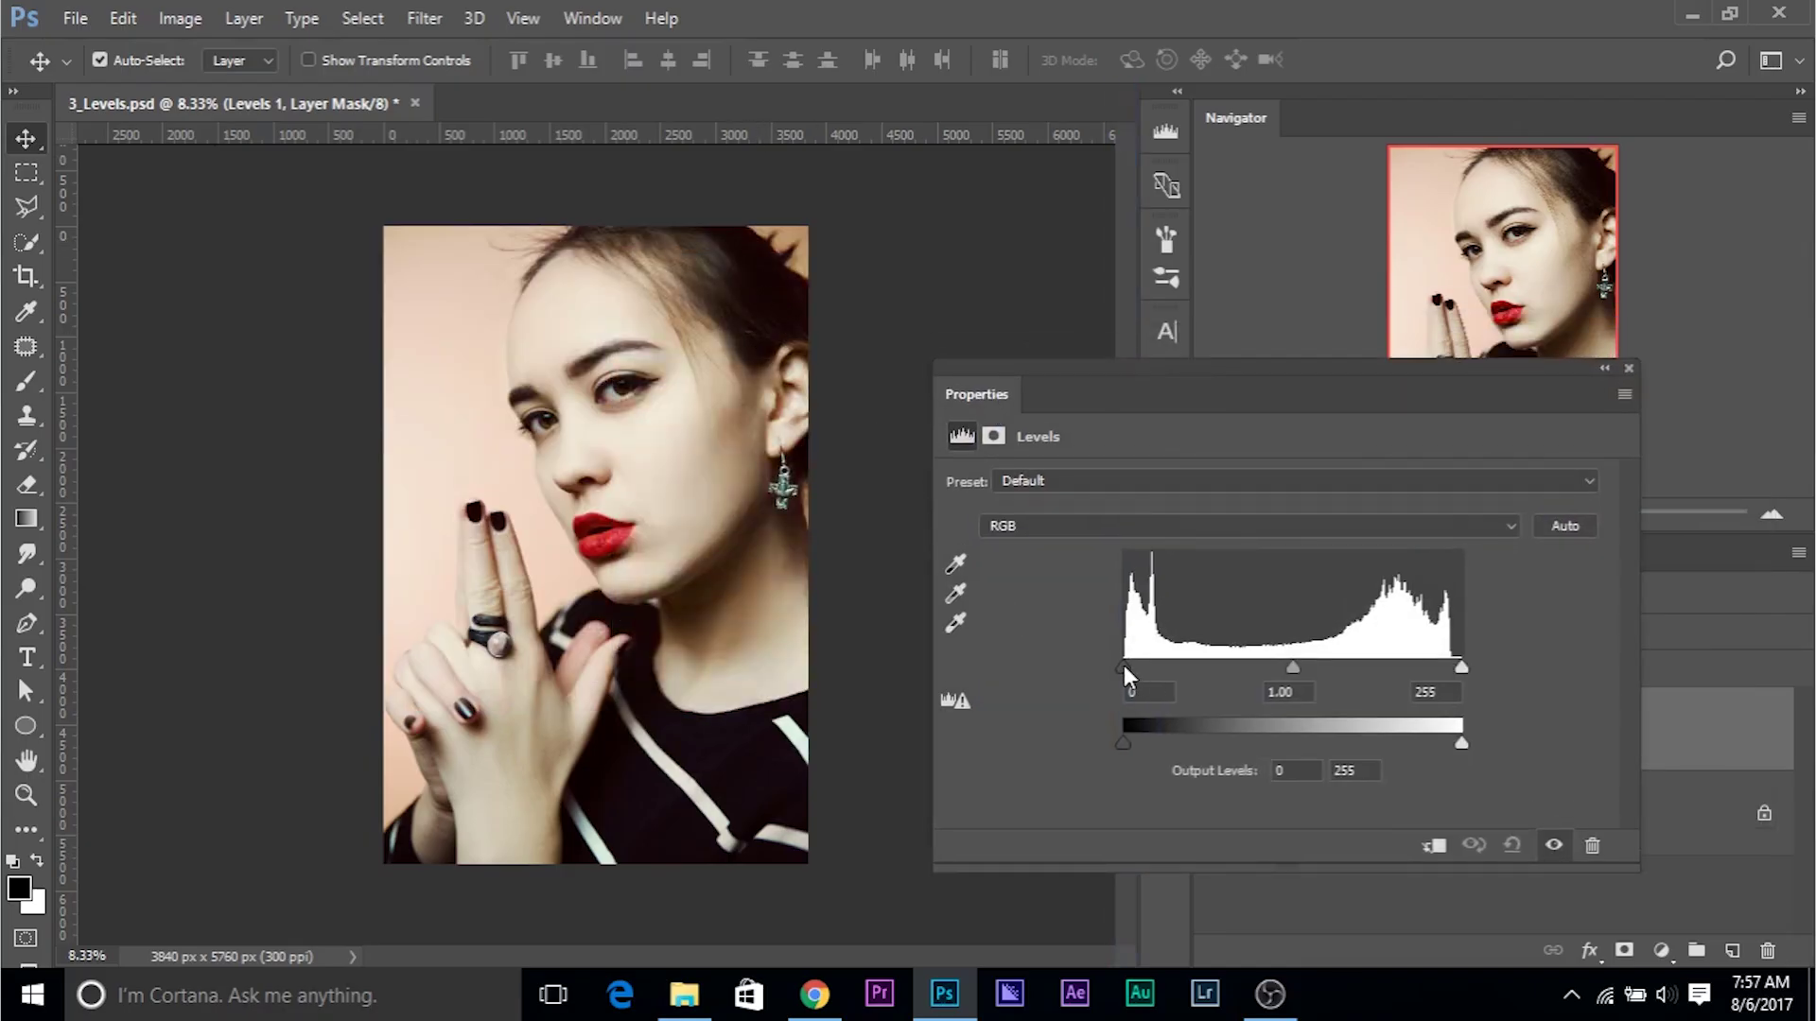
pyautogui.moveTo(1122, 667); pyautogui.dragTo(1185, 667)
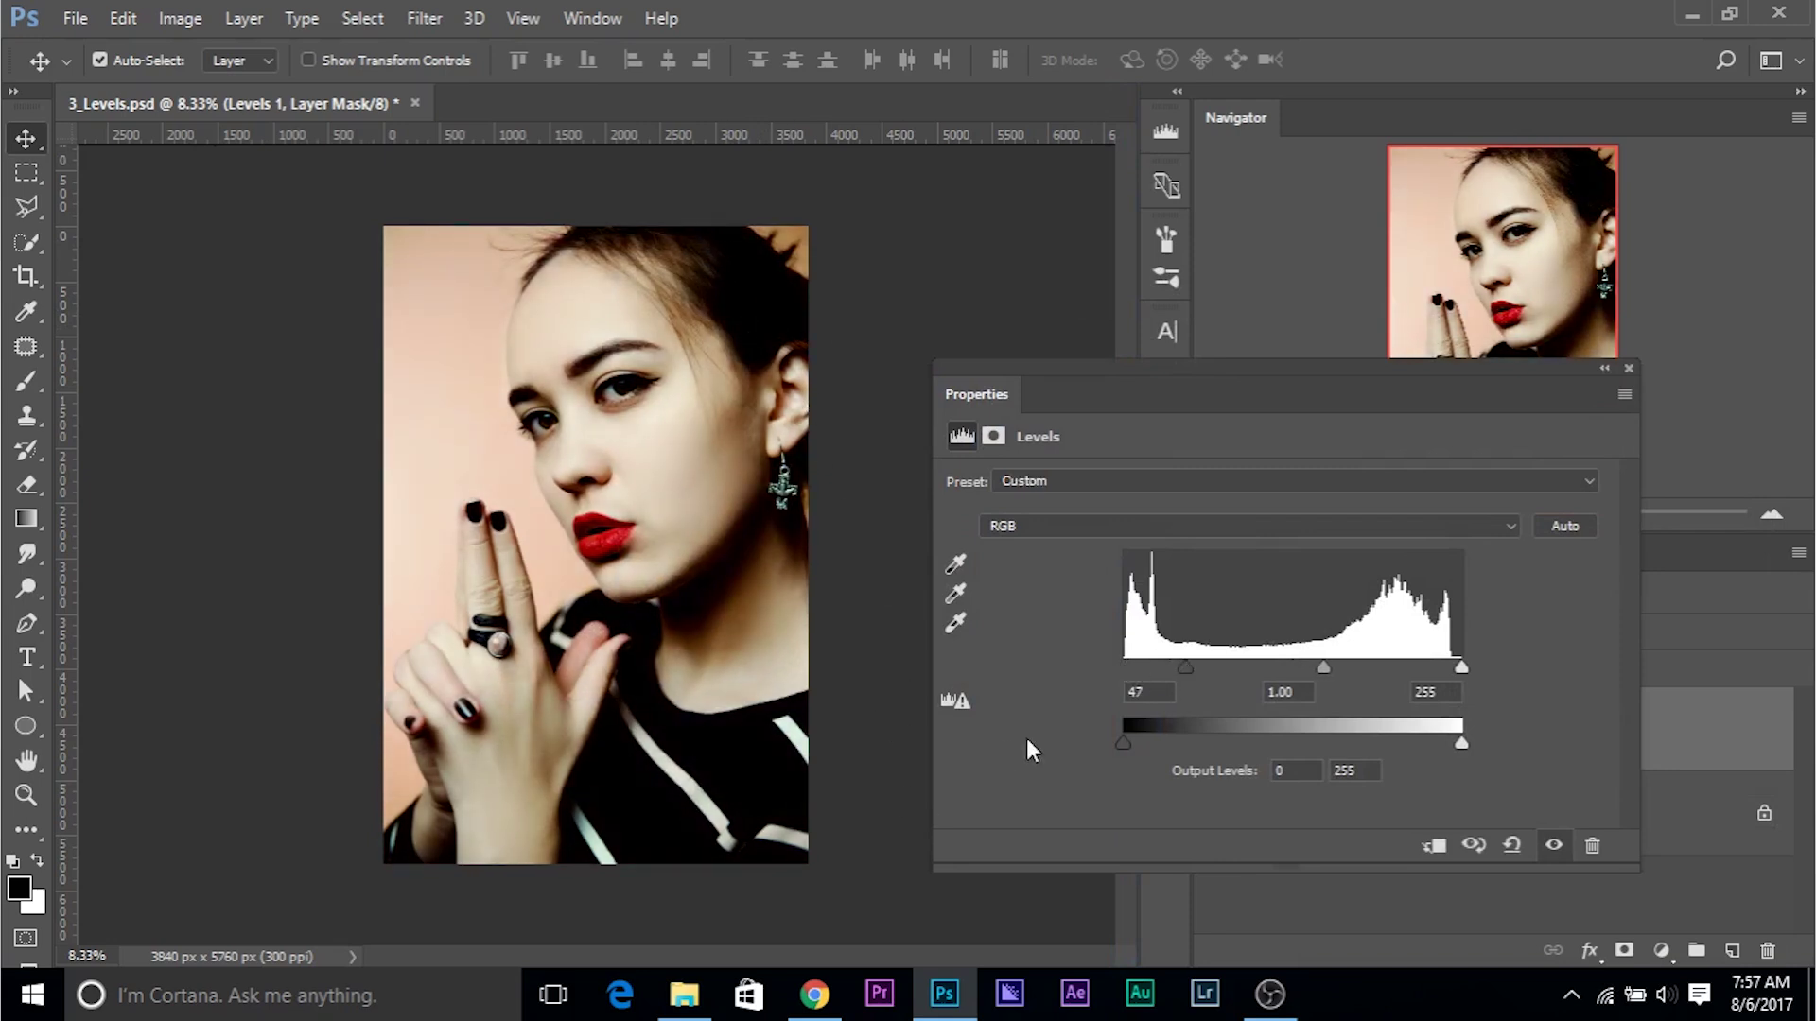
pyautogui.moveTo(1127, 745); pyautogui.dragTo(1171, 736)
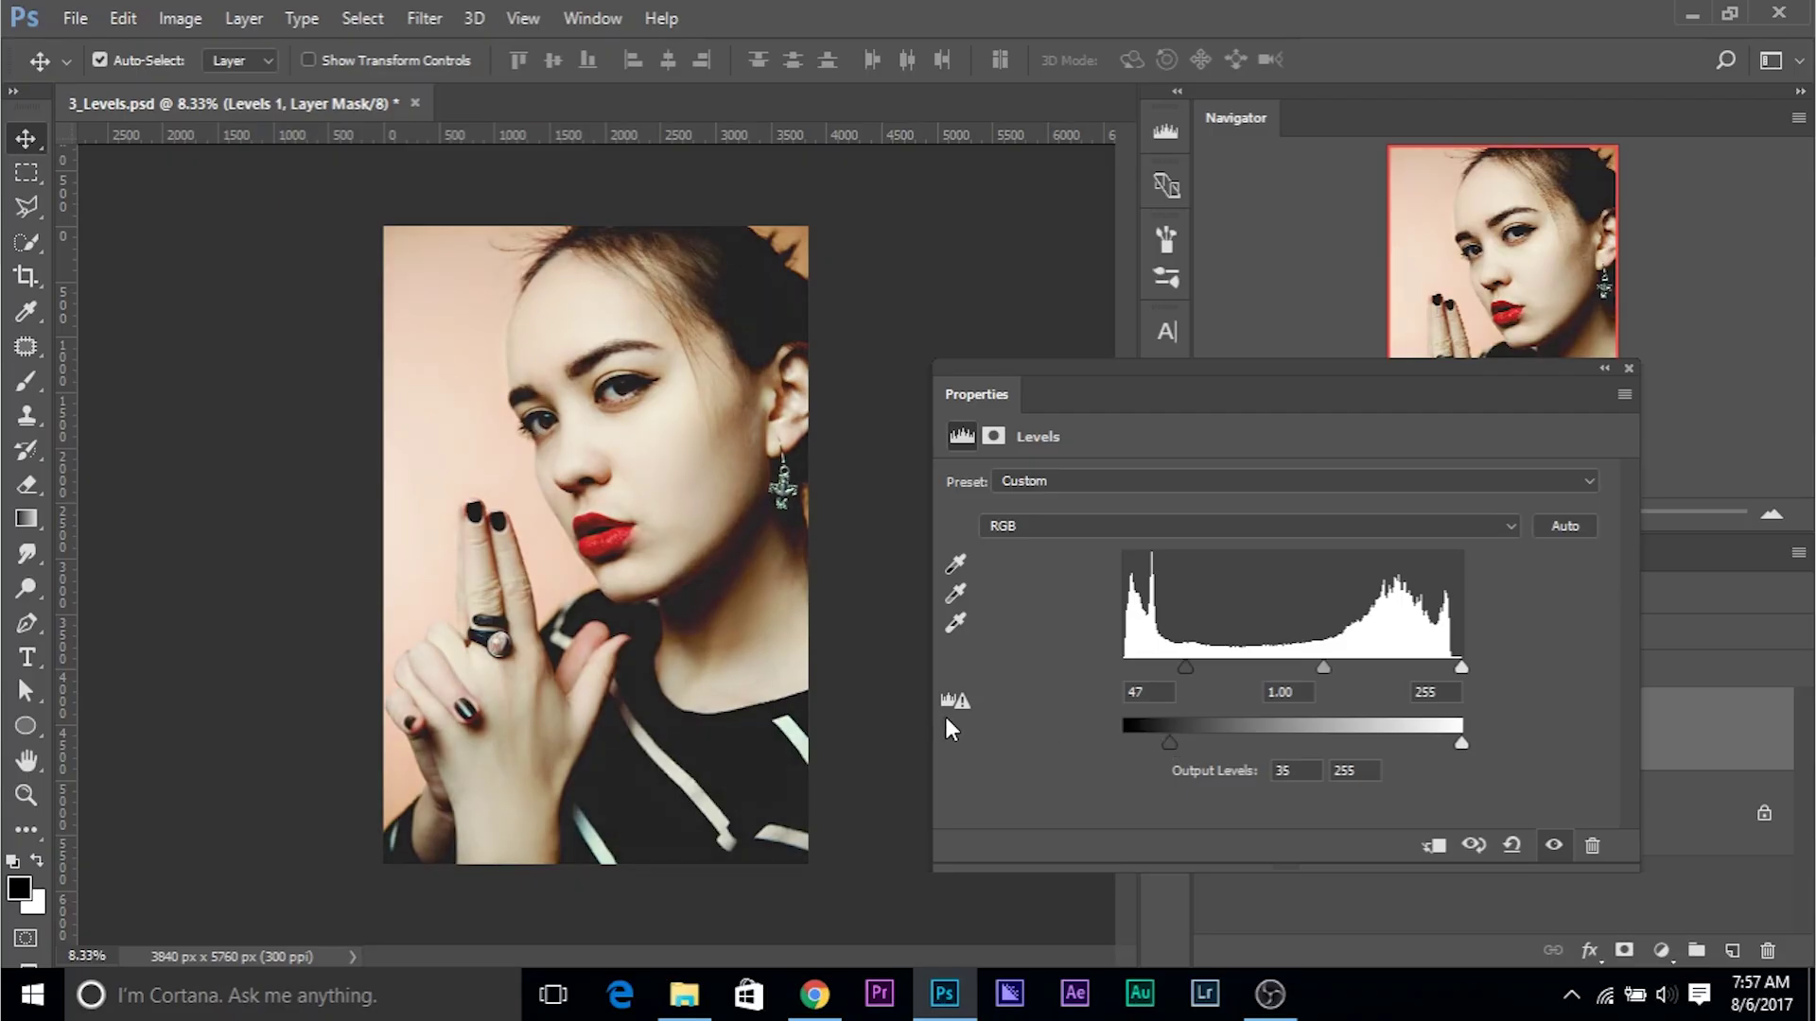
# Step: Give the Blue channel lifted shadows with output black 37 and a nudged midtone
pyautogui.click(1018, 531)
pyautogui.click(1031, 585)
pyautogui.click(1027, 526)
pyautogui.click(1033, 601)
pyautogui.moveTo(1123, 743); pyautogui.dragTo(1184, 736)
pyautogui.moveTo(1116, 666); pyautogui.dragTo(1140, 665)
pyautogui.moveTo(1183, 744)
pyautogui.mouseDown()
pyautogui.moveTo(1144, 730)
pyautogui.moveTo(1171, 736)
pyautogui.mouseUp()
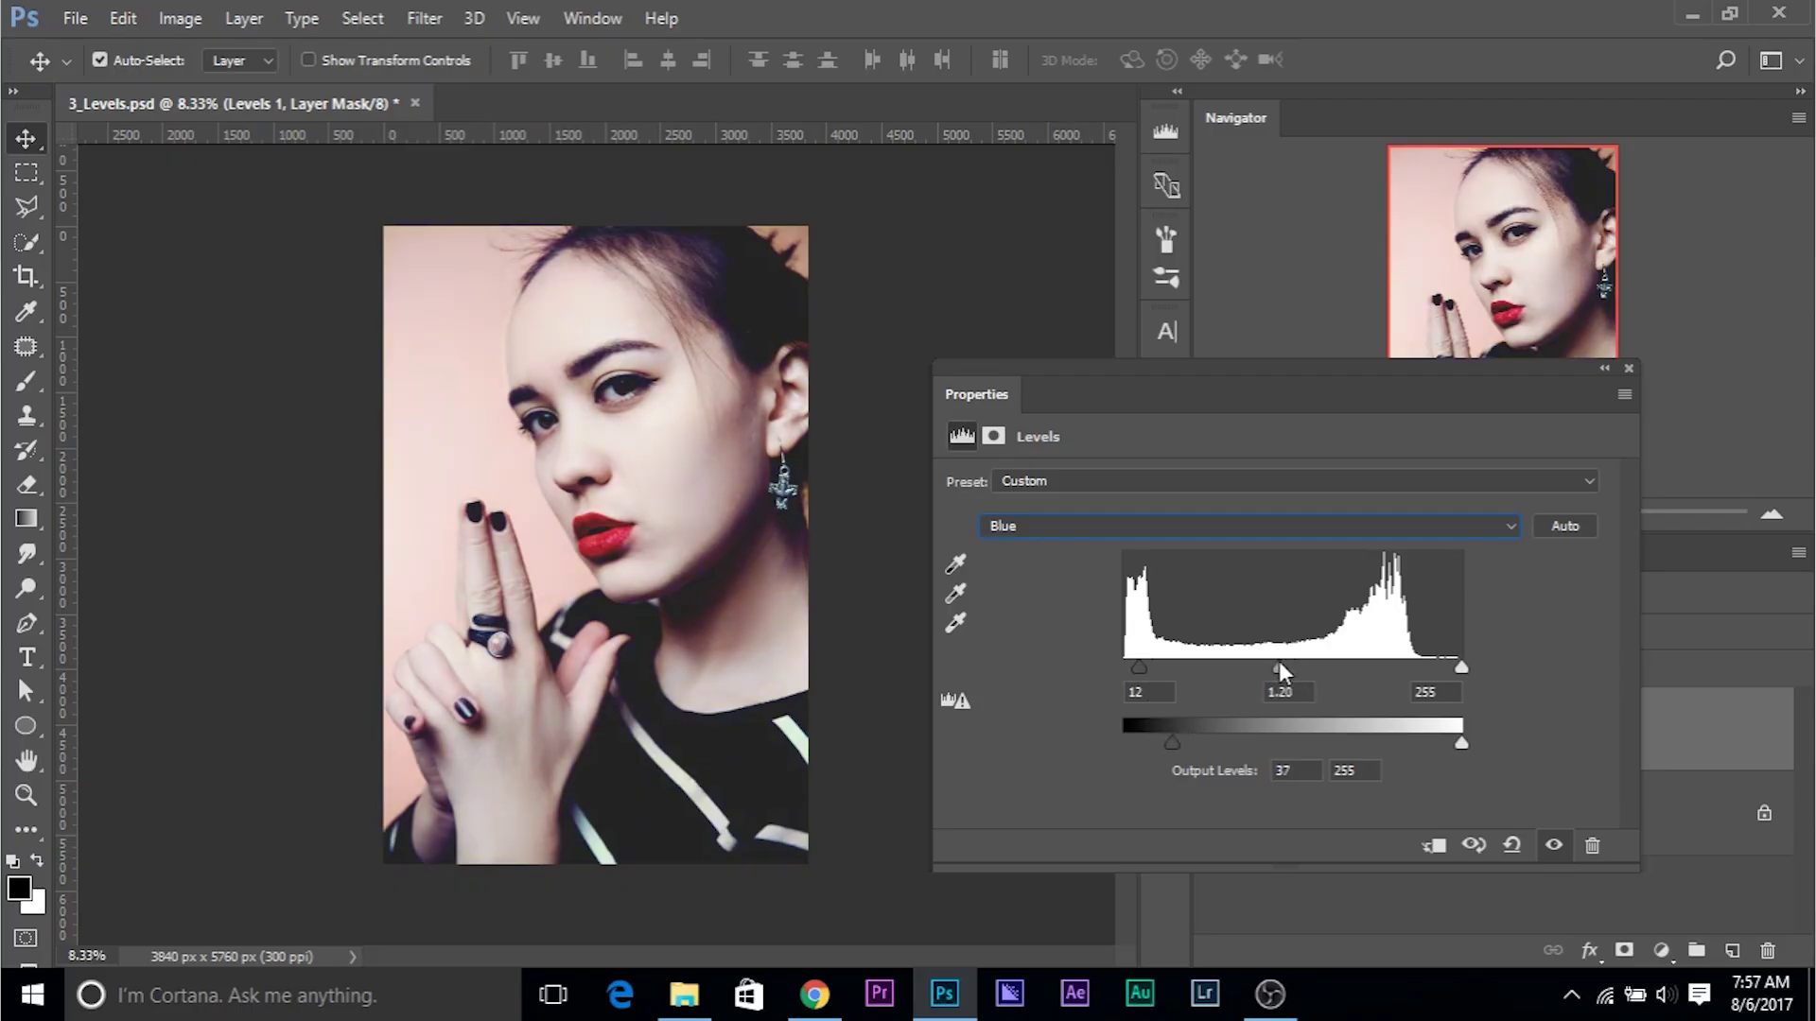
pyautogui.moveTo(1280, 666); pyautogui.dragTo(1287, 666)
# Step: Lower the Green midtone for a pinker photo, raise Blue output white slightly, and close Properties
pyautogui.click(1203, 531)
pyautogui.click(1155, 580)
pyautogui.moveTo(1292, 671)
pyautogui.mouseDown()
pyautogui.moveTo(1271, 658)
pyautogui.moveTo(1331, 652)
pyautogui.moveTo(1315, 666)
pyautogui.mouseUp()
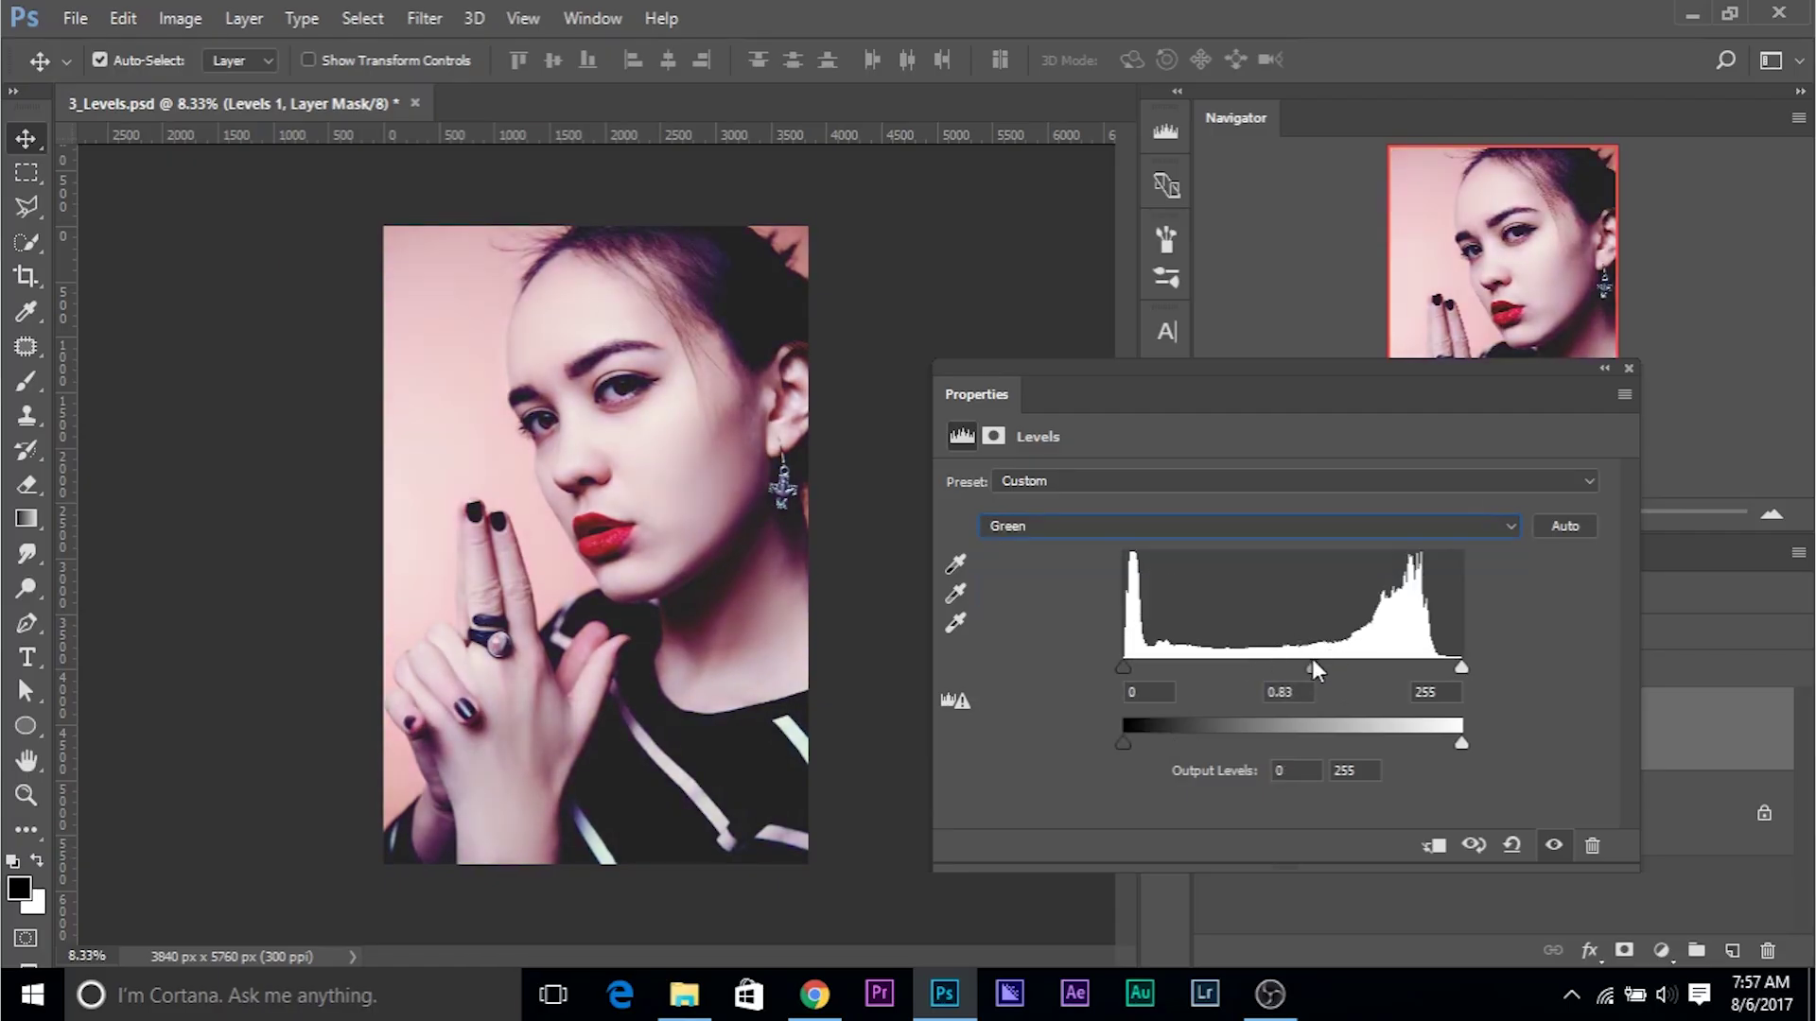
pyautogui.click(1088, 526)
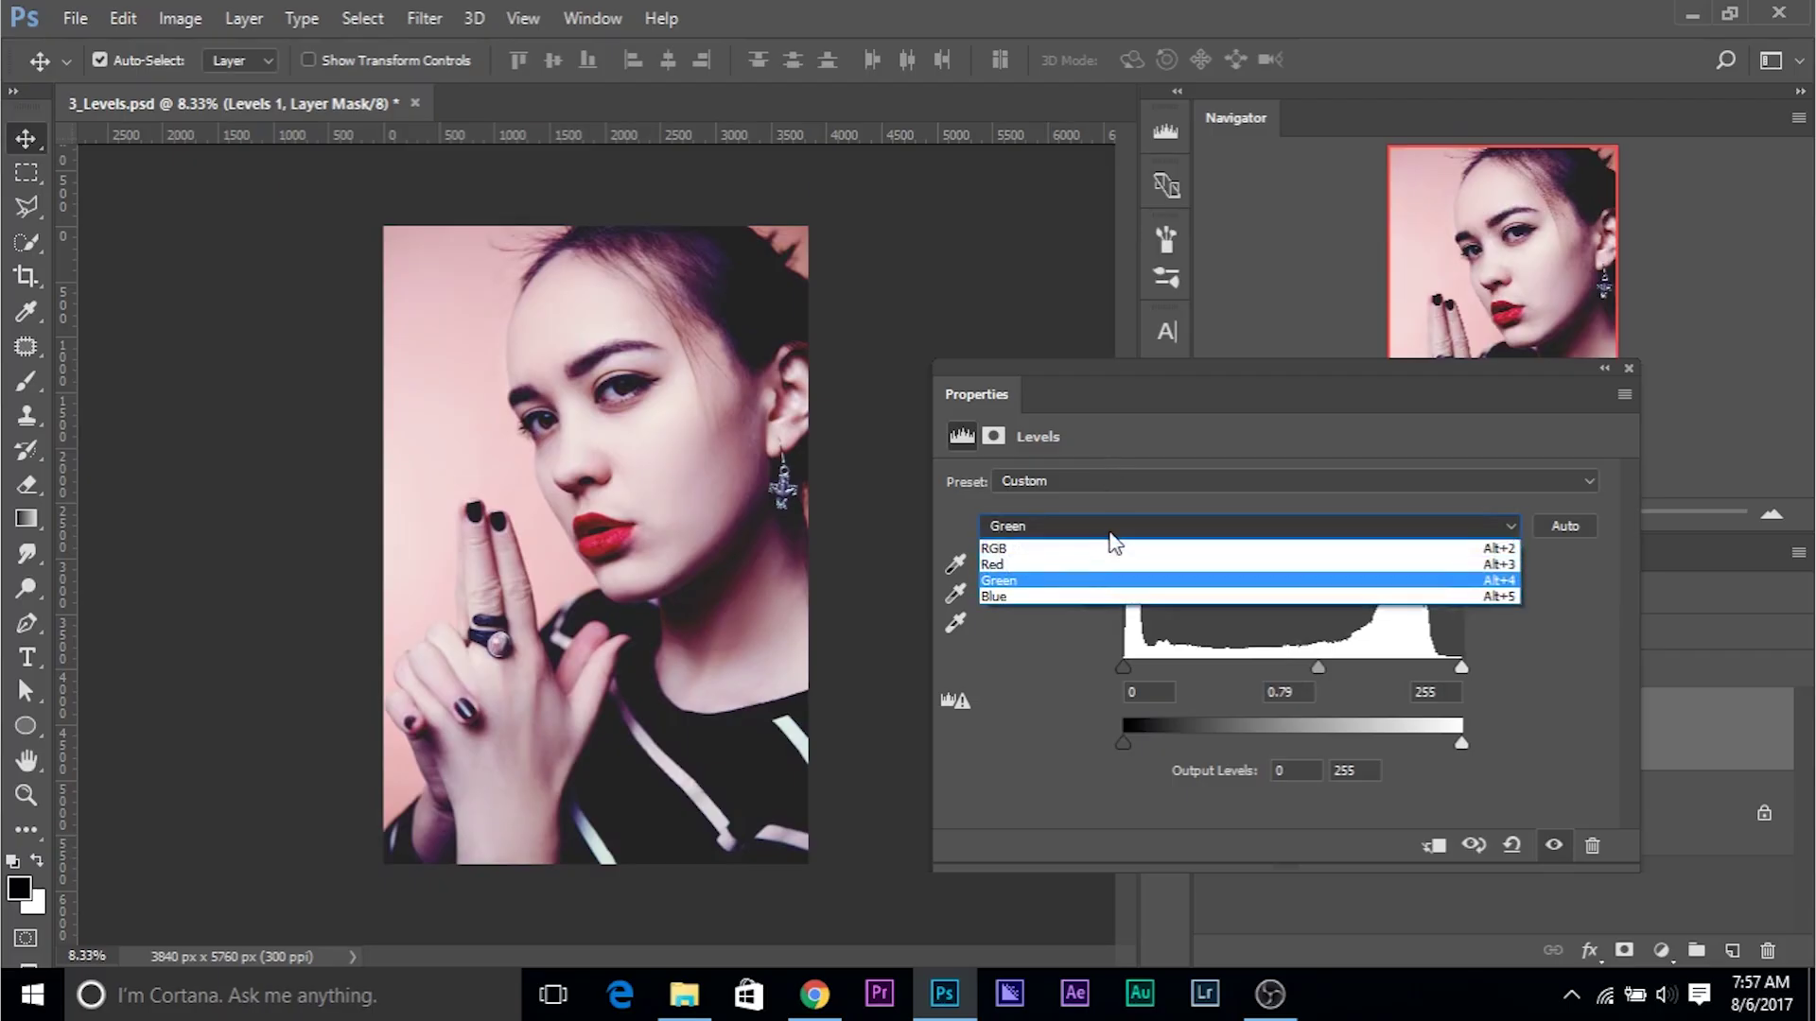
pyautogui.click(1076, 599)
pyautogui.moveTo(1403, 737); pyautogui.dragTo(1409, 736)
pyautogui.click(1629, 368)
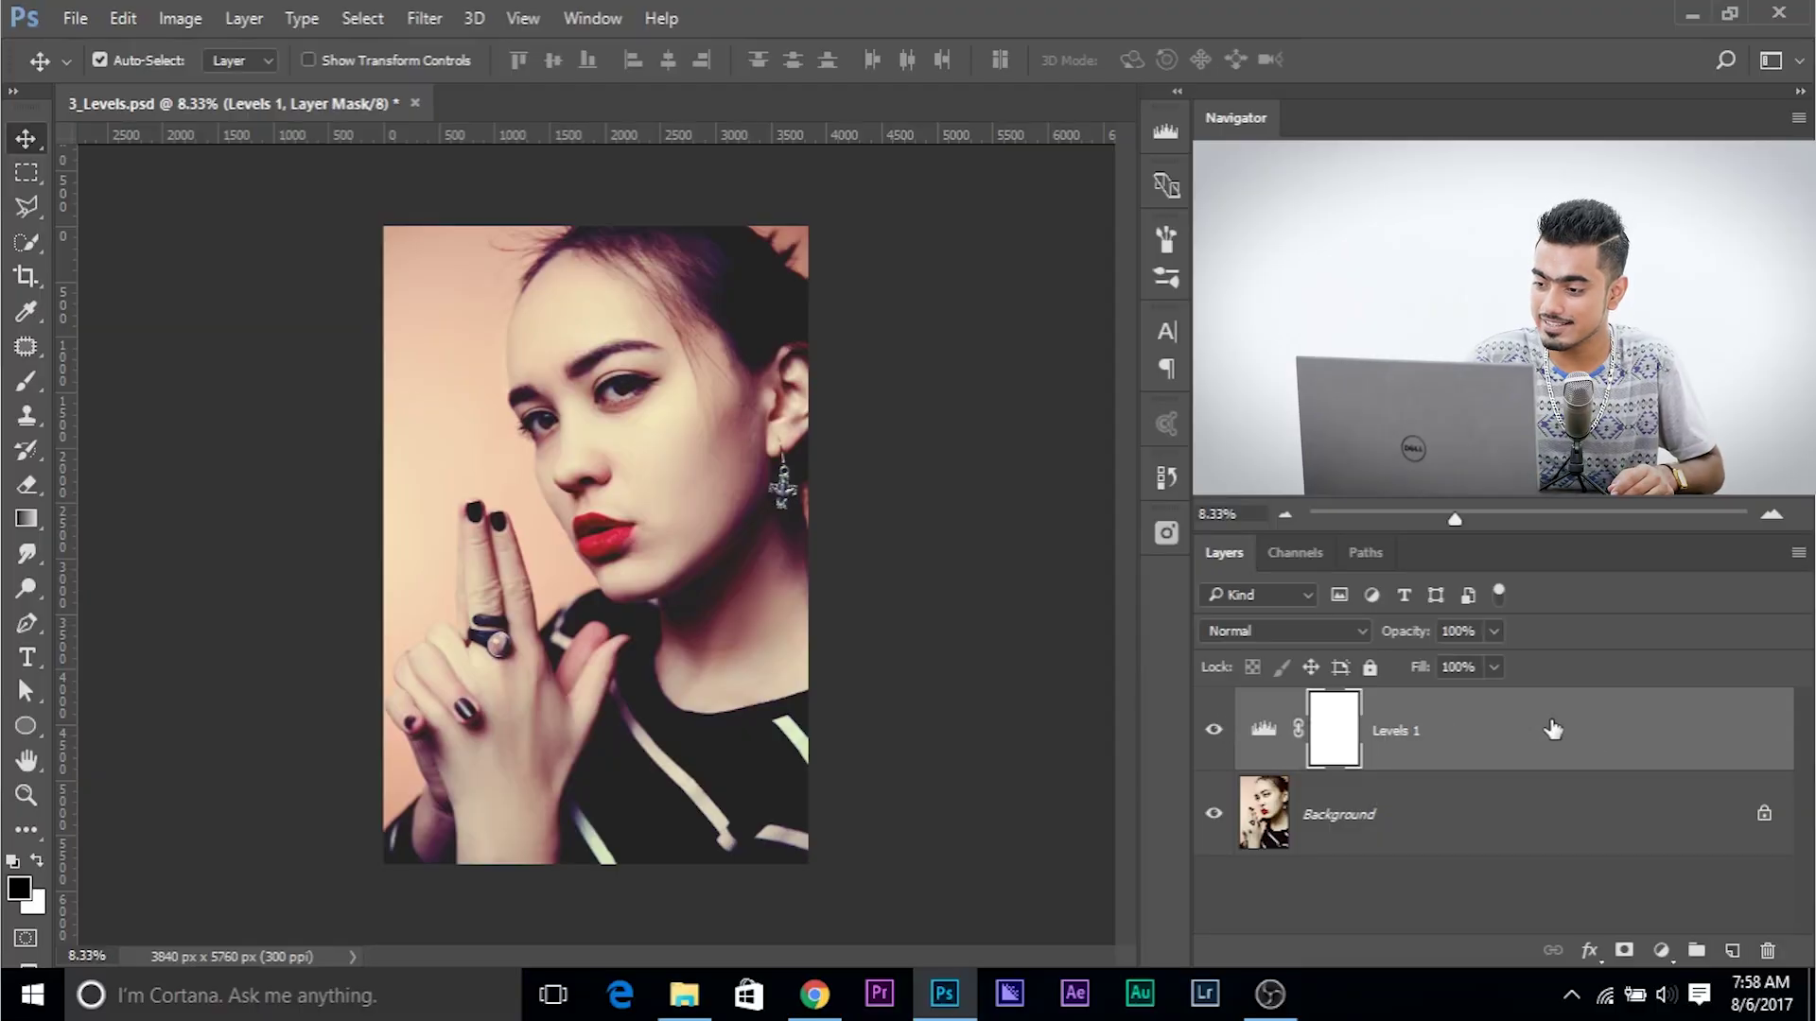
# Step: Remove the Levels 1 layer from 3_Levels.psd, restoring the portrait's original tones
pyautogui.moveTo(1554, 729); pyautogui.dragTo(1767, 950)
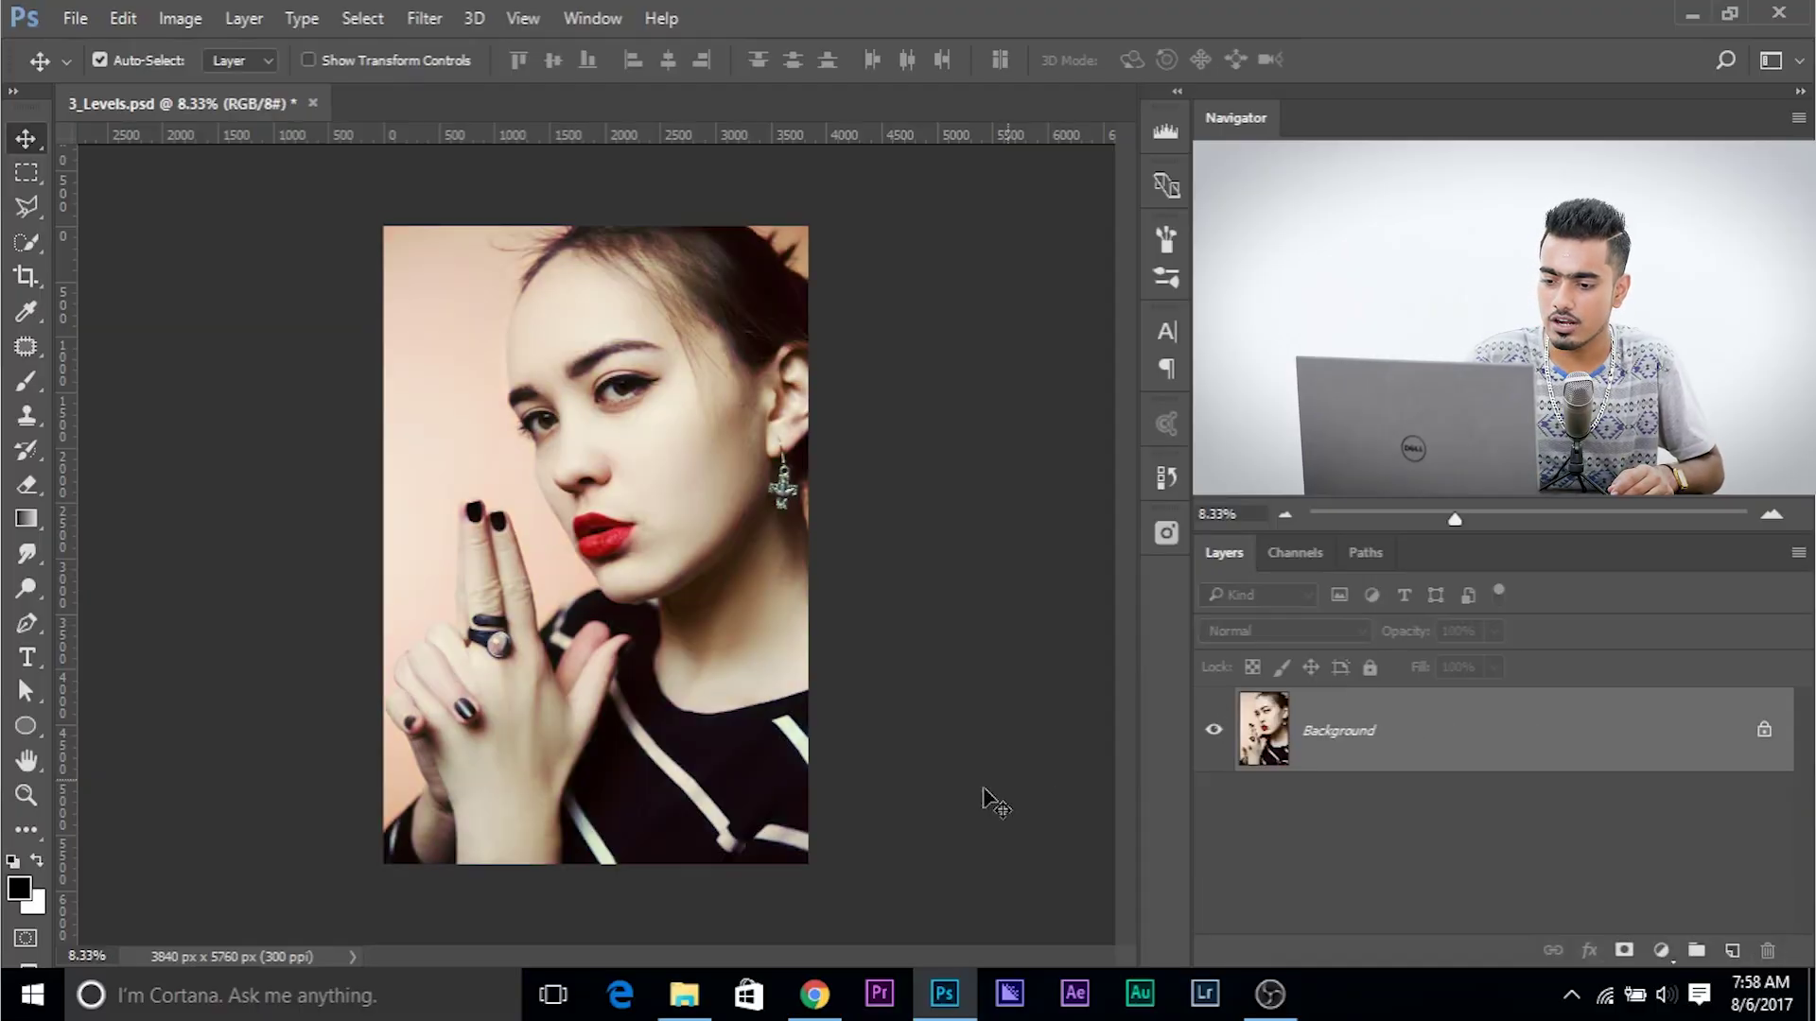
# Step: Bring 4_Selective Color.psd into Photoshop from File Explorer, dismissing the library prompt
pyautogui.click(1692, 14)
pyautogui.moveTo(357, 345); pyautogui.dragTo(552, 369)
pyautogui.hotkey('alt', 'Tab')
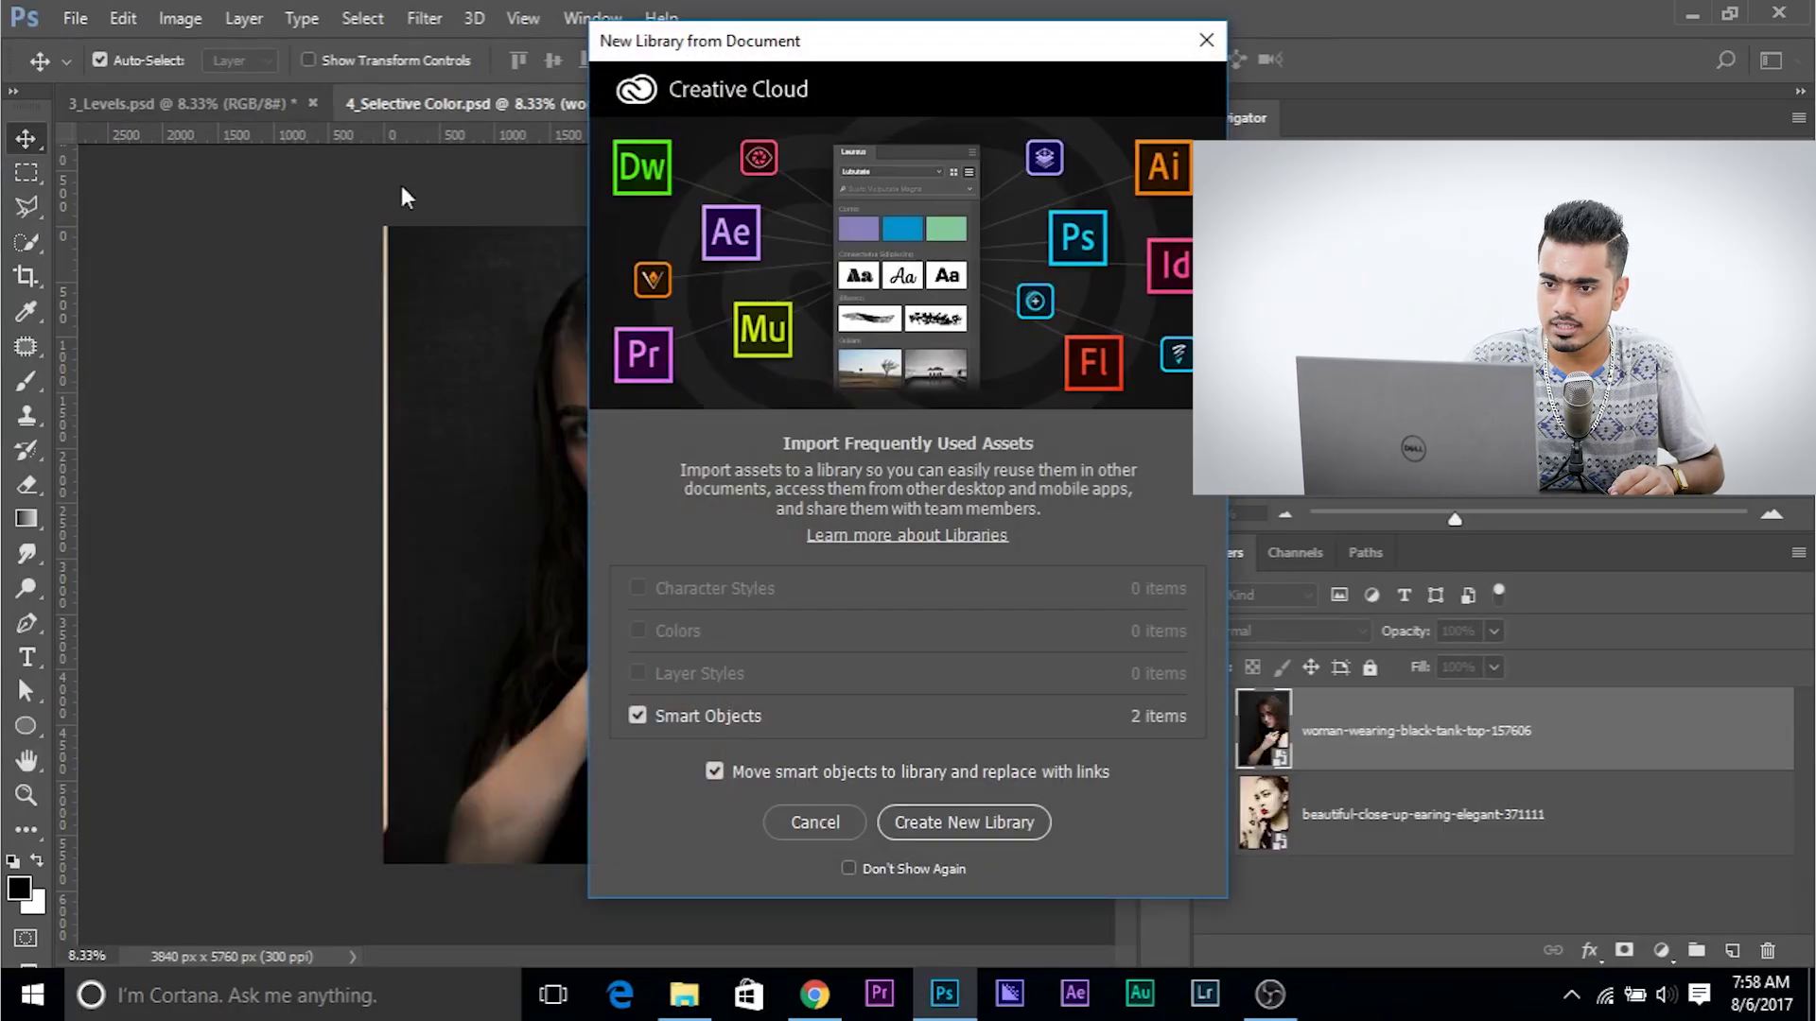
pyautogui.click(1206, 39)
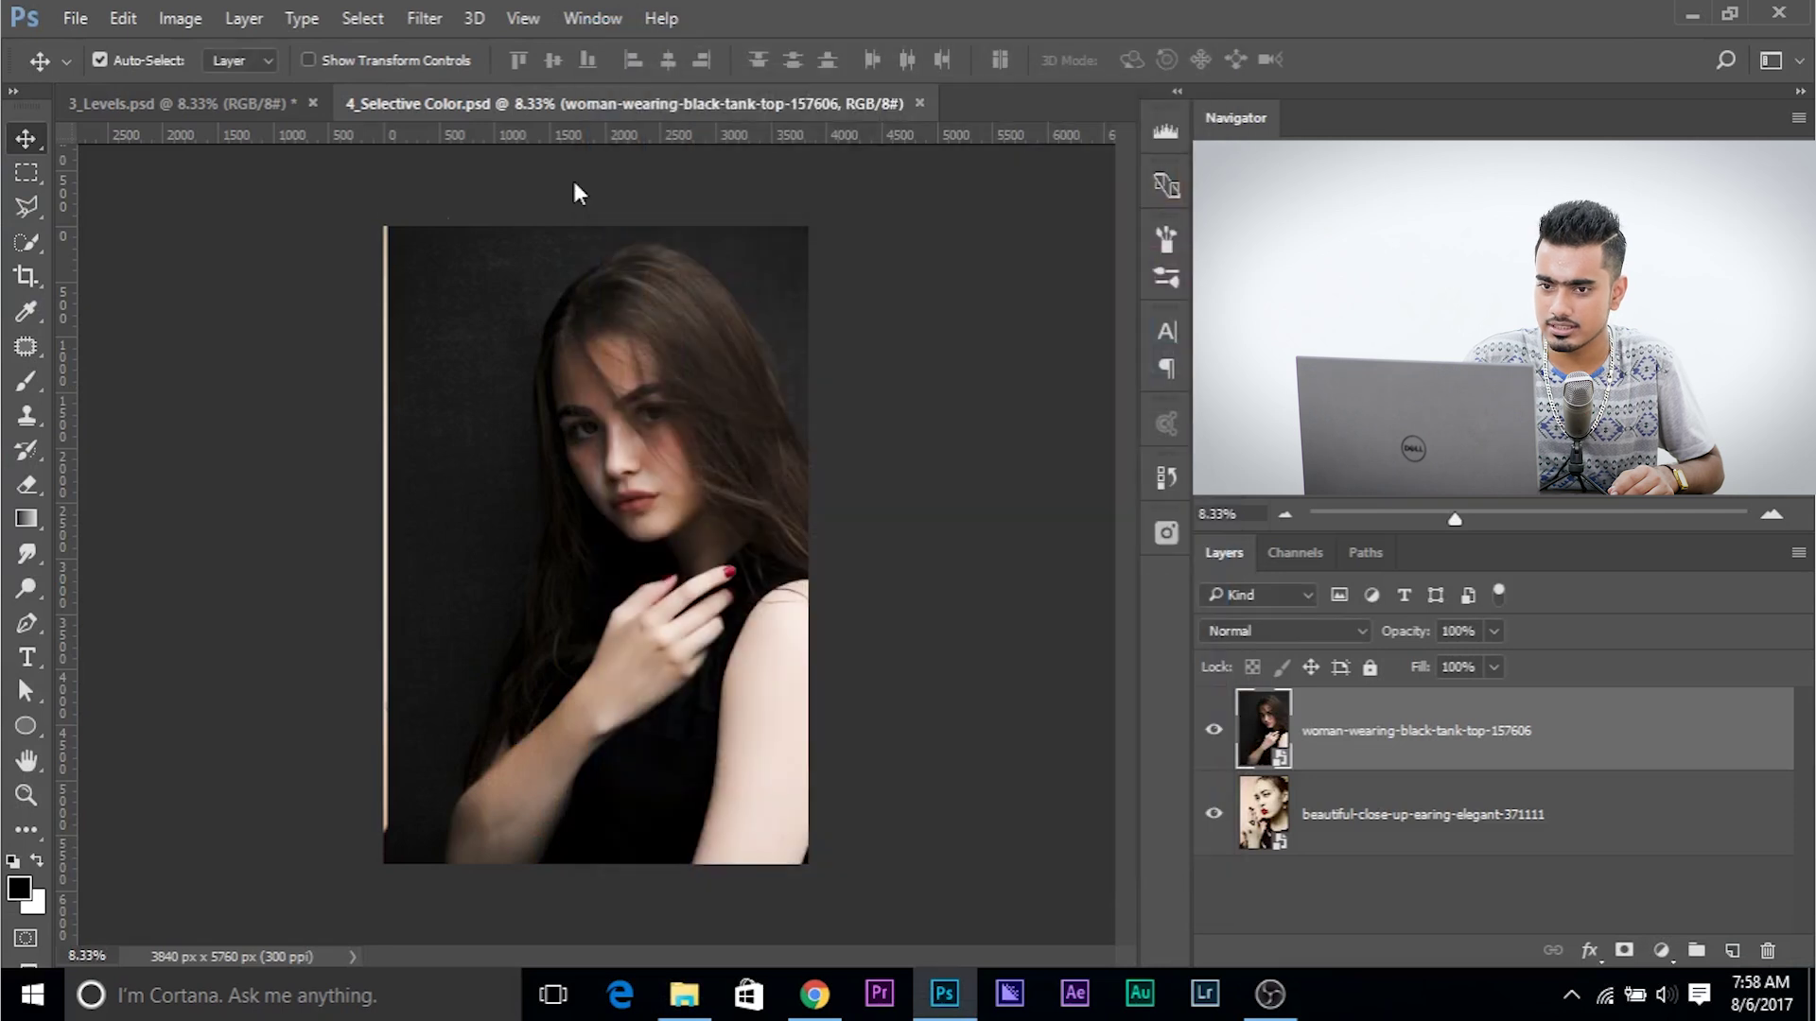
# Step: Close 3_Levels without saving and keep only the tank-top portrait layer, deleting the earring close-up
pyautogui.click(310, 102)
pyautogui.click(932, 381)
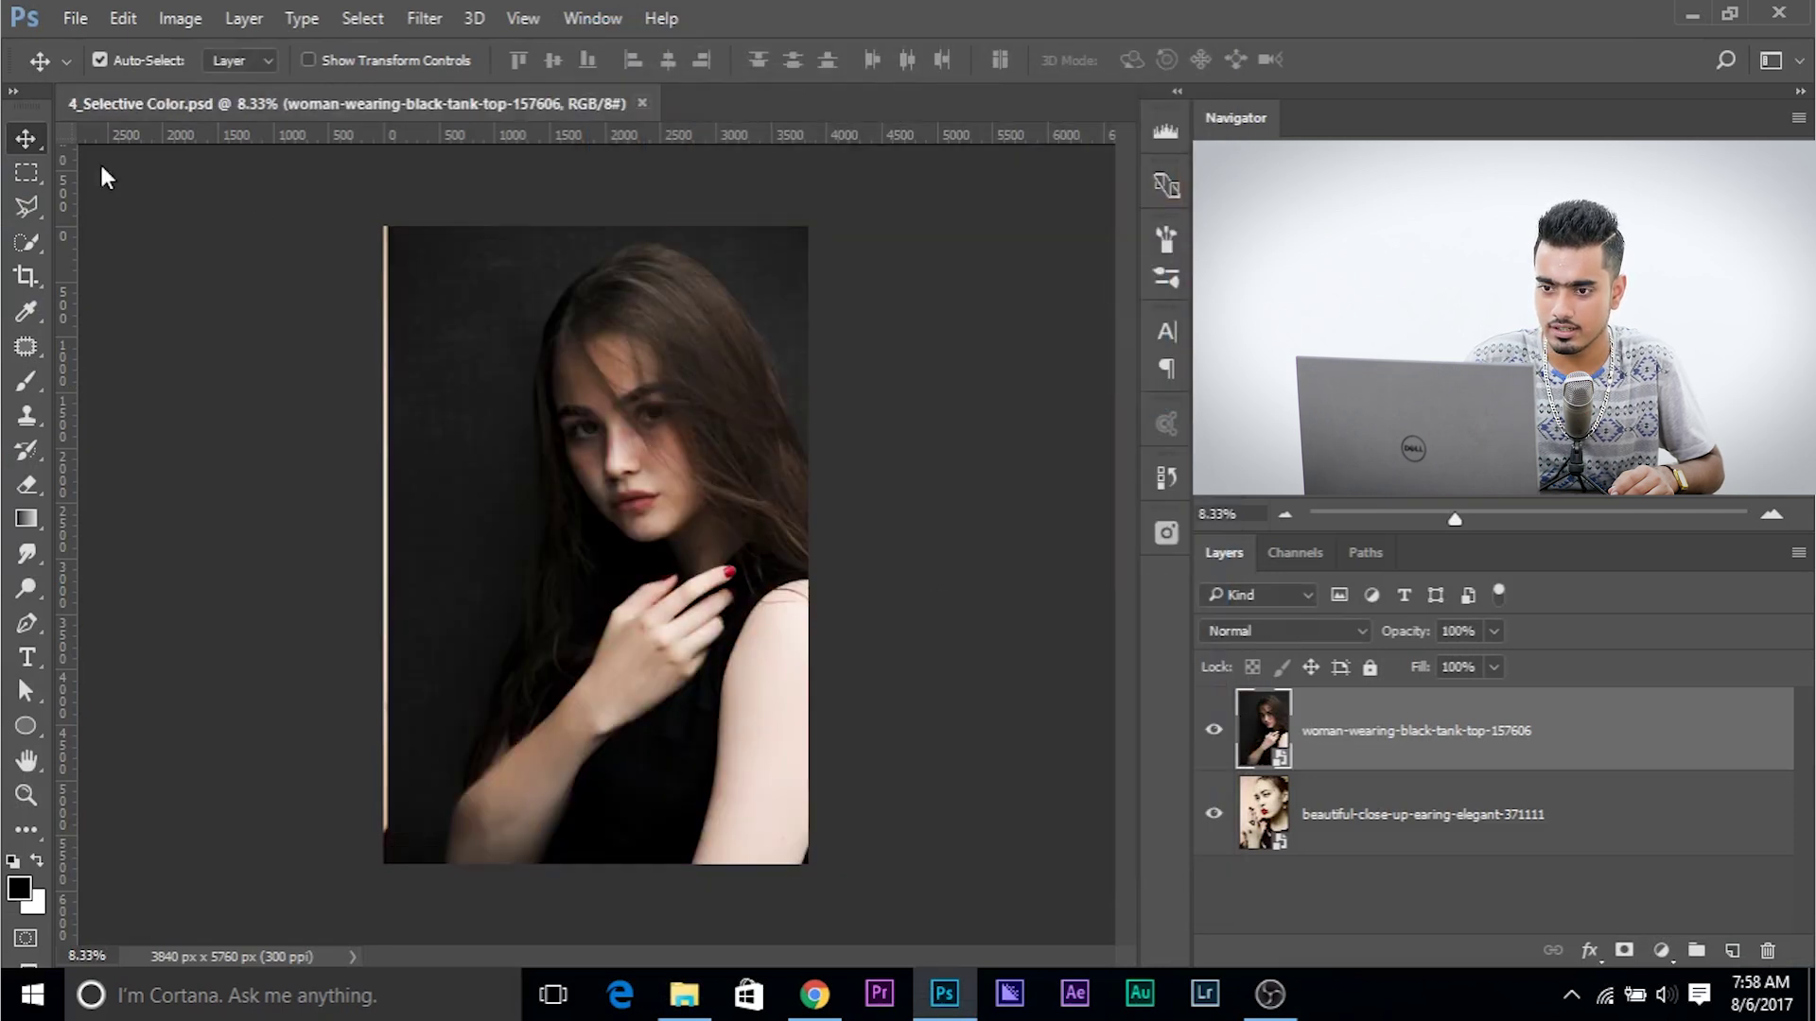
pyautogui.moveTo(699, 416); pyautogui.dragTo(685, 406)
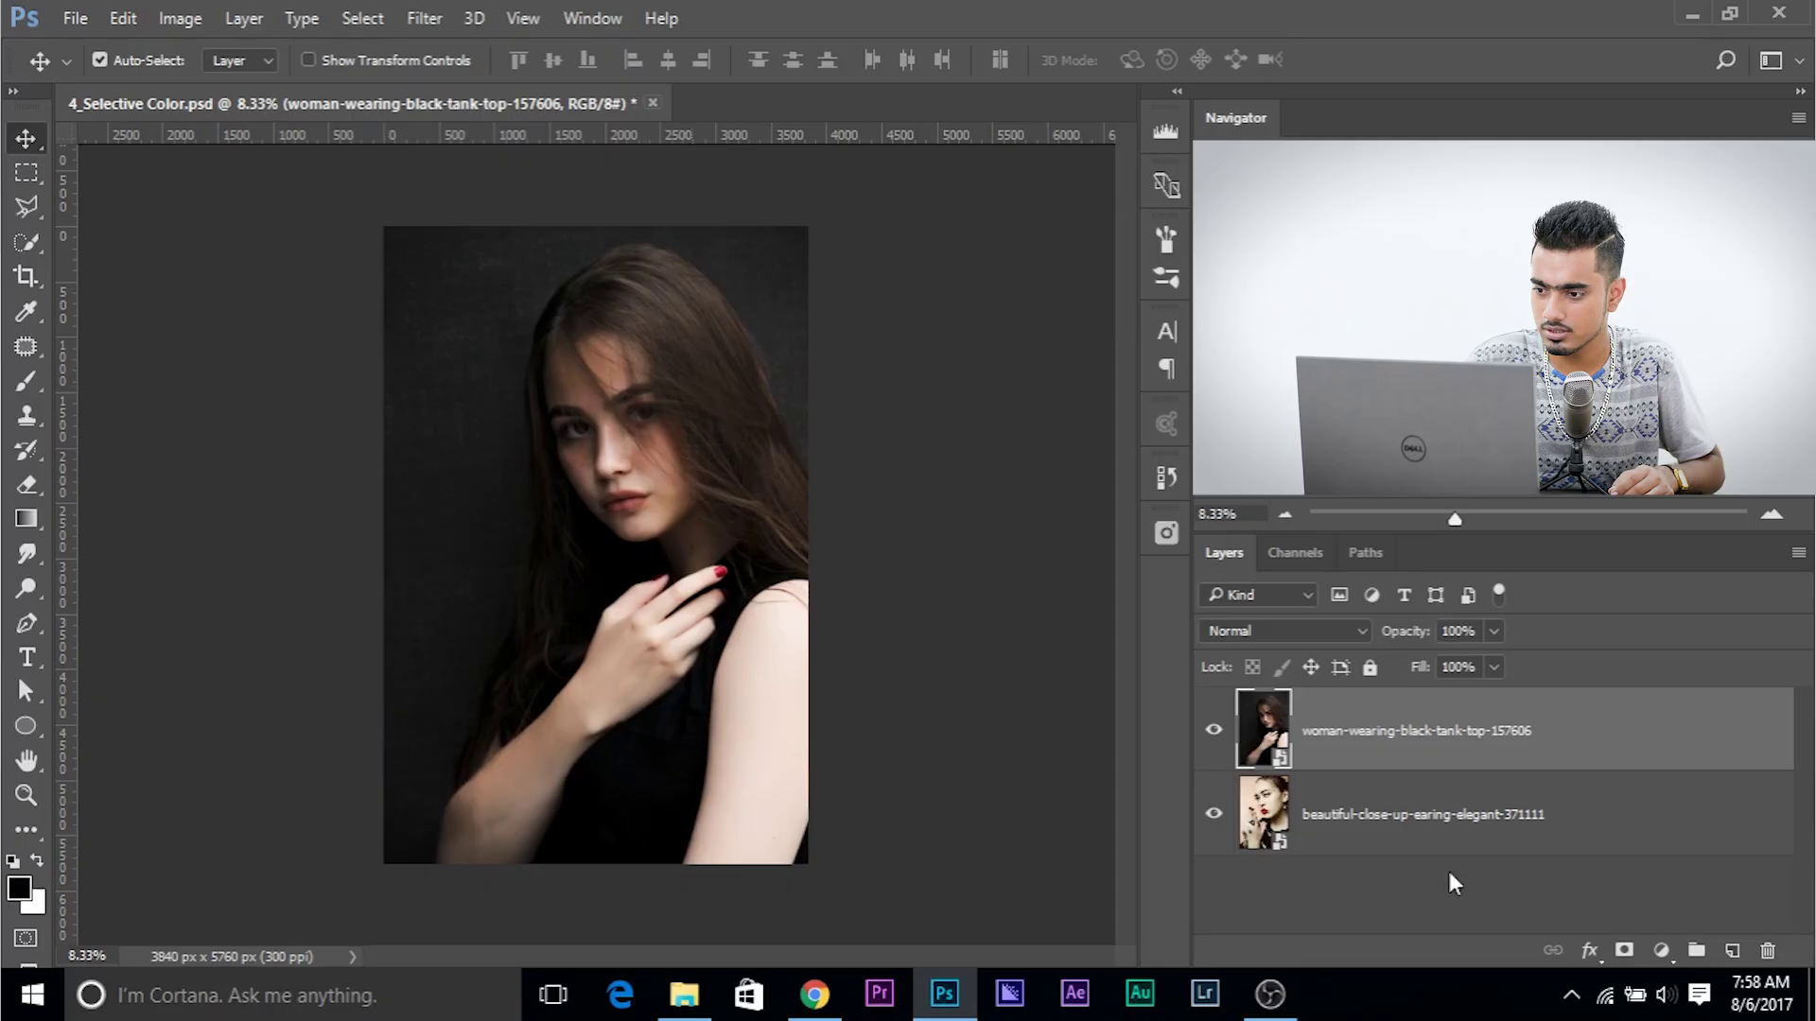
pyautogui.moveTo(1561, 819); pyautogui.dragTo(1767, 951)
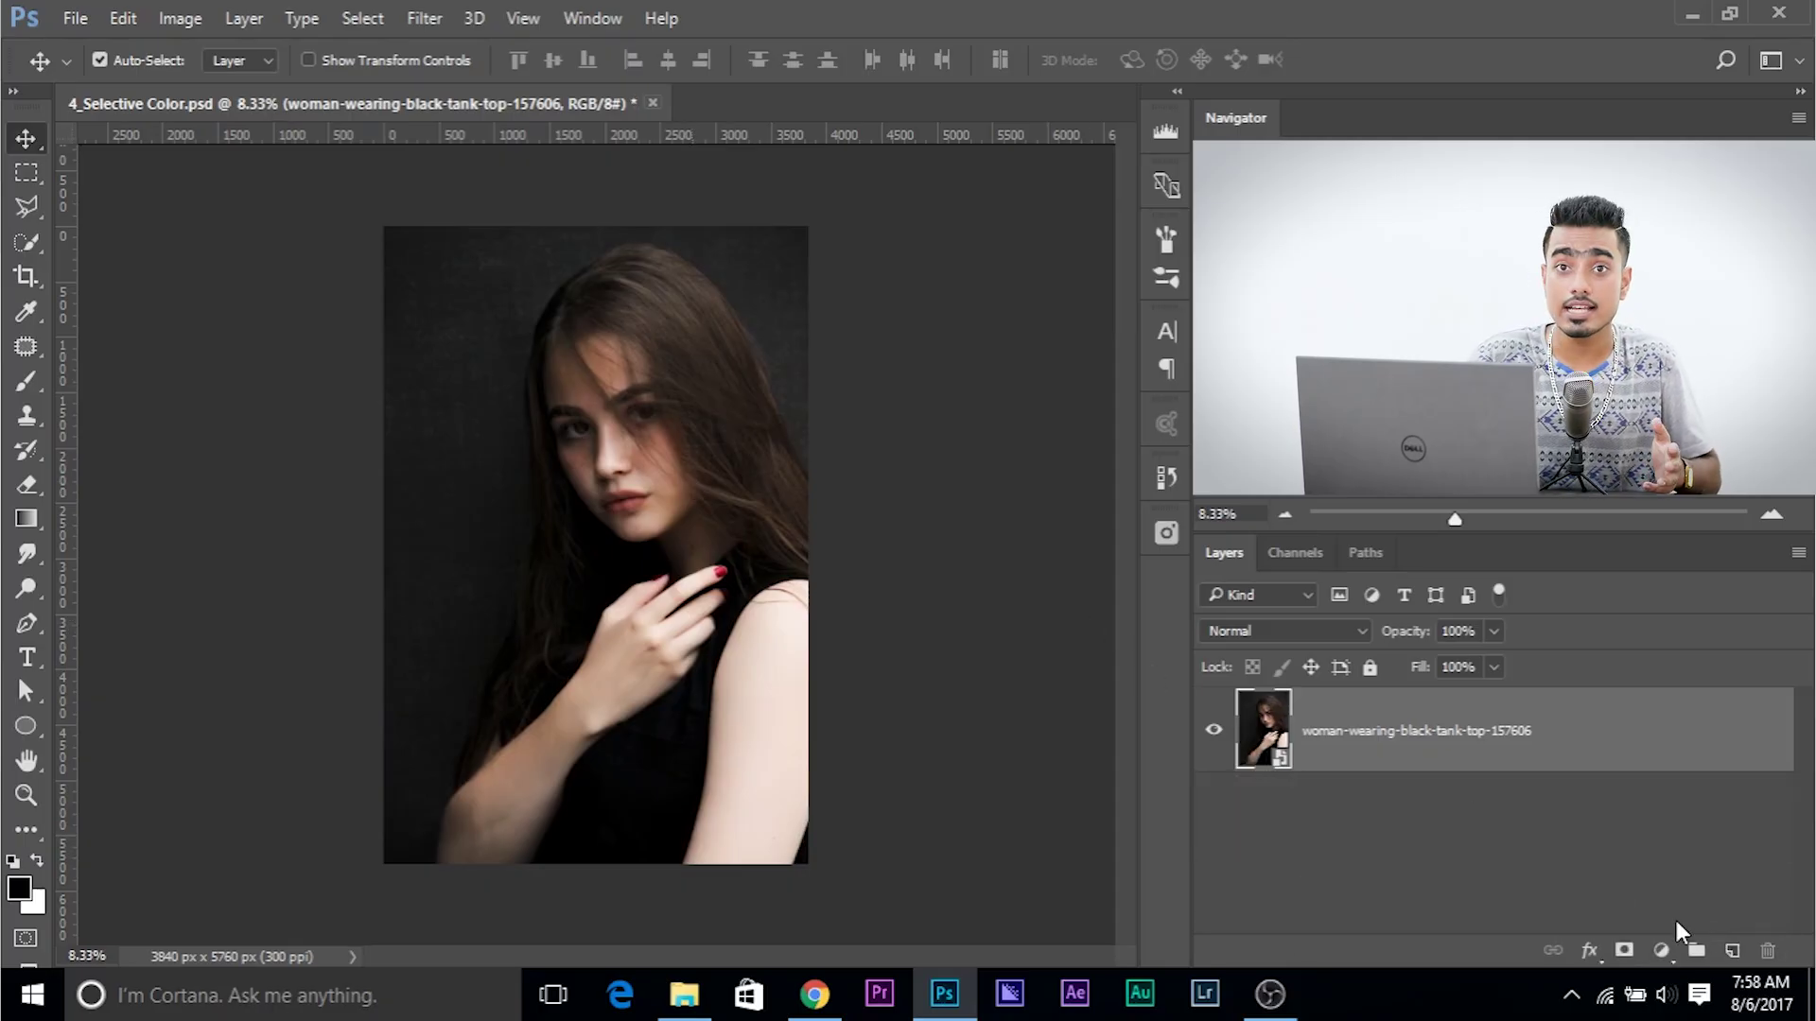
# Step: Add a Selective Color adjustment layer above the portrait
pyautogui.click(1661, 951)
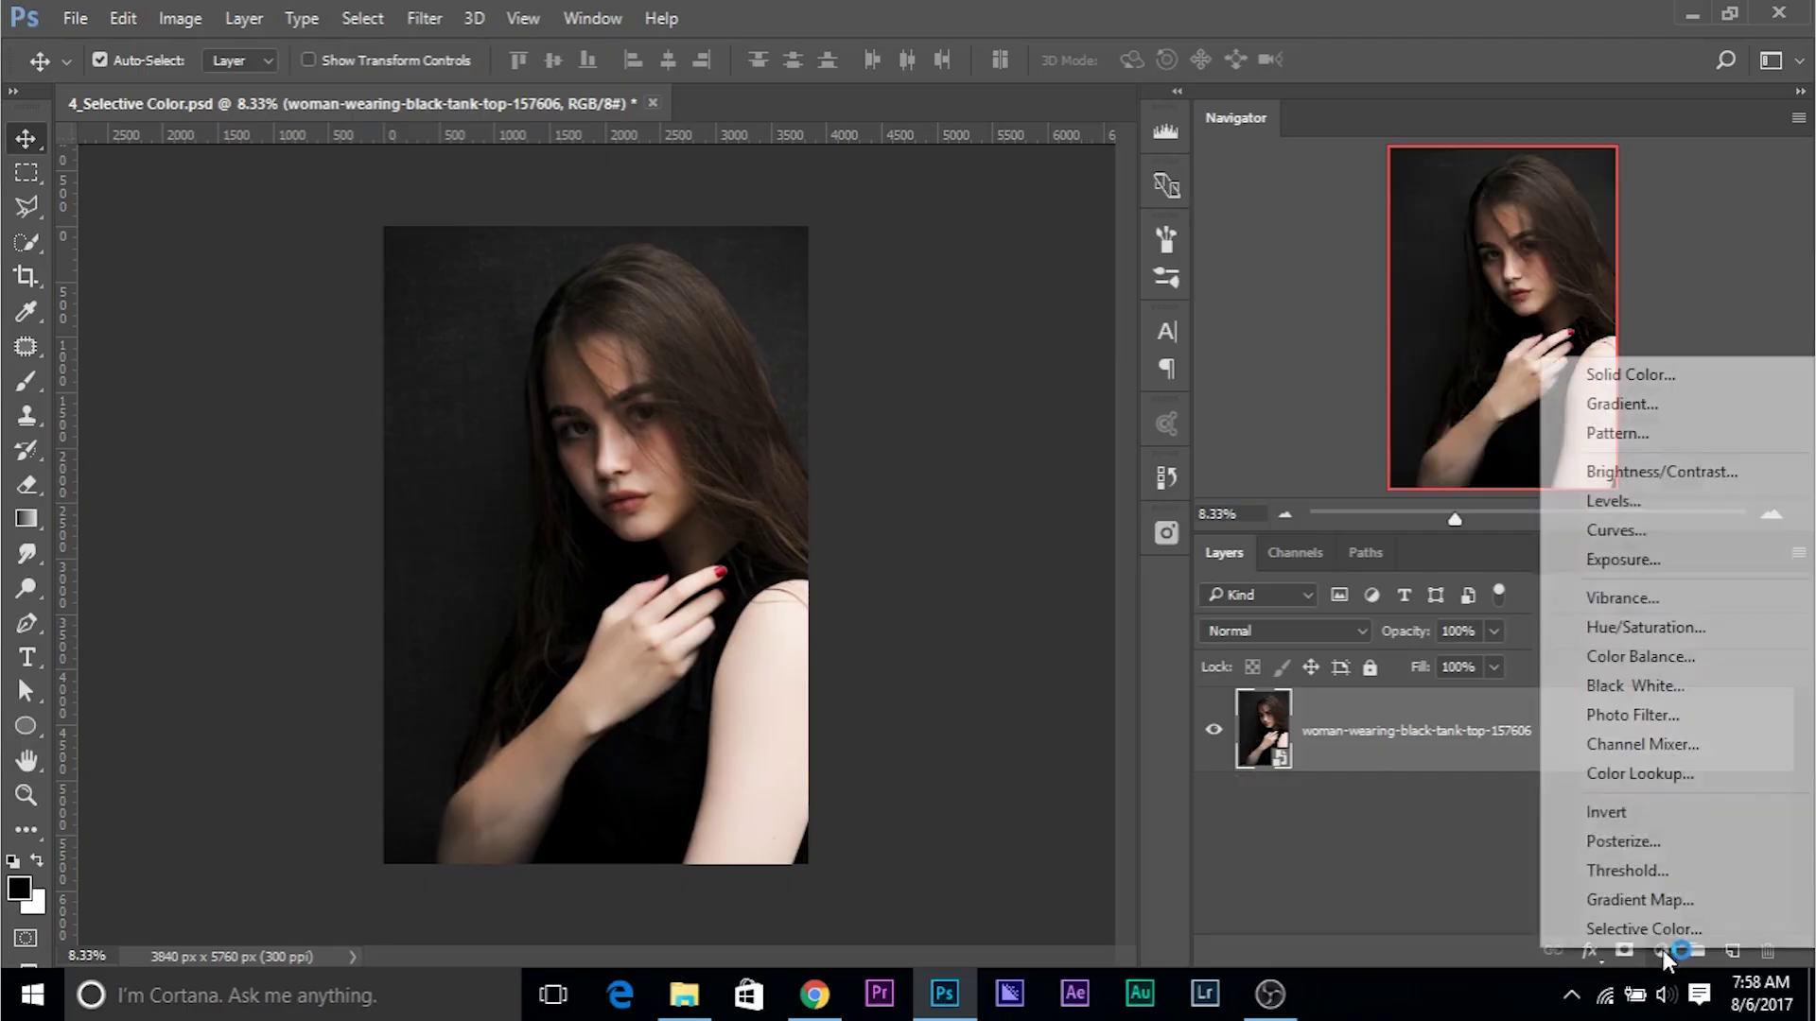
pyautogui.click(1662, 928)
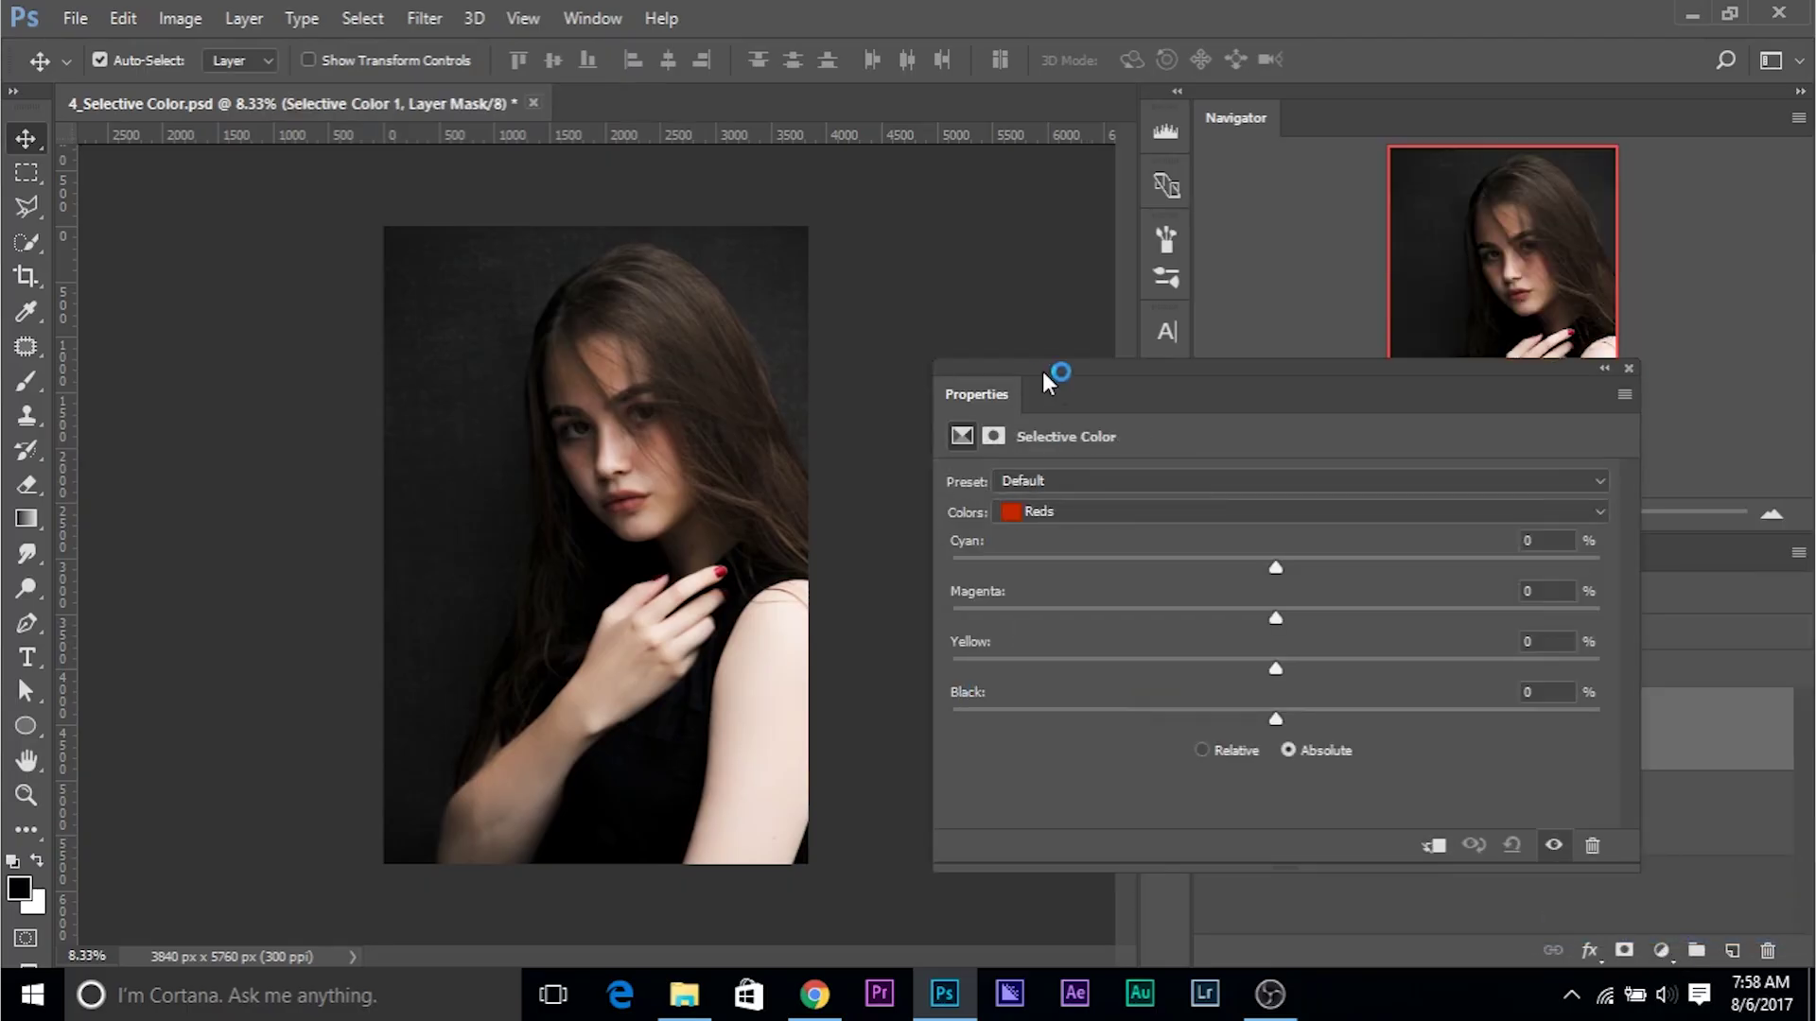
pyautogui.moveTo(968, 400); pyautogui.dragTo(978, 318)
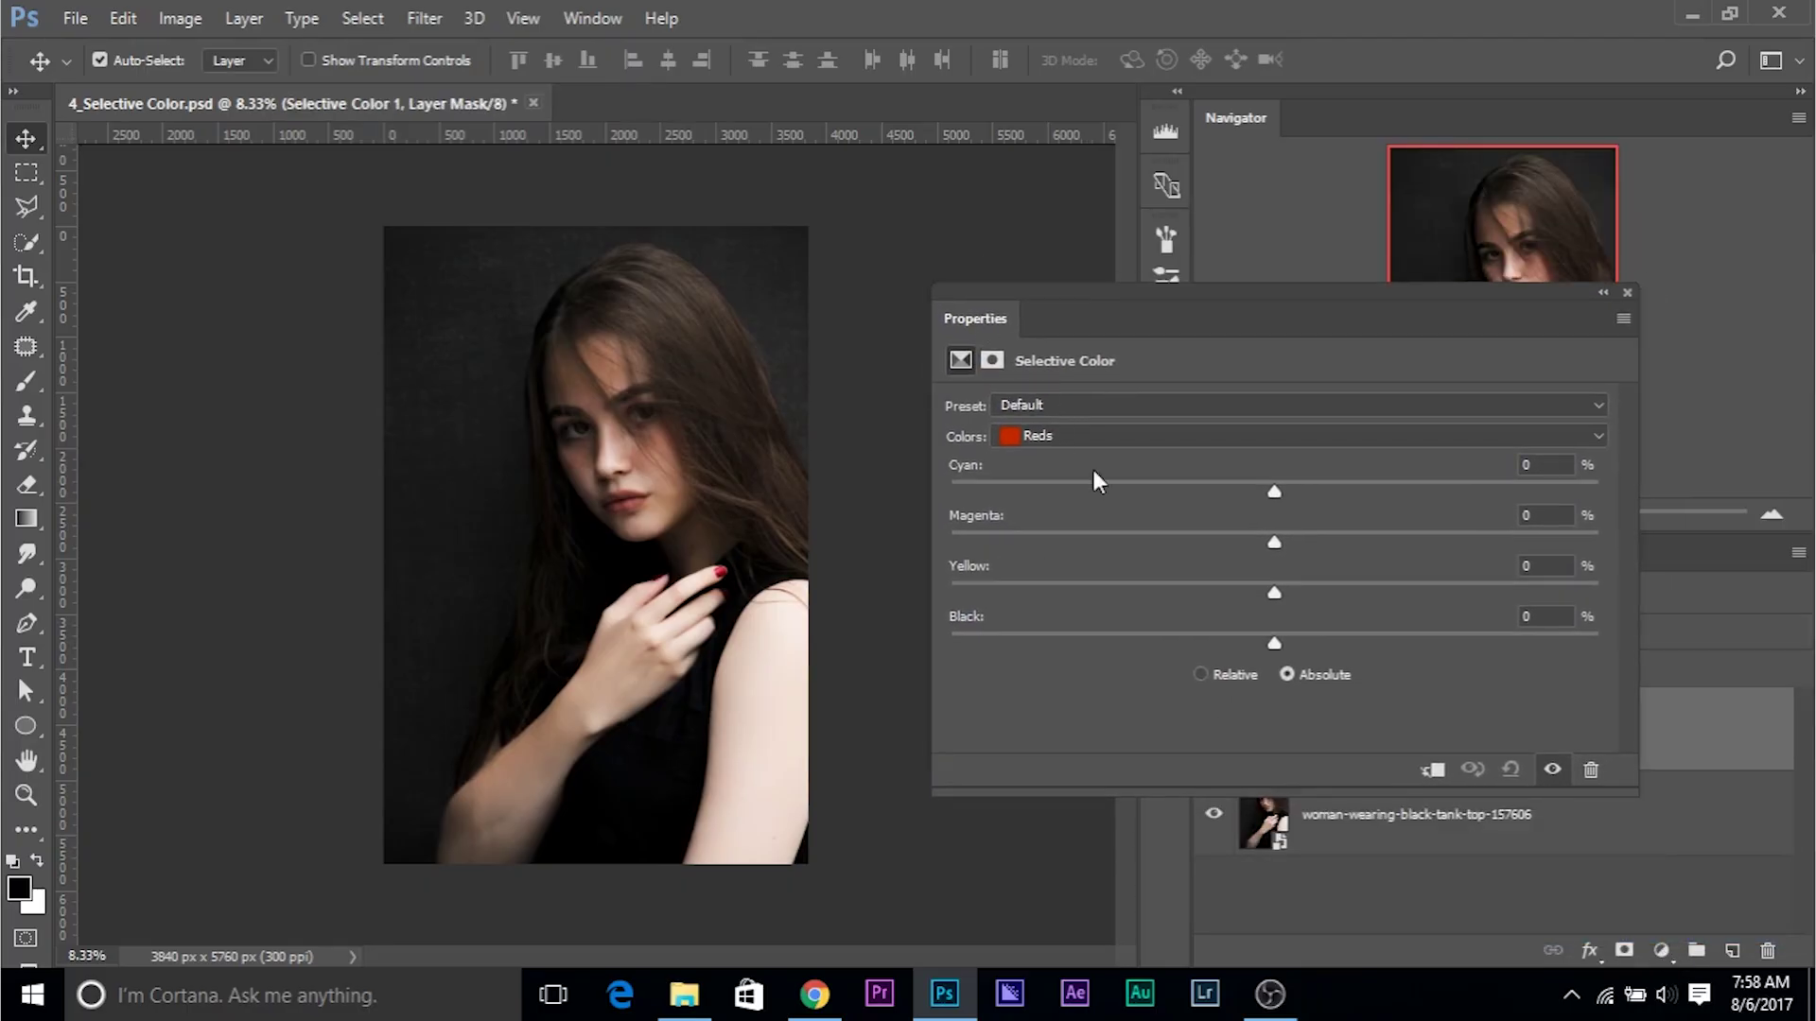
# Step: Browse the Reds and Yellows colour ranges, settling on Whites
pyautogui.click(1087, 435)
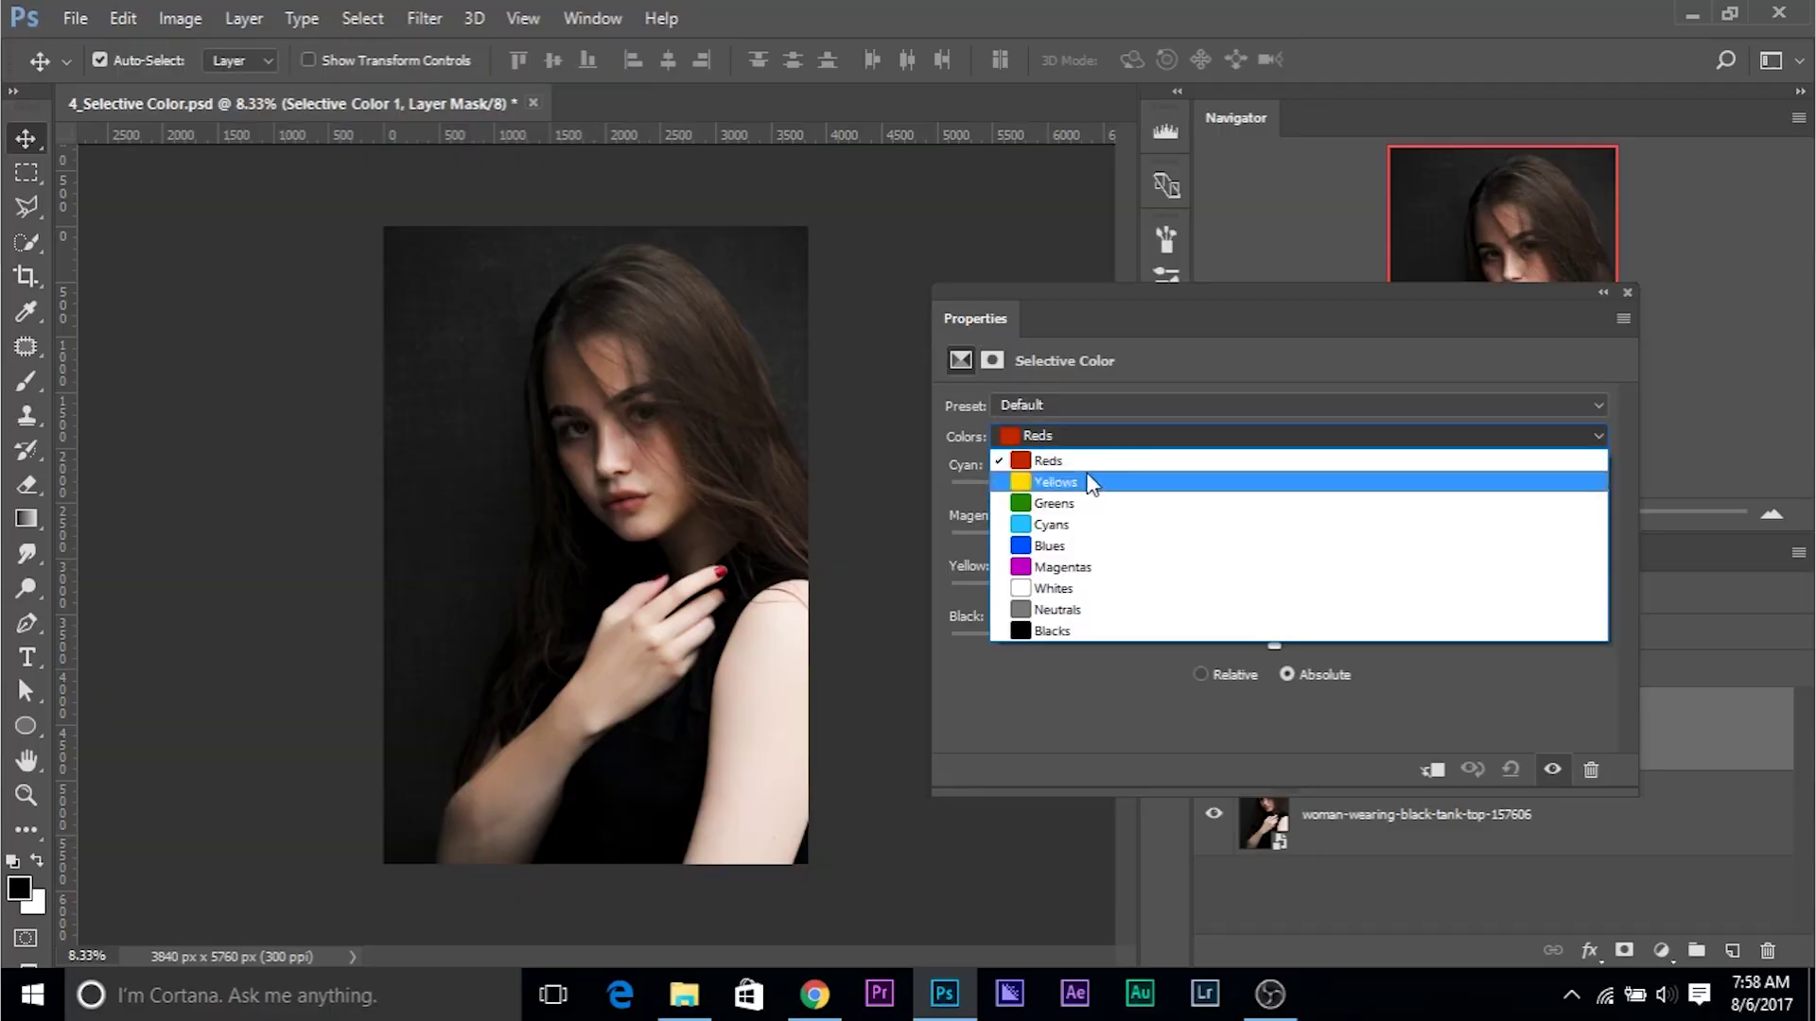
pyautogui.click(1087, 461)
pyautogui.click(1199, 436)
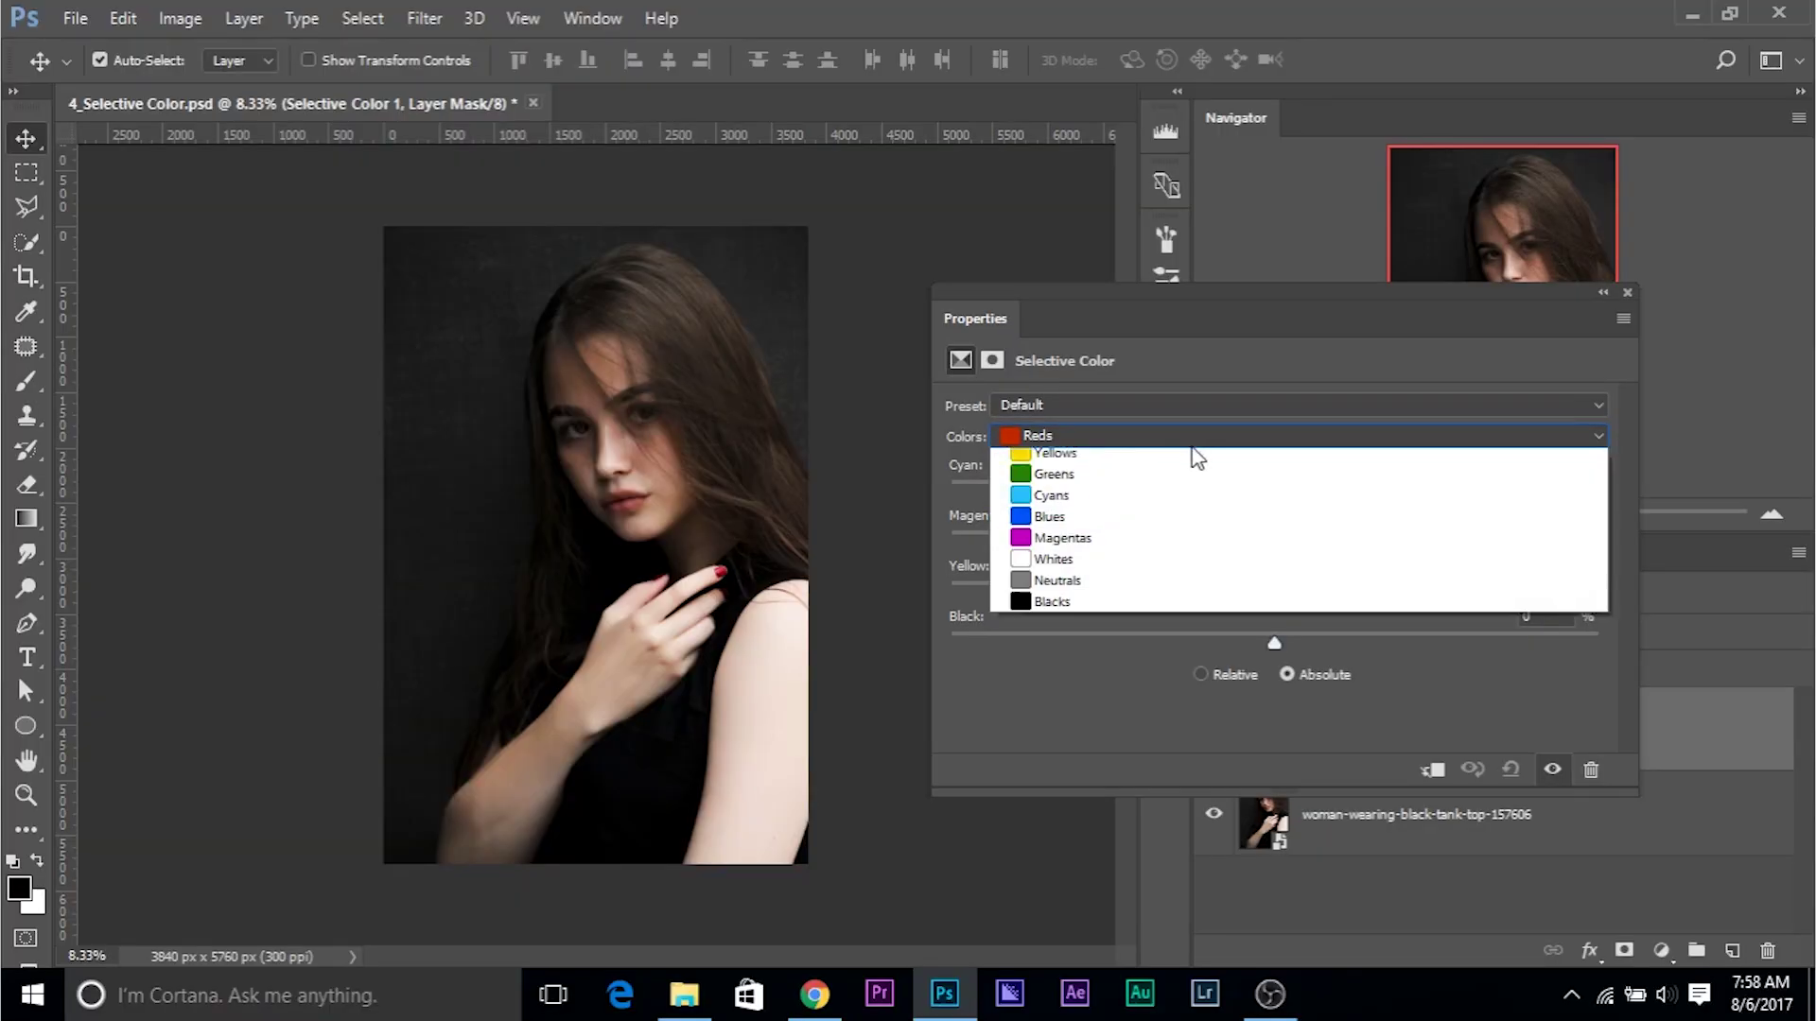
pyautogui.click(1170, 481)
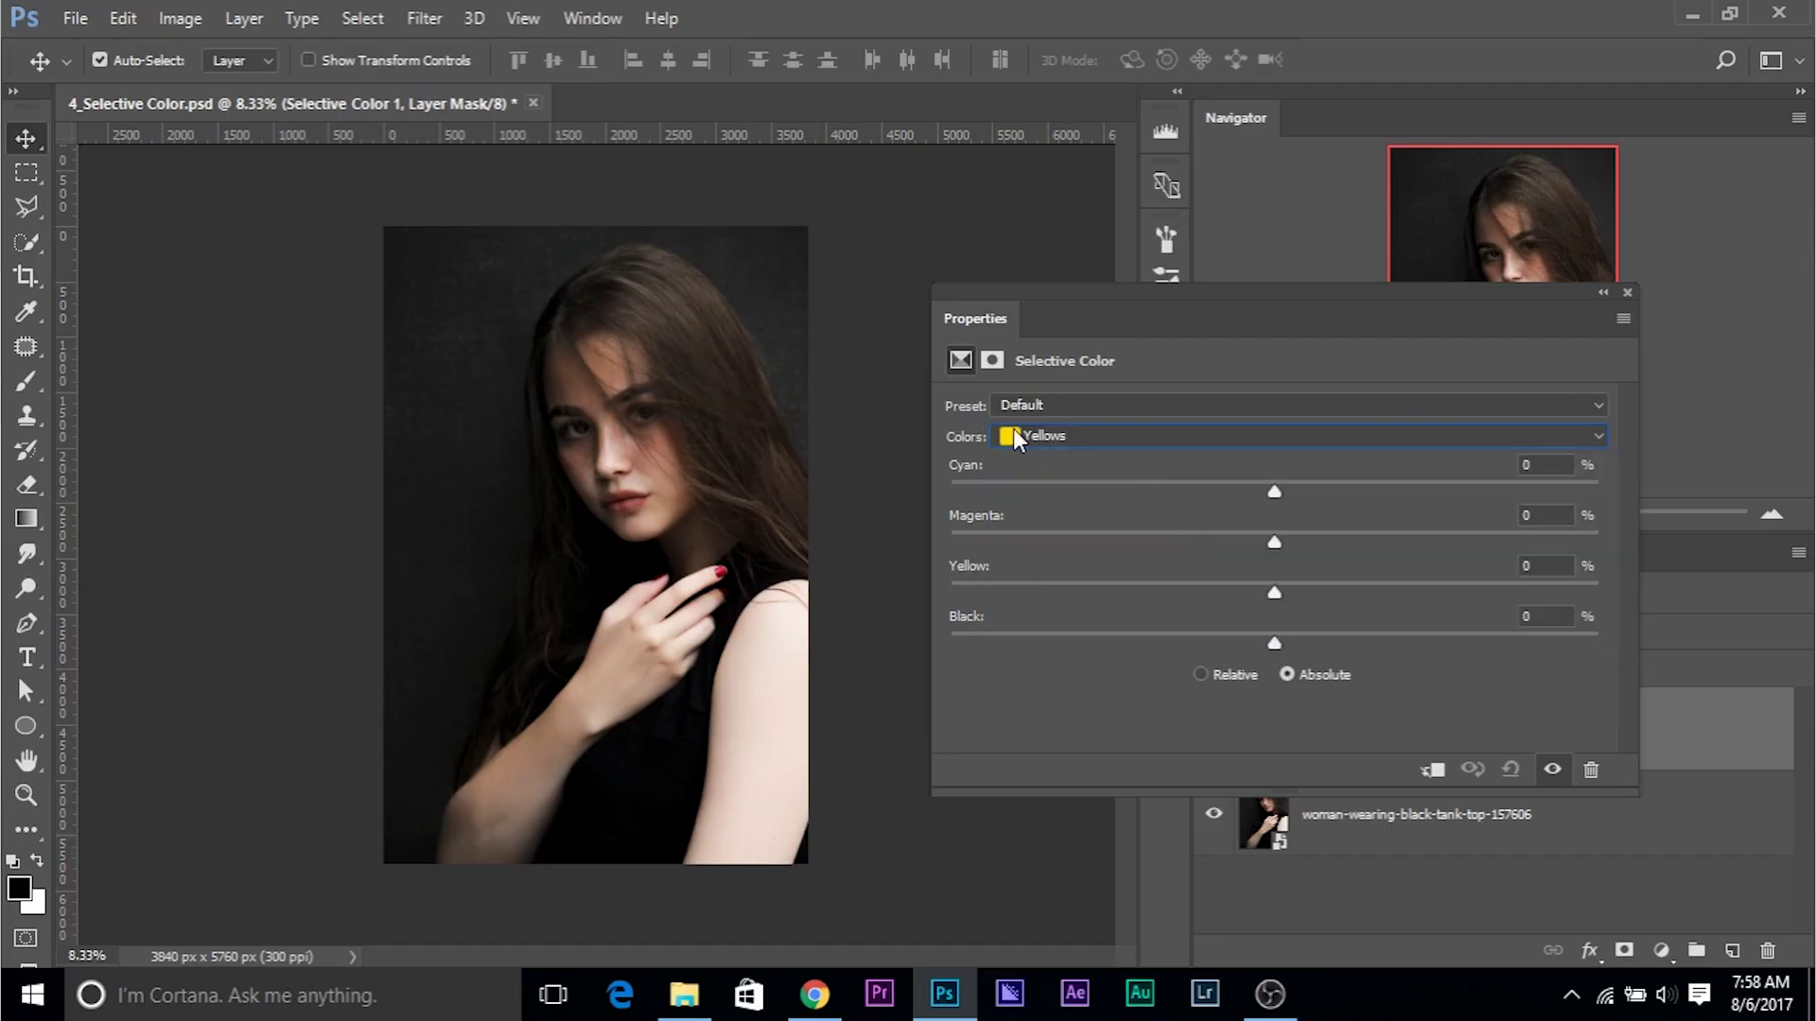
pyautogui.click(1040, 445)
pyautogui.click(1051, 460)
pyautogui.click(1073, 444)
pyautogui.click(1084, 588)
# Step: Try Whites Cyan down to -73, then set Whites Black to +16 with Cyan back at 0
pyautogui.moveTo(1273, 492)
pyautogui.mouseDown()
pyautogui.moveTo(1415, 493)
pyautogui.moveTo(1074, 493)
pyautogui.moveTo(1467, 493)
pyautogui.moveTo(1234, 491)
pyautogui.moveTo(1273, 515)
pyautogui.mouseUp()
pyautogui.moveTo(977, 323); pyautogui.dragTo(960, 367)
pyautogui.moveTo(1254, 532); pyautogui.dragTo(1020, 514)
pyautogui.hotkey('ctrl', '+')
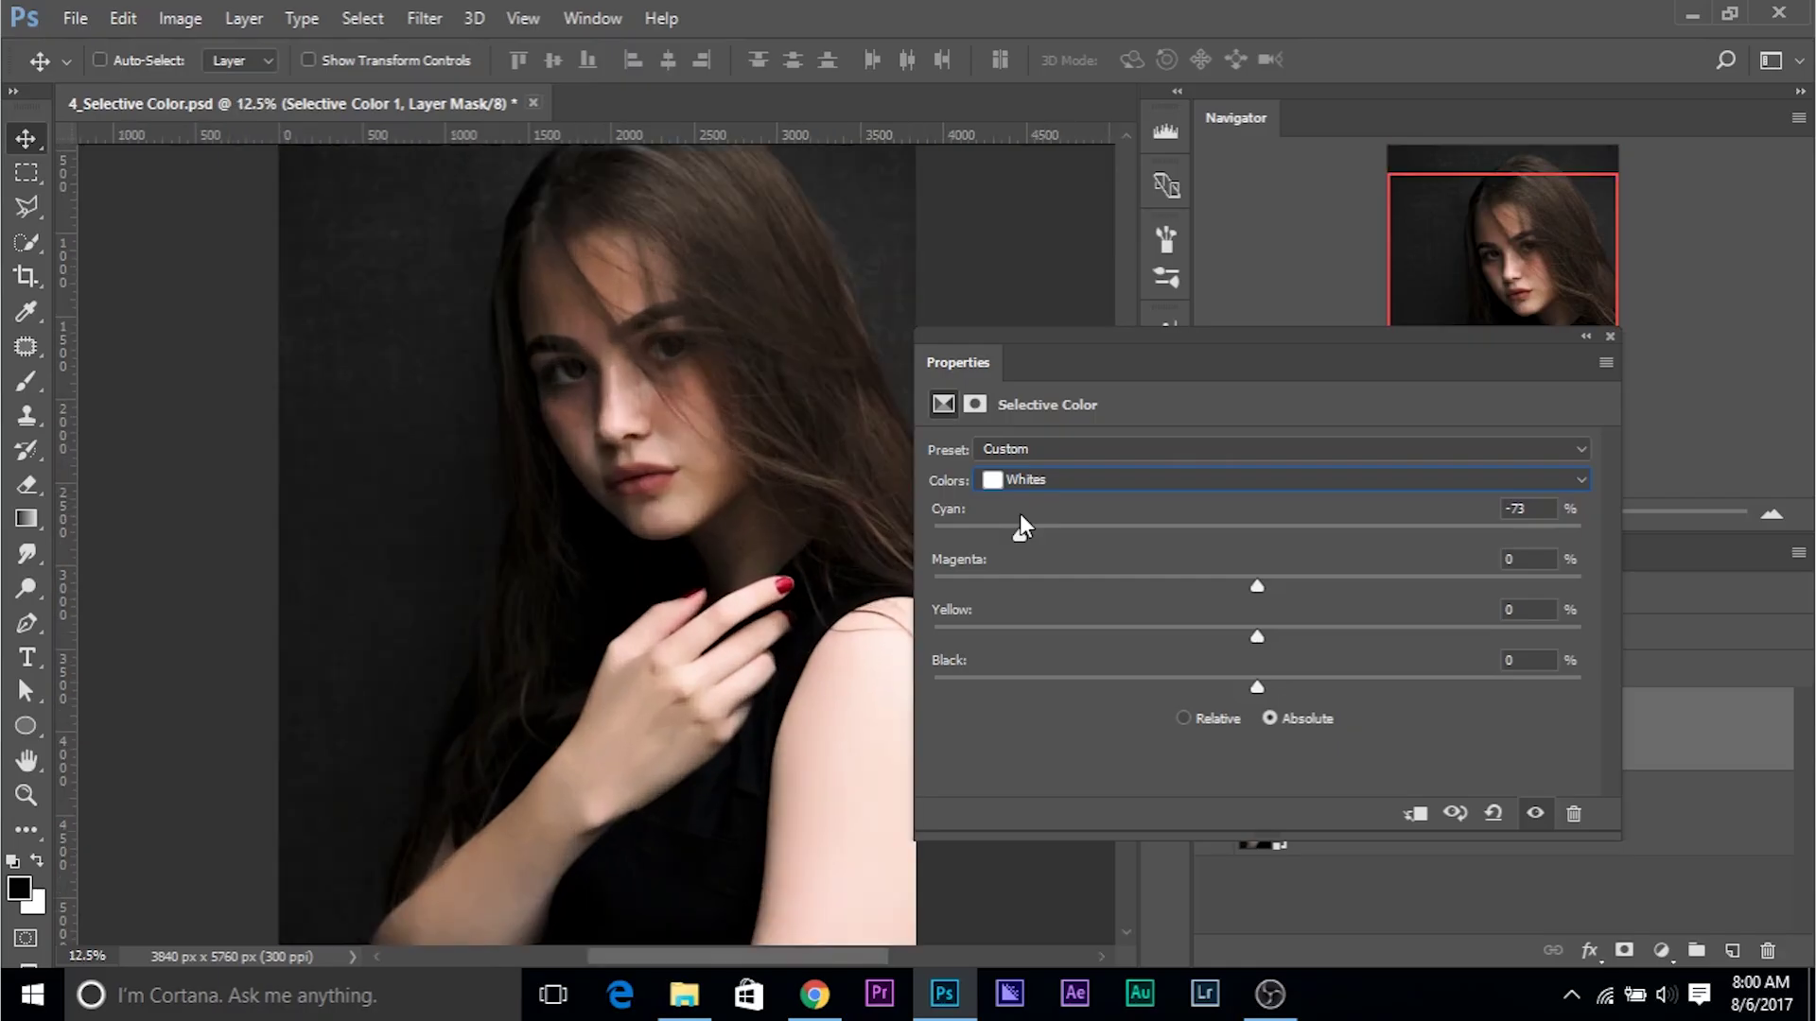
pyautogui.moveTo(1257, 687); pyautogui.dragTo(1318, 691)
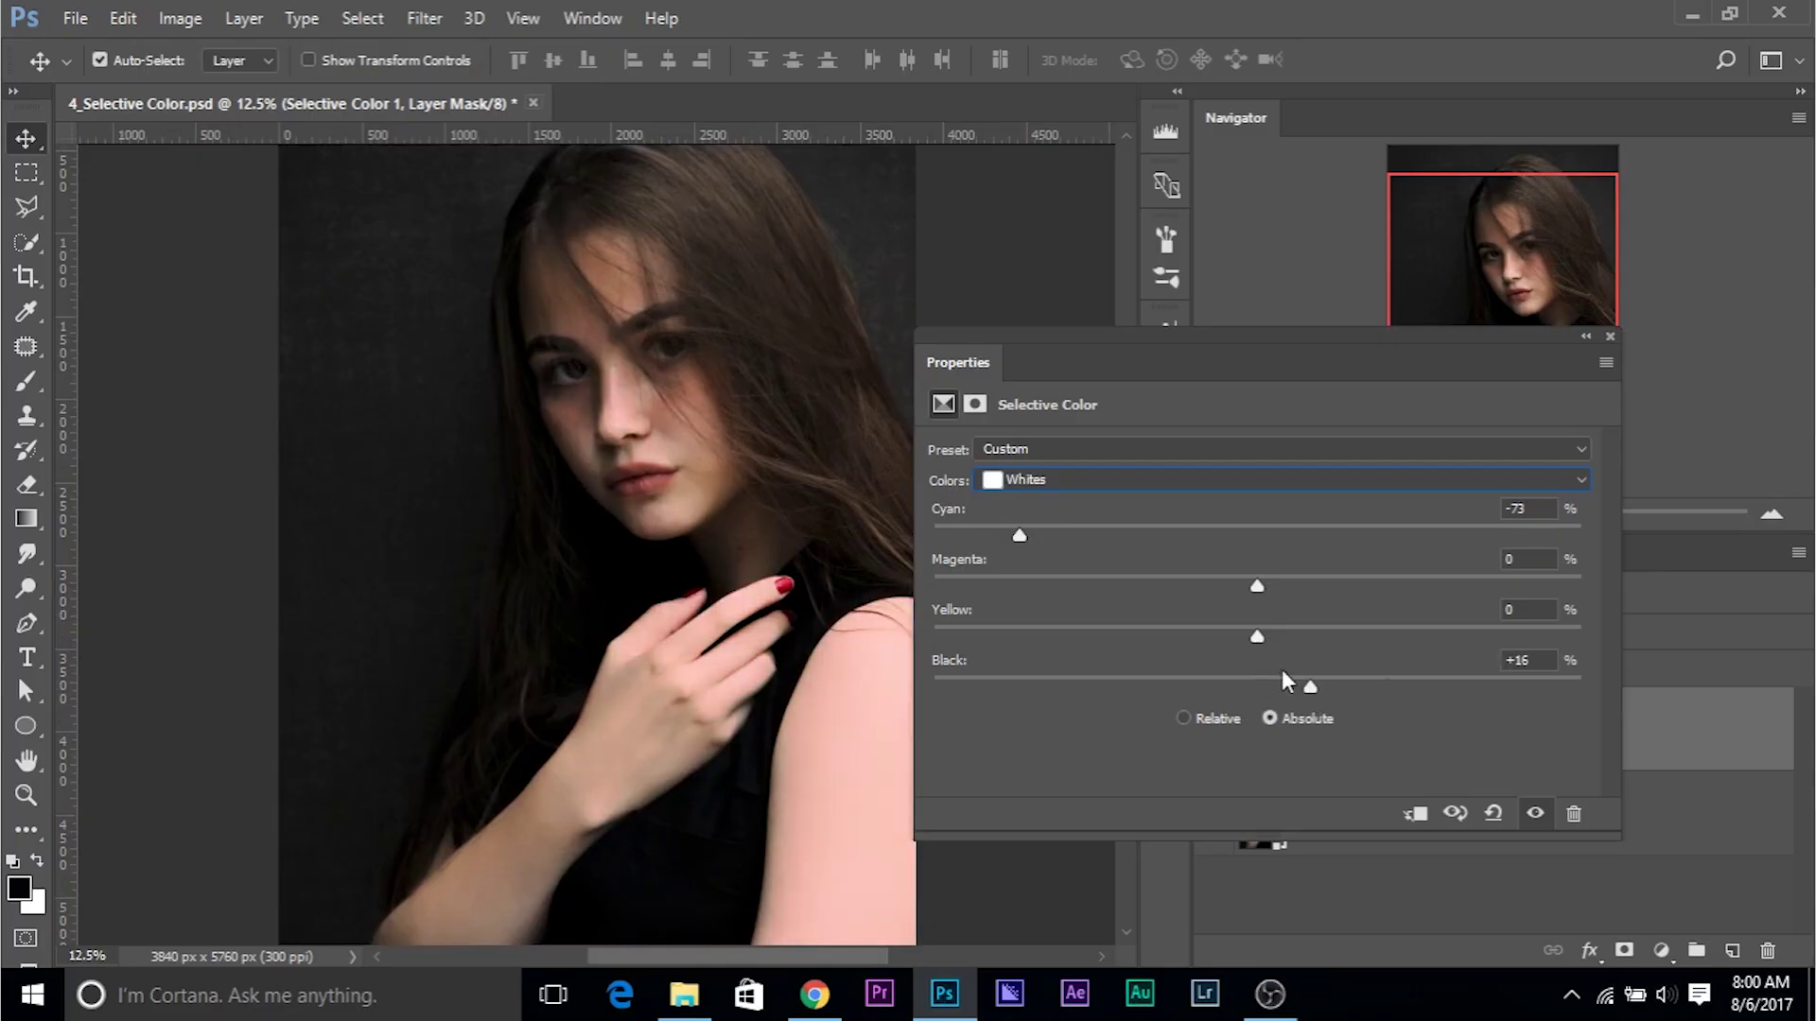
pyautogui.moveTo(993, 531); pyautogui.dragTo(1256, 537)
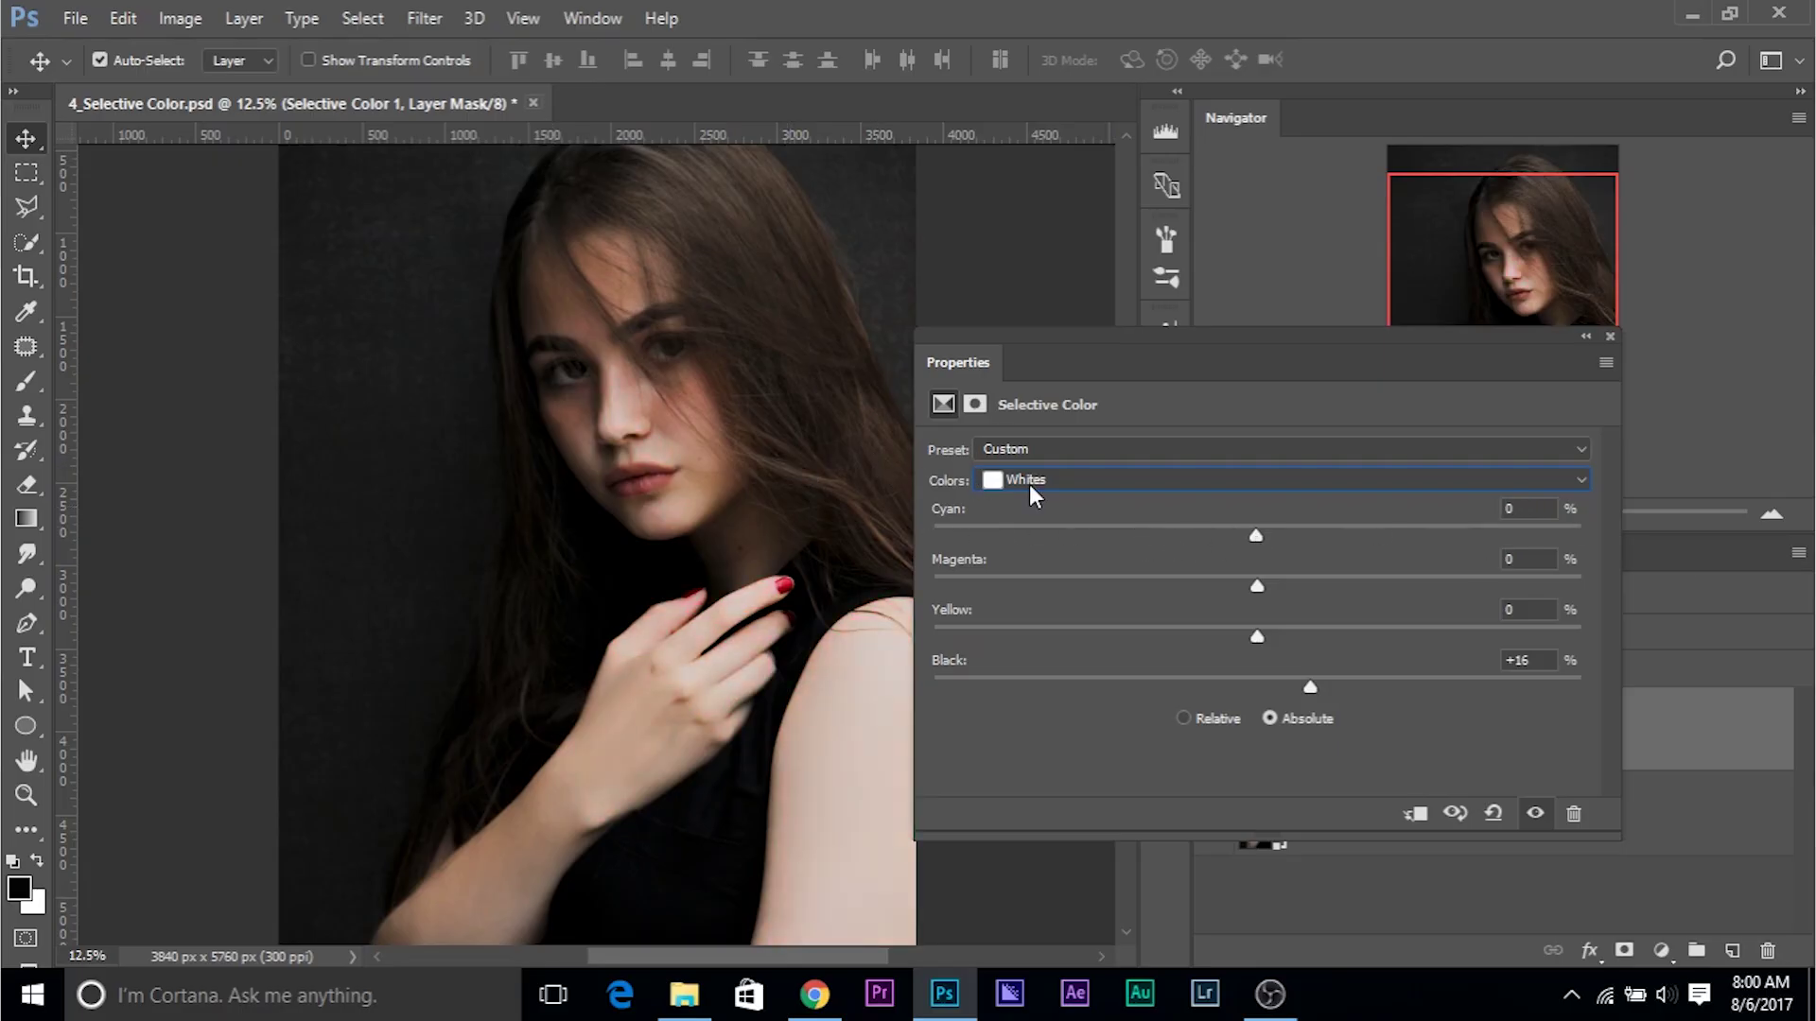
pyautogui.hotkey('ctrl', '-')
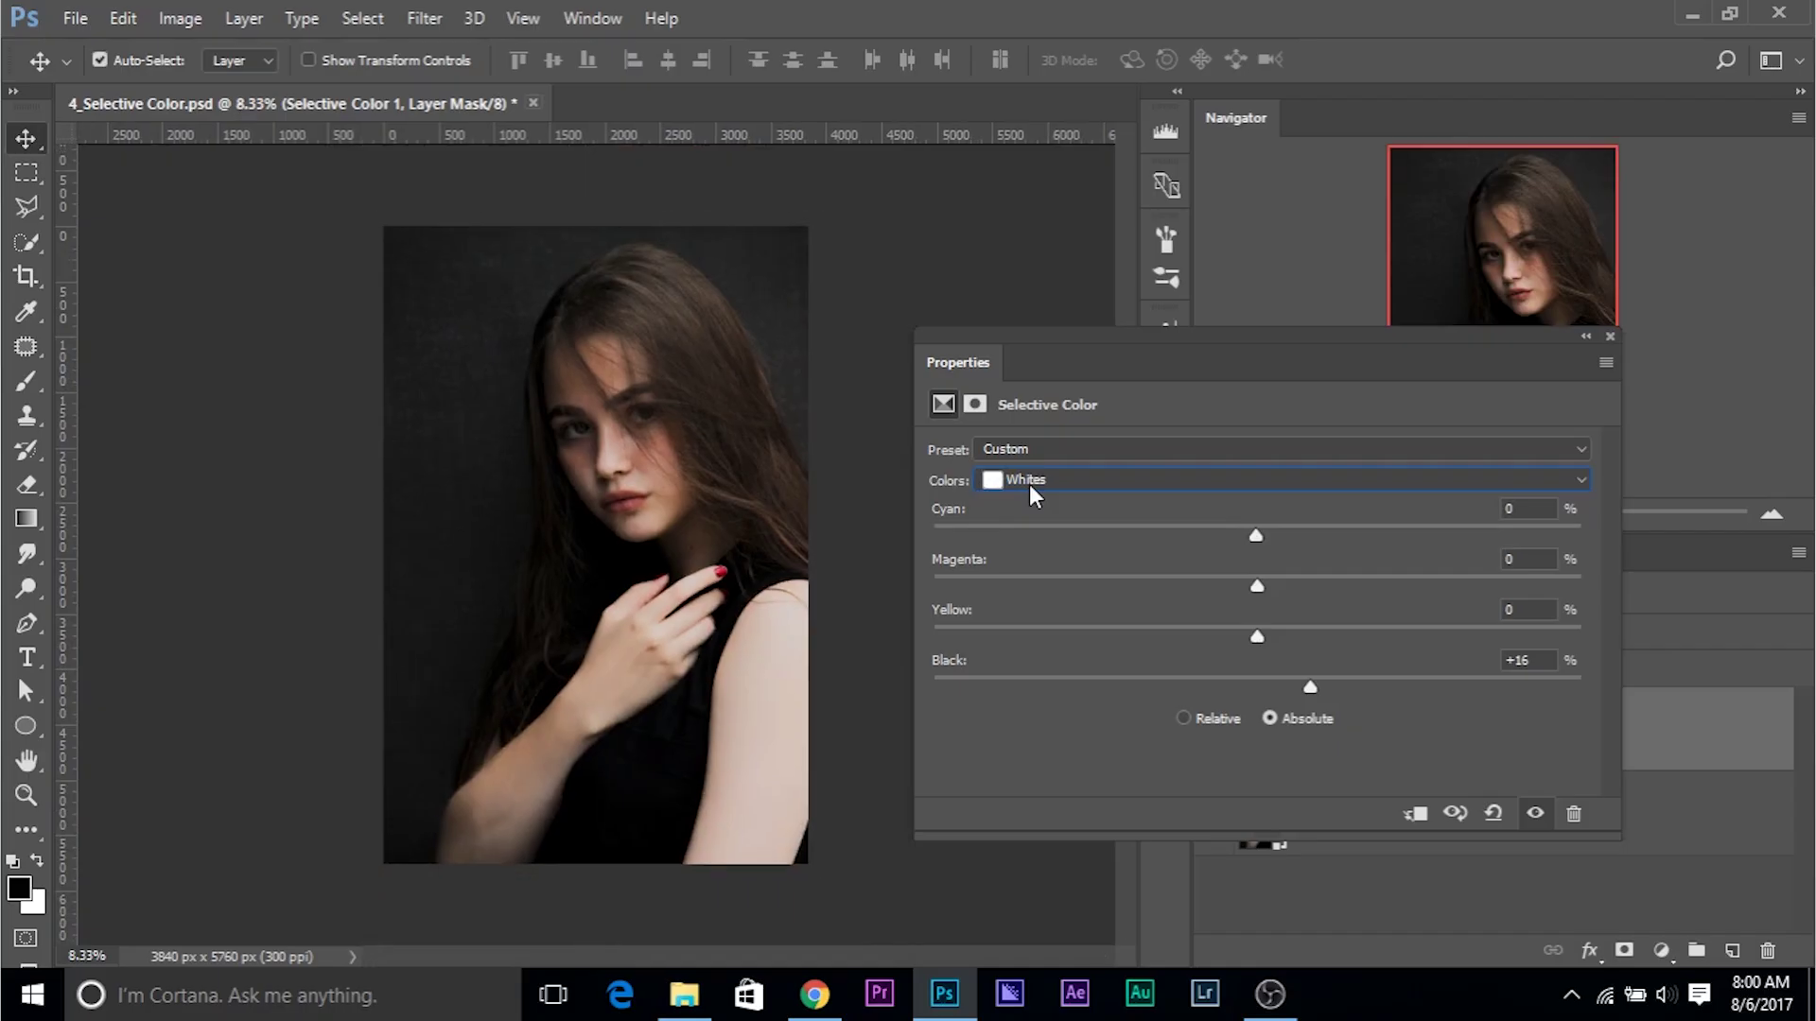
pyautogui.click(1030, 487)
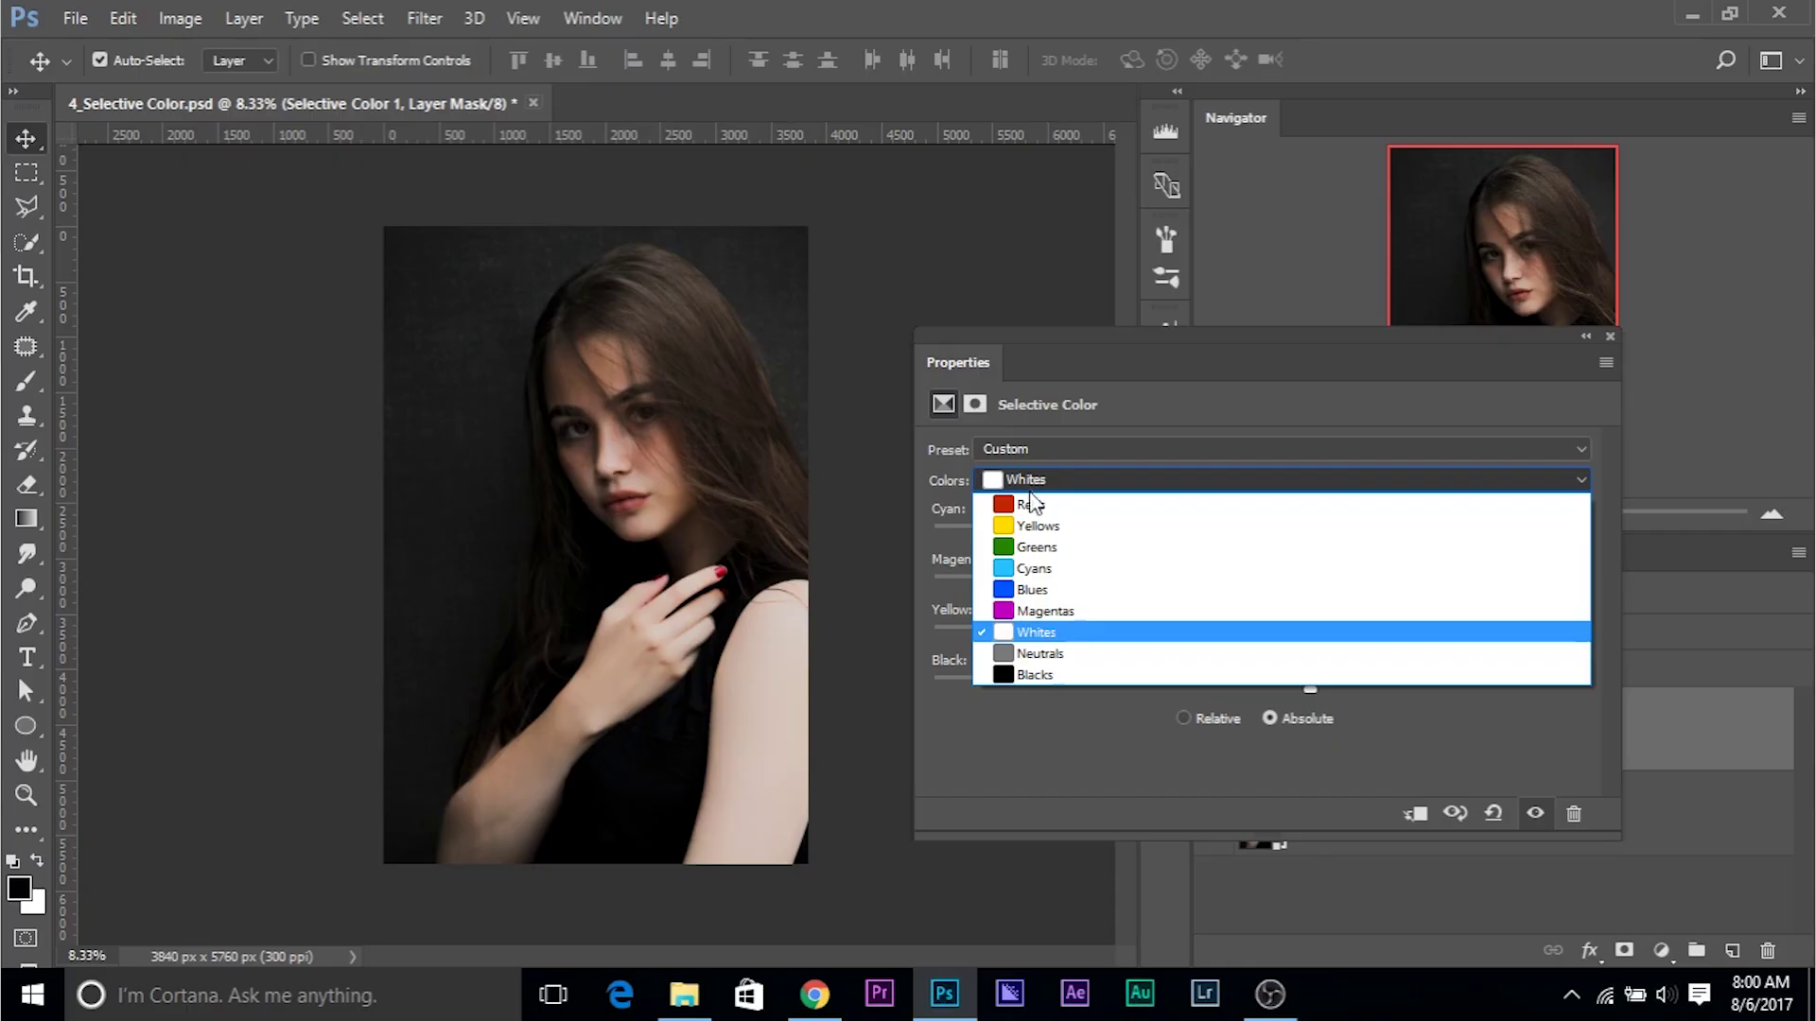
# Step: Test reduced yellow and -8 black in the Blacks, and remove a little yellow from Neutrals
pyautogui.click(1069, 675)
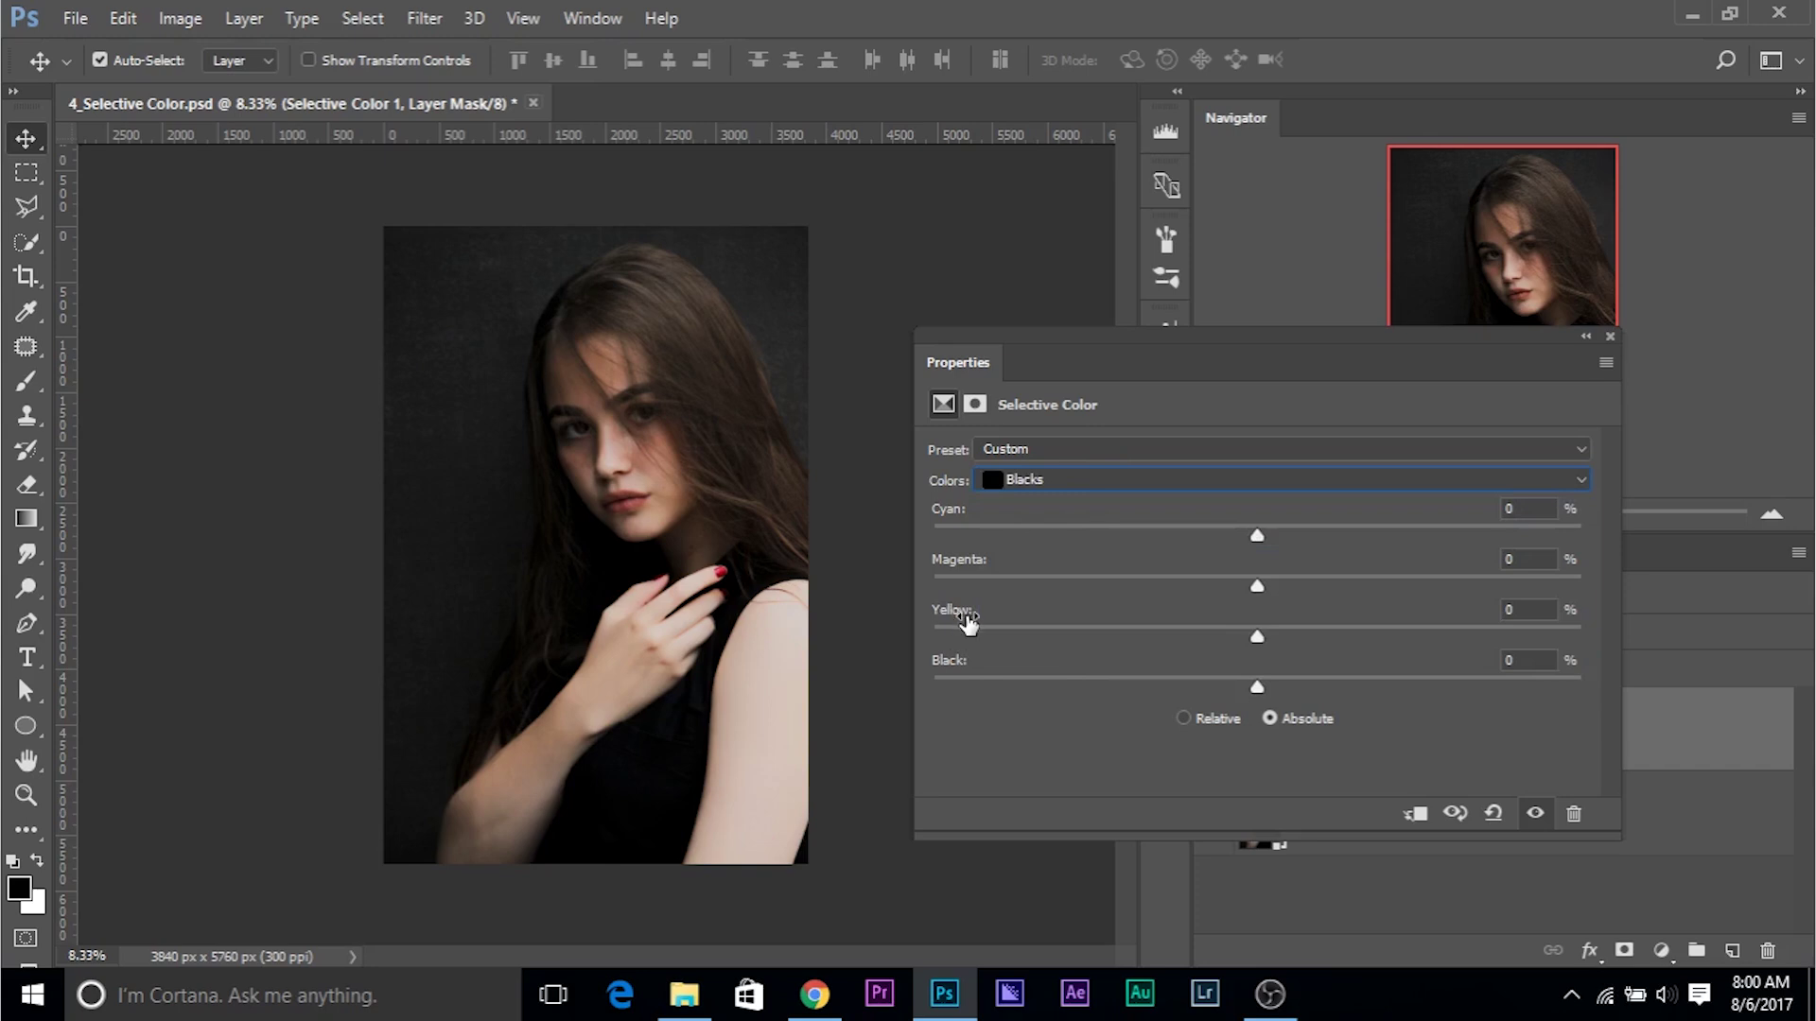
pyautogui.moveTo(1258, 636); pyautogui.dragTo(1207, 641)
pyautogui.moveTo(1202, 634); pyautogui.dragTo(1256, 586)
pyautogui.moveTo(1261, 690)
pyautogui.mouseDown()
pyautogui.moveTo(1213, 679)
pyautogui.moveTo(1234, 678)
pyautogui.mouseUp()
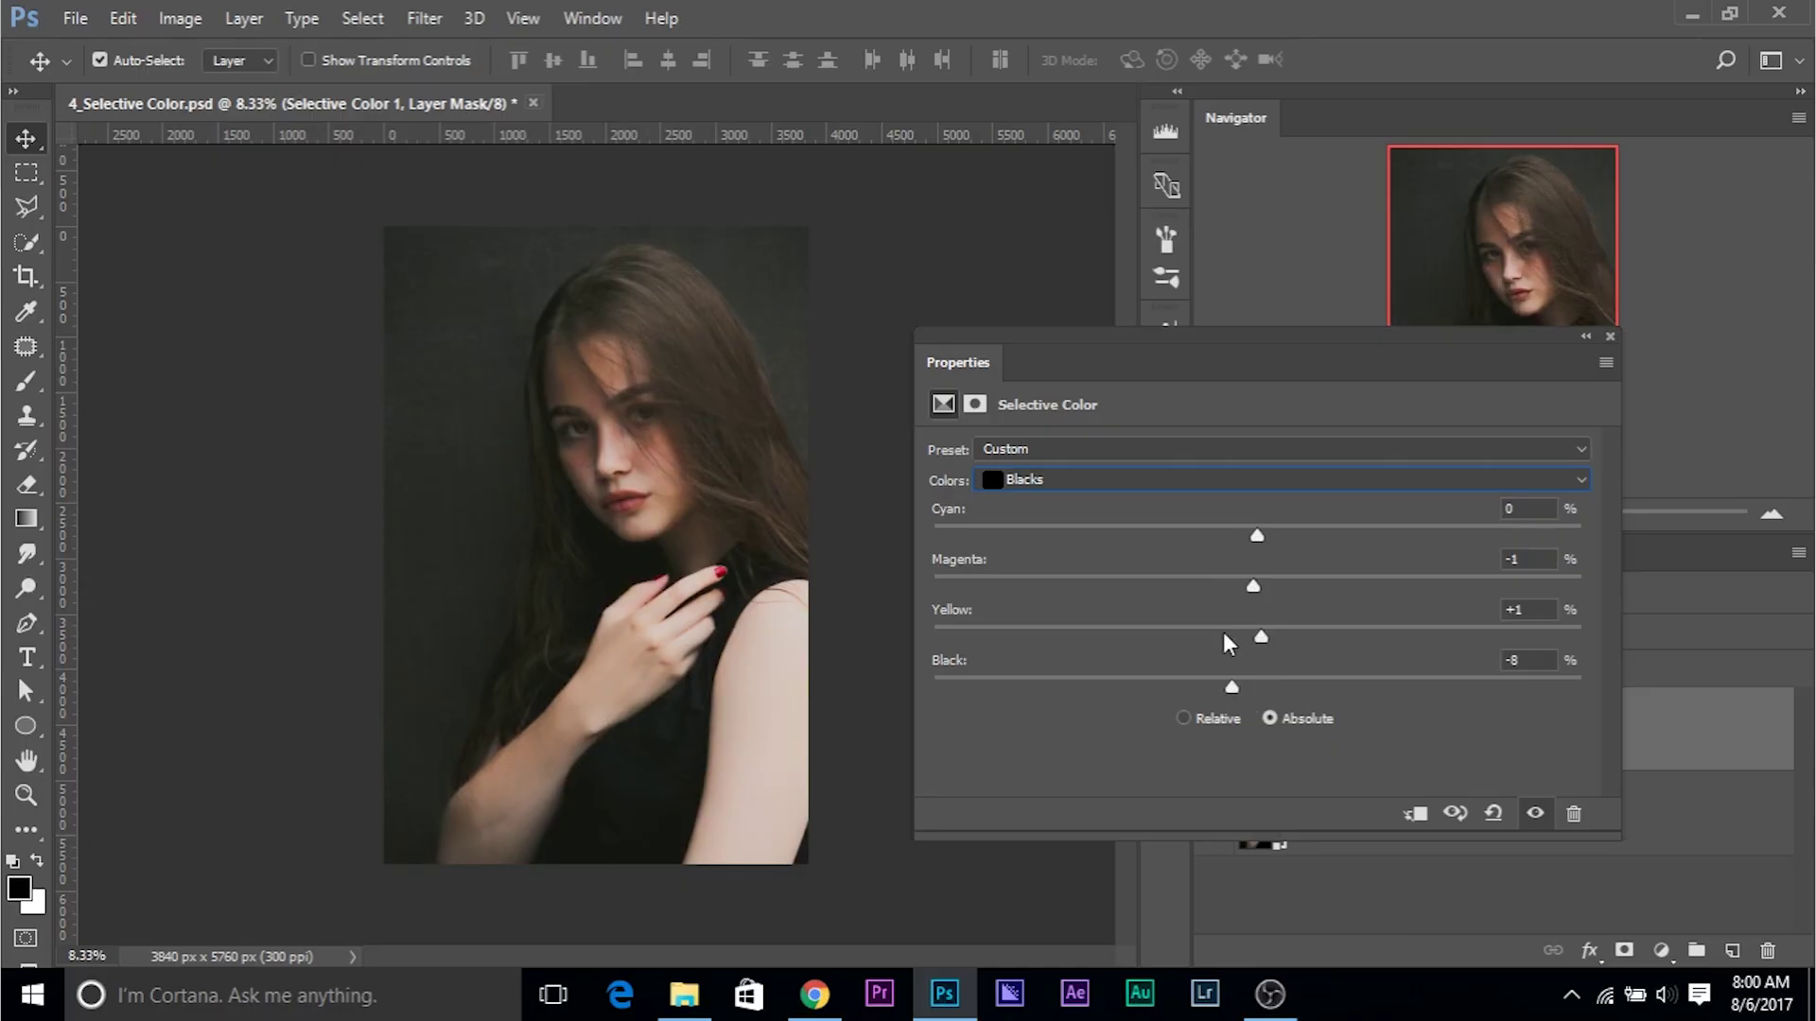
pyautogui.click(1139, 479)
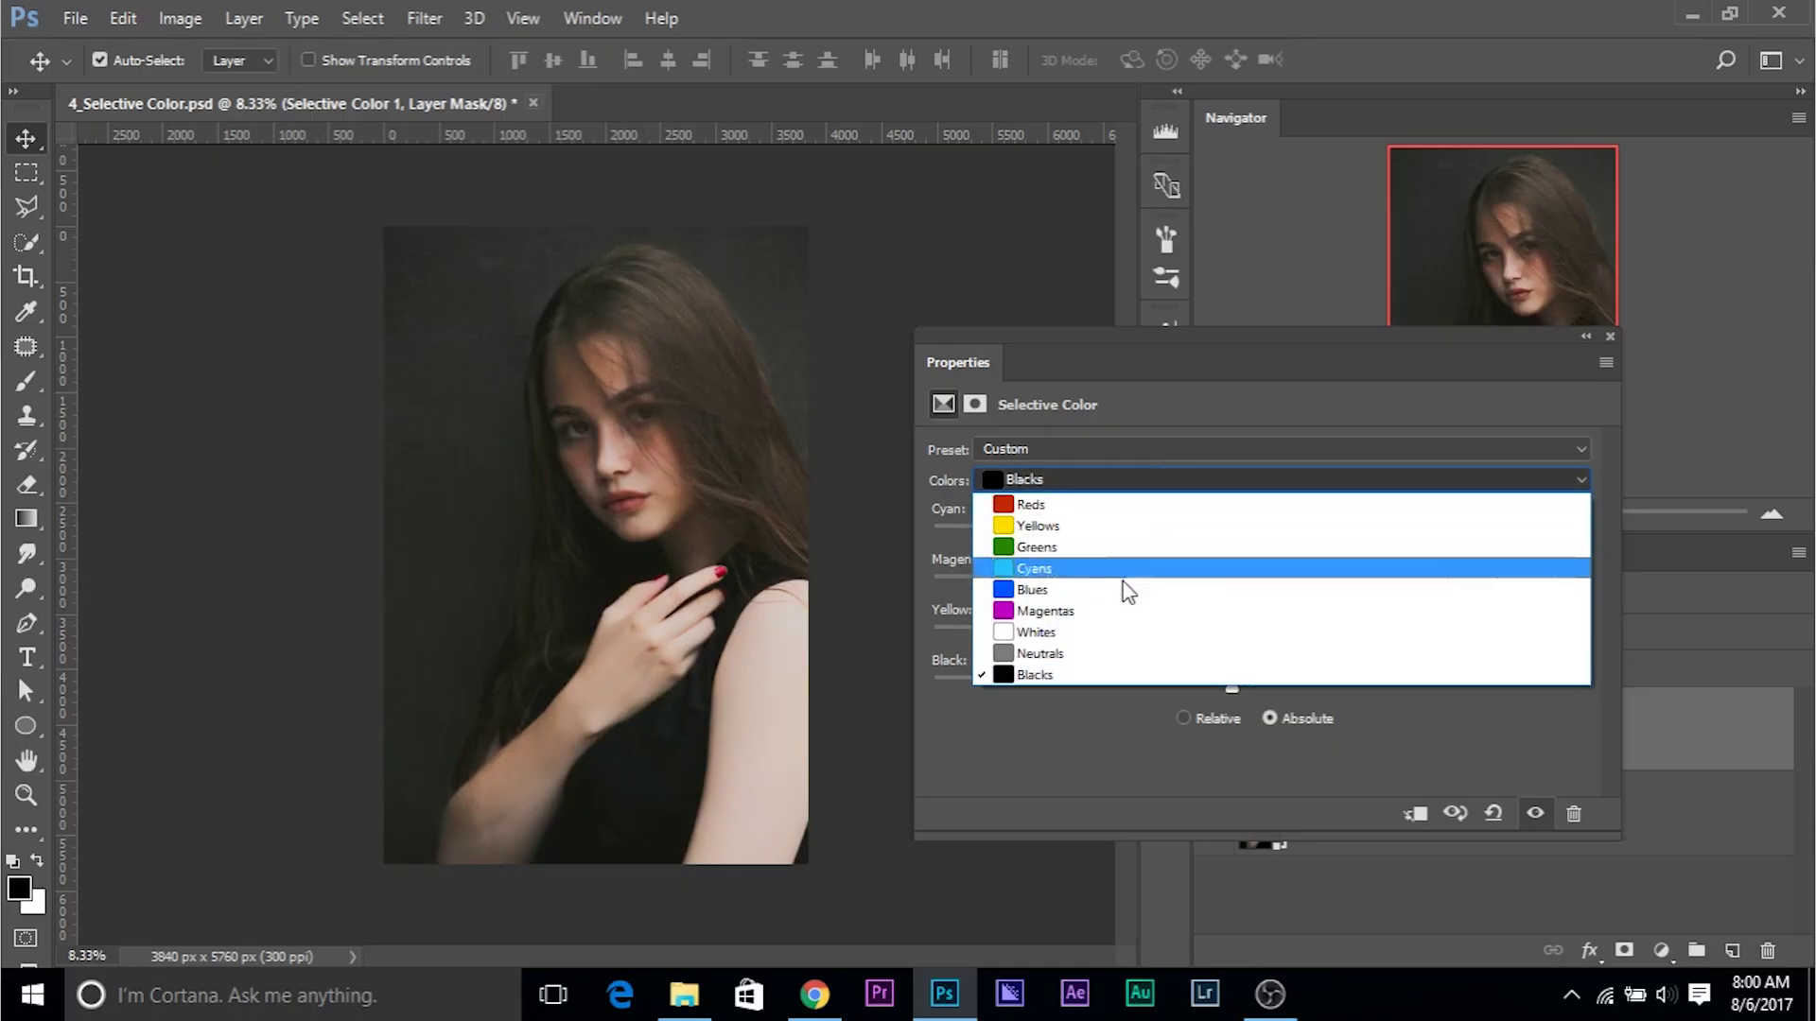
pyautogui.click(1117, 655)
pyautogui.moveTo(1262, 638)
pyautogui.mouseDown()
pyautogui.moveTo(1223, 637)
pyautogui.moveTo(1347, 628)
pyautogui.moveTo(1261, 628)
pyautogui.moveTo(1286, 628)
pyautogui.mouseUp()
# Step: Return the Blacks' Black amount to 0% and move on to the Whites range
pyautogui.click(1190, 481)
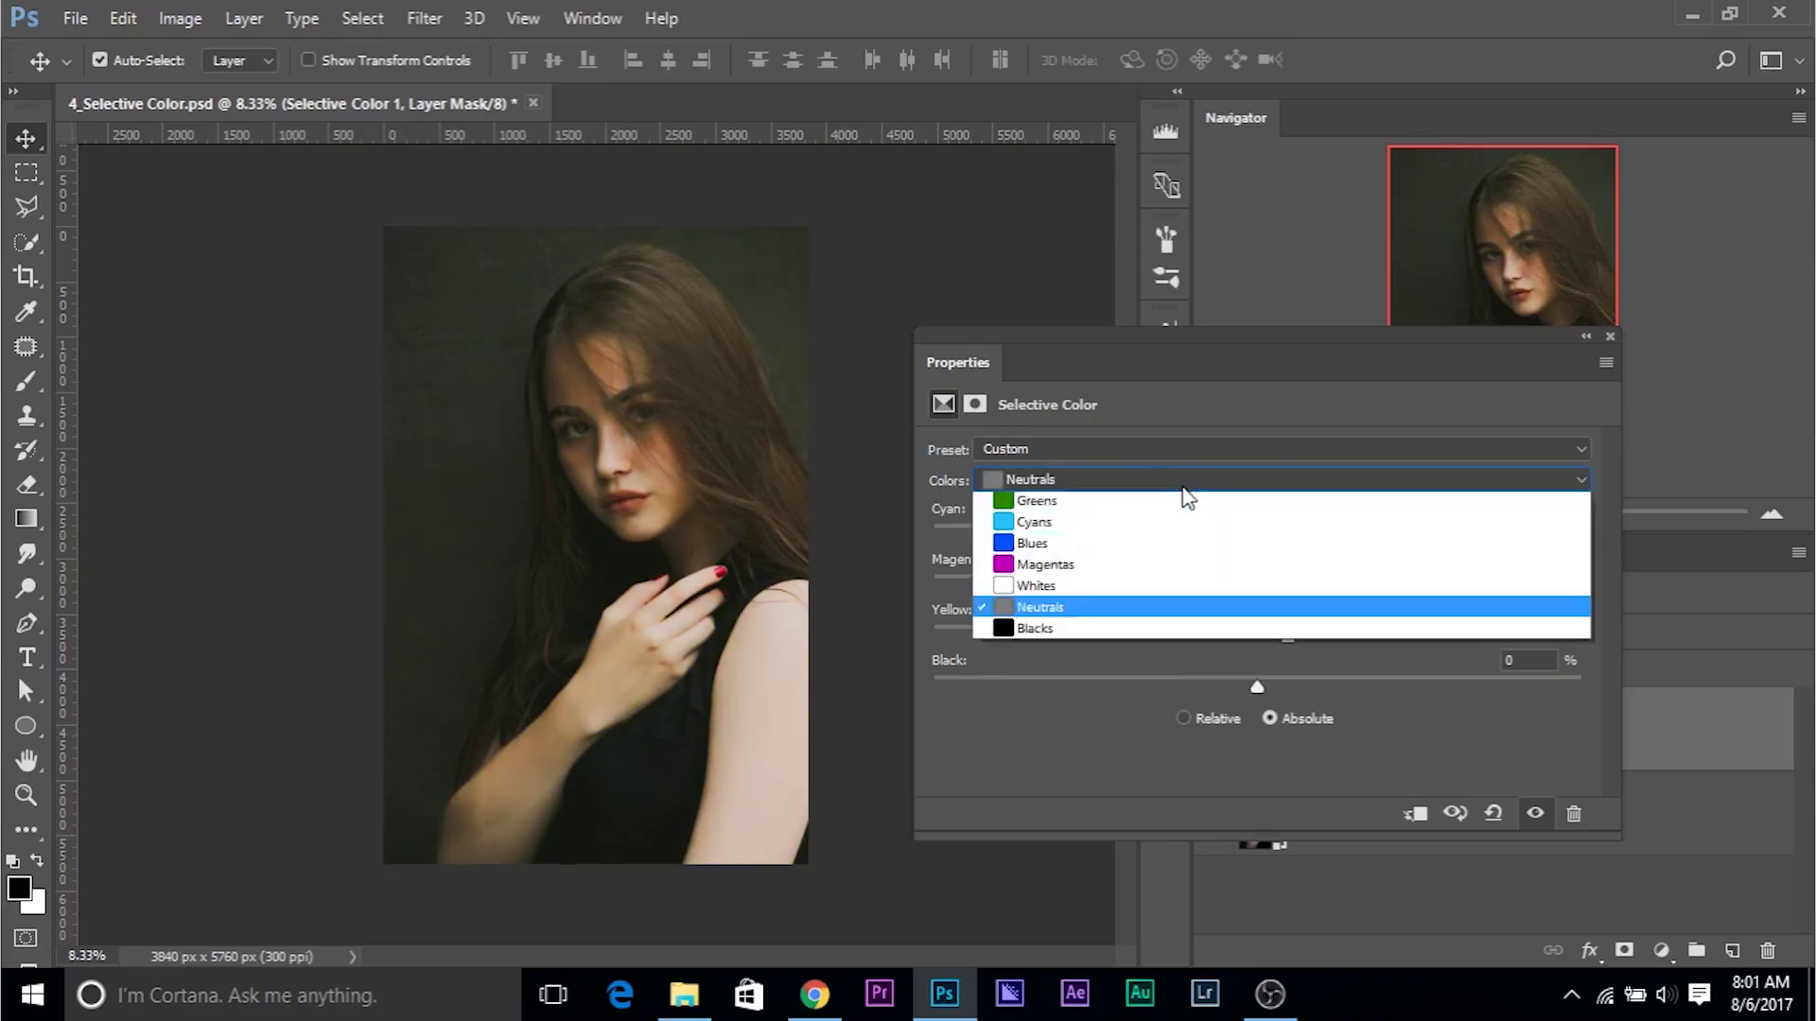
pyautogui.click(1143, 679)
pyautogui.moveTo(1230, 689); pyautogui.dragTo(1226, 640)
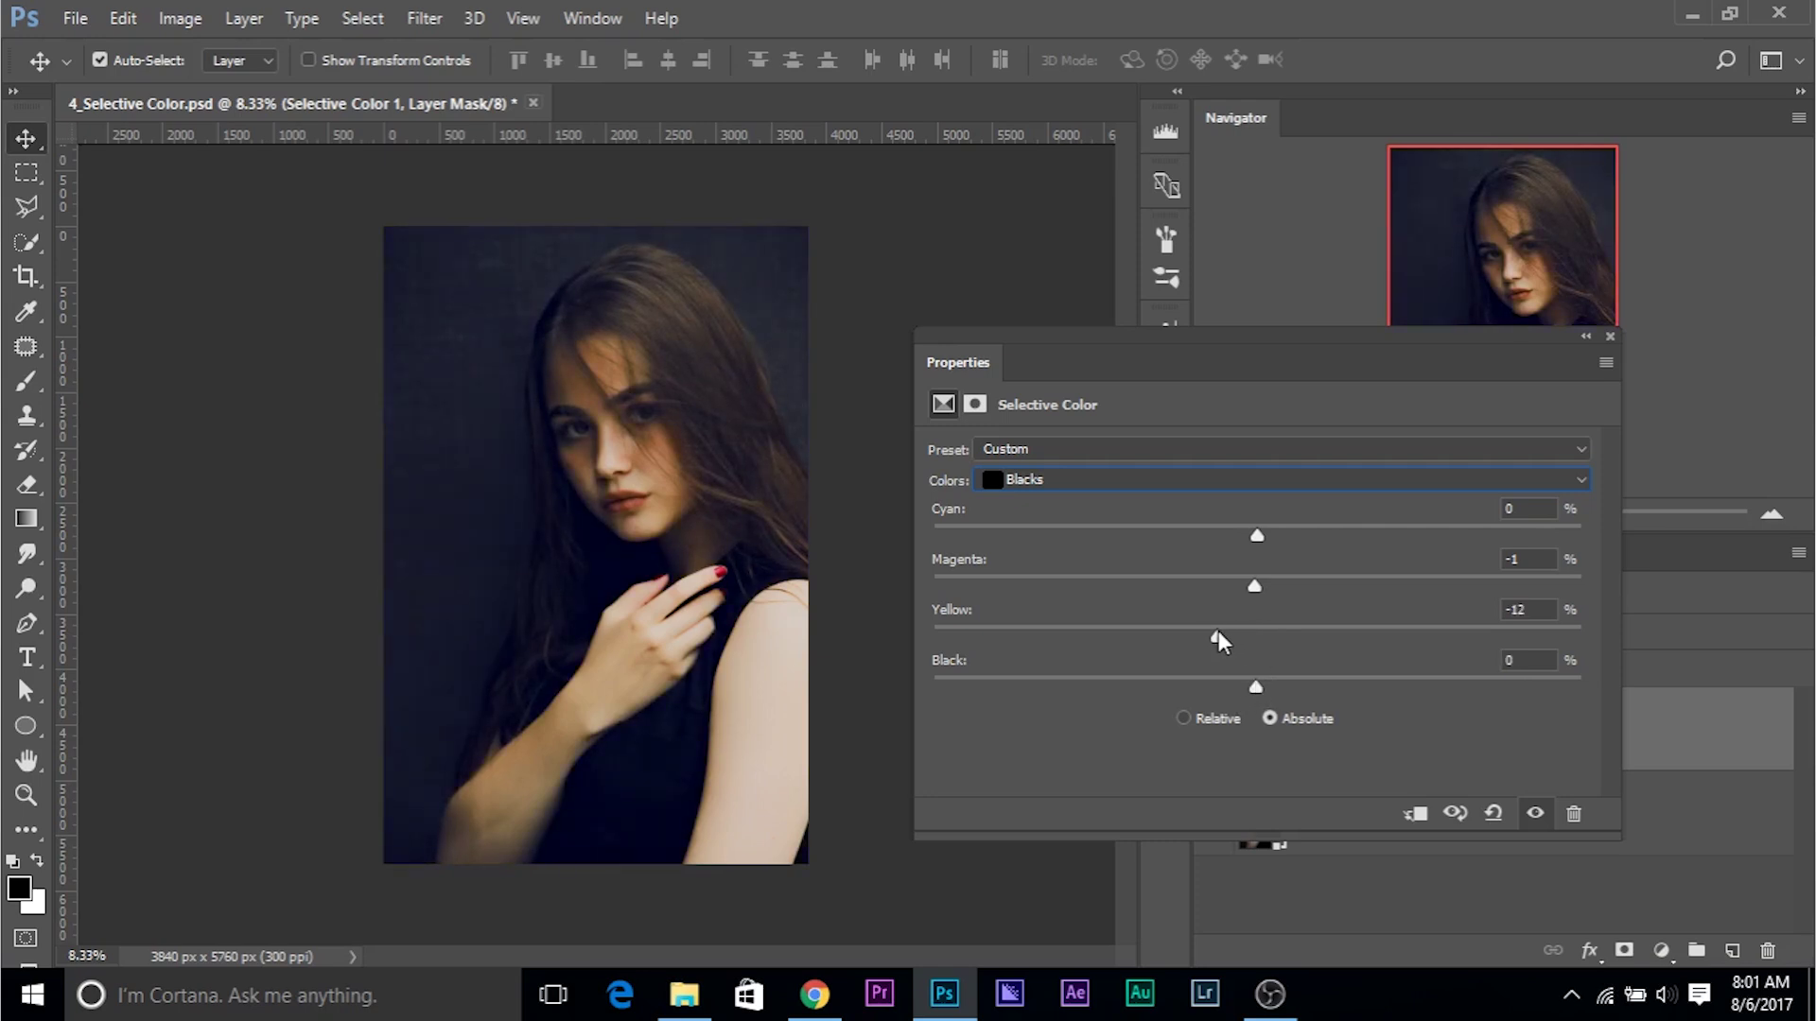
pyautogui.click(1189, 481)
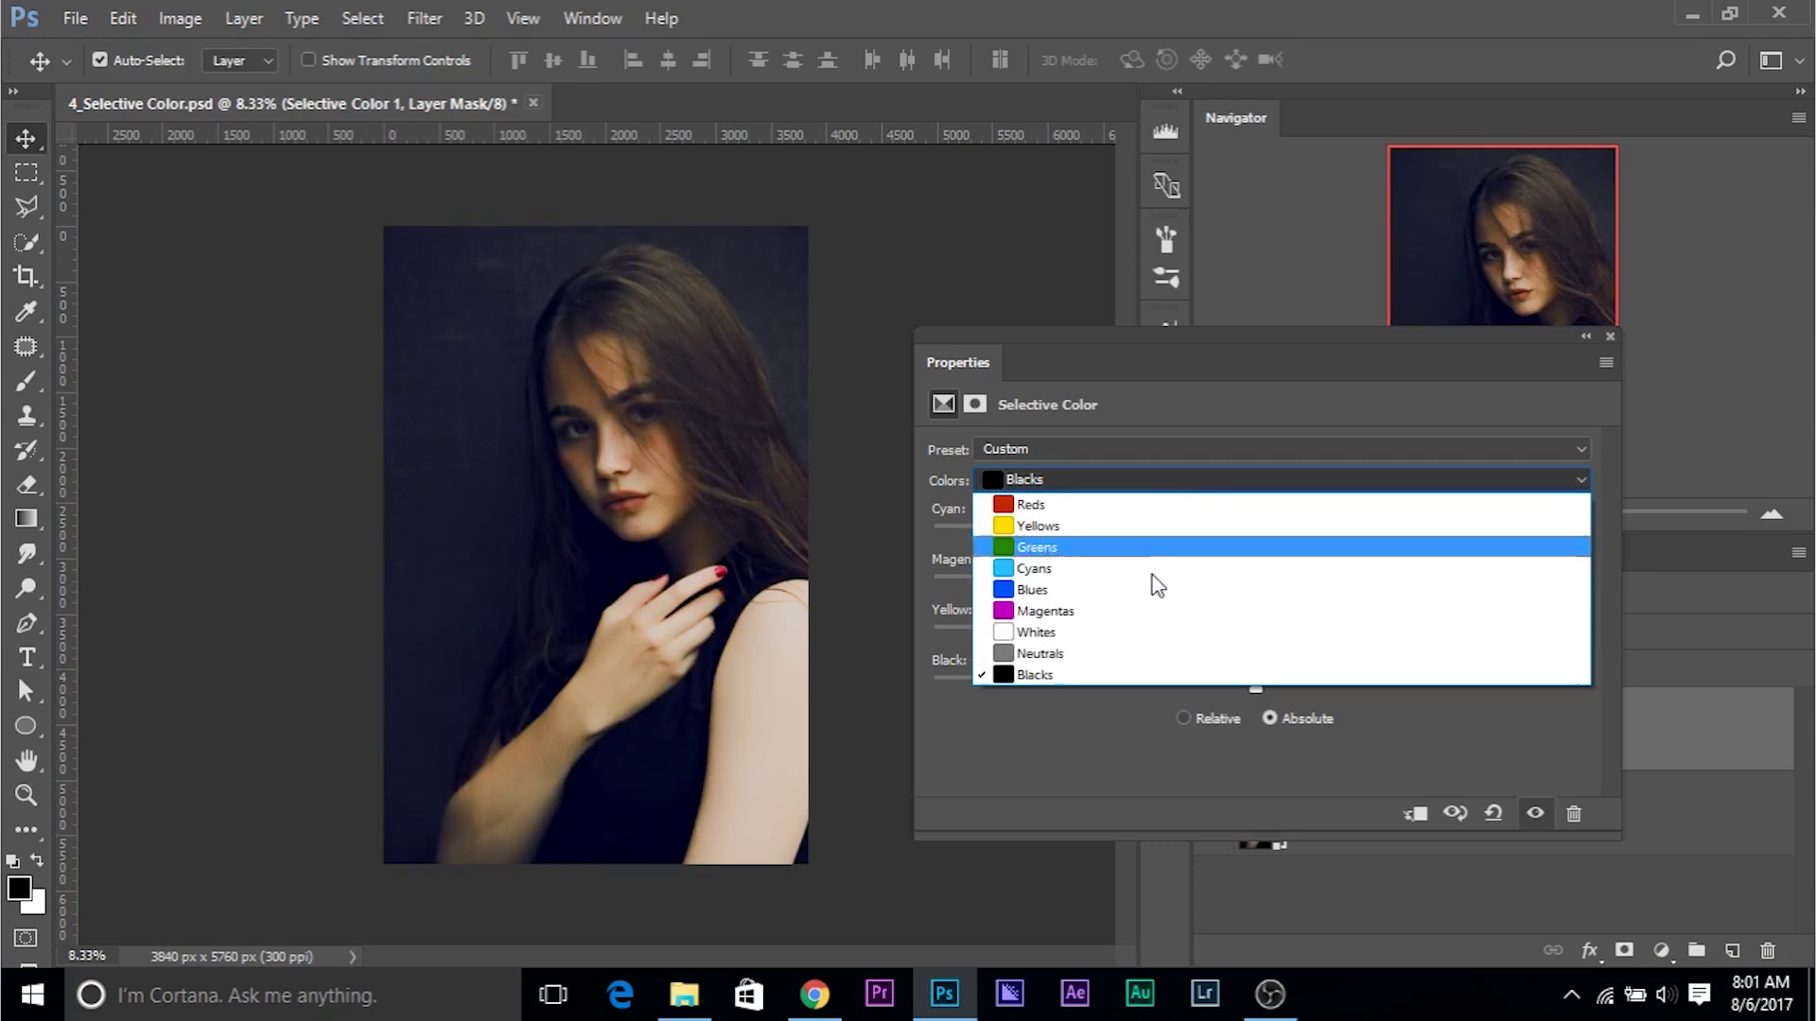
pyautogui.click(1142, 626)
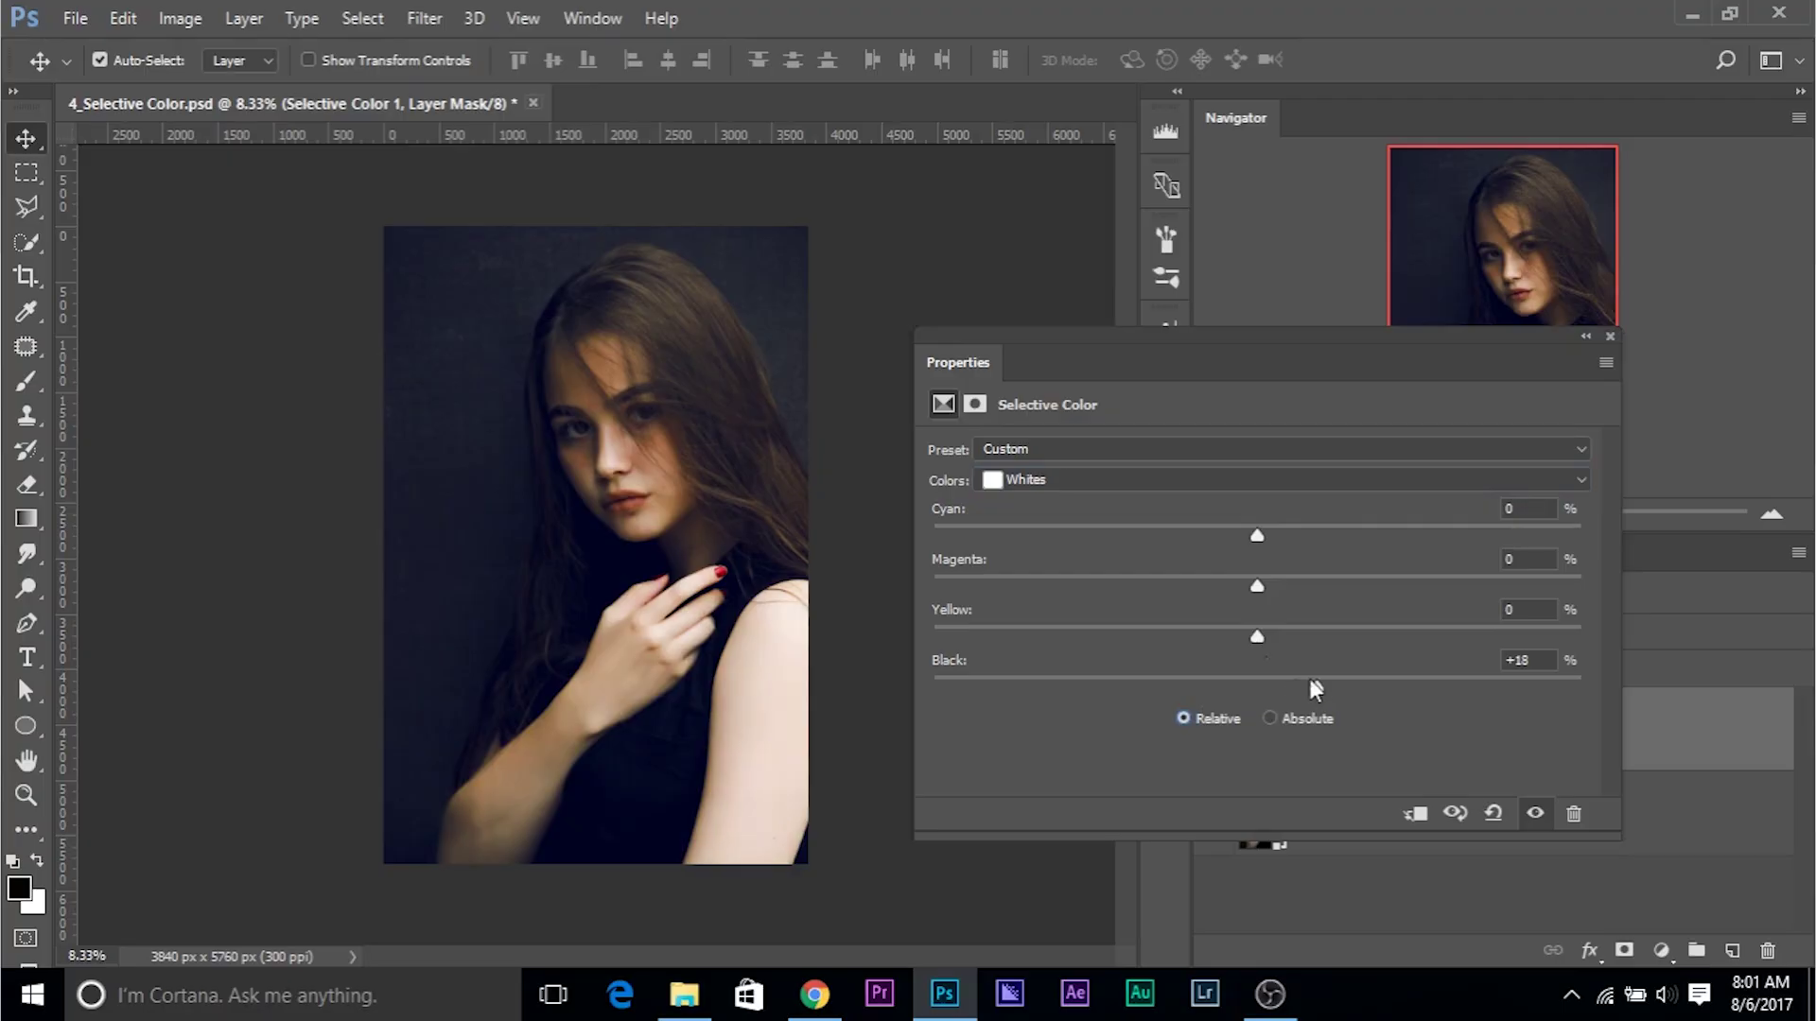
pyautogui.click(1064, 478)
# Step: Reset Selective Color to default, dock Properties, and cool the Blacks by pulling out yellow and cyan
pyautogui.click(1494, 813)
pyautogui.click(1493, 813)
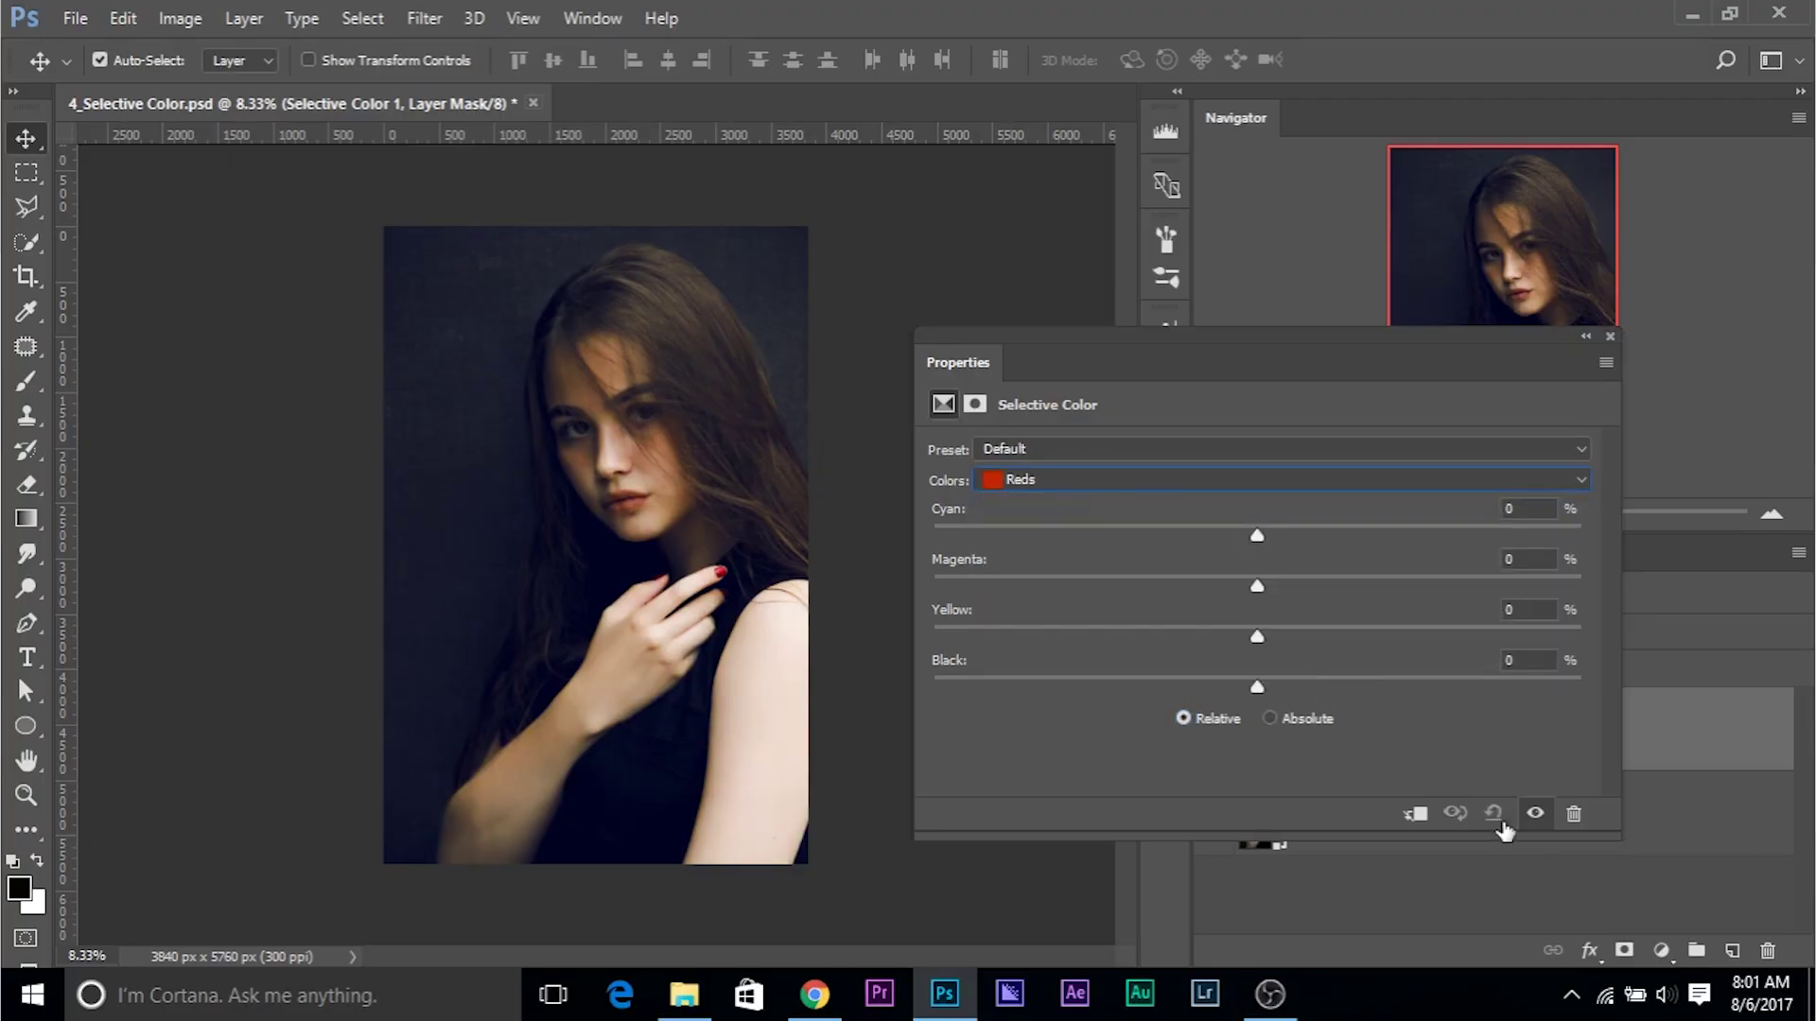
pyautogui.moveTo(976, 341); pyautogui.dragTo(1320, 123)
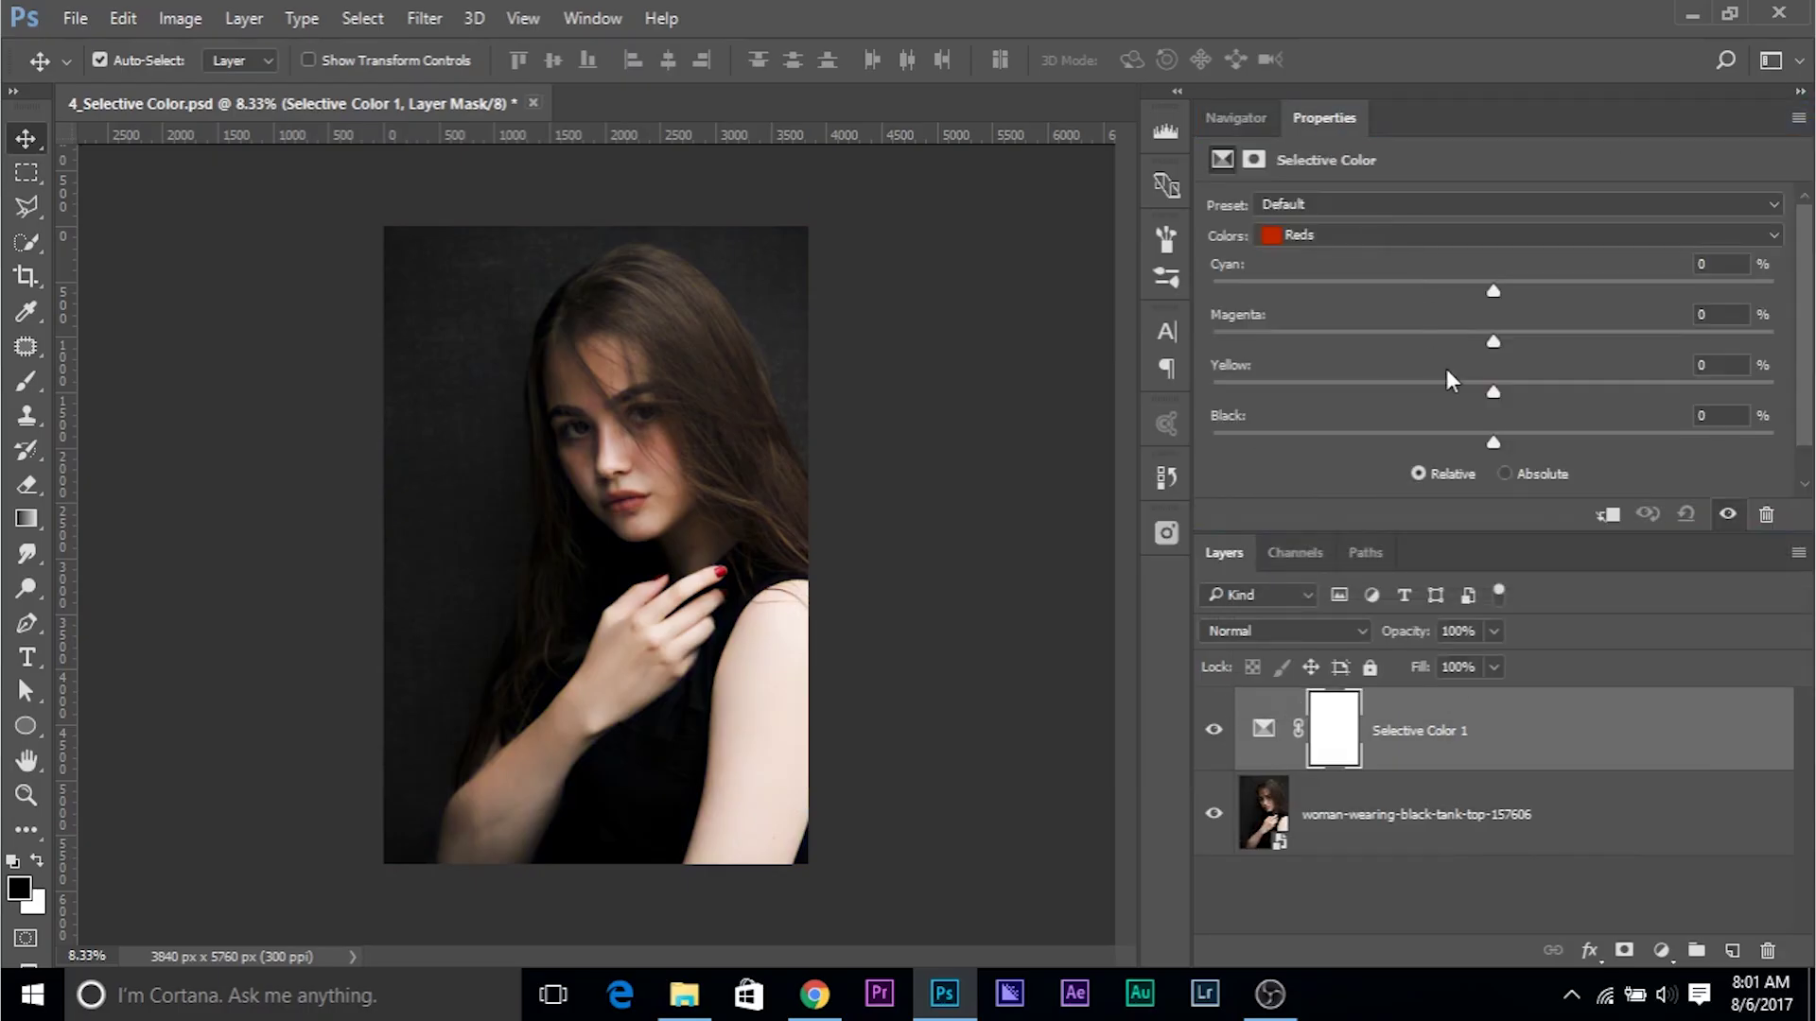
pyautogui.click(1419, 238)
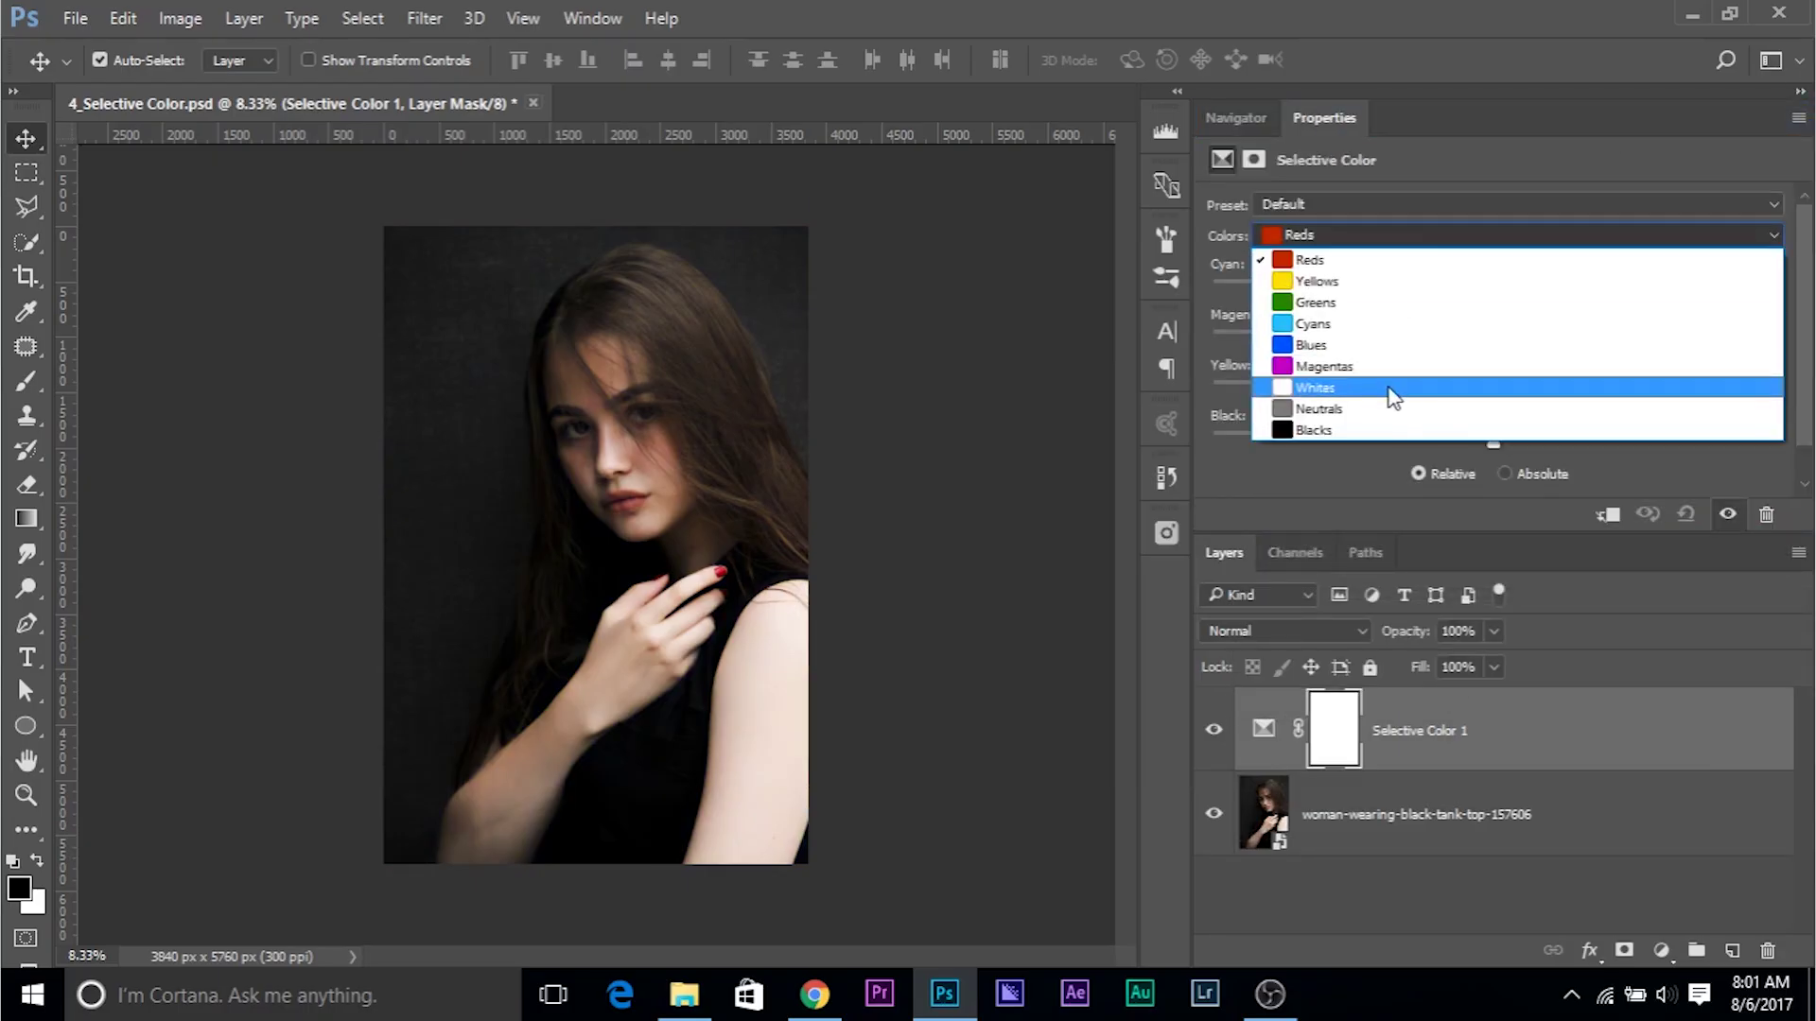
pyautogui.click(1371, 433)
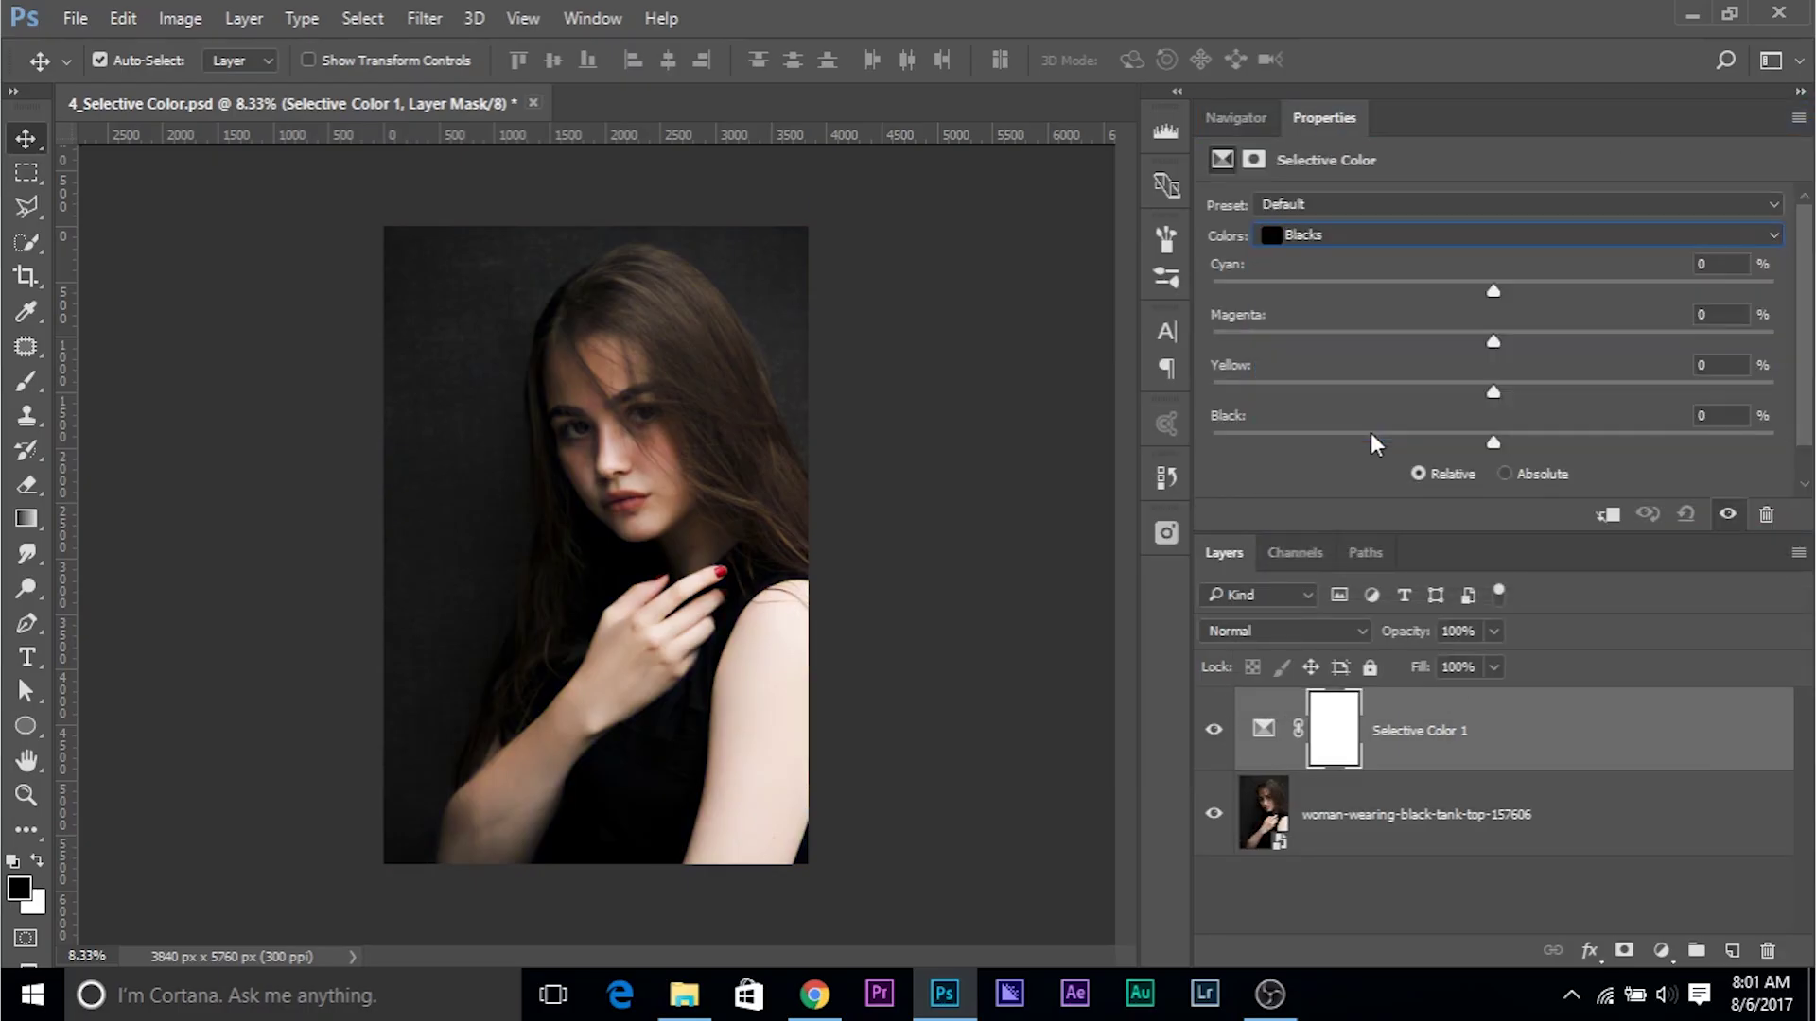
pyautogui.moveTo(1495, 441); pyautogui.dragTo(1480, 439)
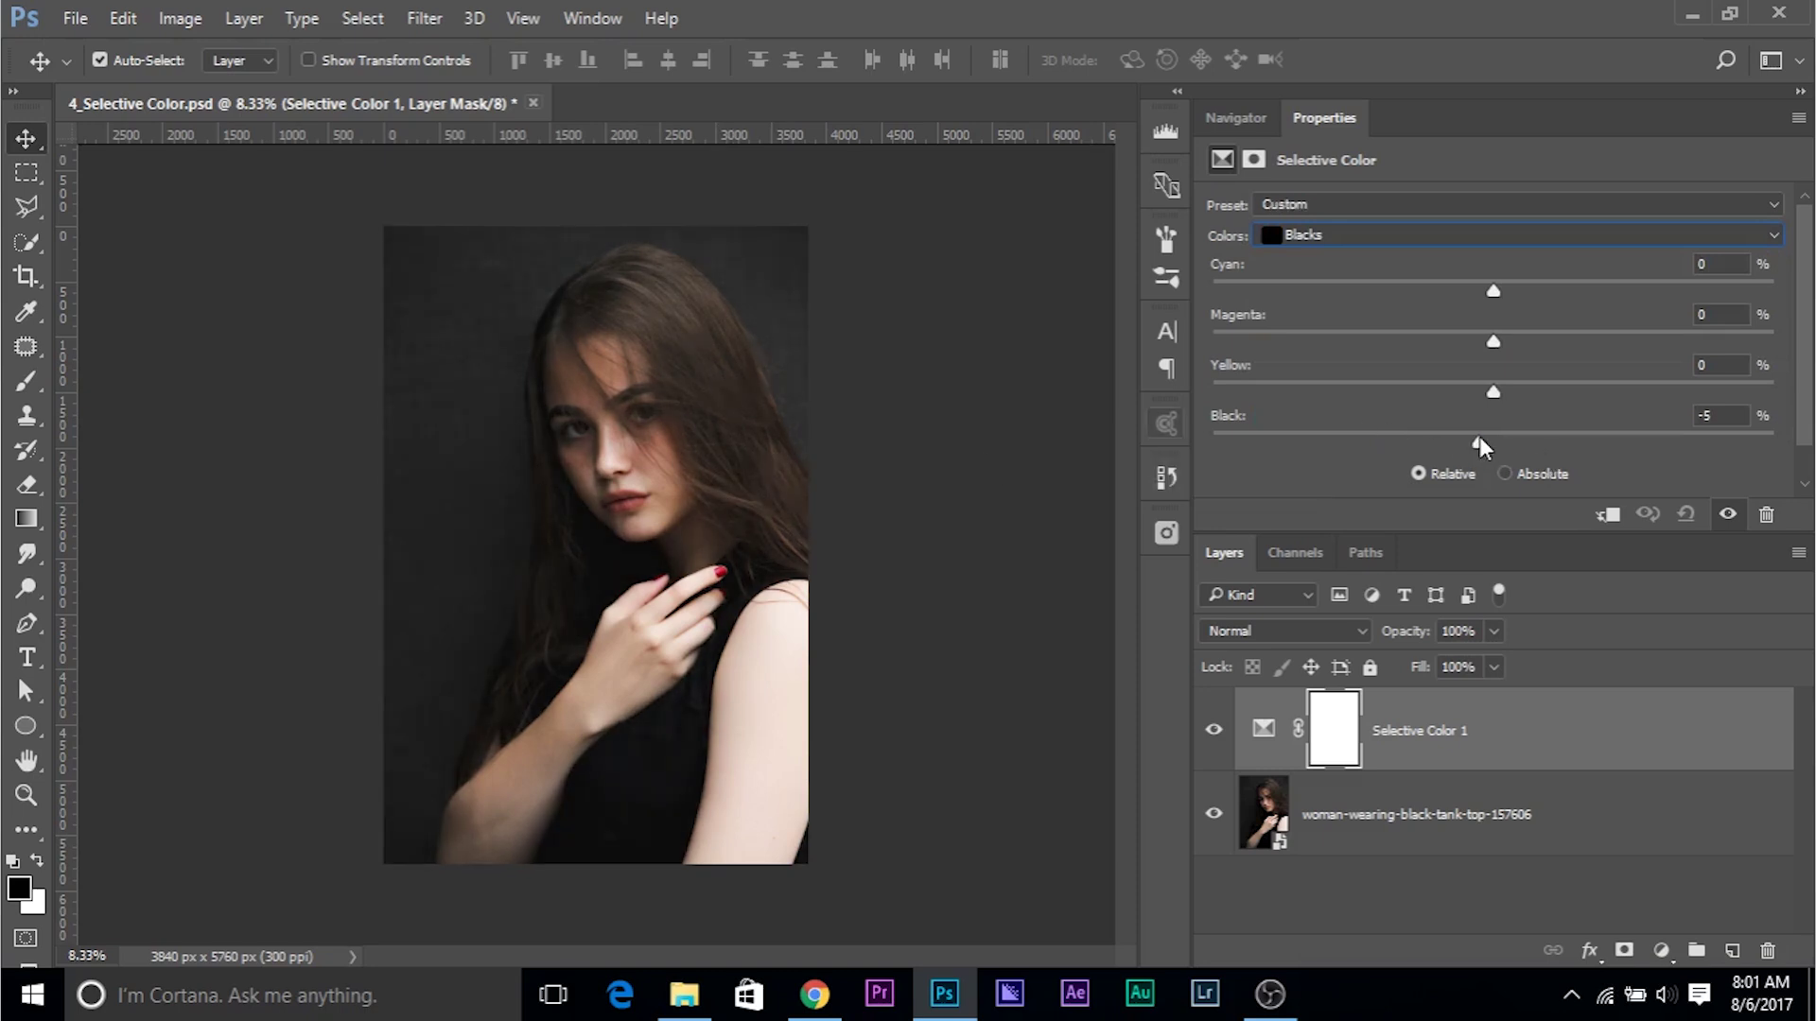
pyautogui.moveTo(1493, 392); pyautogui.dragTo(1445, 394)
pyautogui.moveTo(1494, 340); pyautogui.dragTo(1495, 337)
pyautogui.moveTo(1491, 291)
pyautogui.mouseDown()
pyautogui.moveTo(1472, 291)
pyautogui.moveTo(1534, 293)
pyautogui.moveTo(1518, 293)
pyautogui.mouseUp()
# Step: Try a Black change on Neutrals, then add magenta and reduce Black in the Whites
pyautogui.click(1381, 235)
pyautogui.click(1385, 413)
pyautogui.moveTo(1484, 440); pyautogui.dragTo(1472, 391)
pyautogui.click(1382, 239)
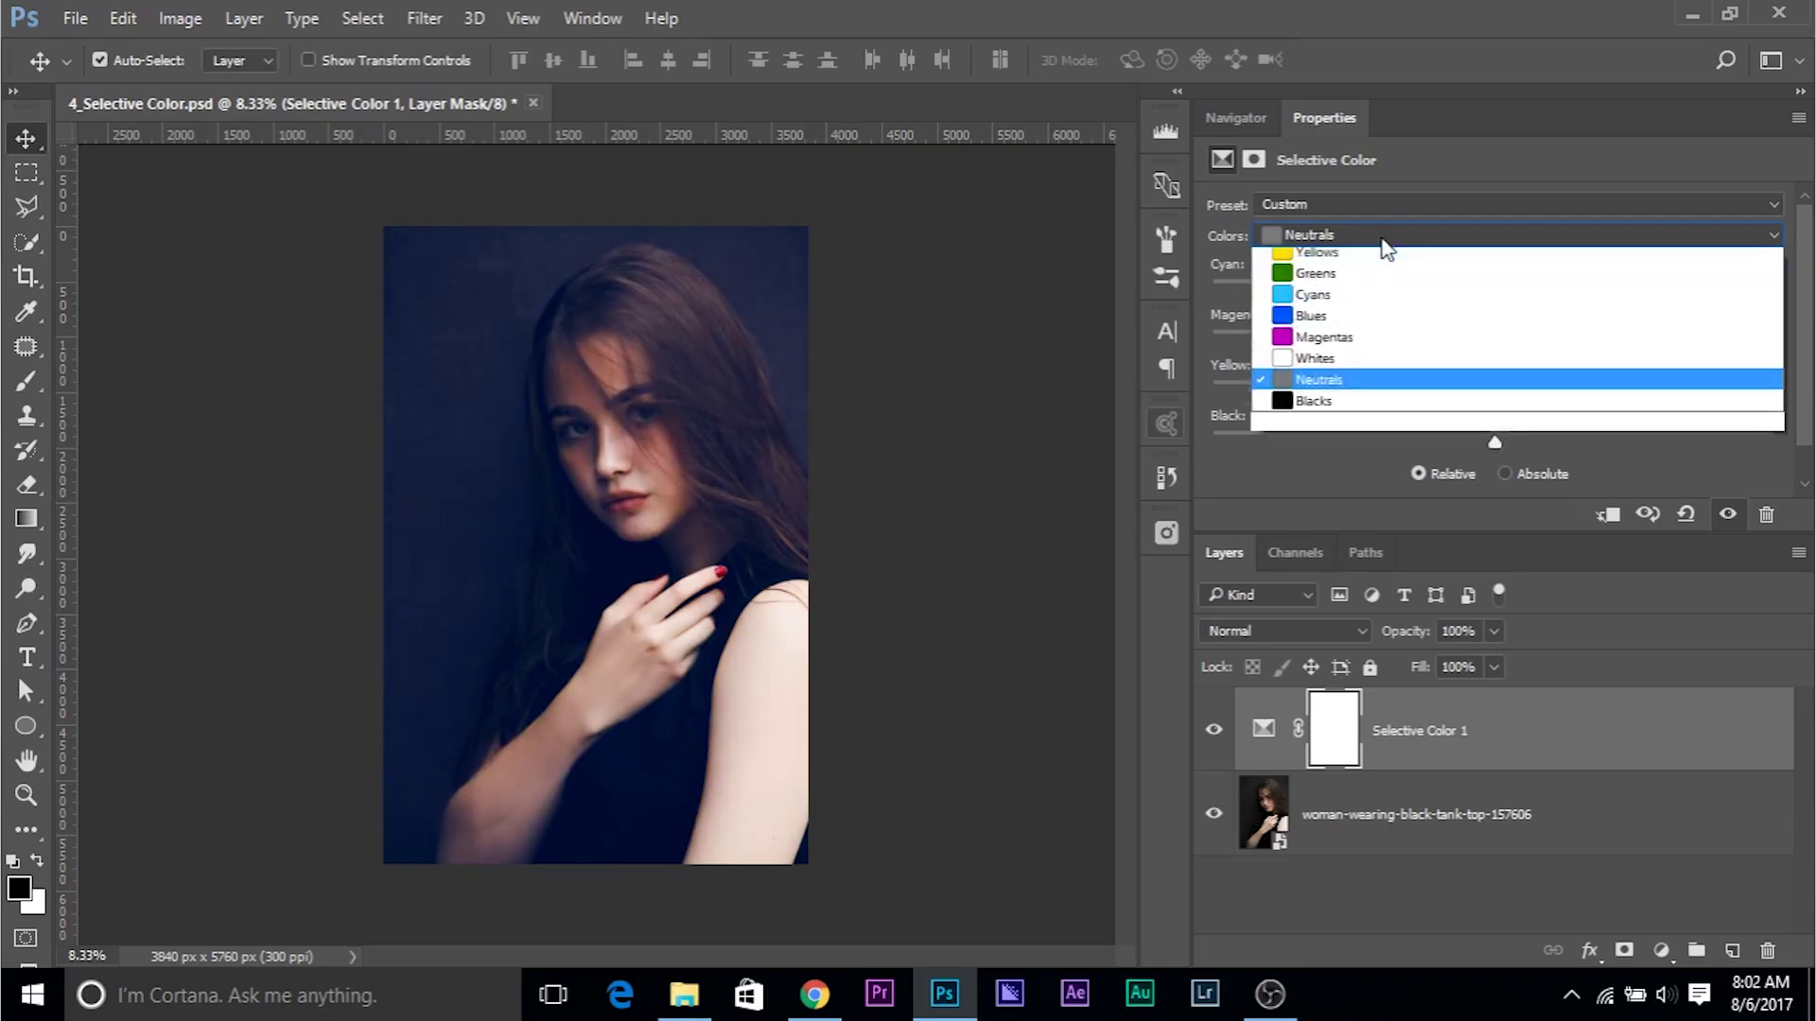
pyautogui.click(1379, 390)
pyautogui.moveTo(1475, 287); pyautogui.dragTo(1593, 346)
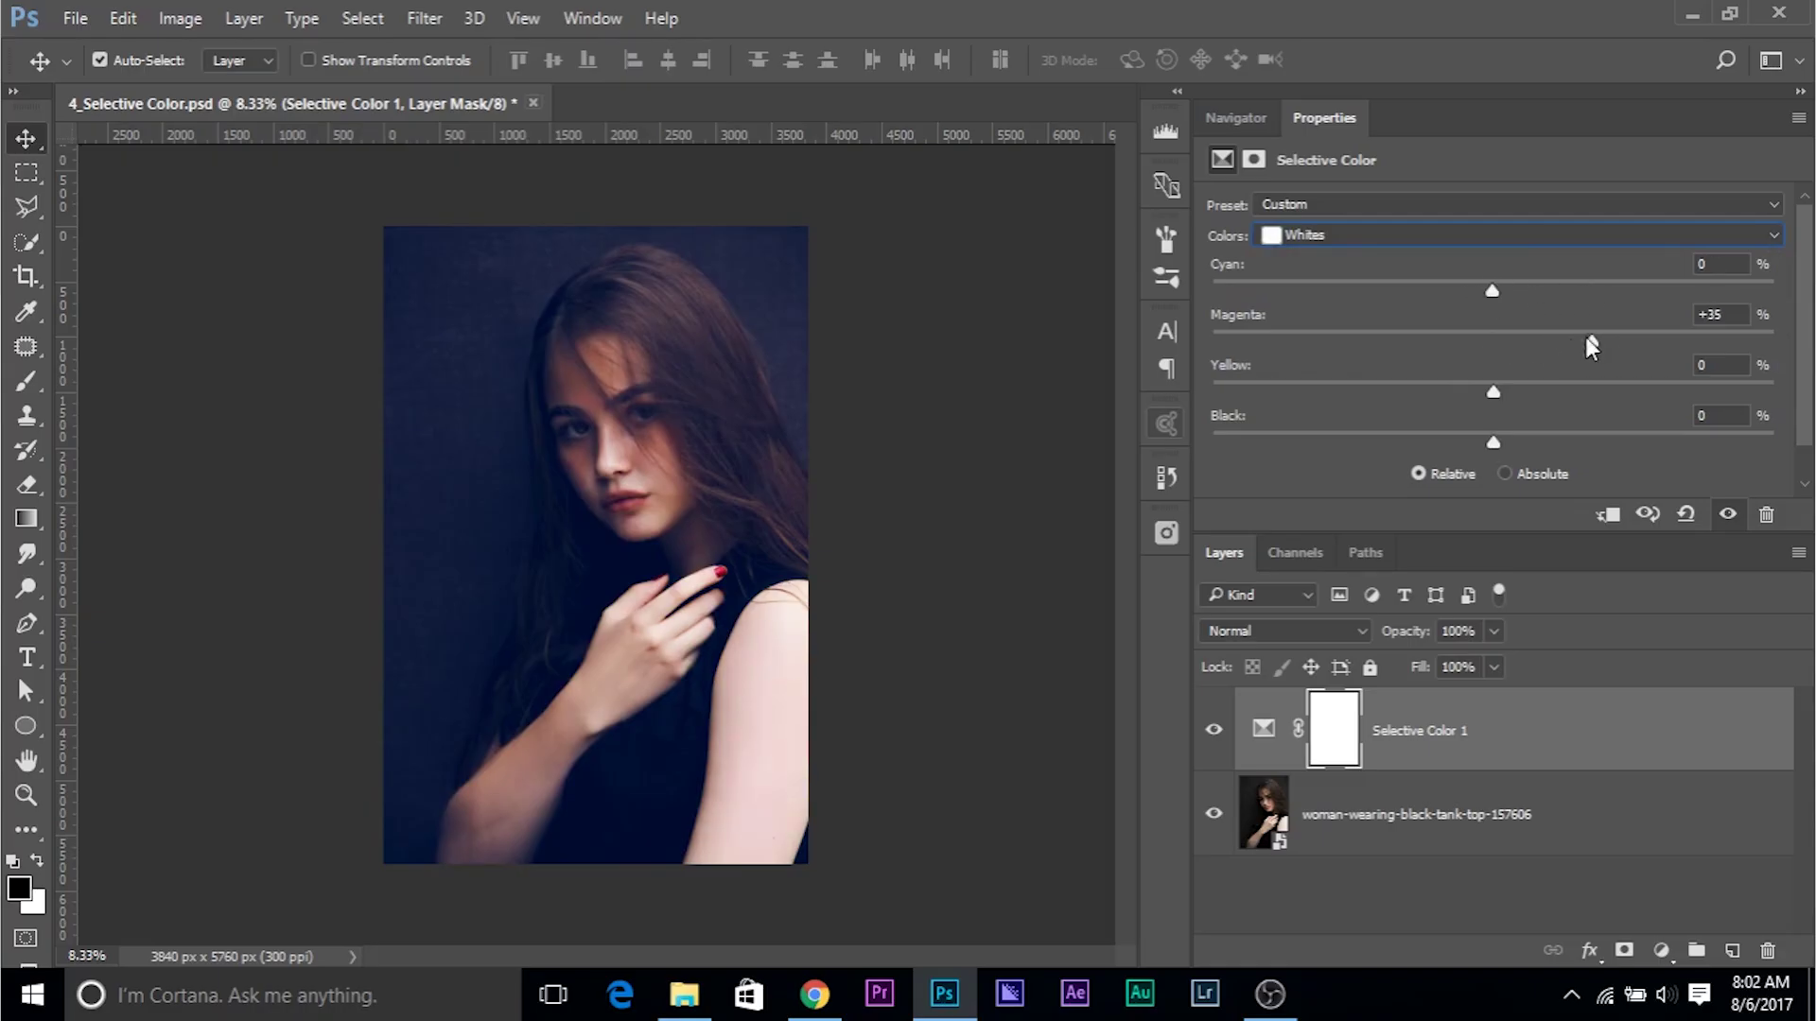
pyautogui.moveTo(1463, 441); pyautogui.dragTo(1382, 443)
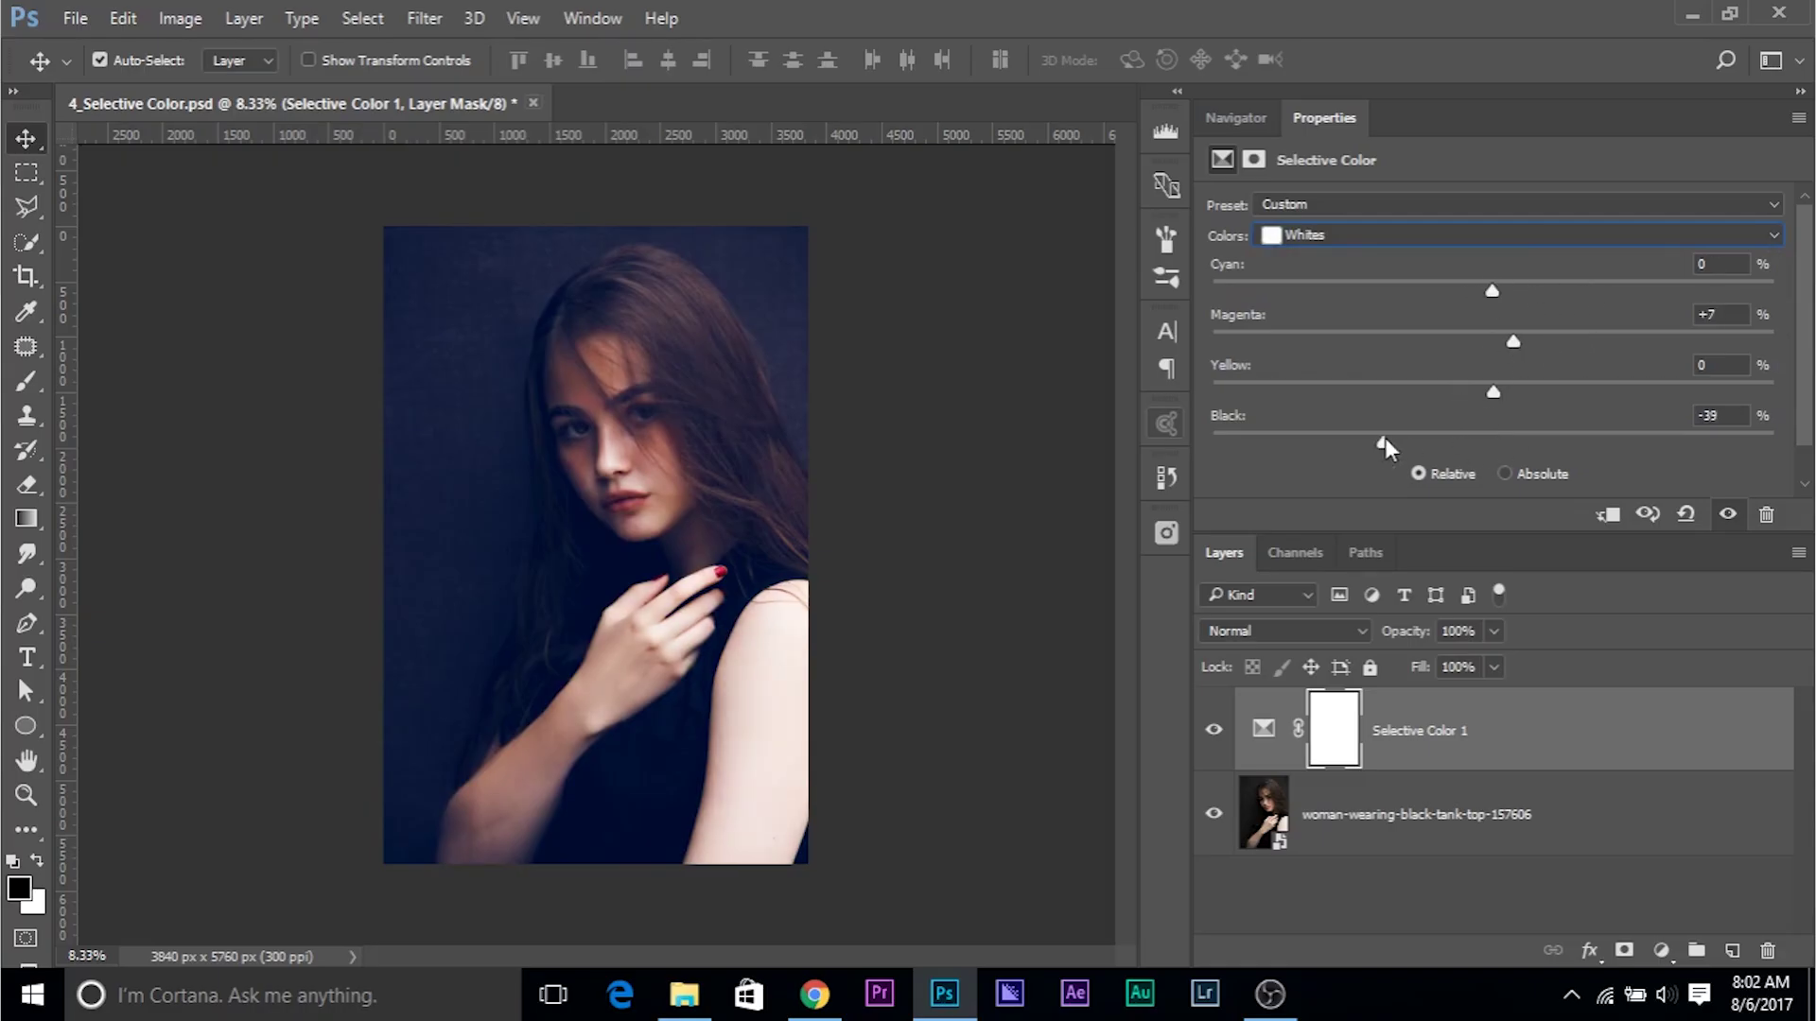
# Step: Compare the grade on and off, then open the FUNK car poster pexels-photo-1.psd
pyautogui.click(1212, 735)
pyautogui.click(1212, 736)
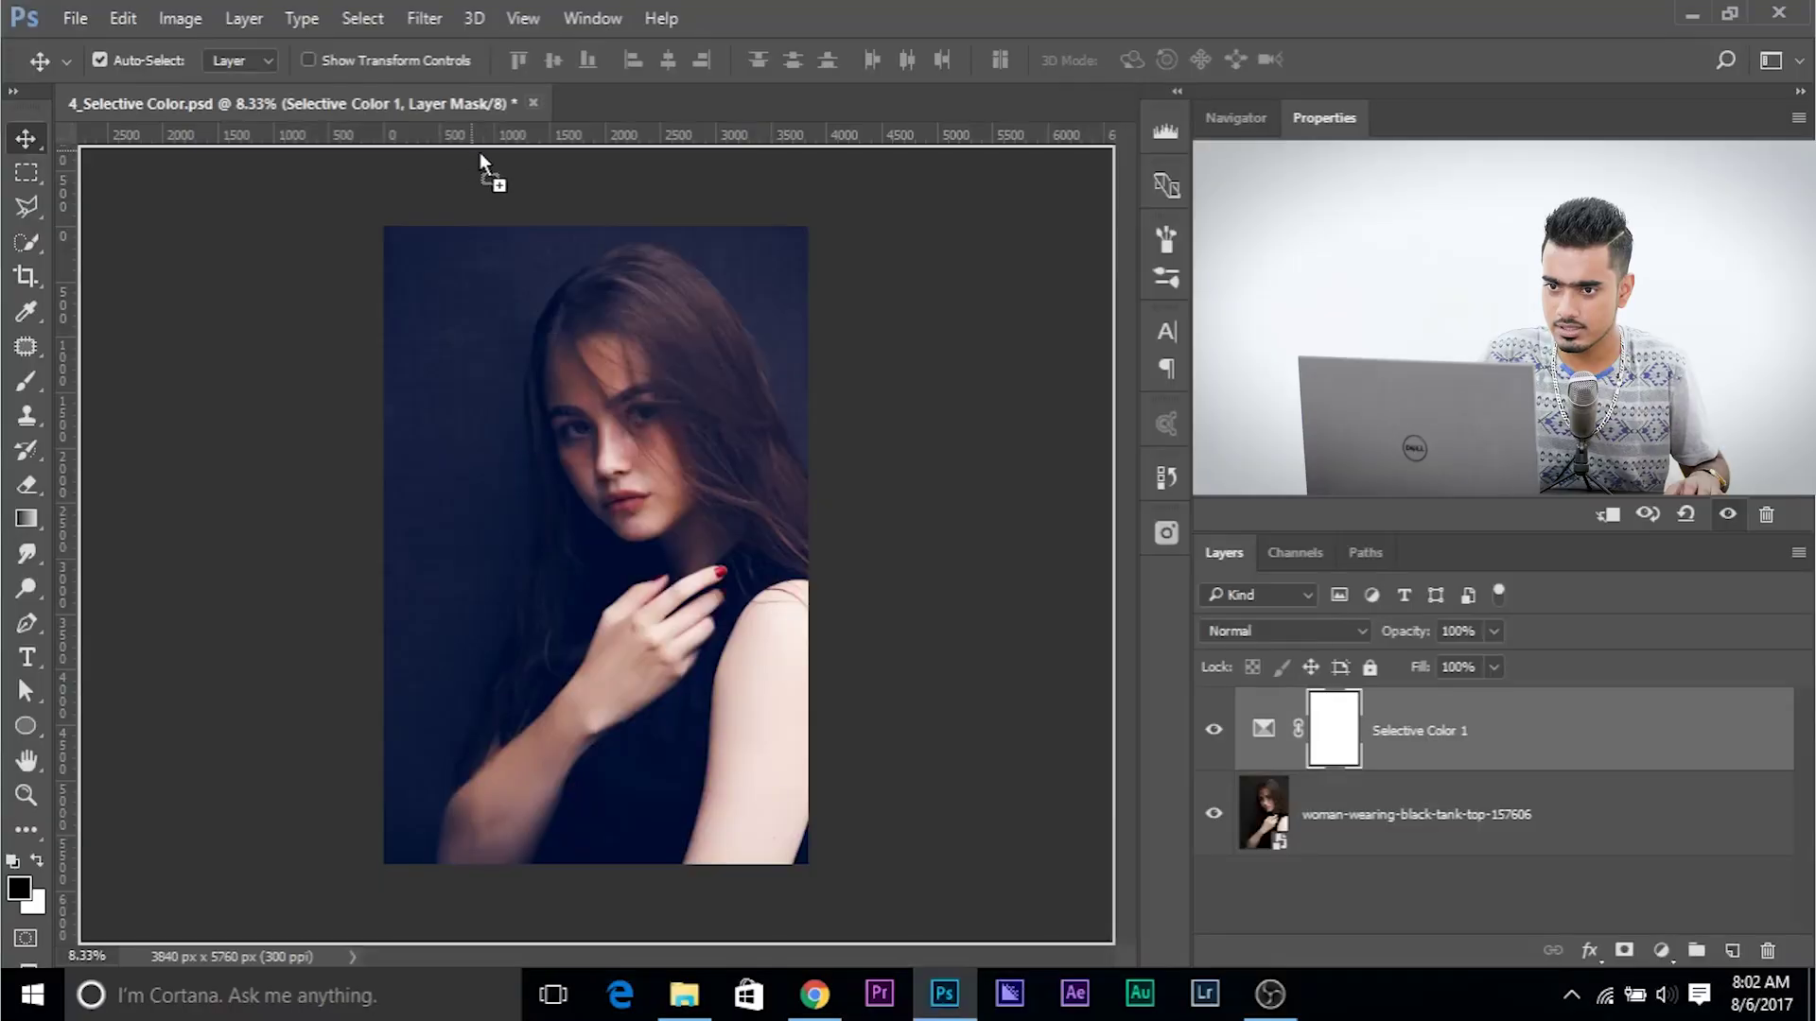
pyautogui.moveTo(480, 152); pyautogui.dragTo(690, 211)
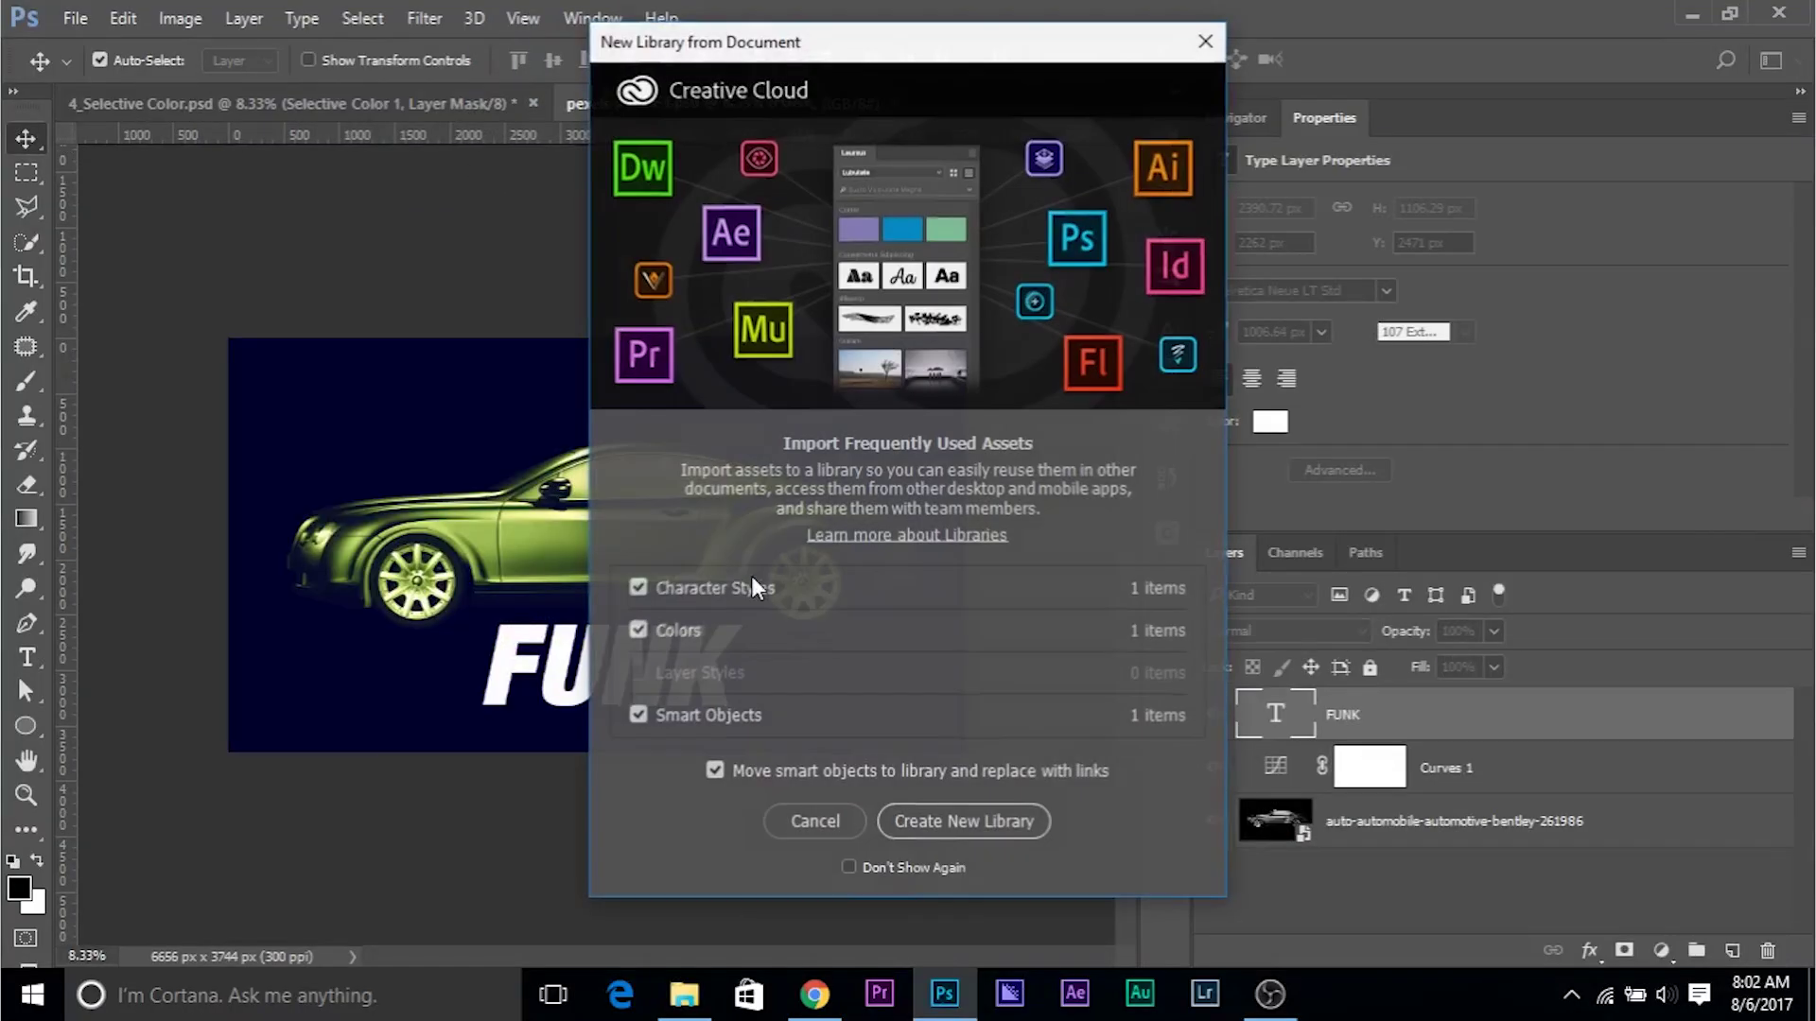
pyautogui.click(1222, 34)
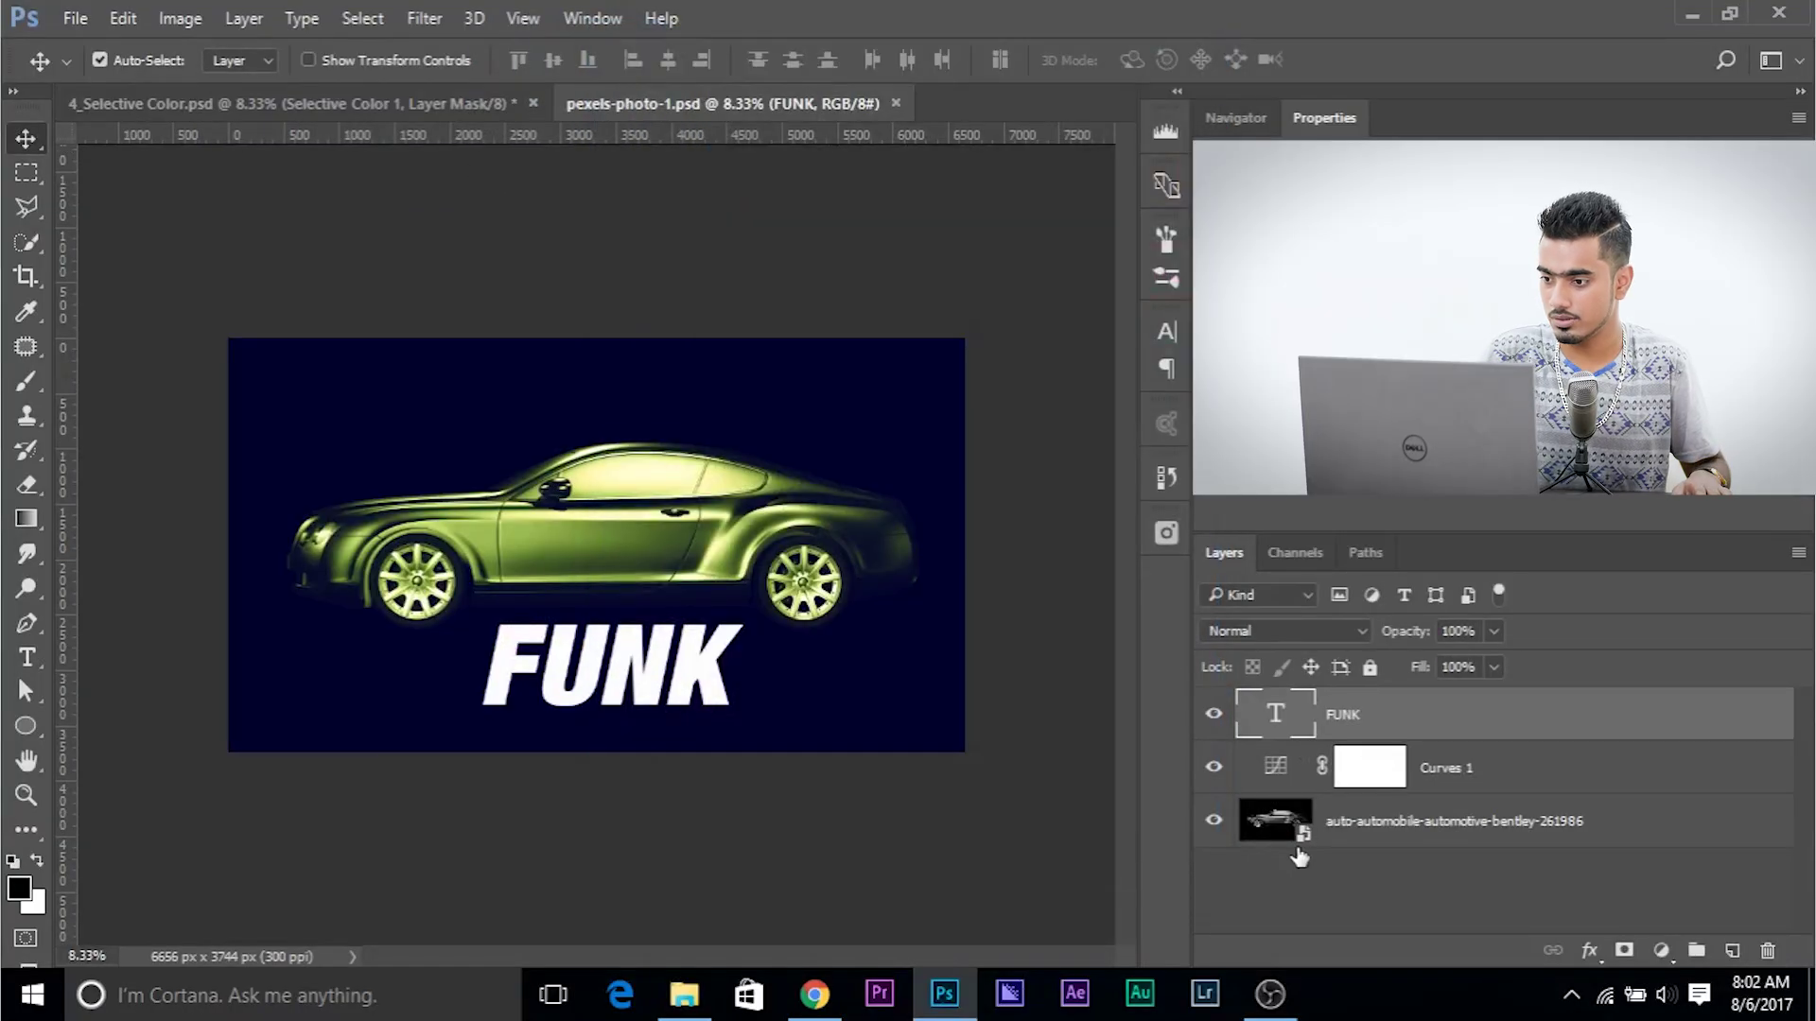
# Step: Toggle the FUNK text and Curves 1 visibility to compare, then show Curves 1's Custom RGB curve
pyautogui.click(1213, 714)
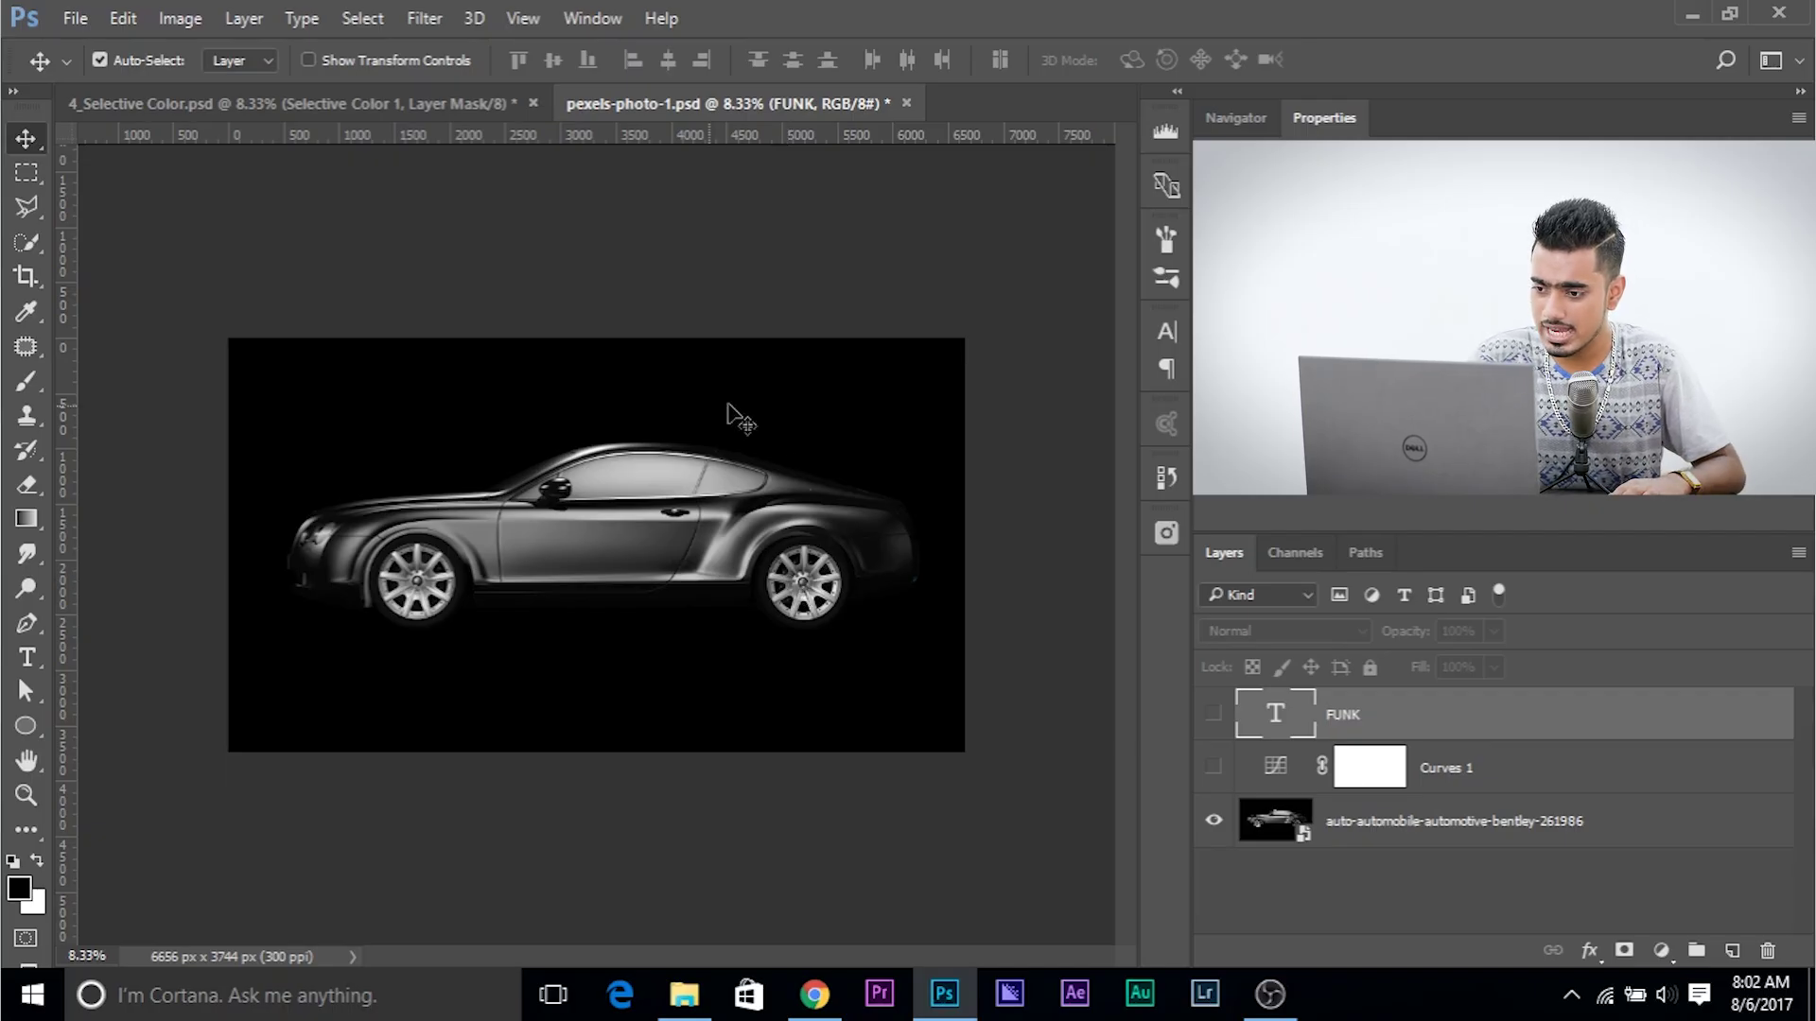
pyautogui.click(1212, 771)
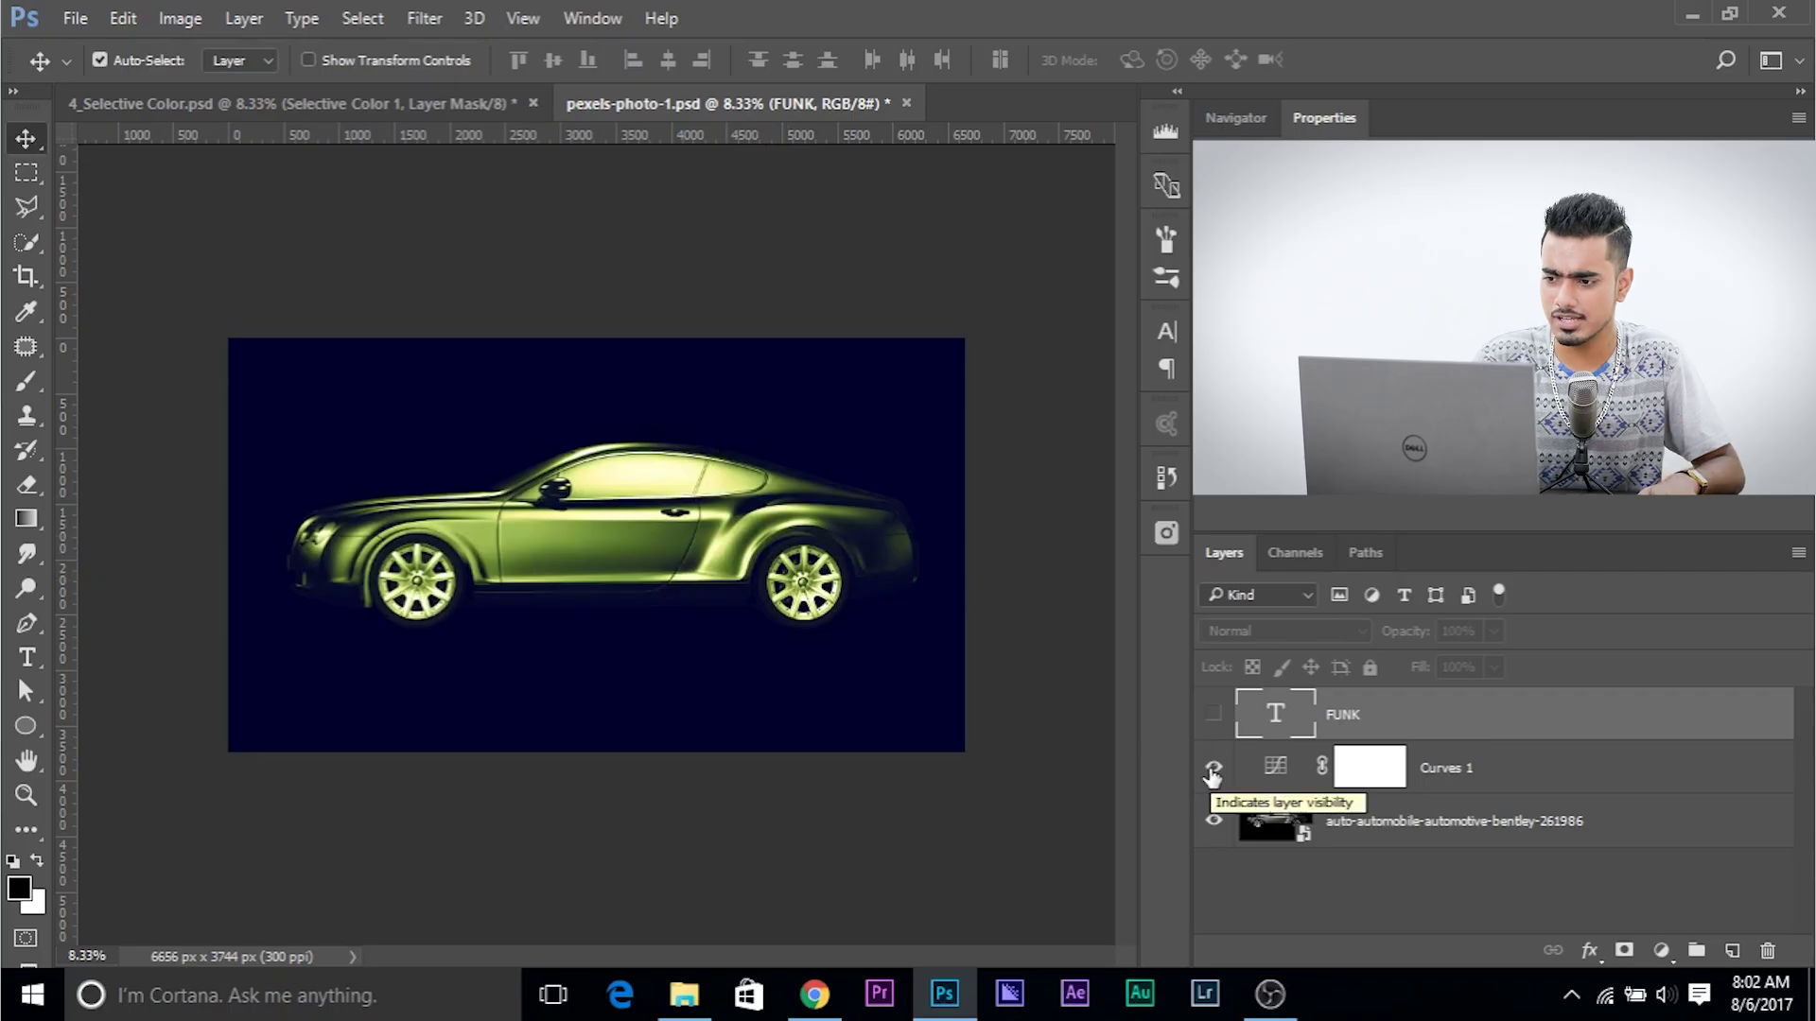
pyautogui.click(1215, 714)
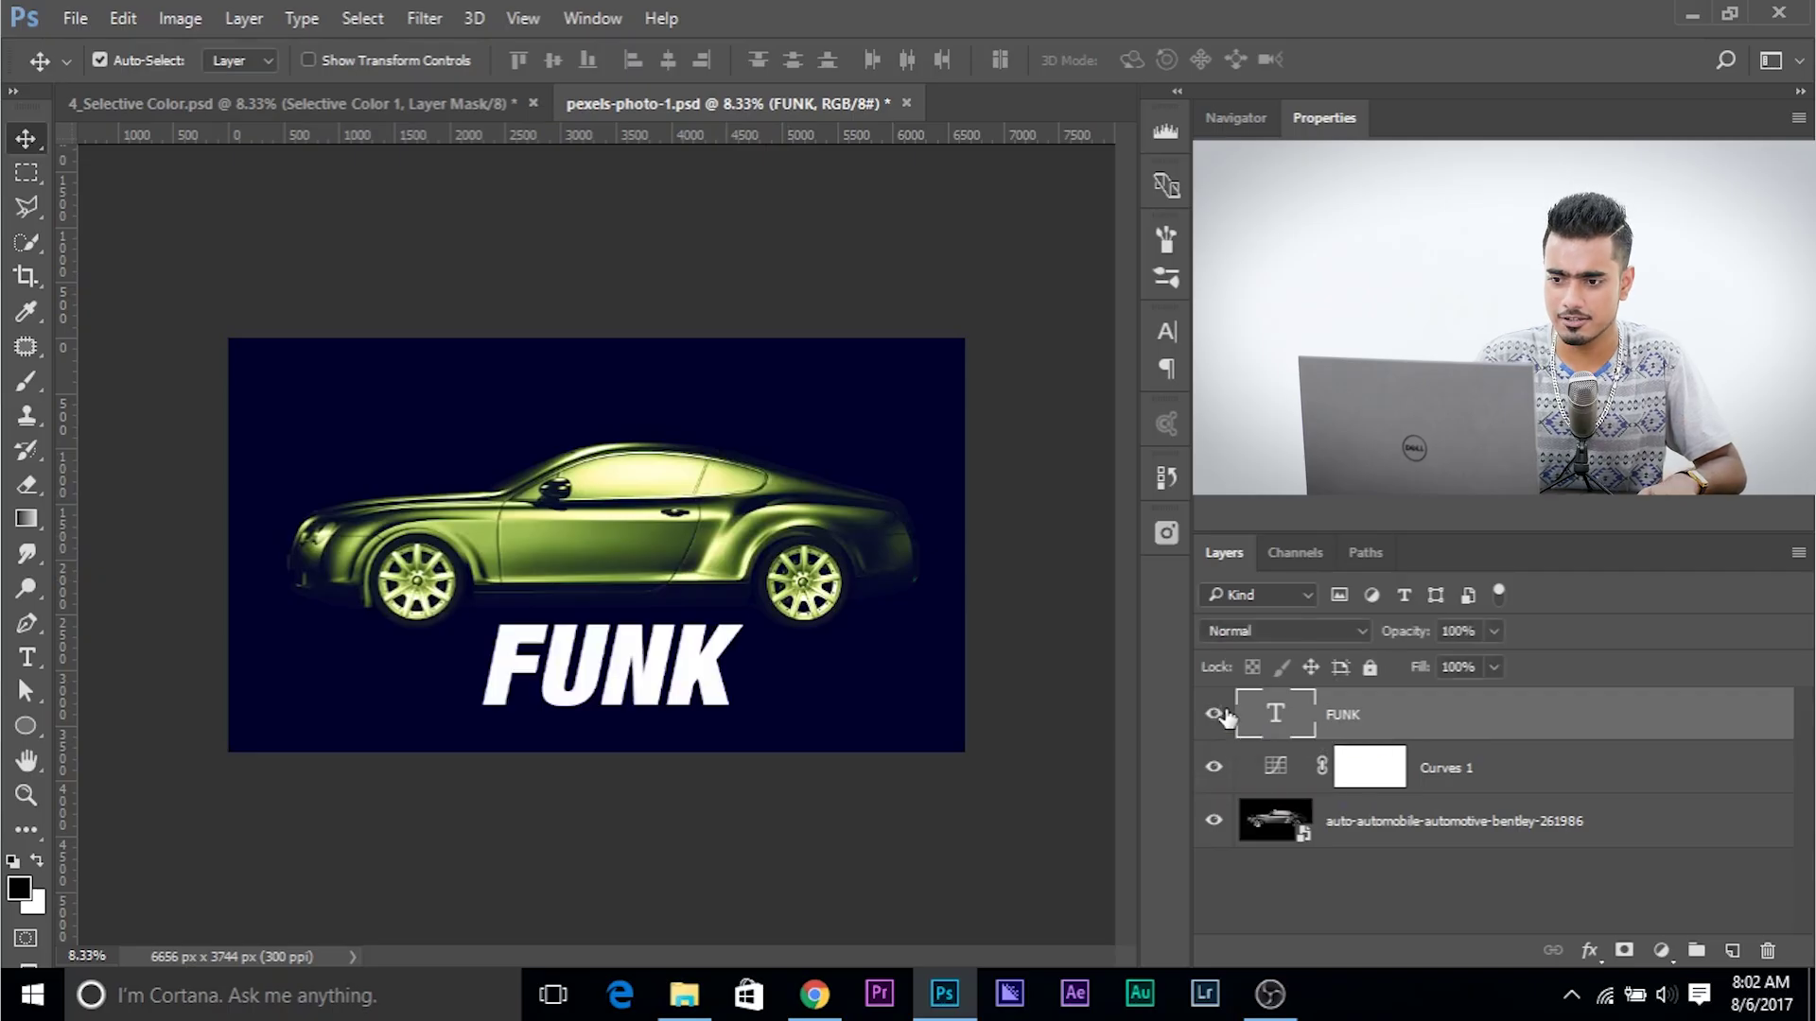
pyautogui.click(1276, 768)
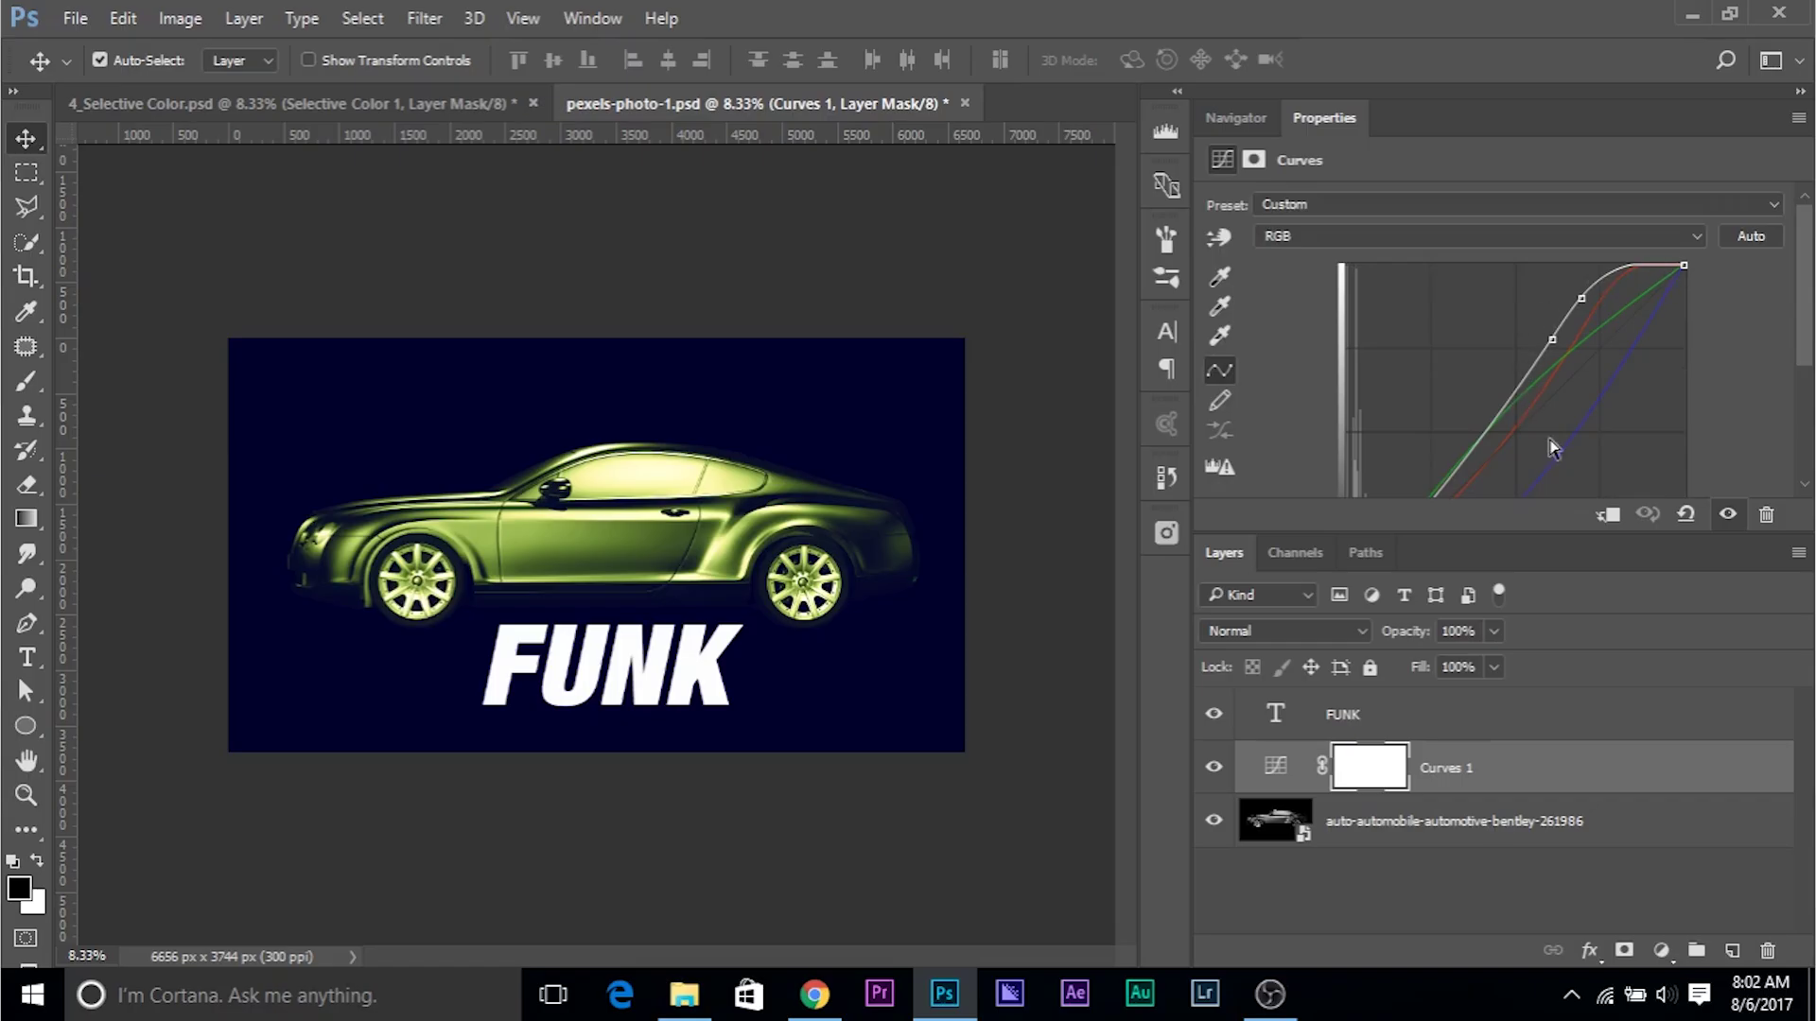
pyautogui.scroll(-2, 1508, 371)
pyautogui.scroll(2, 1362, 284)
pyautogui.click(1374, 239)
pyautogui.click(1376, 266)
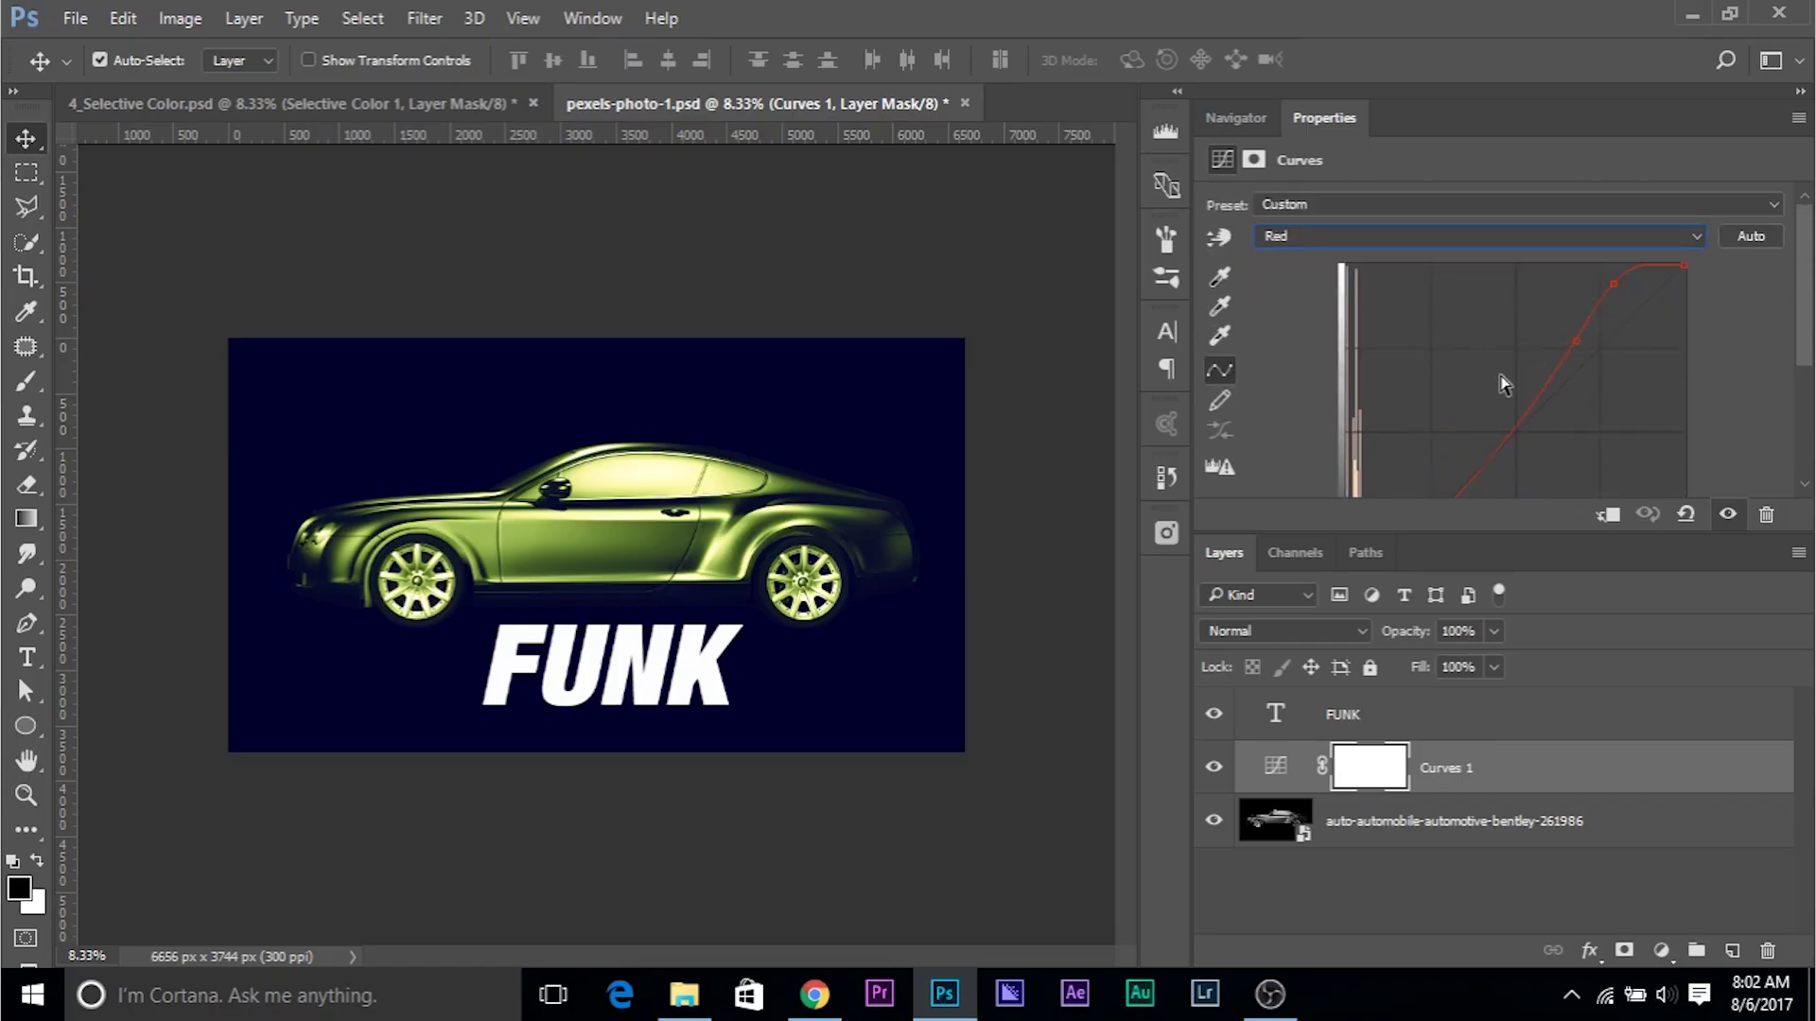
pyautogui.scroll(-2, 1584, 313)
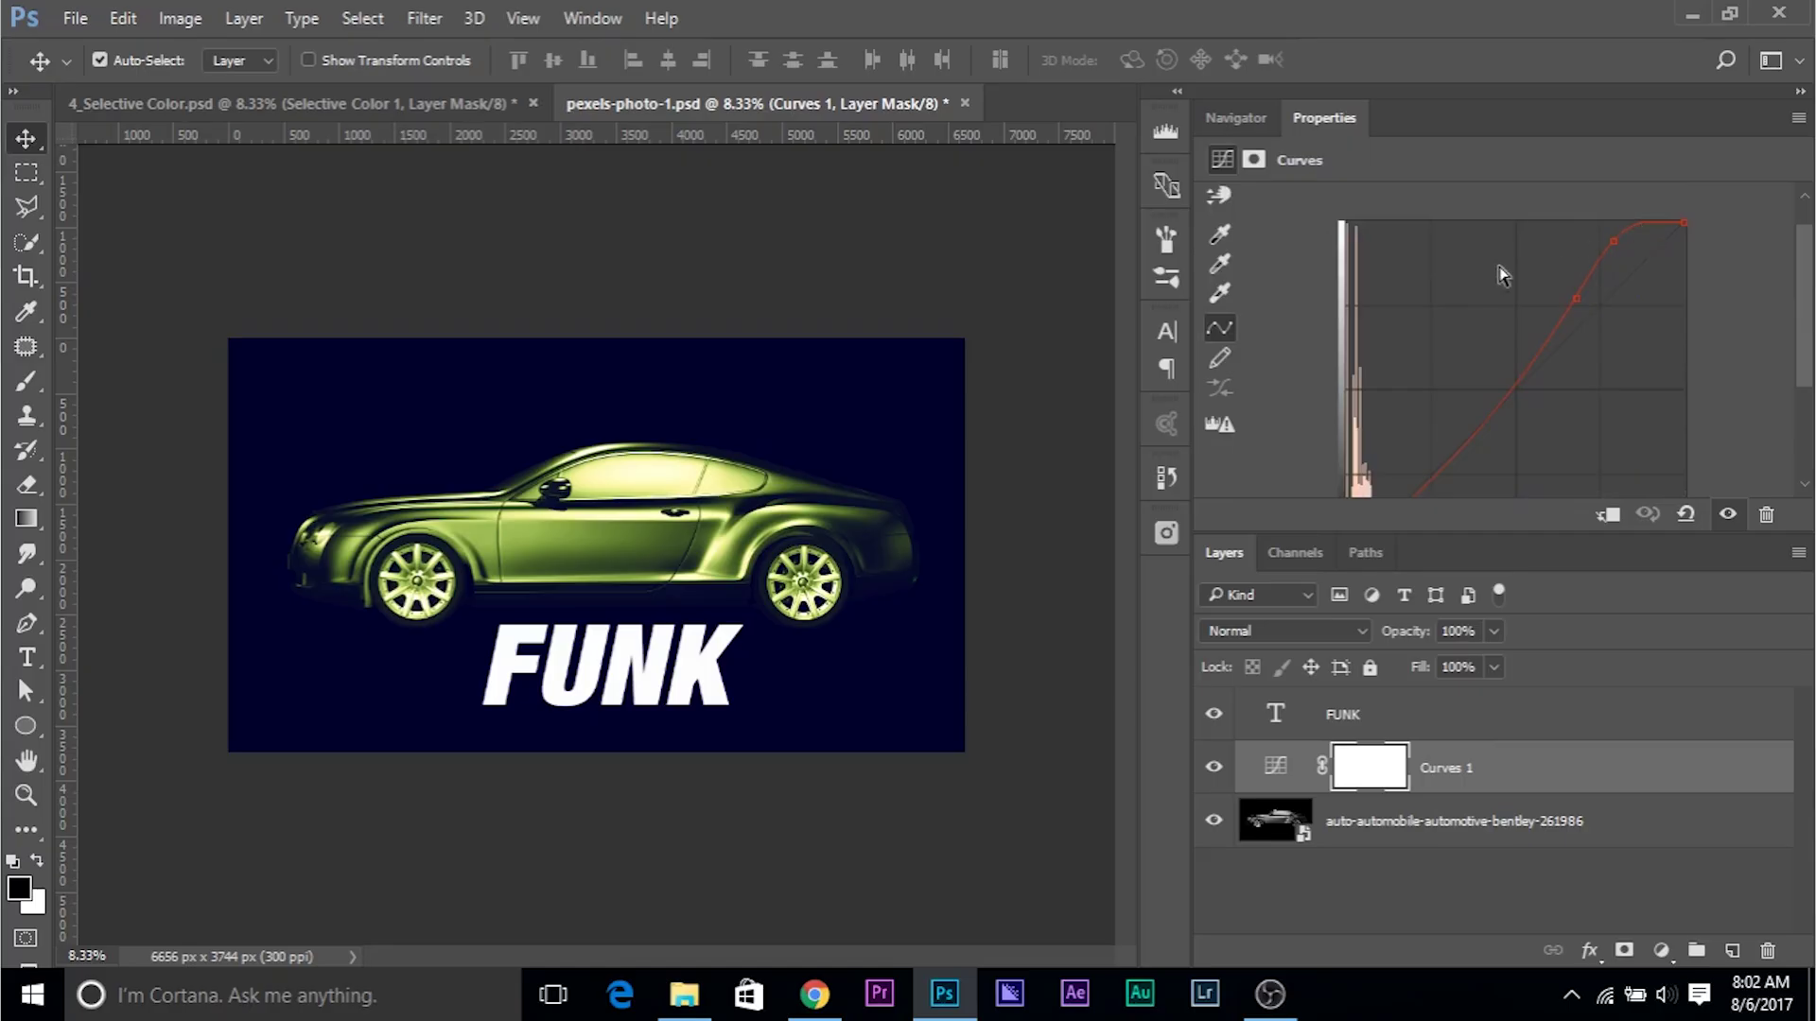
pyautogui.scroll(2, 1404, 248)
pyautogui.click(1404, 248)
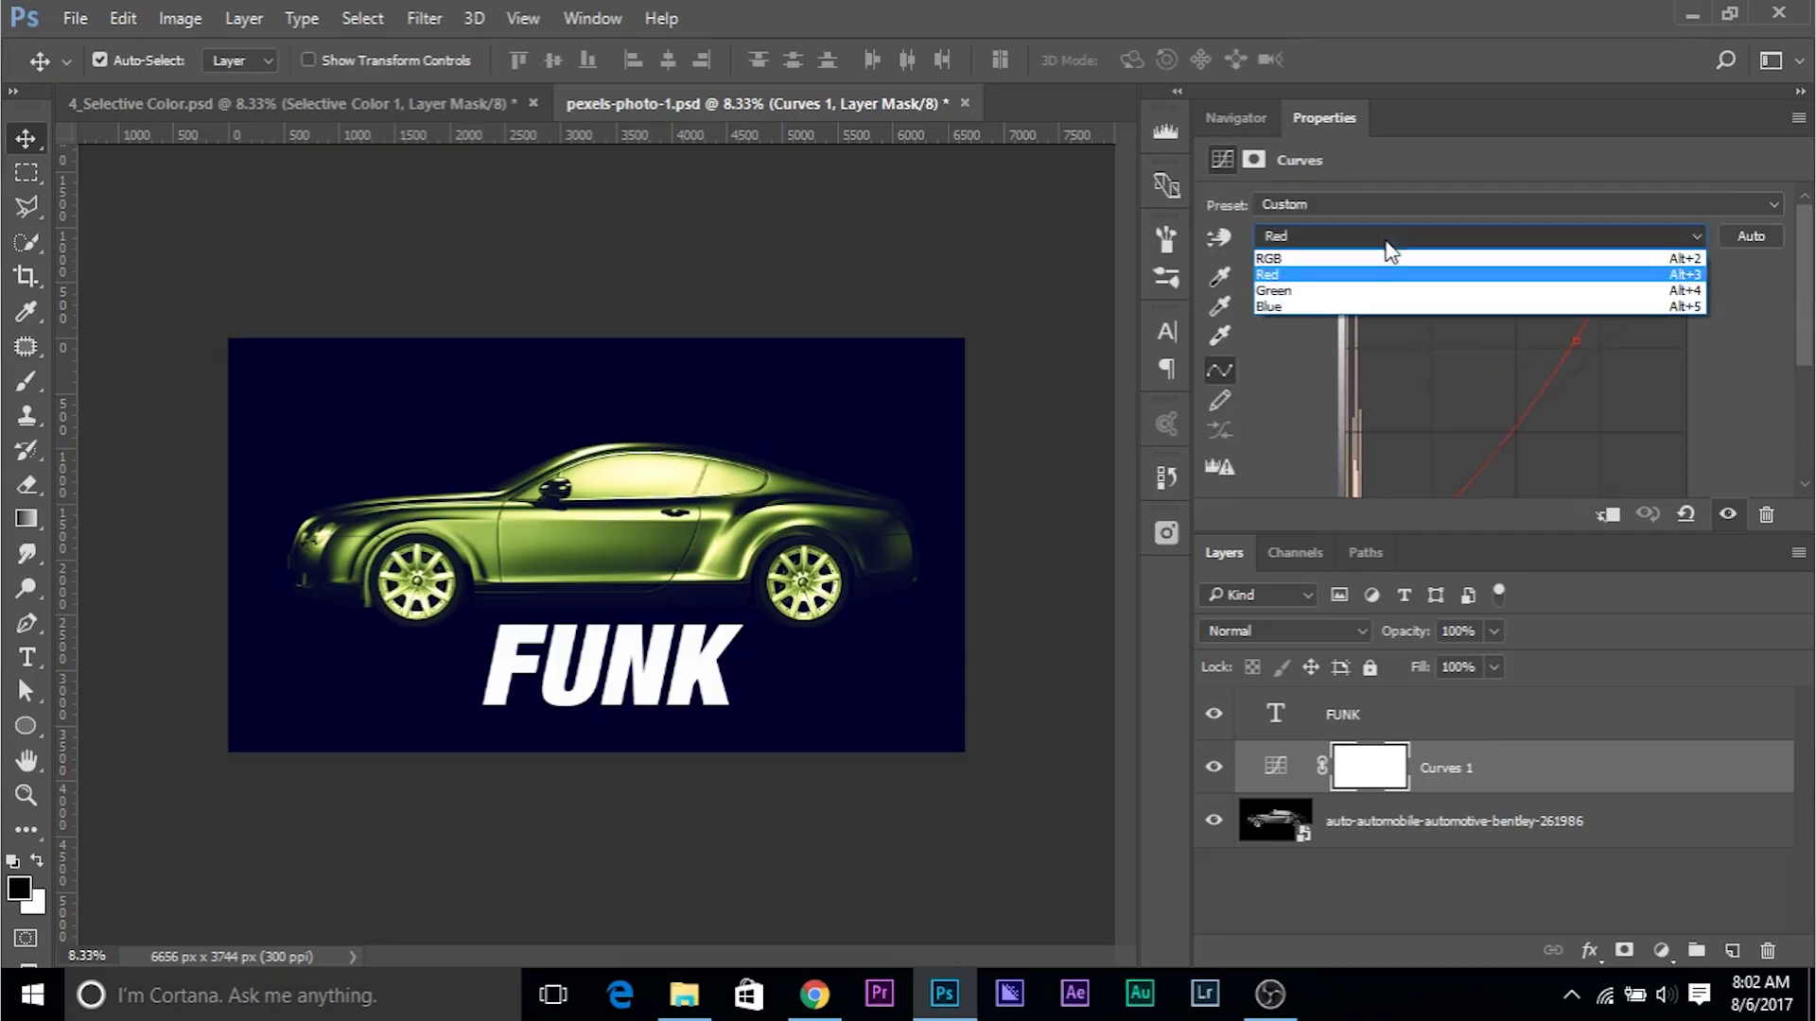
pyautogui.click(1366, 294)
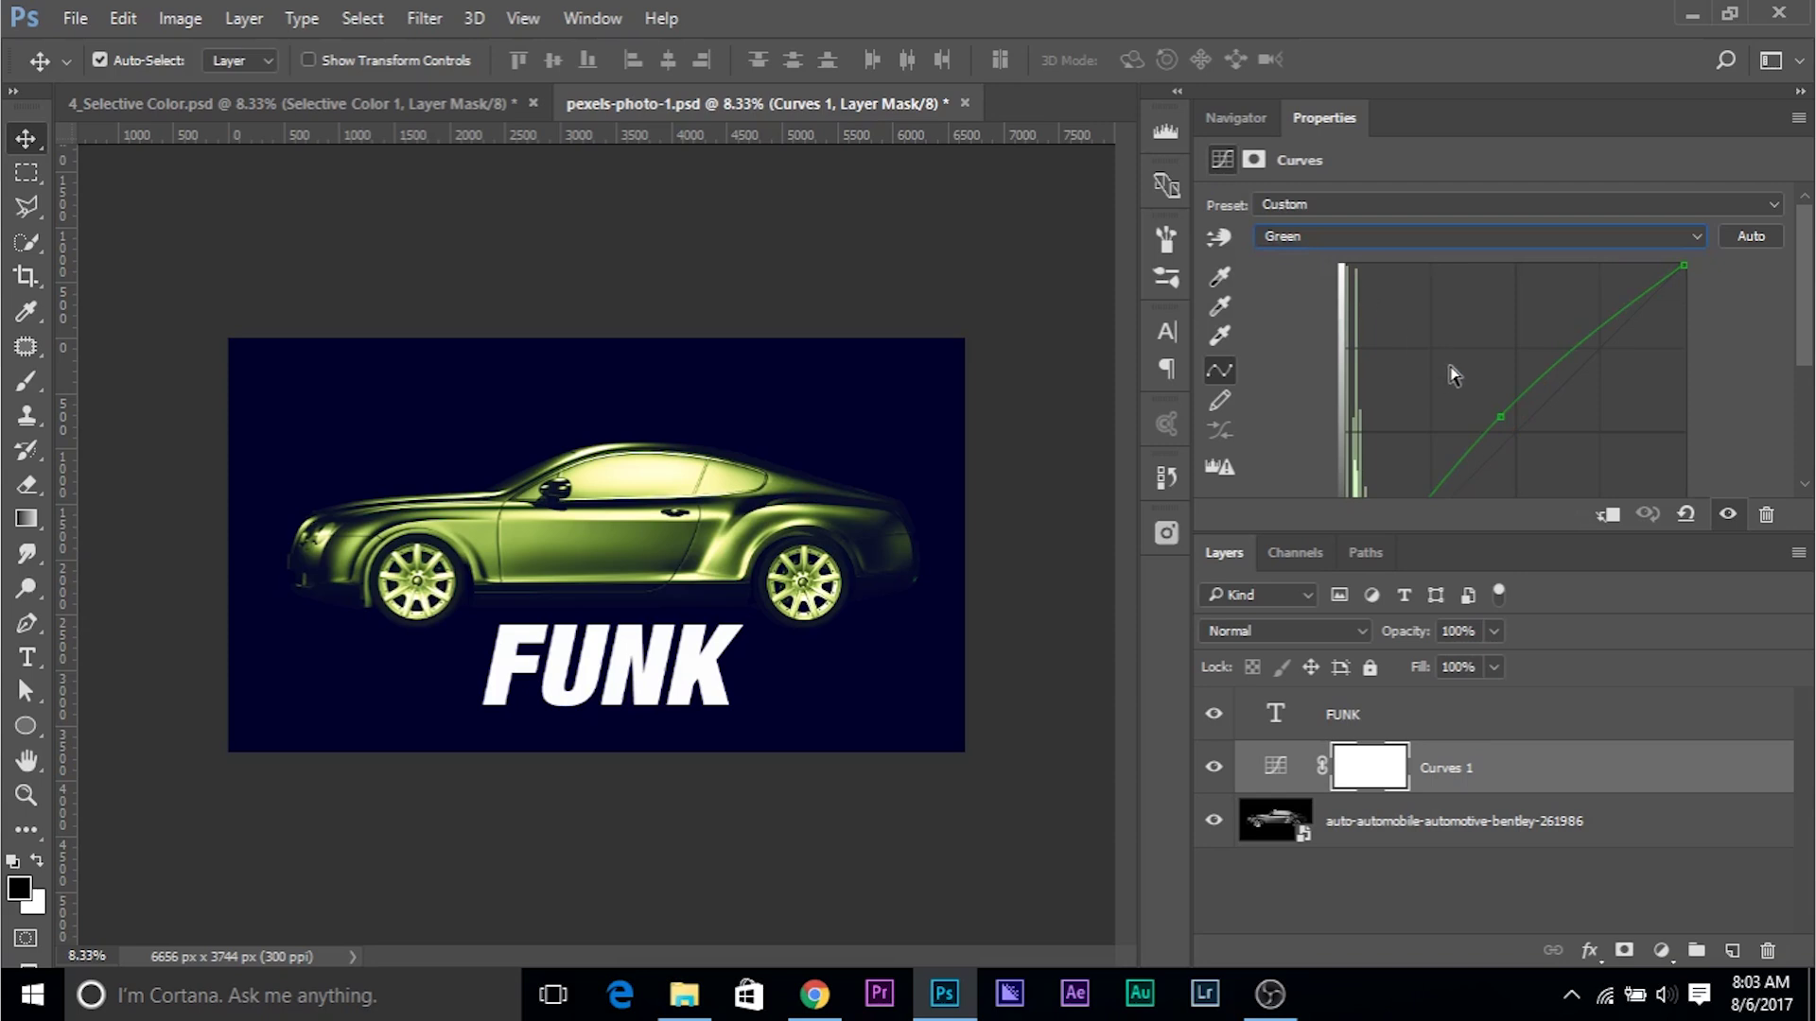
pyautogui.scroll(-3, 1420, 225)
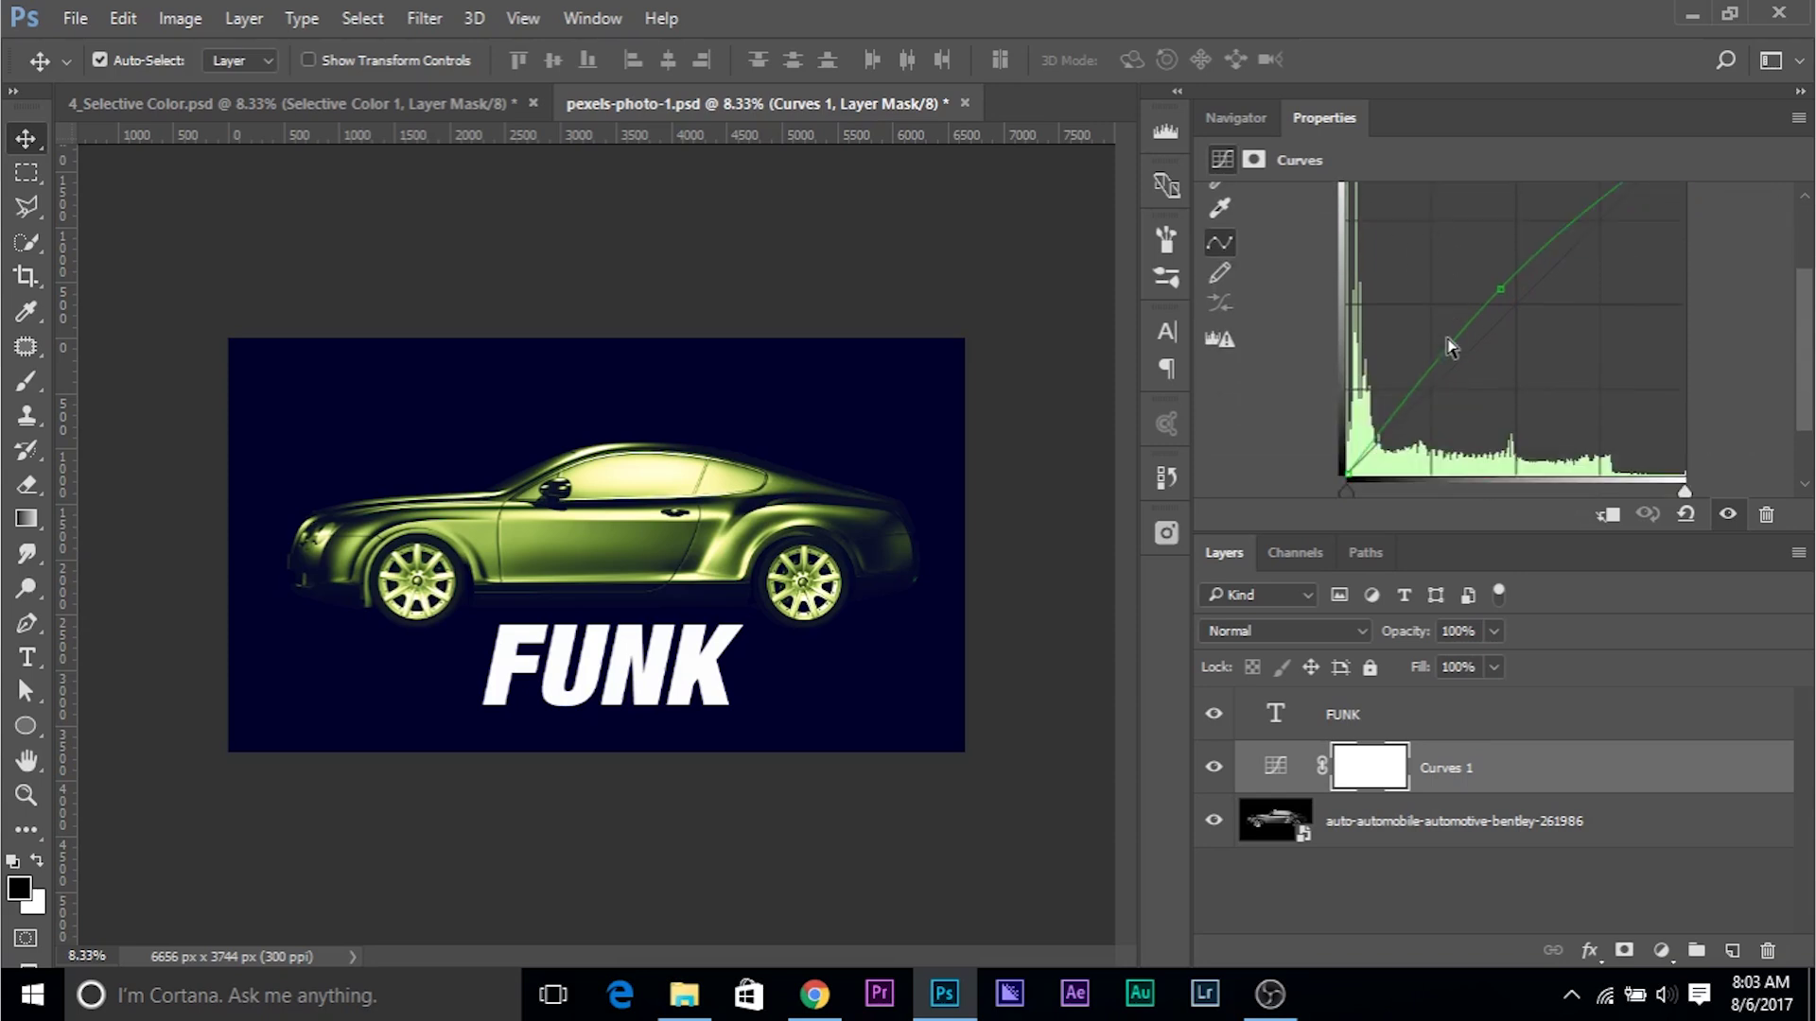
pyautogui.scroll(3, 1418, 283)
pyautogui.click(1392, 238)
pyautogui.click(1351, 301)
pyautogui.scroll(-2, 1616, 385)
pyautogui.moveTo(1426, 399); pyautogui.dragTo(1438, 428)
pyautogui.click(1355, 429)
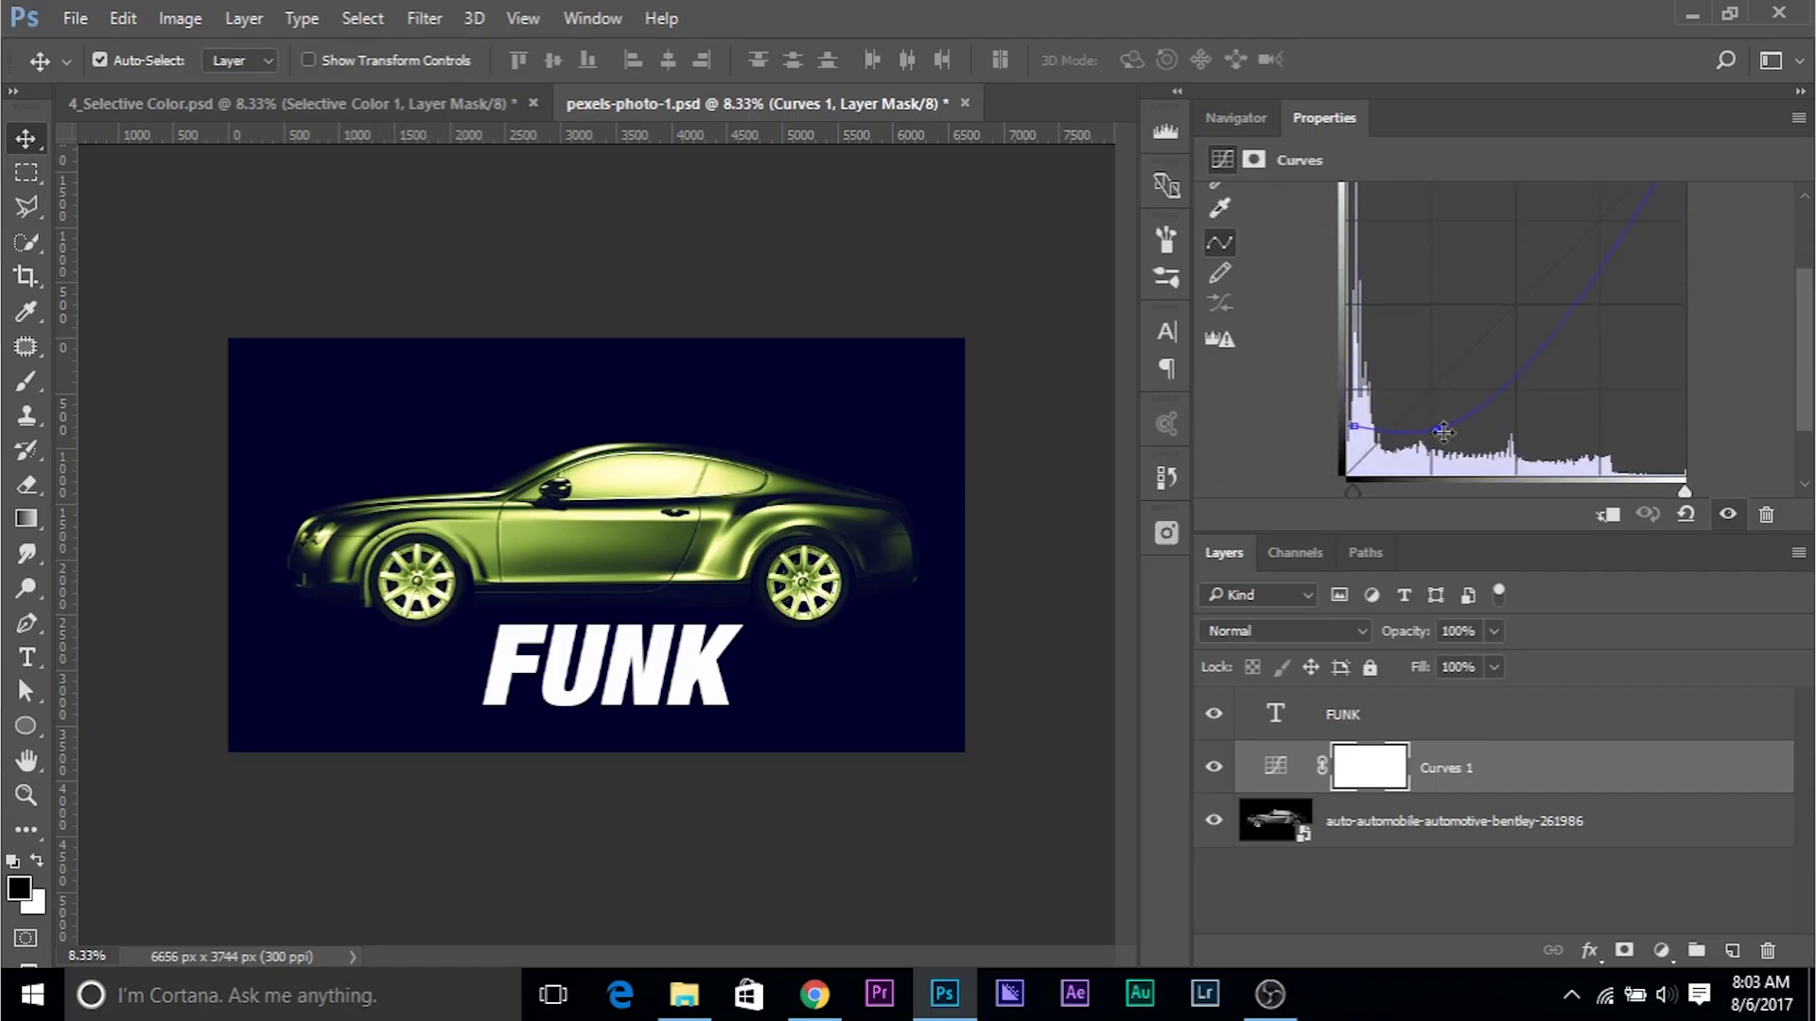
pyautogui.scroll(2, 1362, 397)
pyautogui.click(1371, 237)
pyautogui.click(1362, 275)
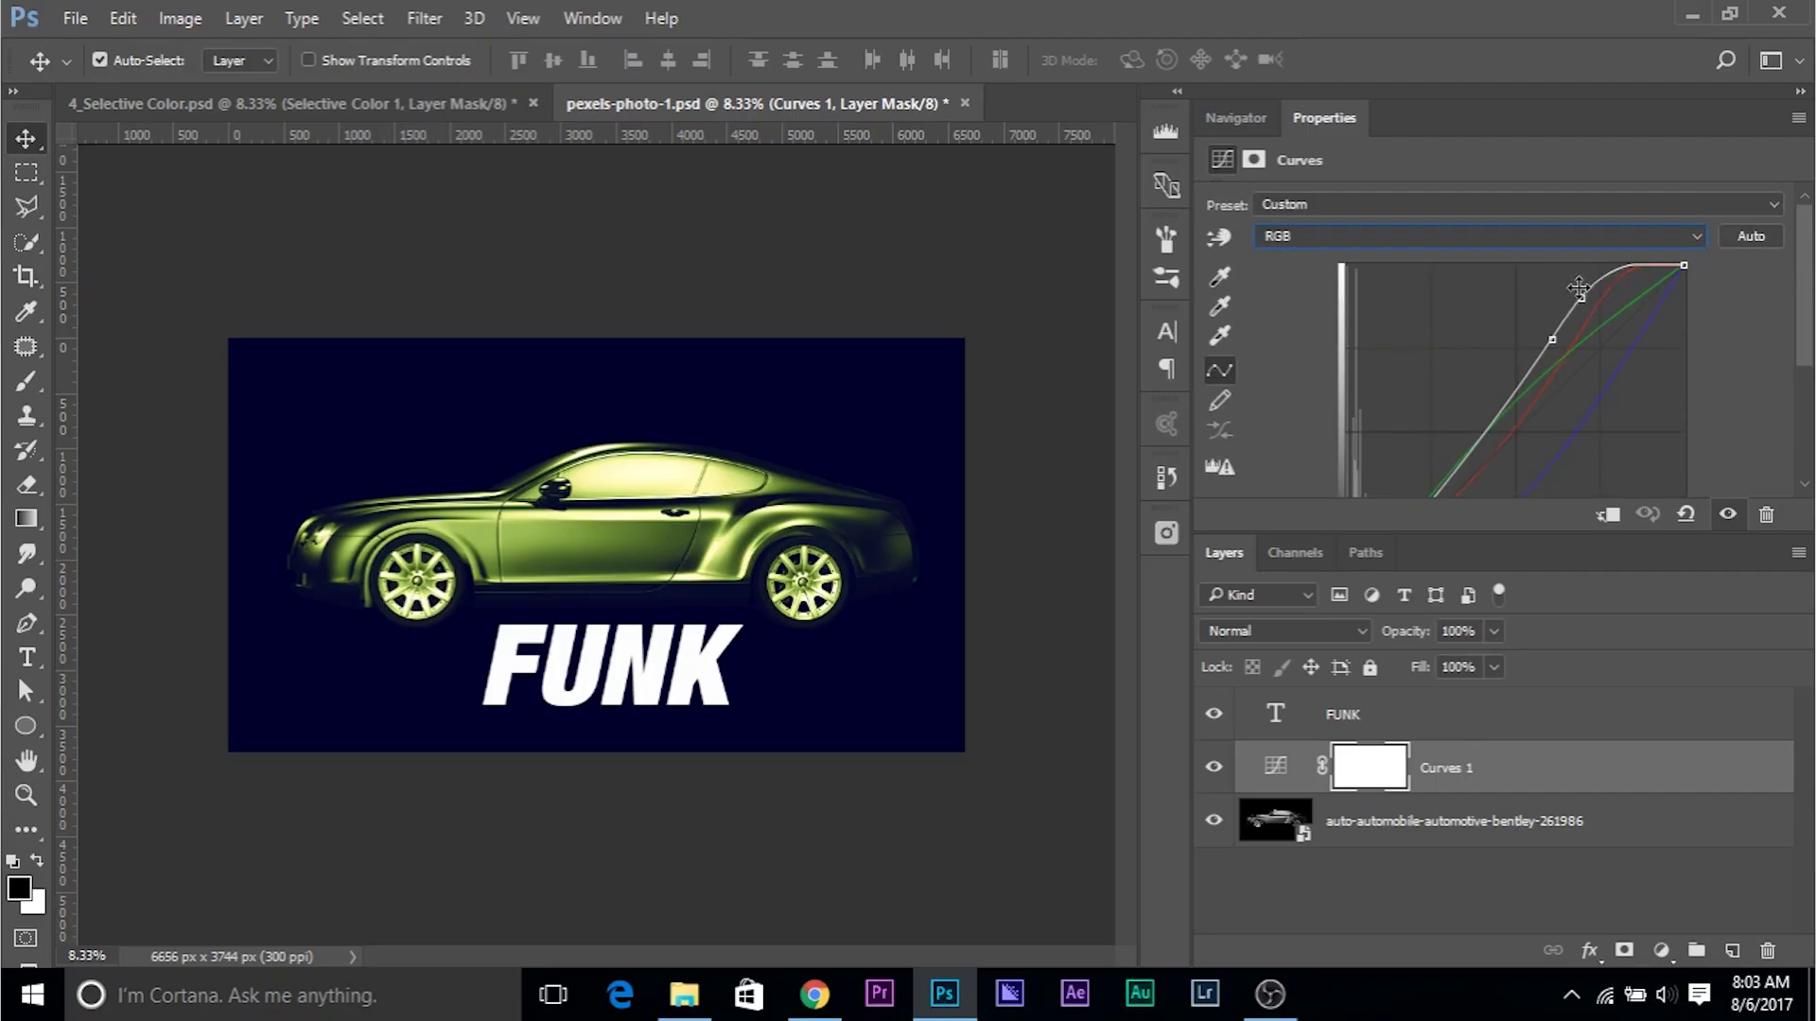